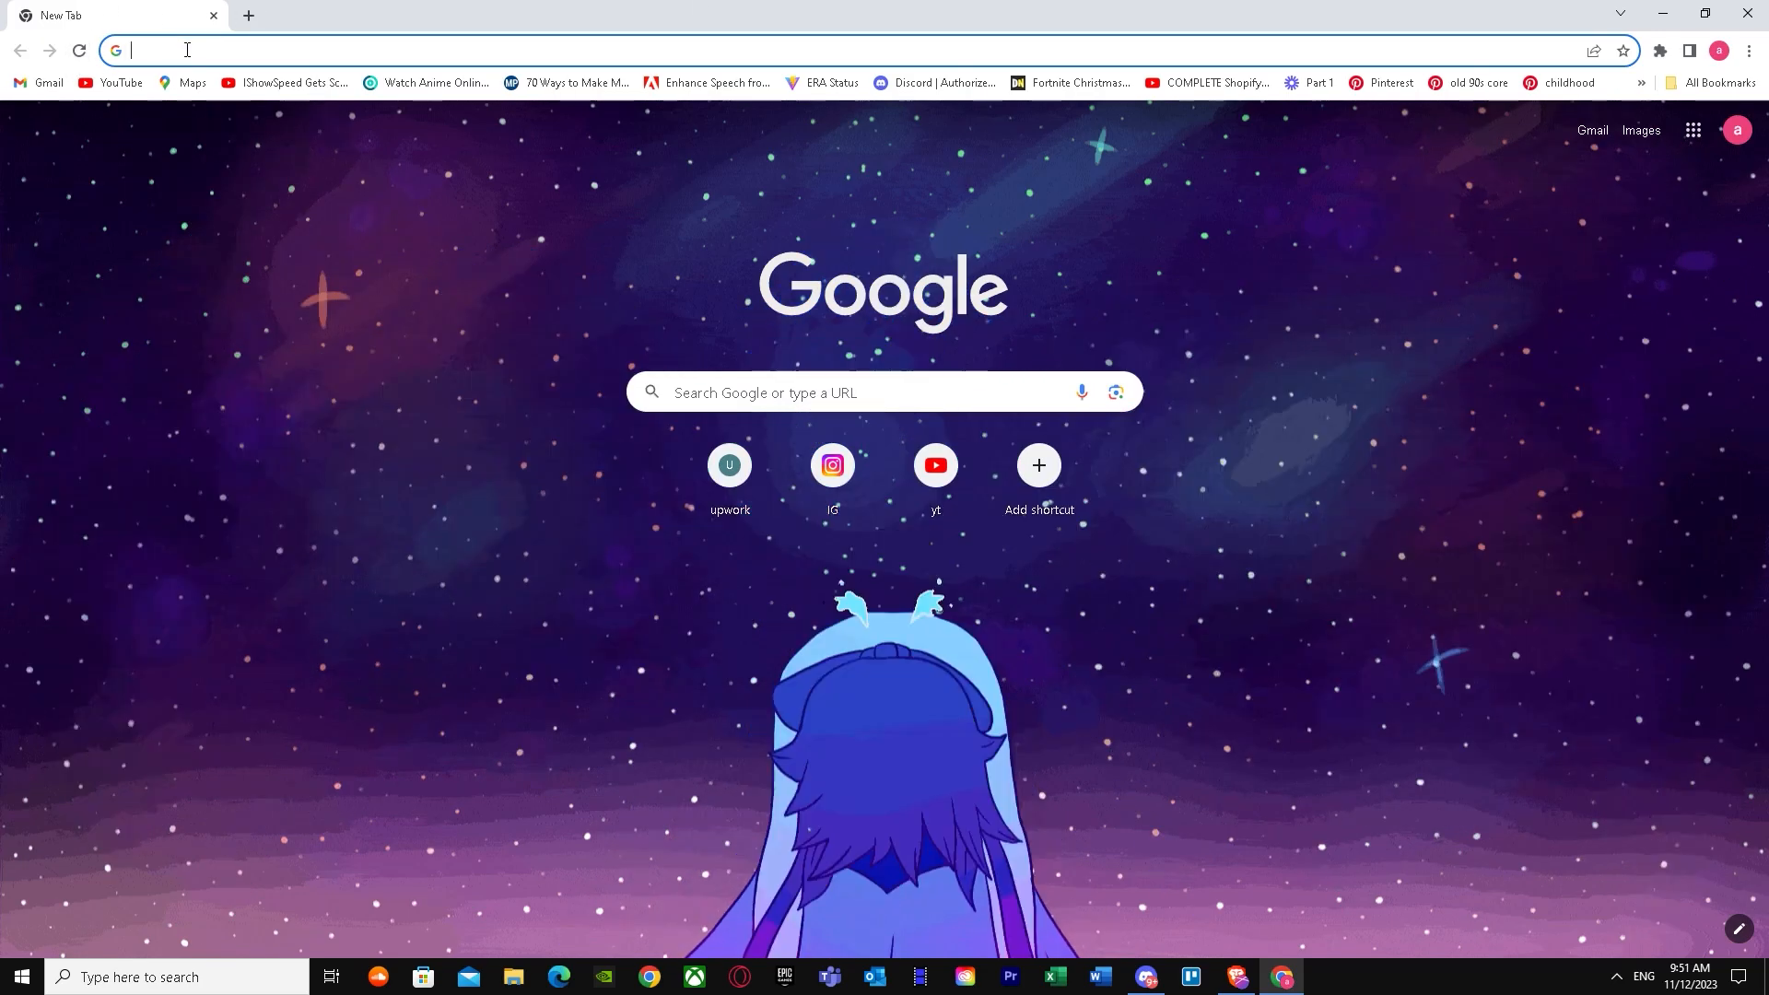
# Step: Search Google for Fiverr and open the official Fiverr marketplace site from the results
pyautogui.click(188, 51)
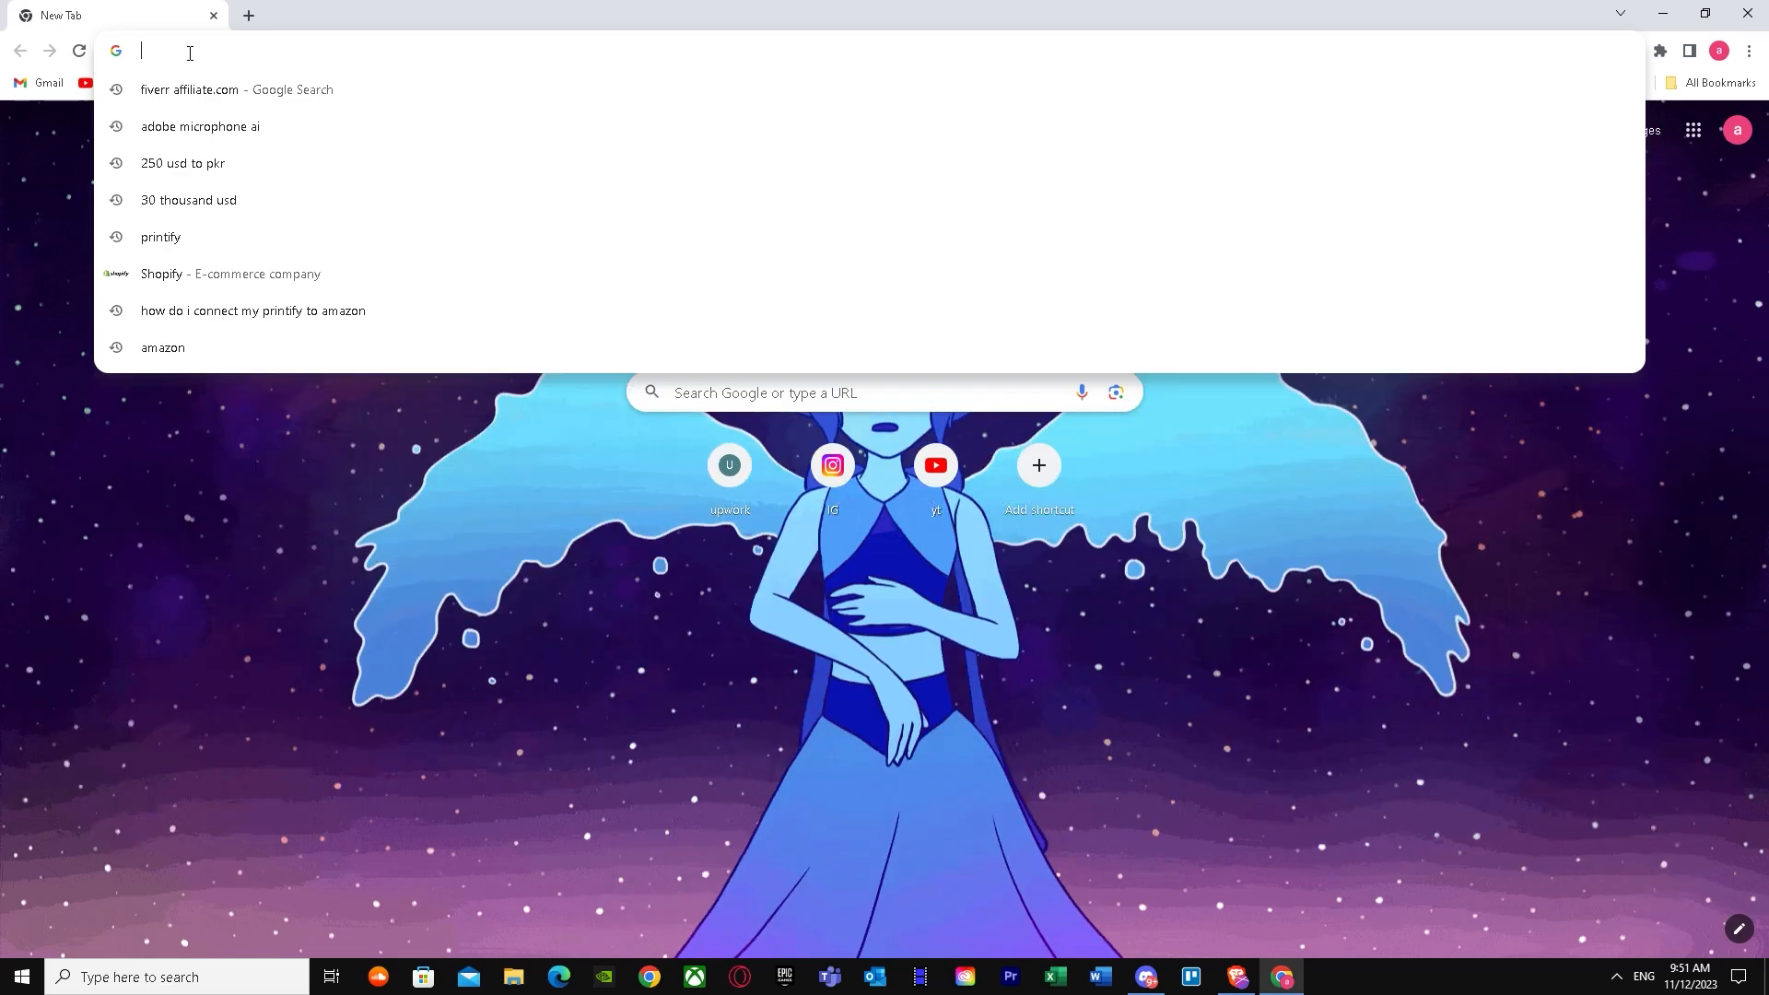
pyautogui.write('fiver')
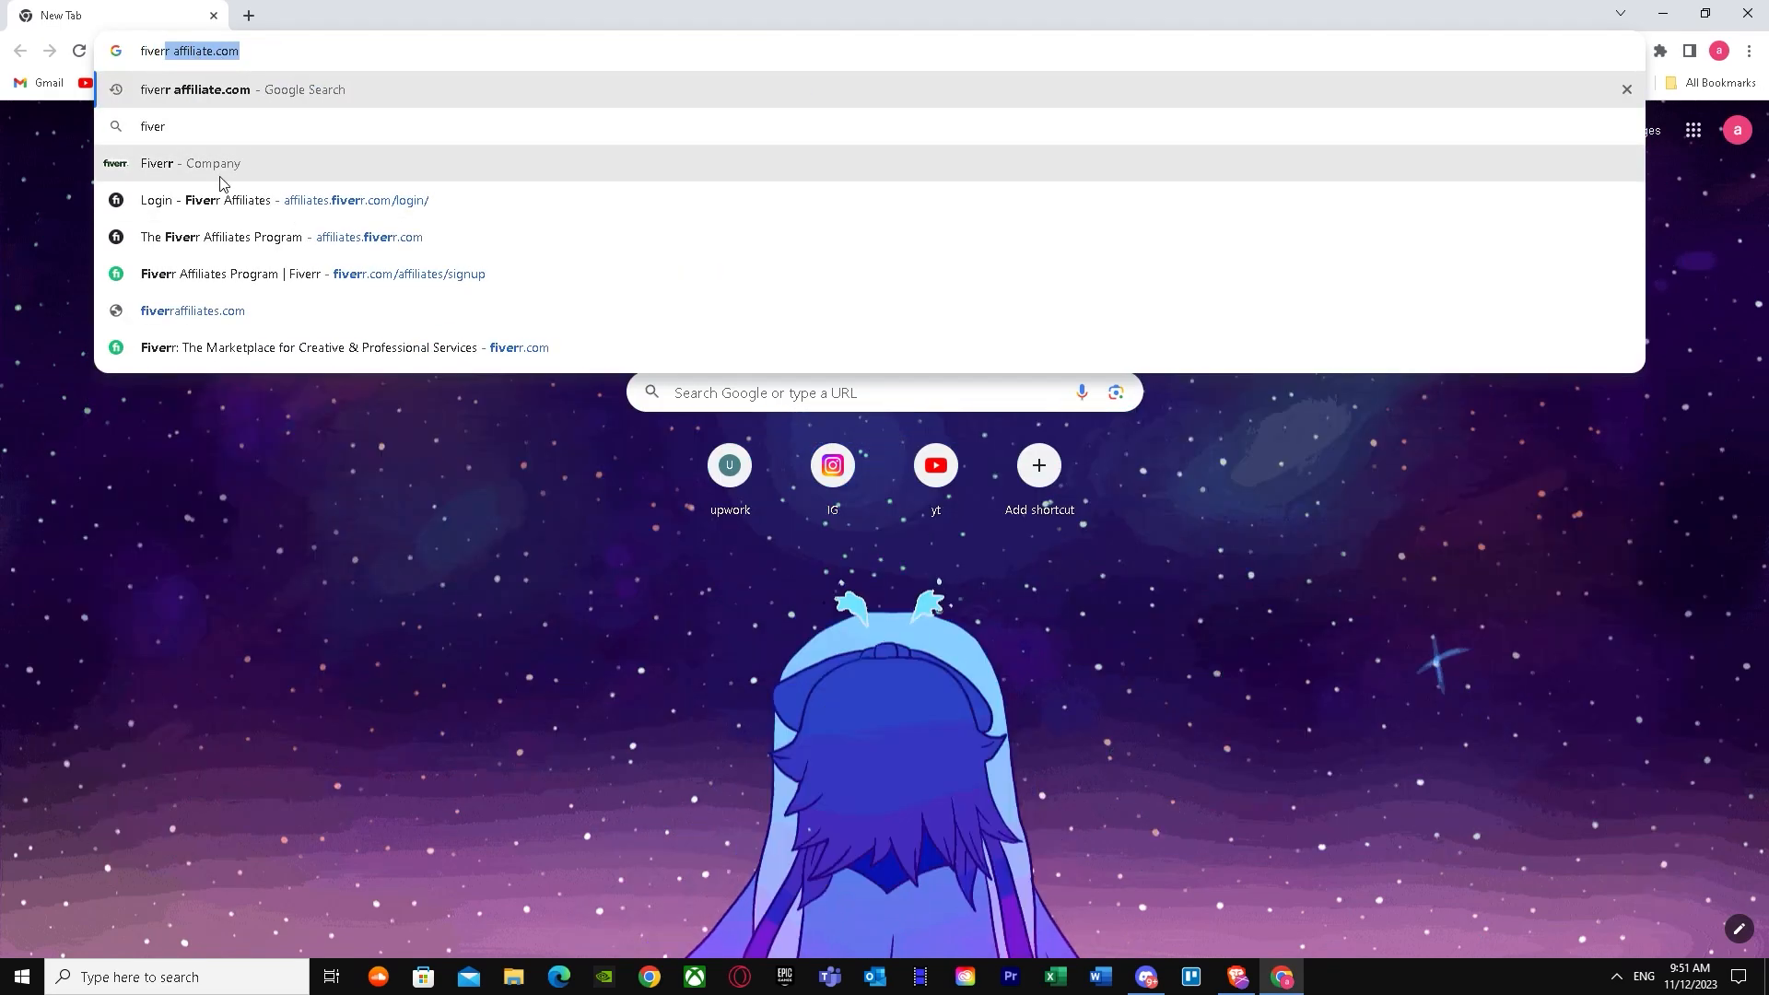
pyautogui.click(195, 166)
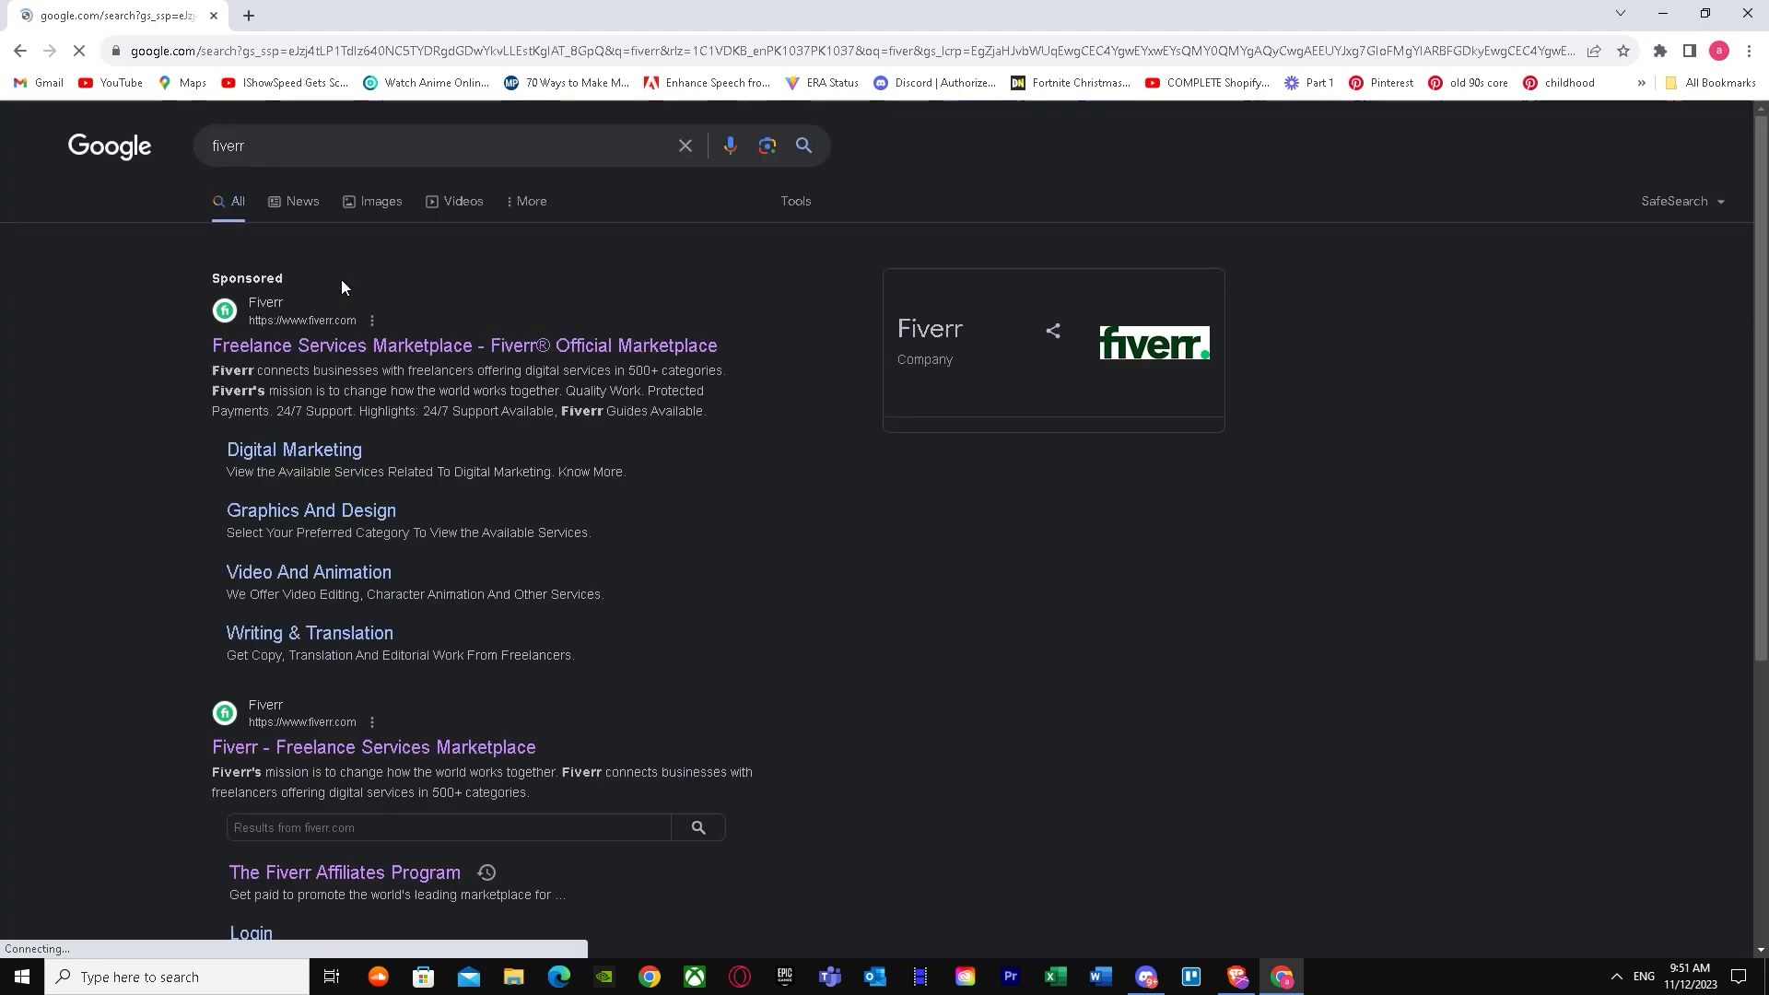
pyautogui.click(419, 358)
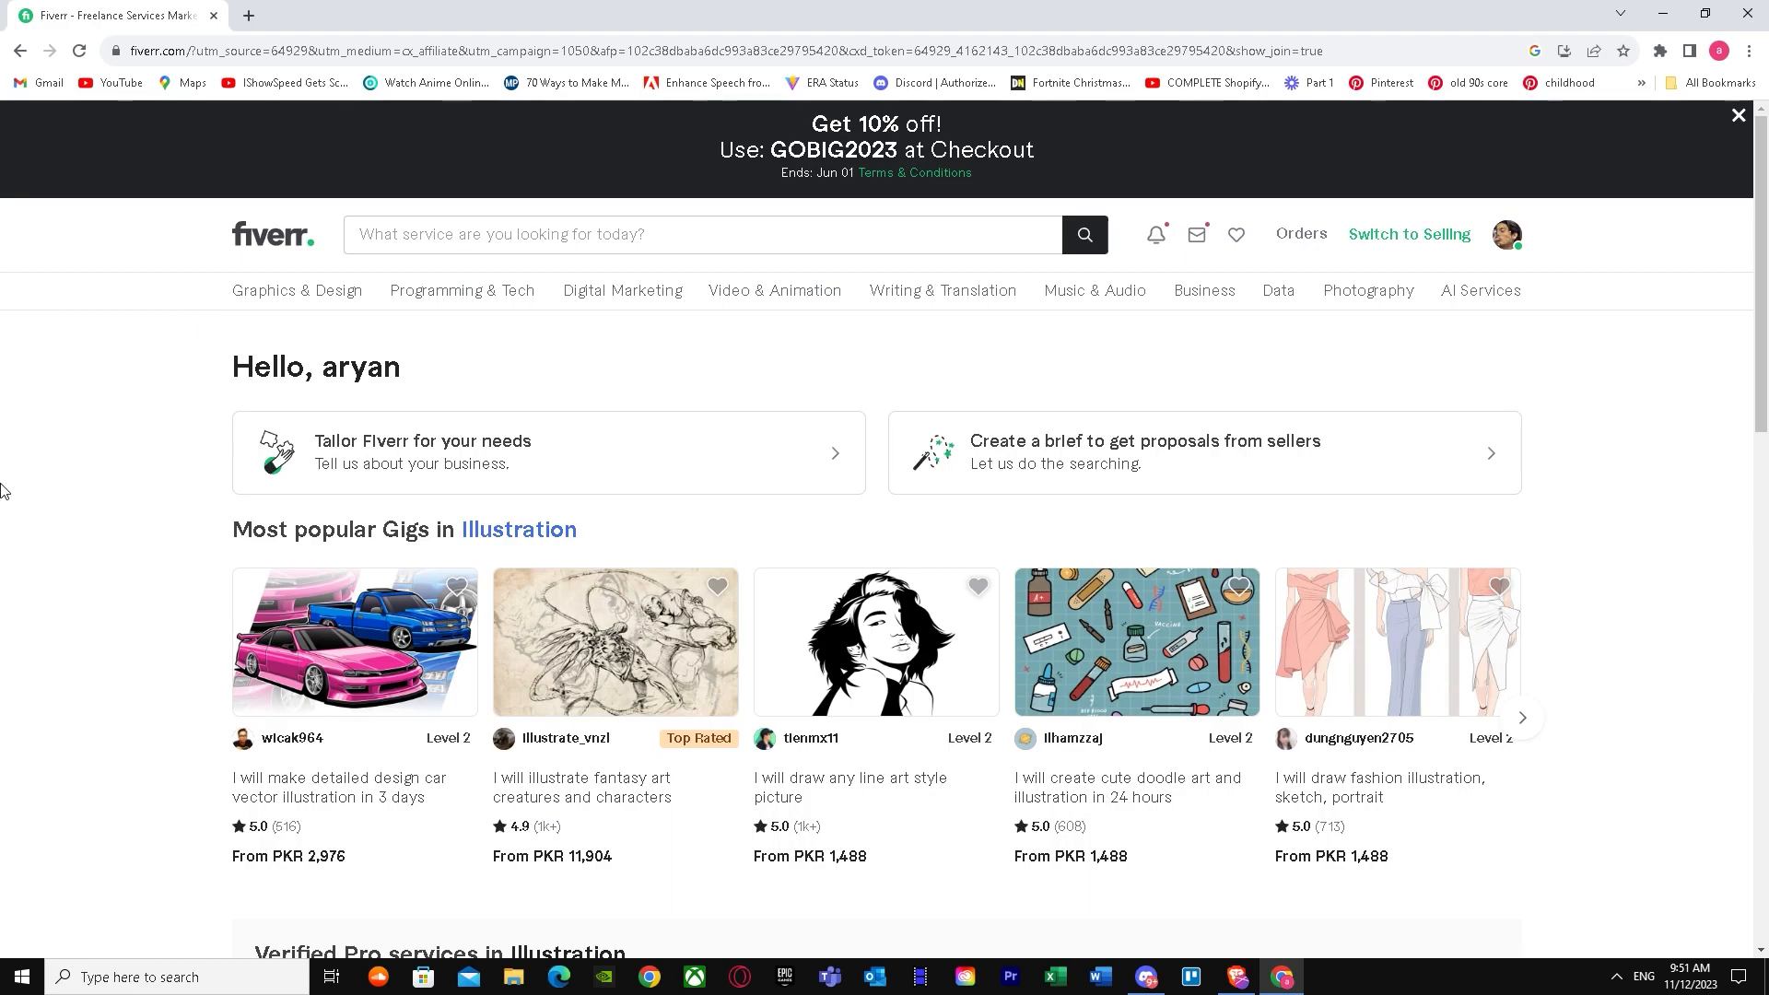
# Step: Open the Fiverr Affiliates program from the Community links at the end of the Fiverr home page, and bring up its sign-up form
pyautogui.click(1505, 236)
pyautogui.click(1635, 433)
pyautogui.scroll(-20, 1536, 517)
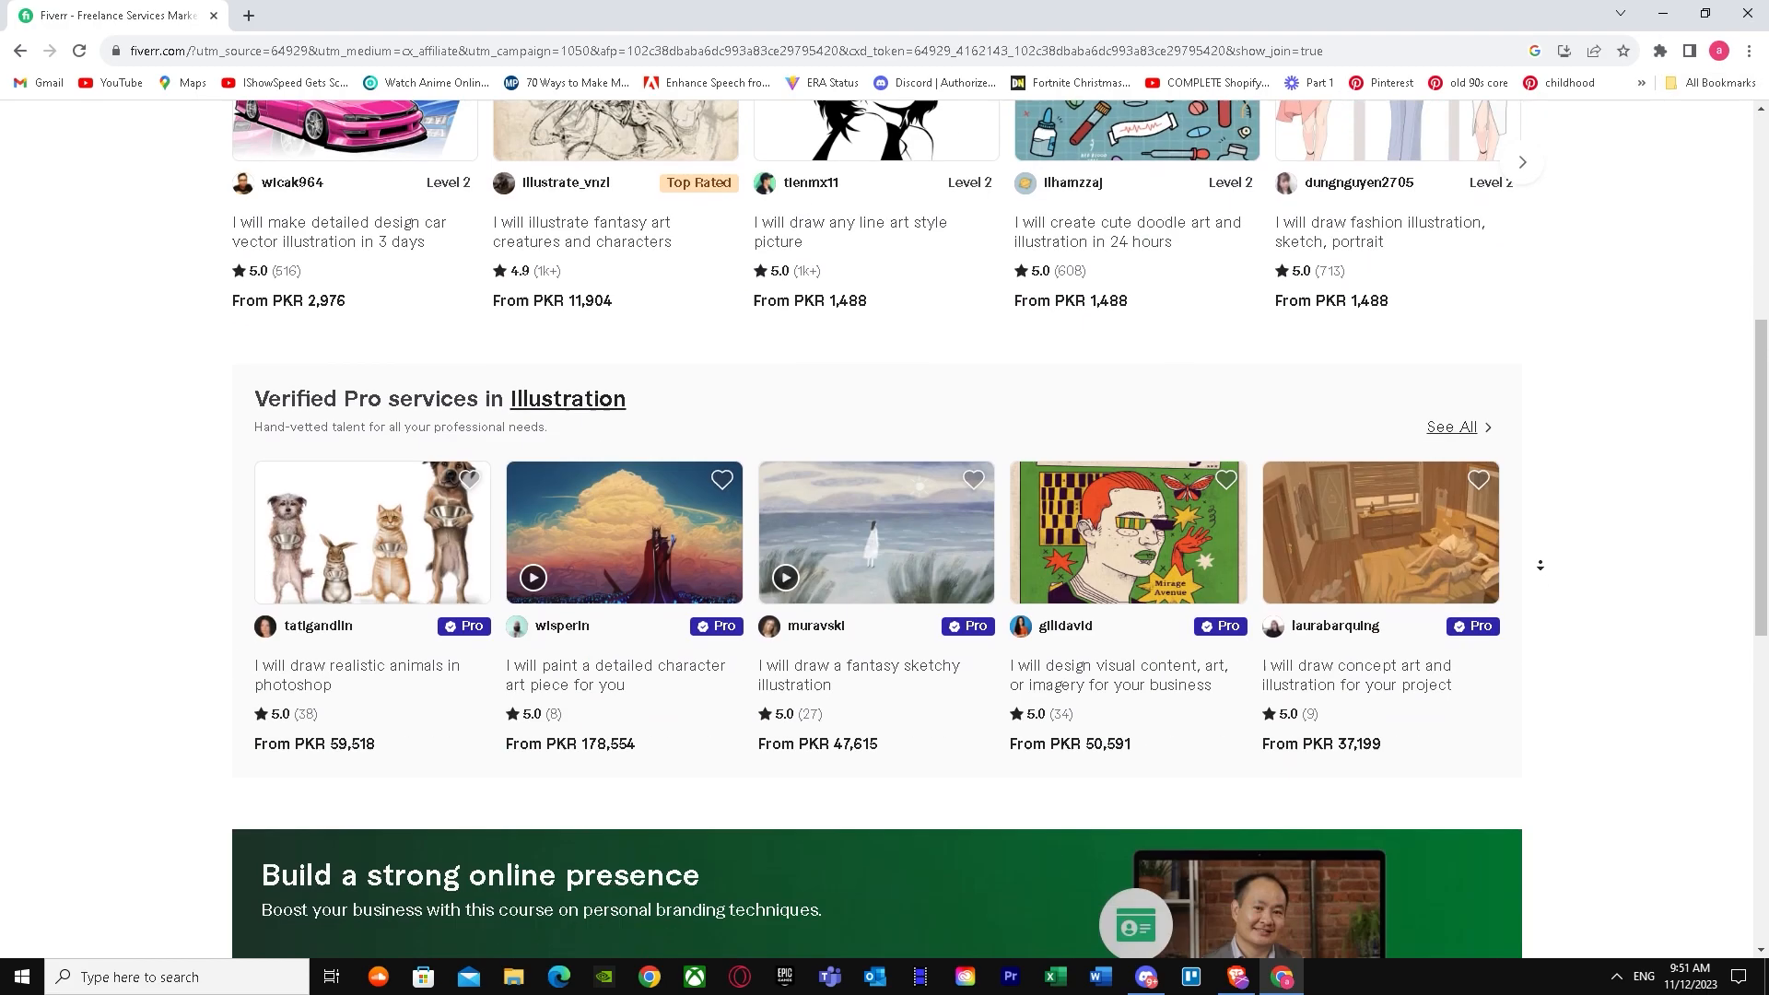
pyautogui.scroll(3, 1654, 309)
pyautogui.scroll(-3, 1654, 482)
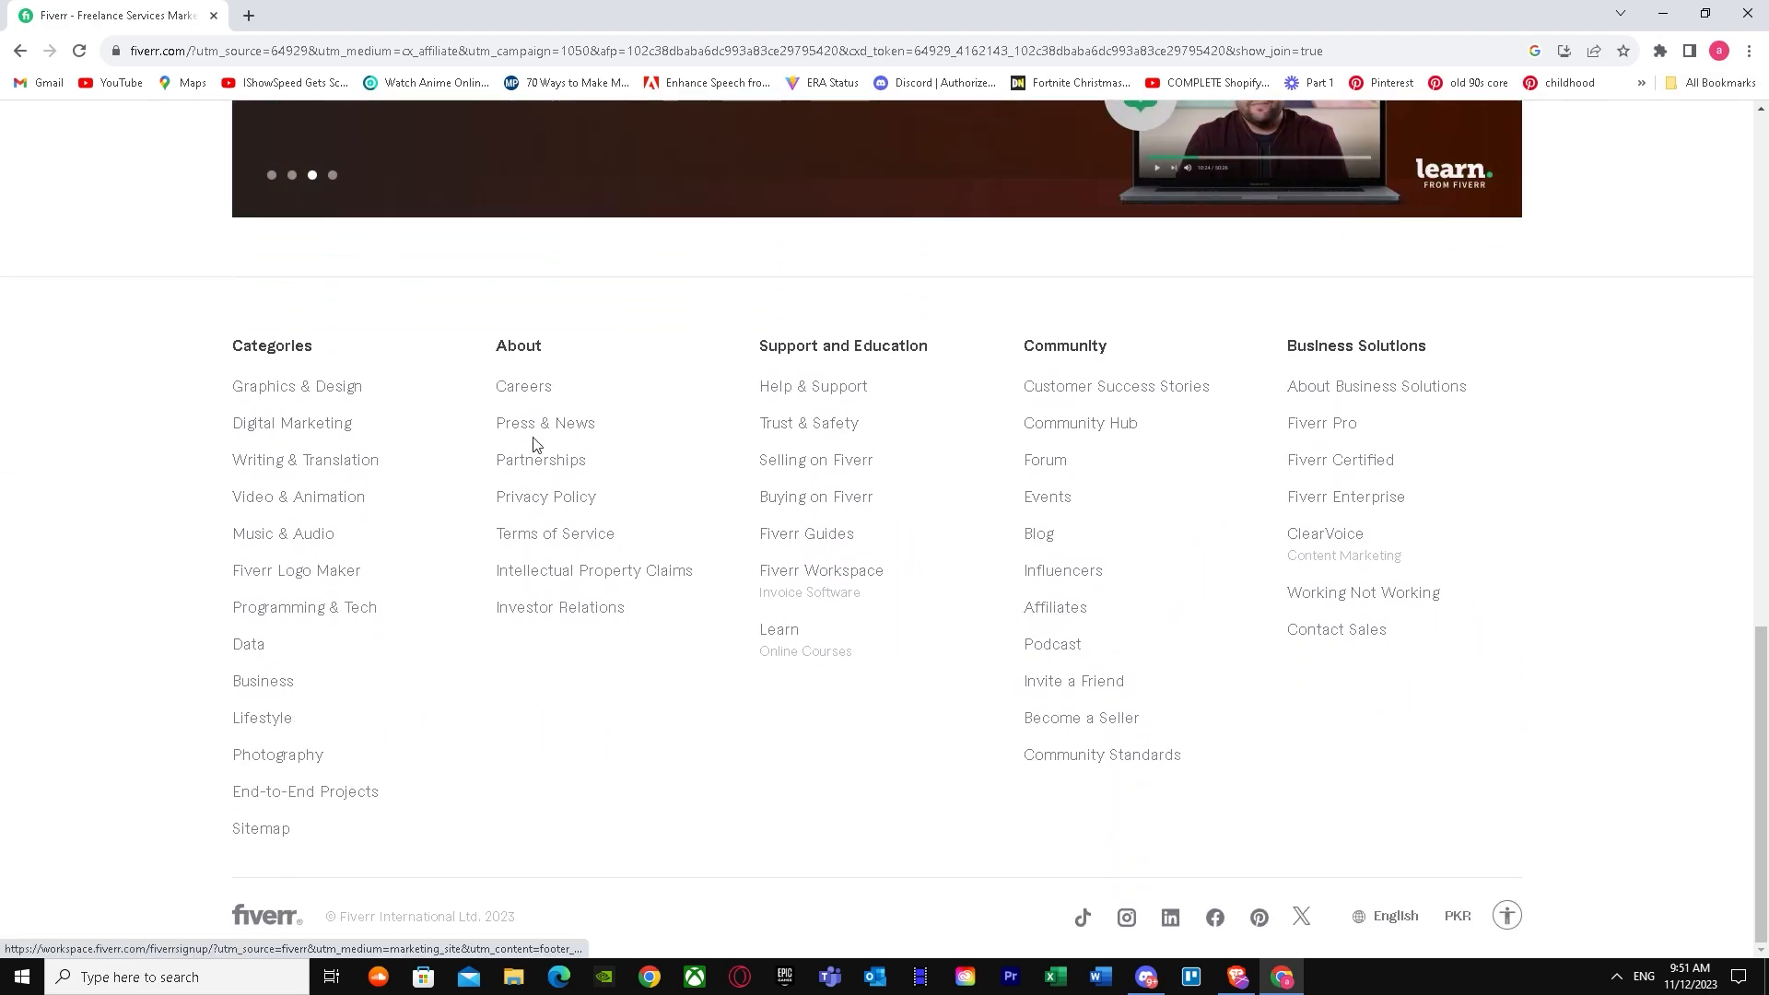
pyautogui.scroll(2, 66, 177)
pyautogui.scroll(20, 67, 177)
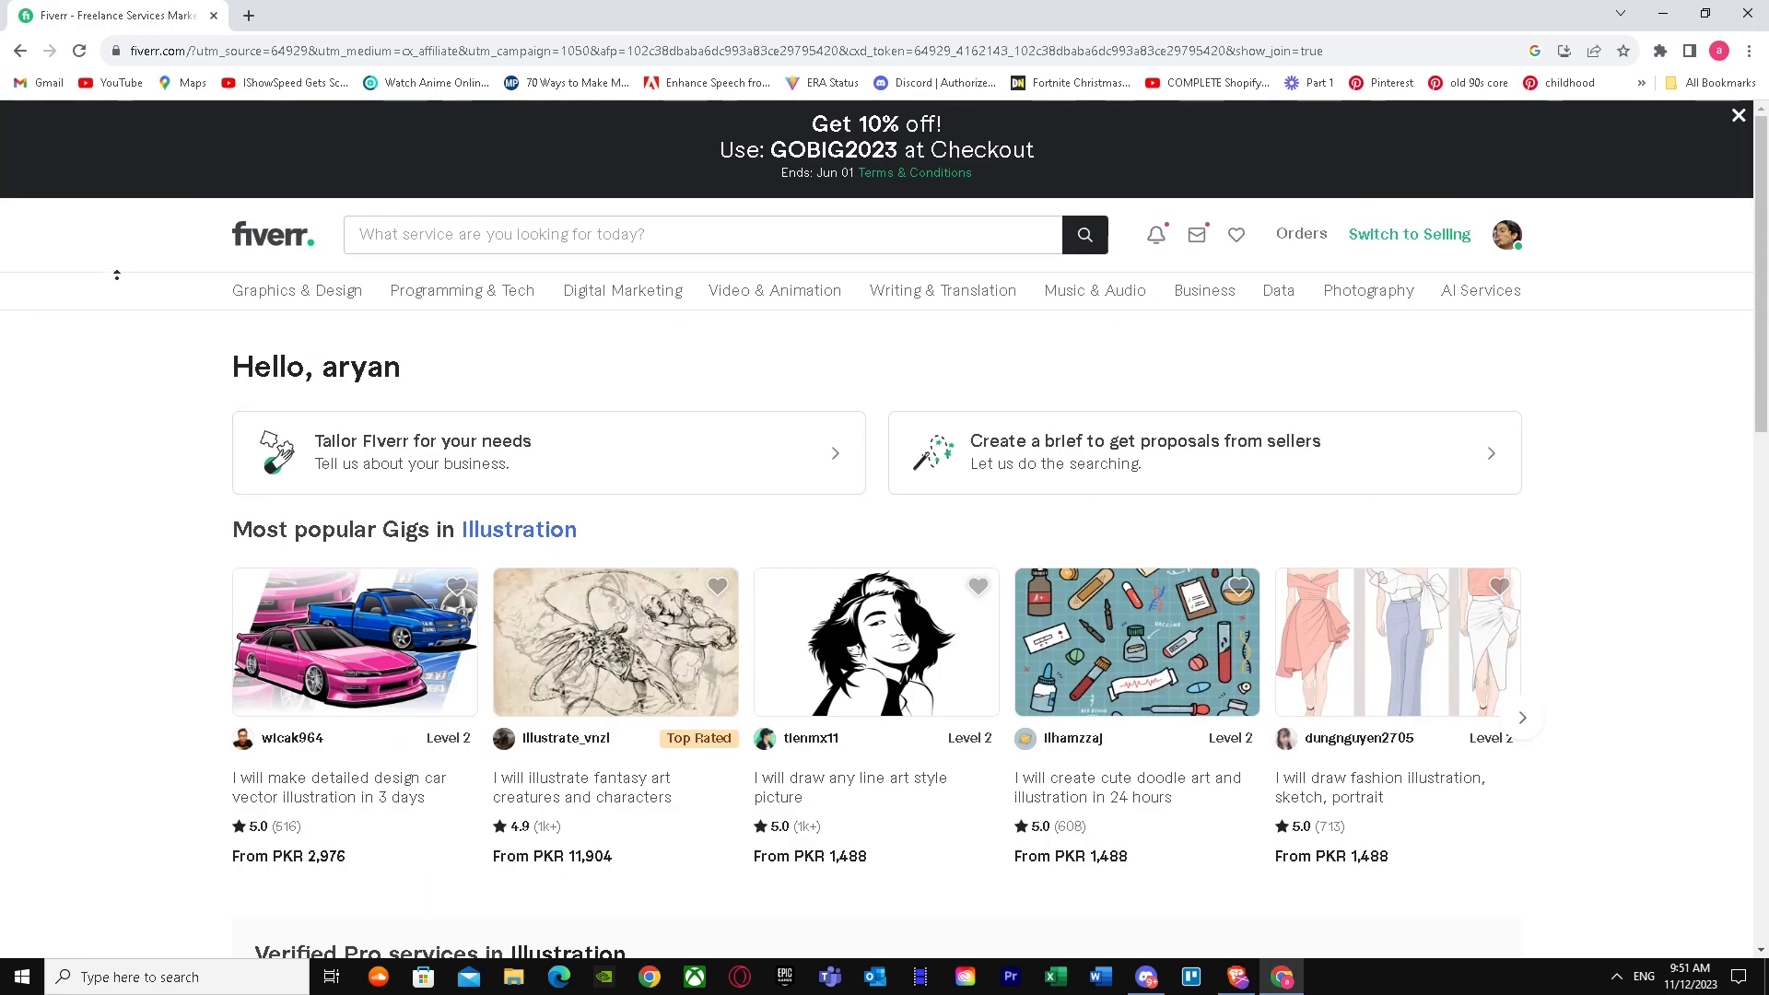
pyautogui.scroll(-20, 47, 720)
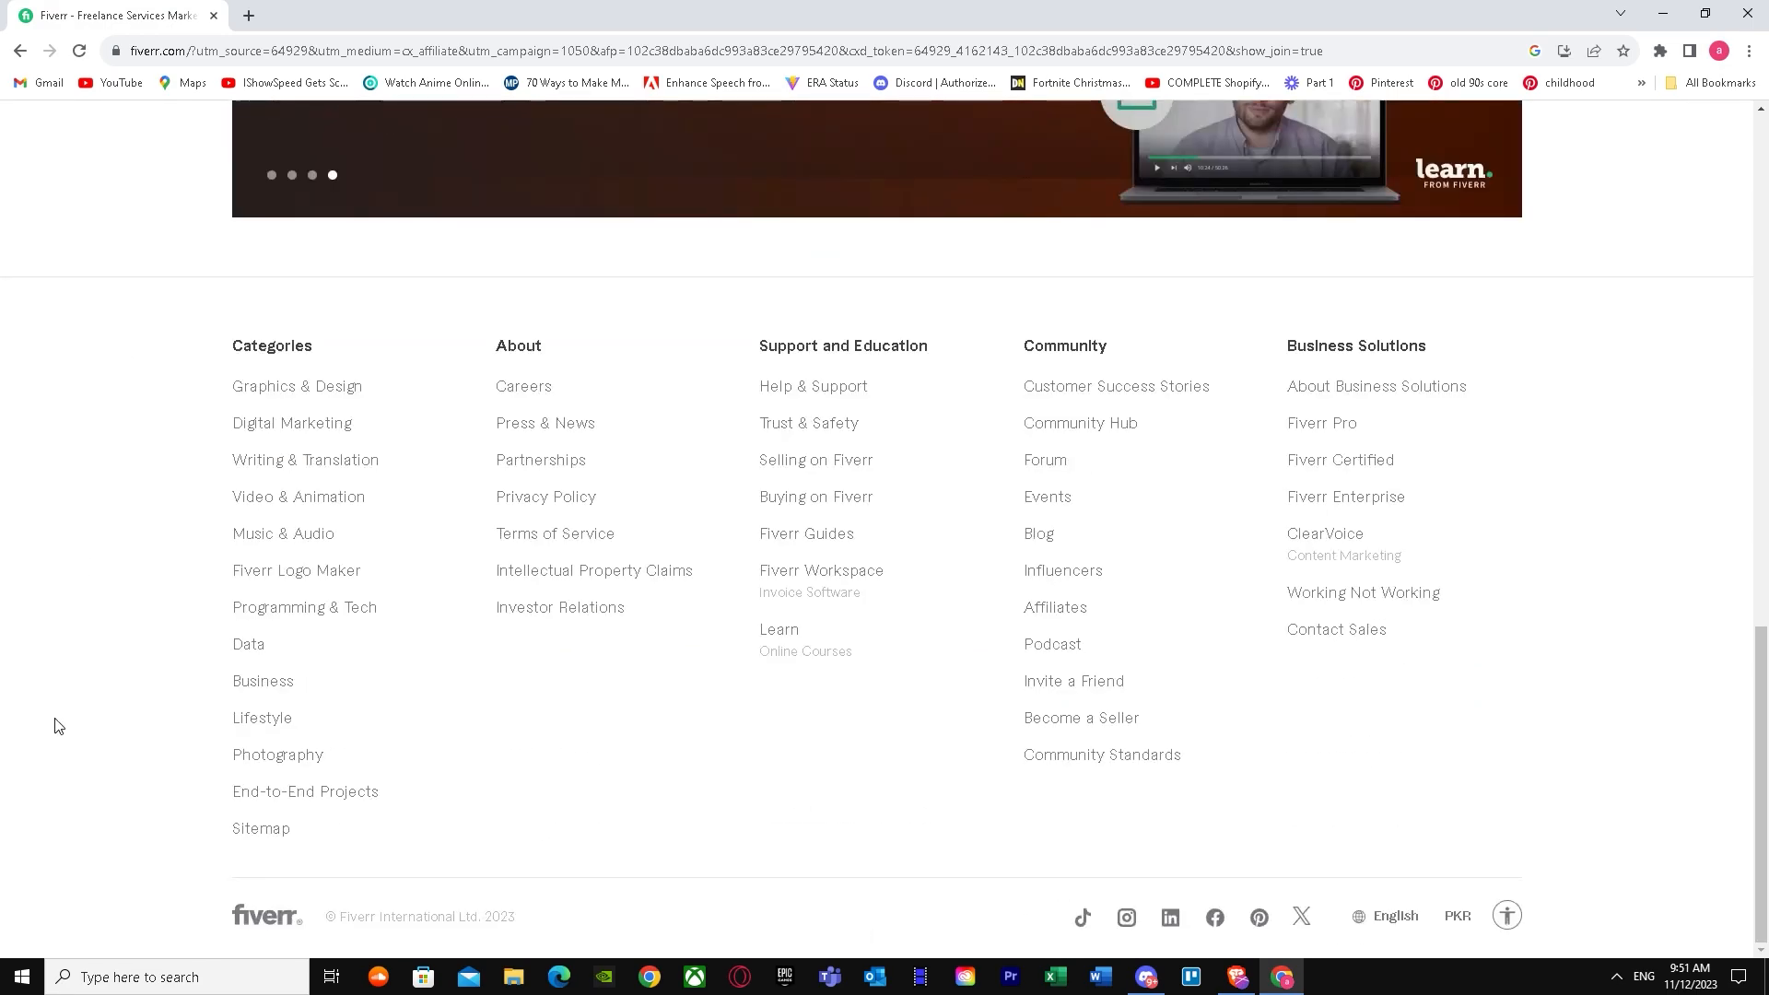
pyautogui.click(1054, 608)
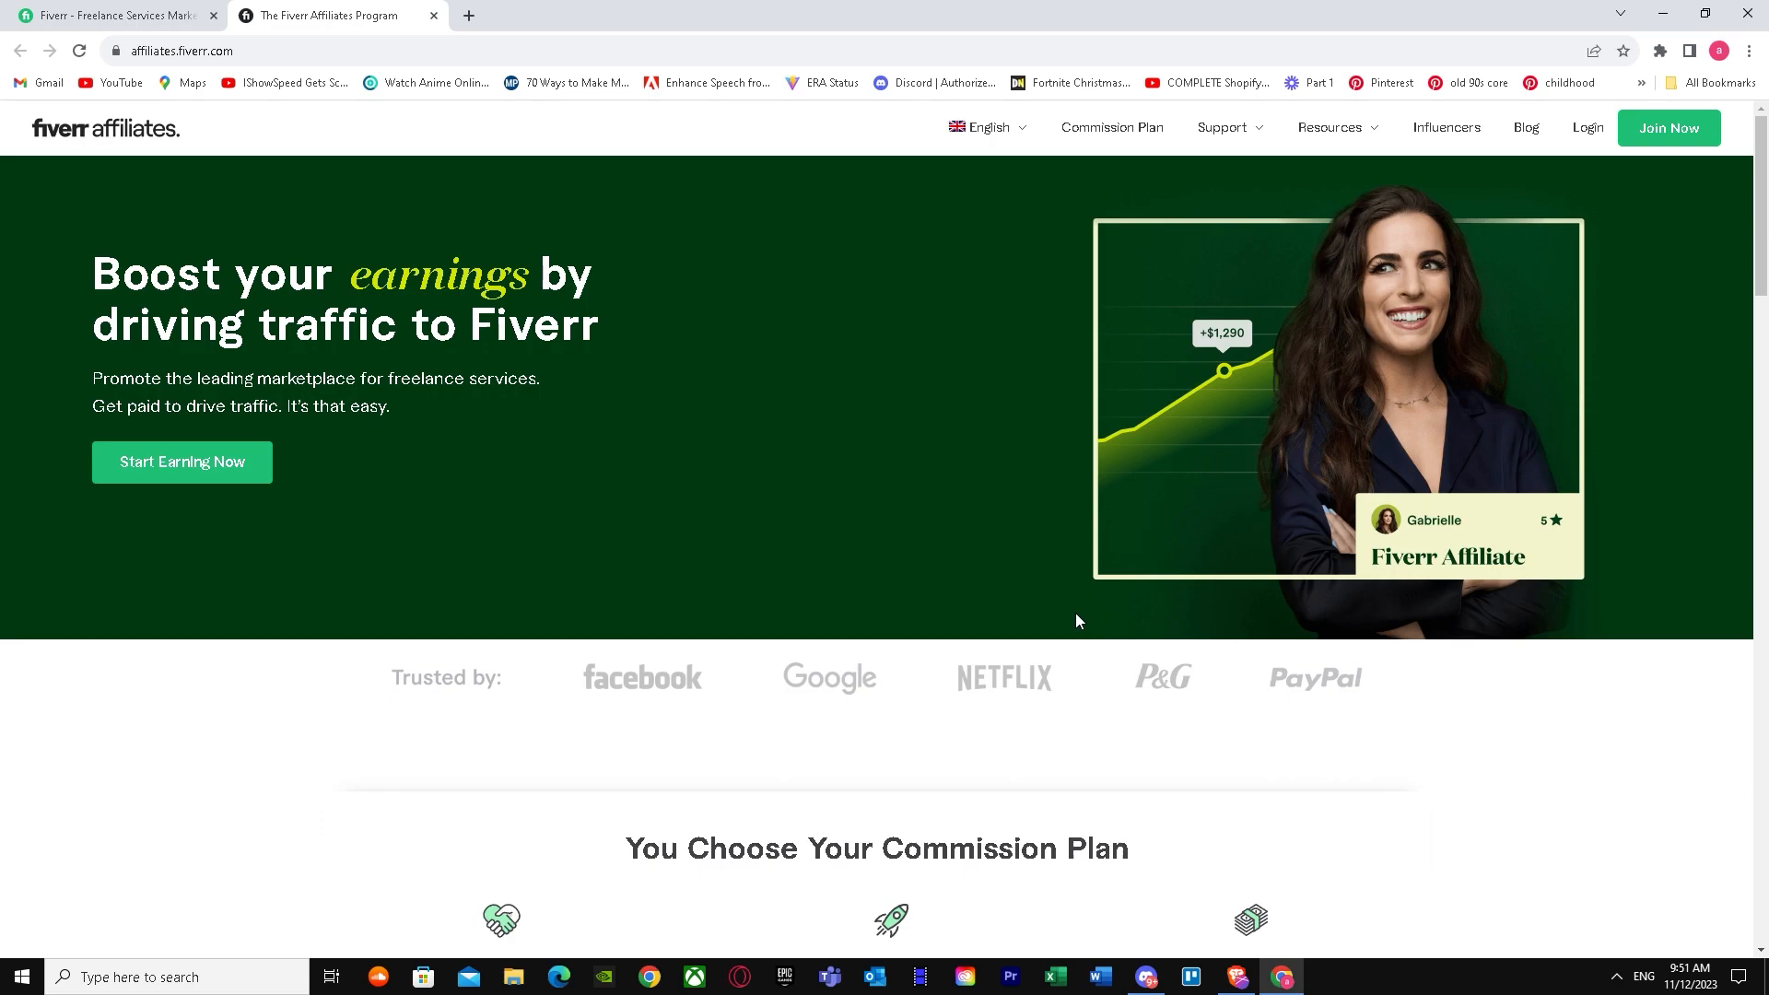
pyautogui.click(1696, 137)
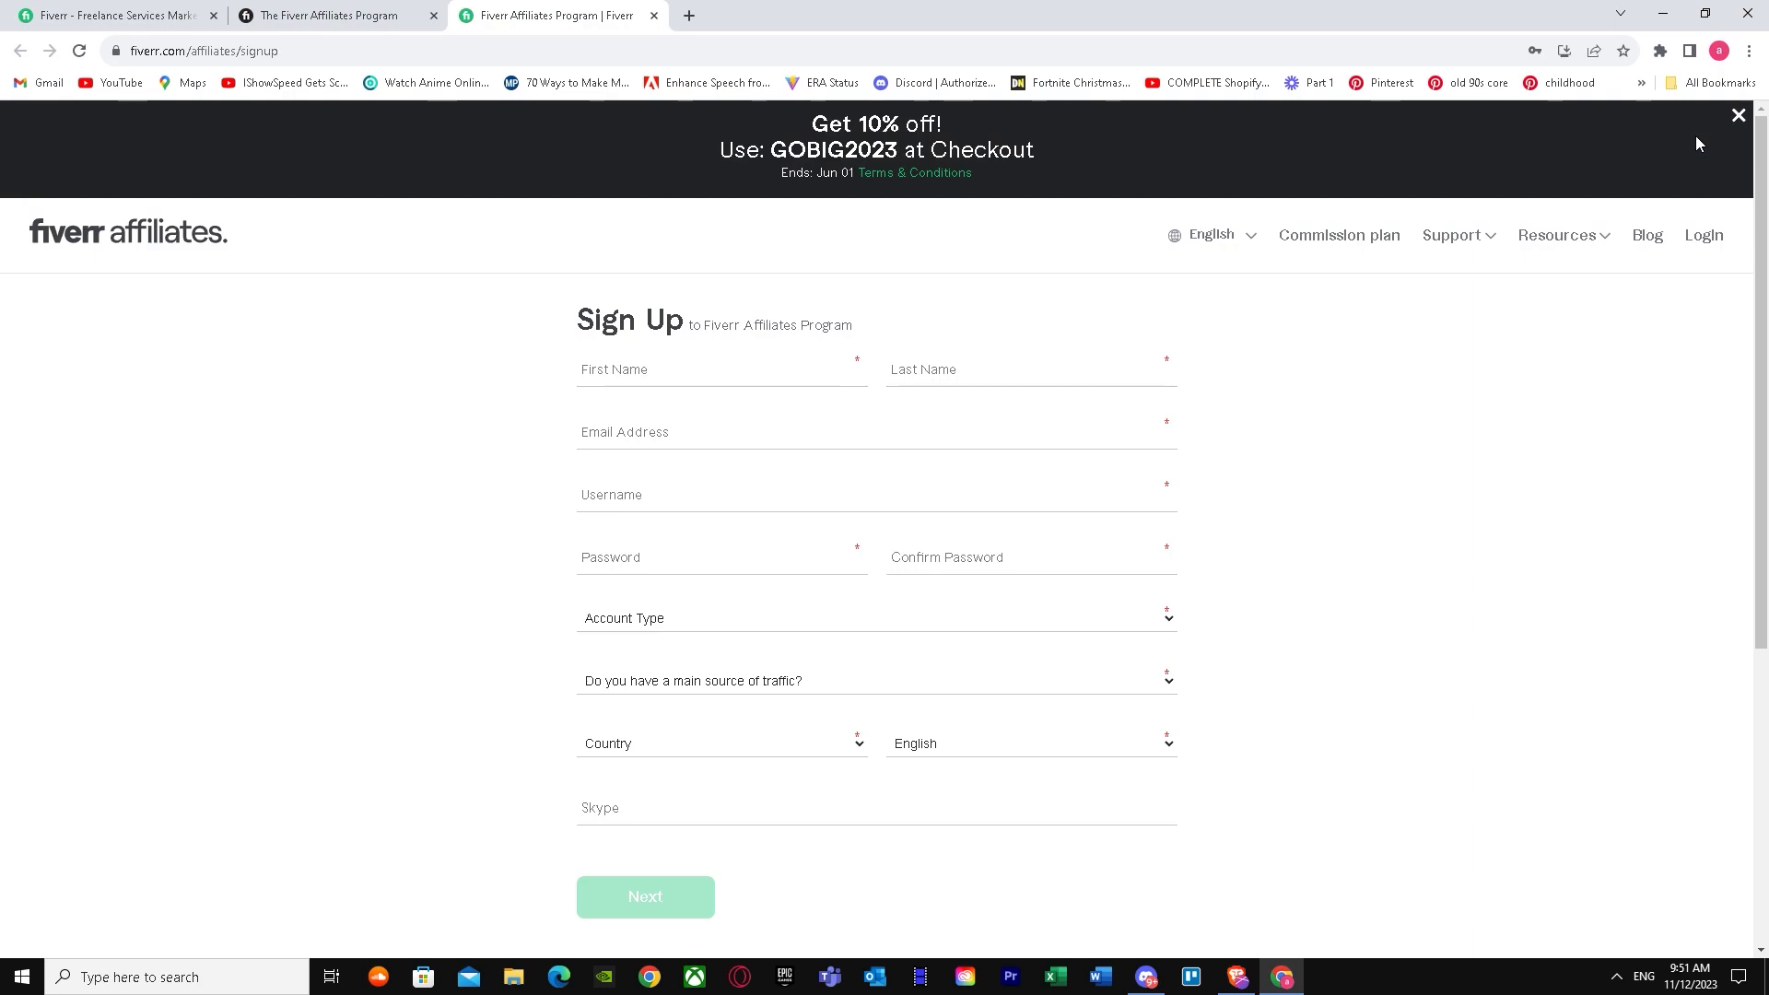
# Step: Review the affiliate sign-up form's name, e-mail, username, password and account type fields without filling them in, down to the end of the form
pyautogui.click(623, 373)
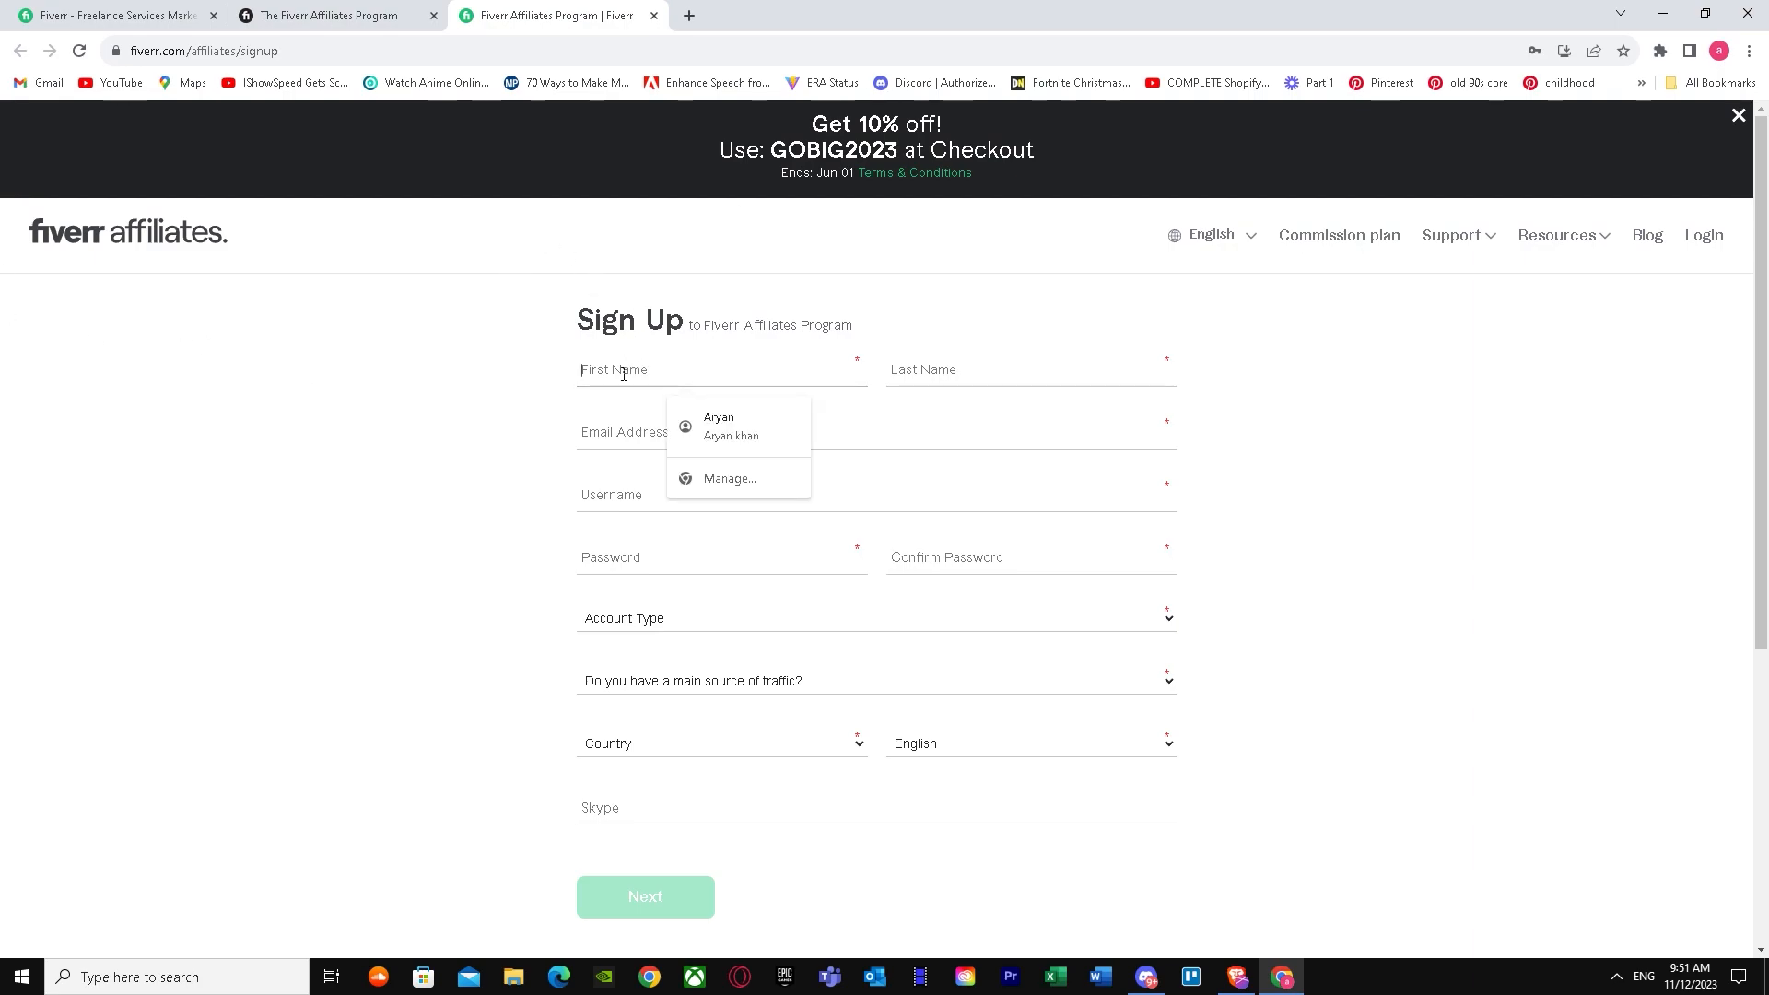
pyautogui.click(892, 368)
pyautogui.click(860, 431)
pyautogui.click(605, 512)
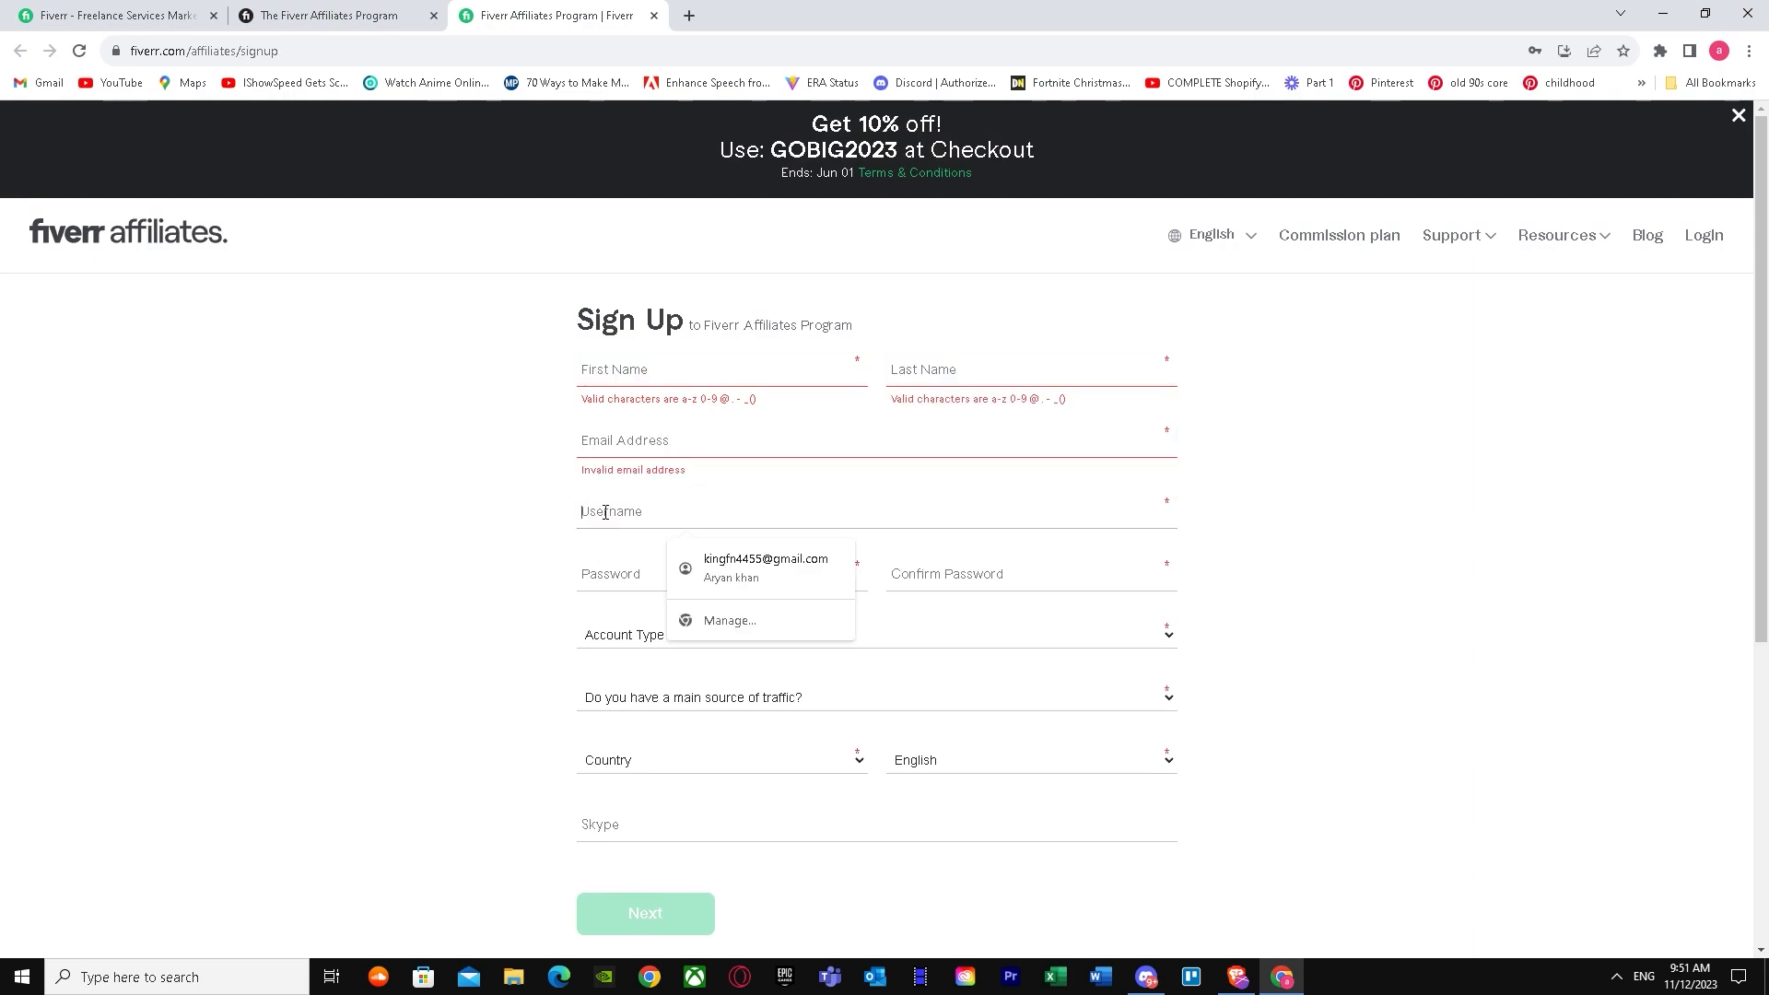
pyautogui.click(598, 567)
pyautogui.click(946, 577)
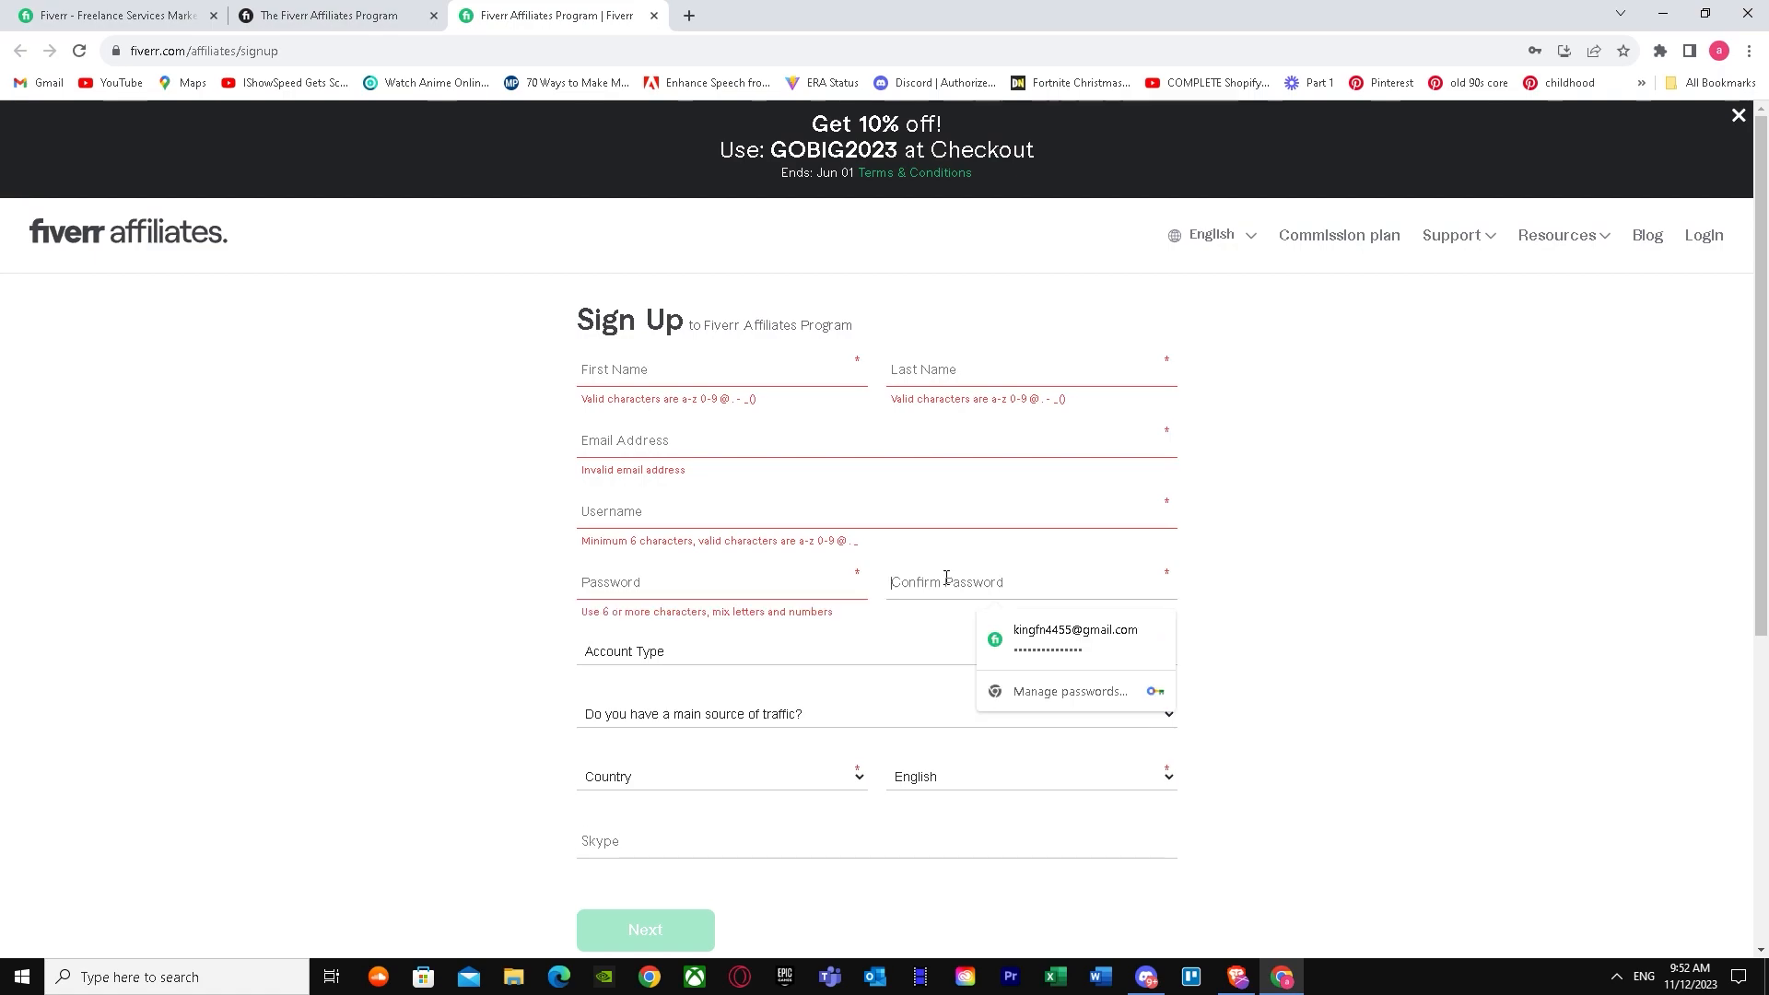
pyautogui.click(647, 655)
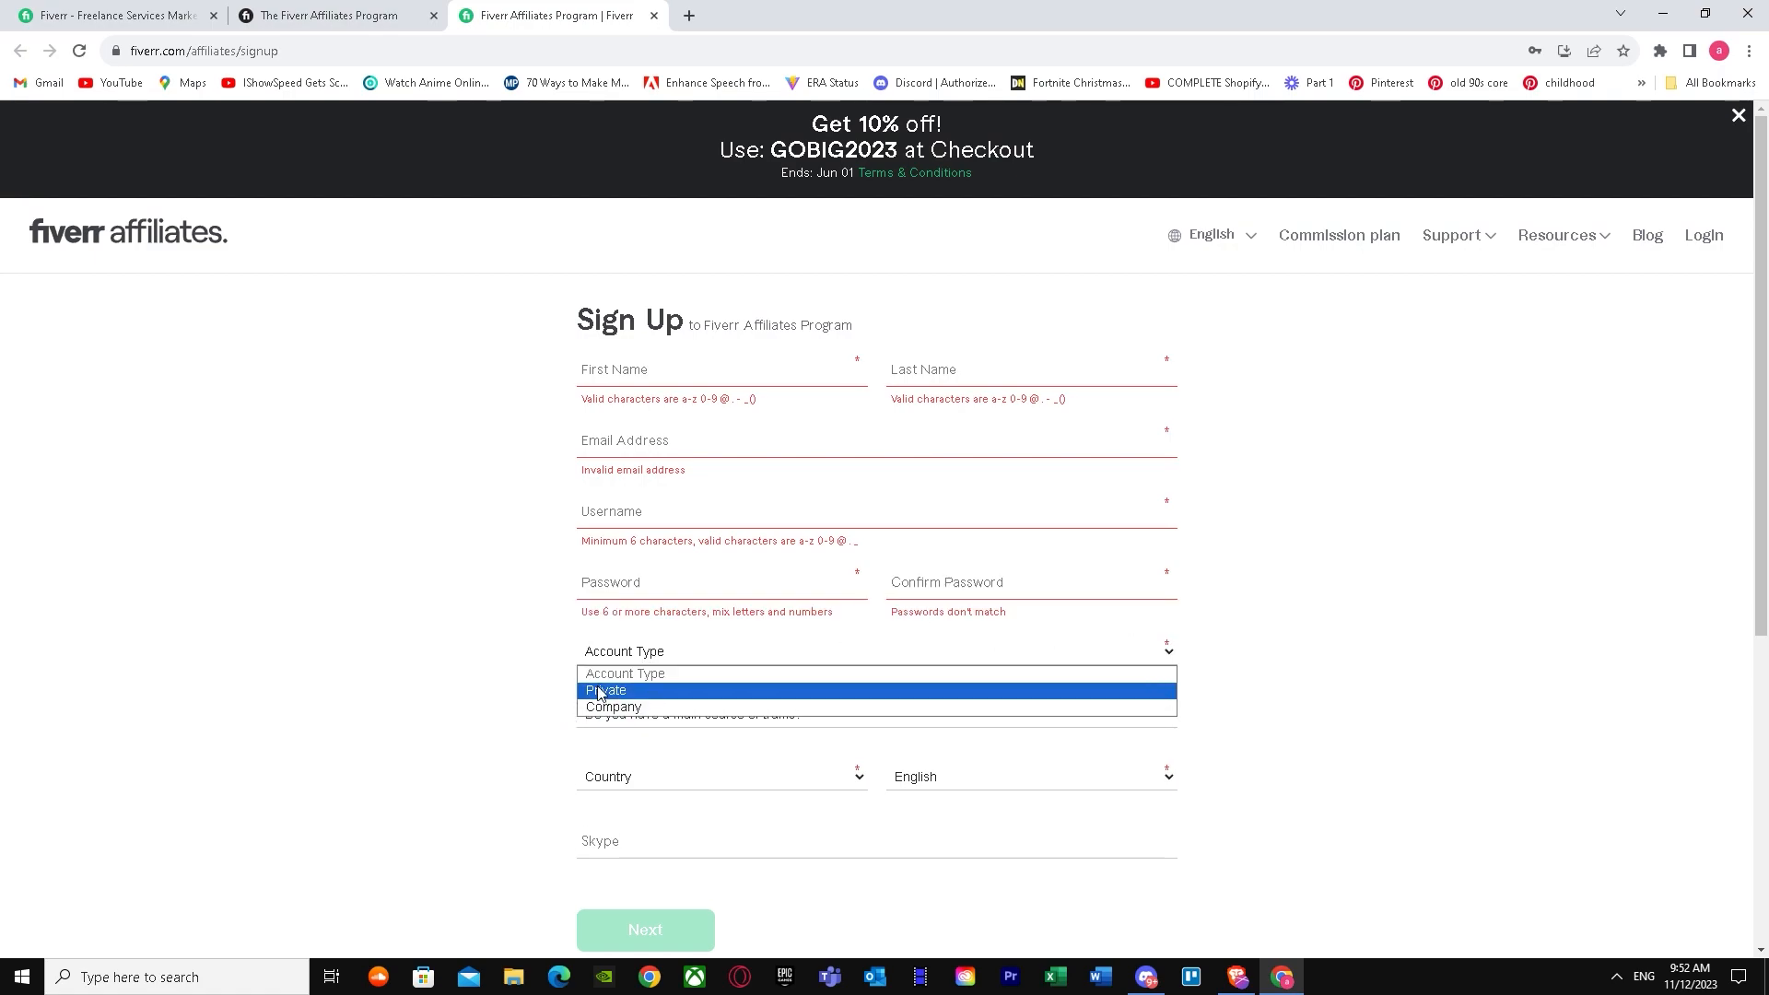
pyautogui.click(488, 660)
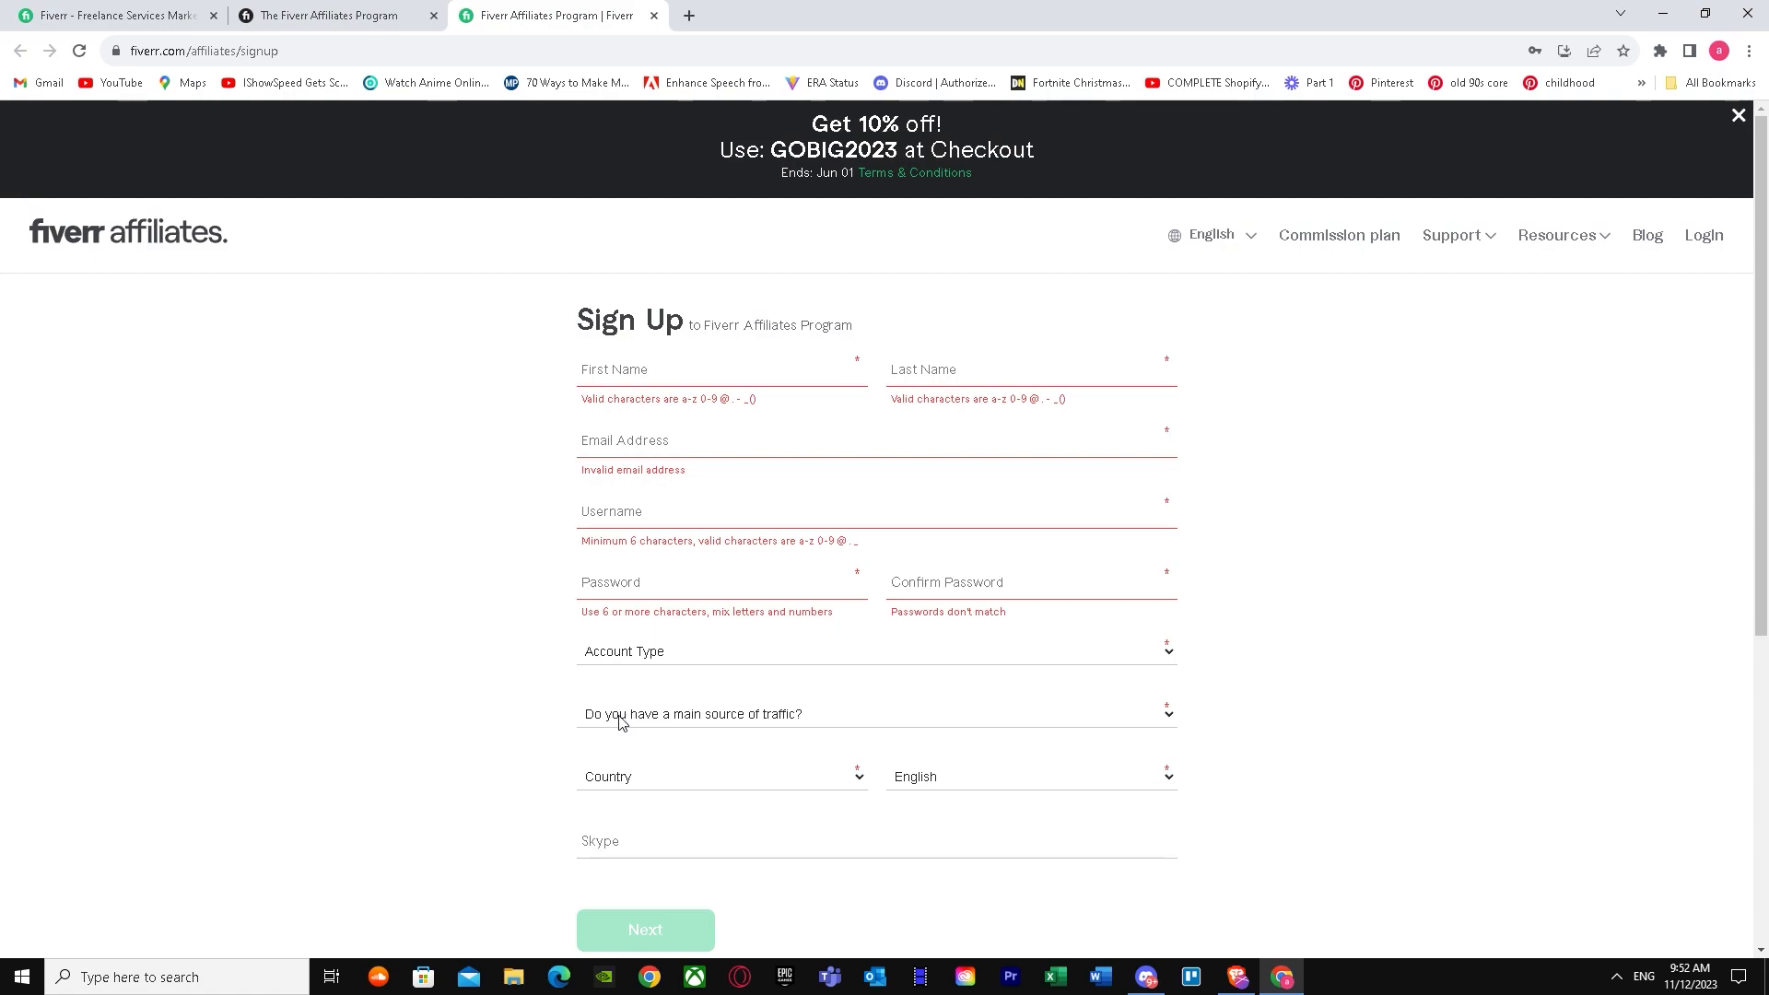
pyautogui.scroll(-3, 464, 618)
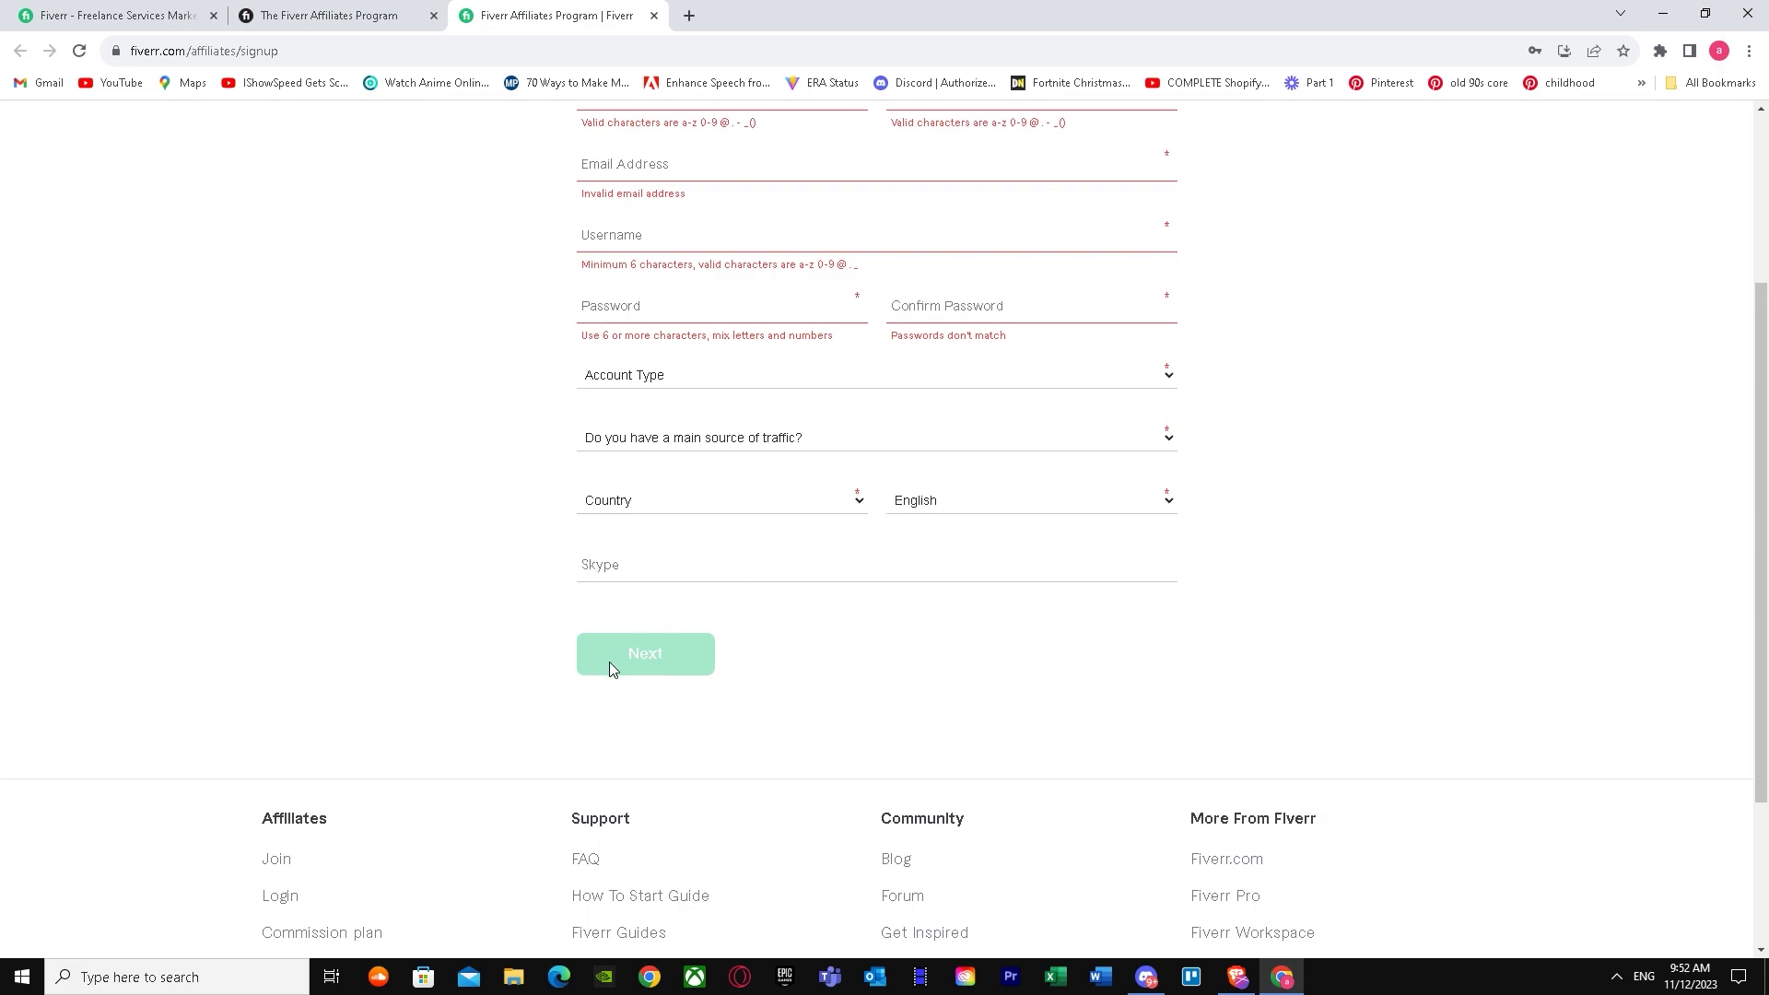
# Step: Search Google for Pinterest in a new tab and open the Pinterest website
pyautogui.click(688, 15)
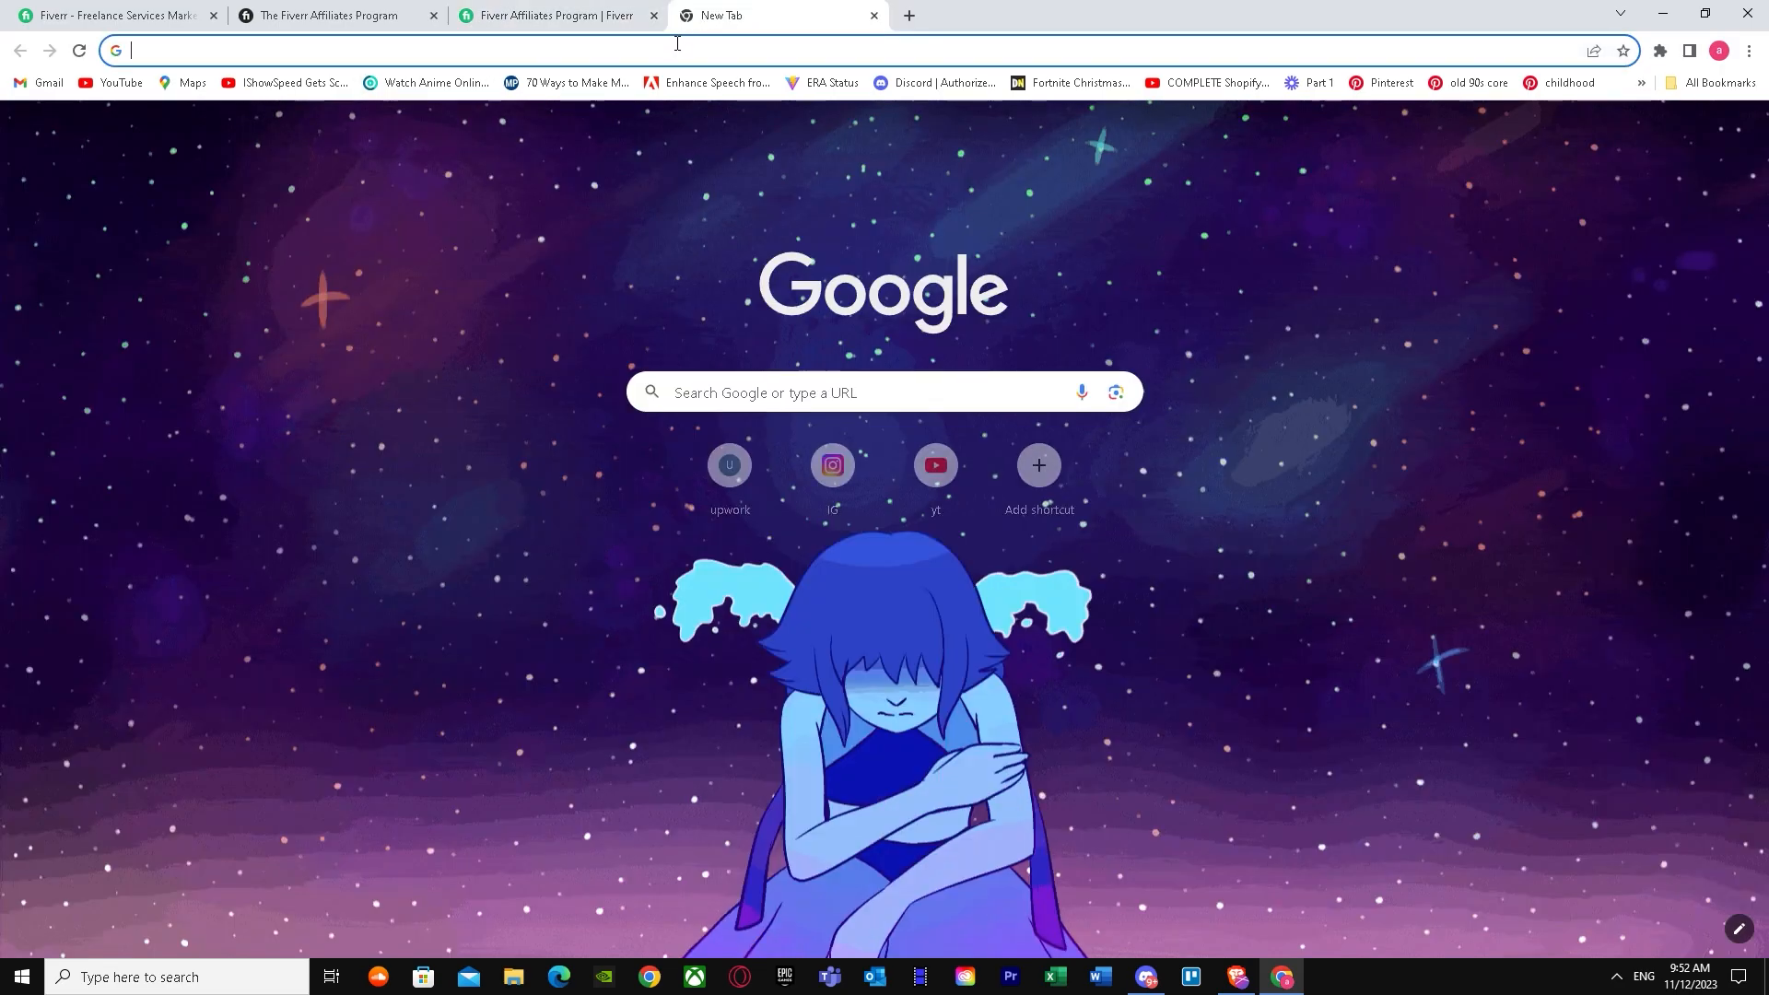
pyautogui.click(676, 48)
pyautogui.write('pinb')
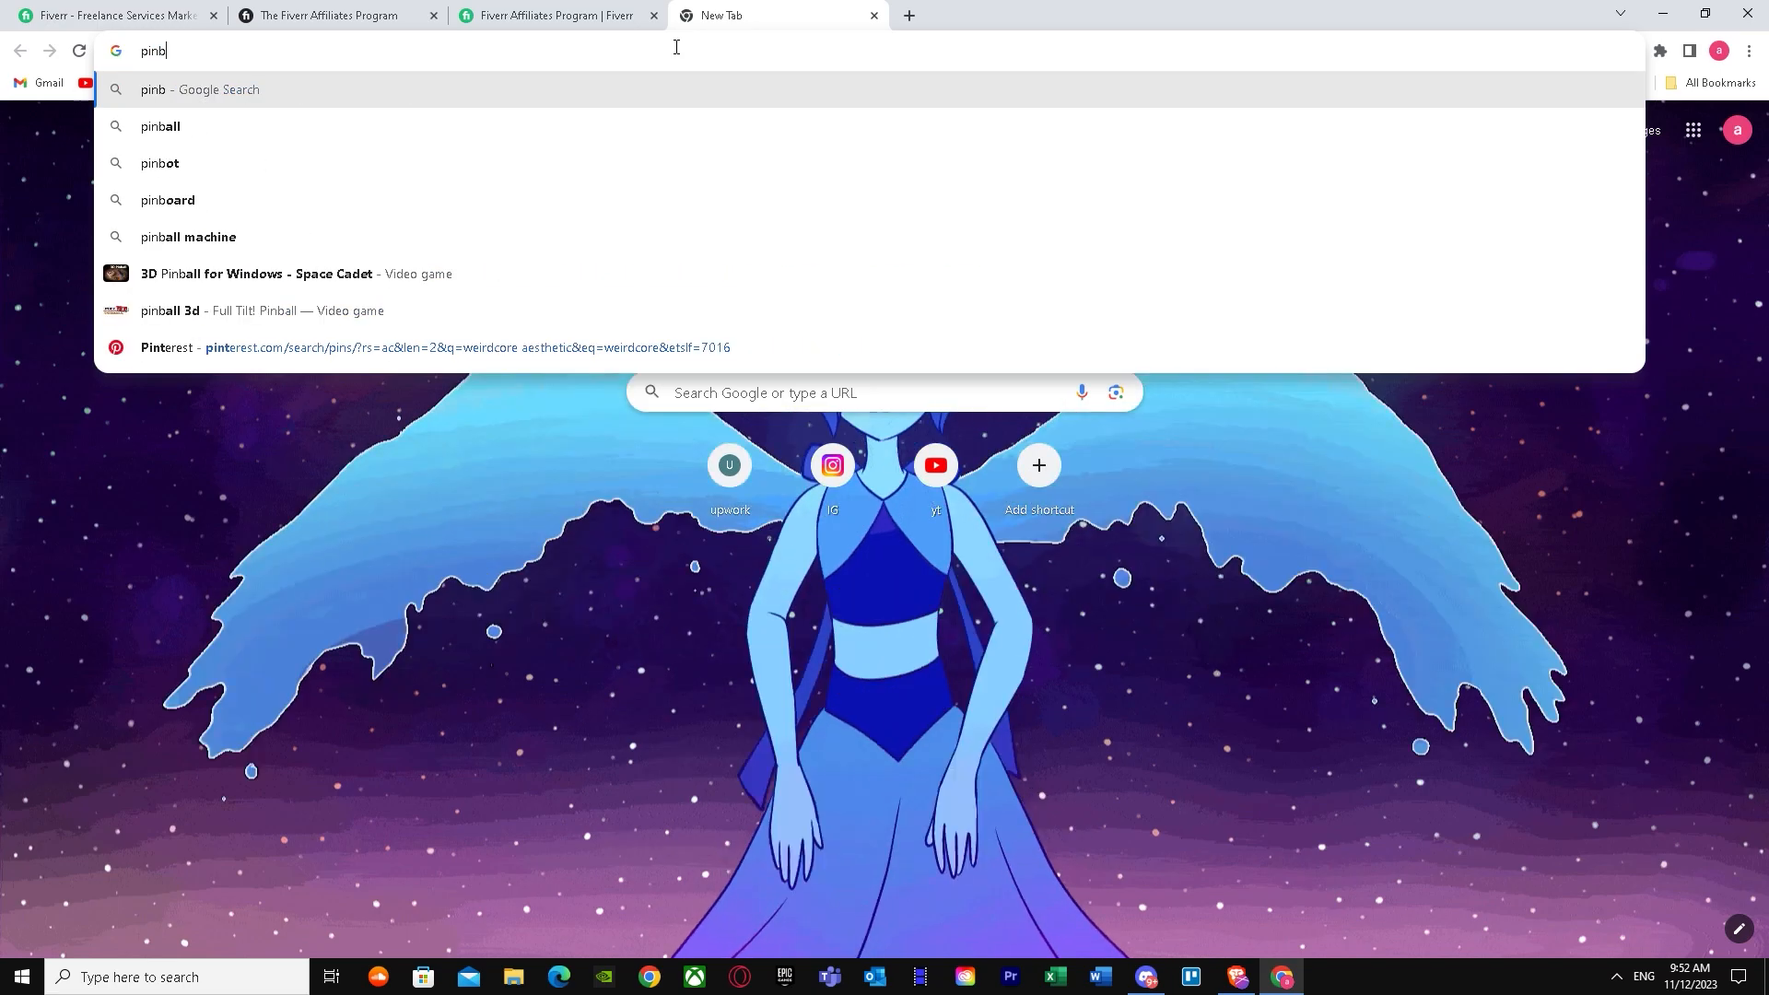
pyautogui.press('BackSpace')
pyautogui.write('et')
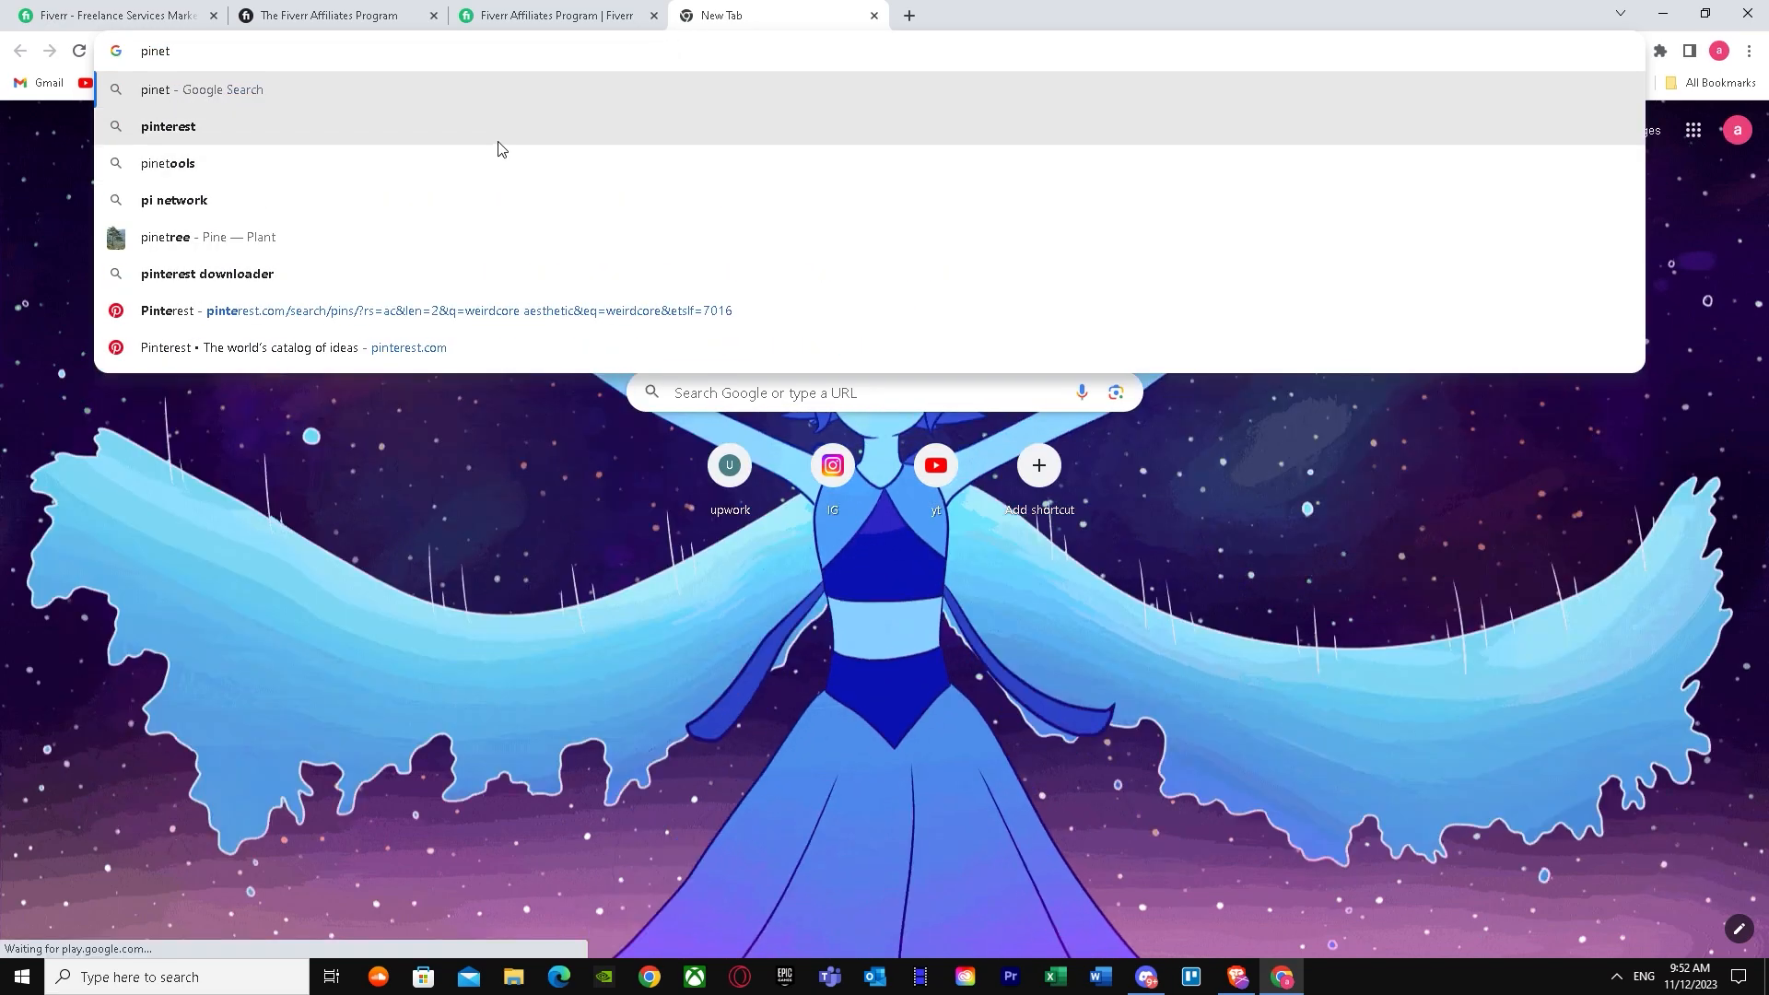
pyautogui.click(493, 133)
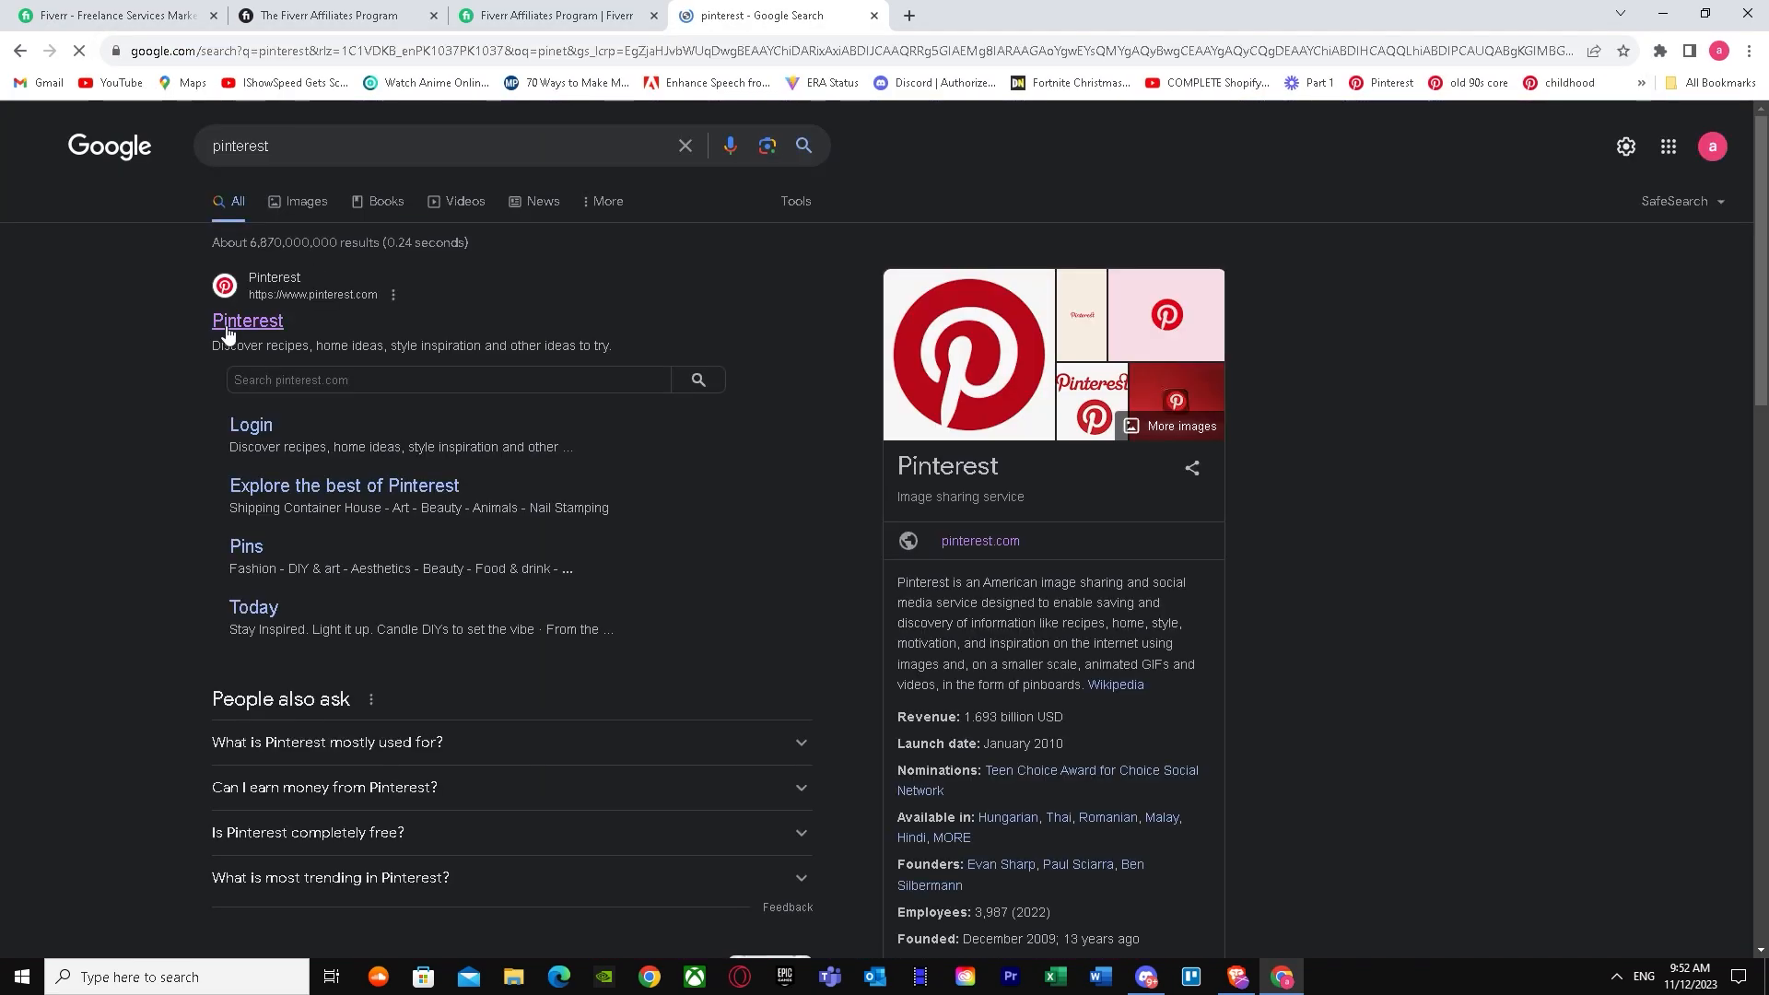
pyautogui.click(241, 324)
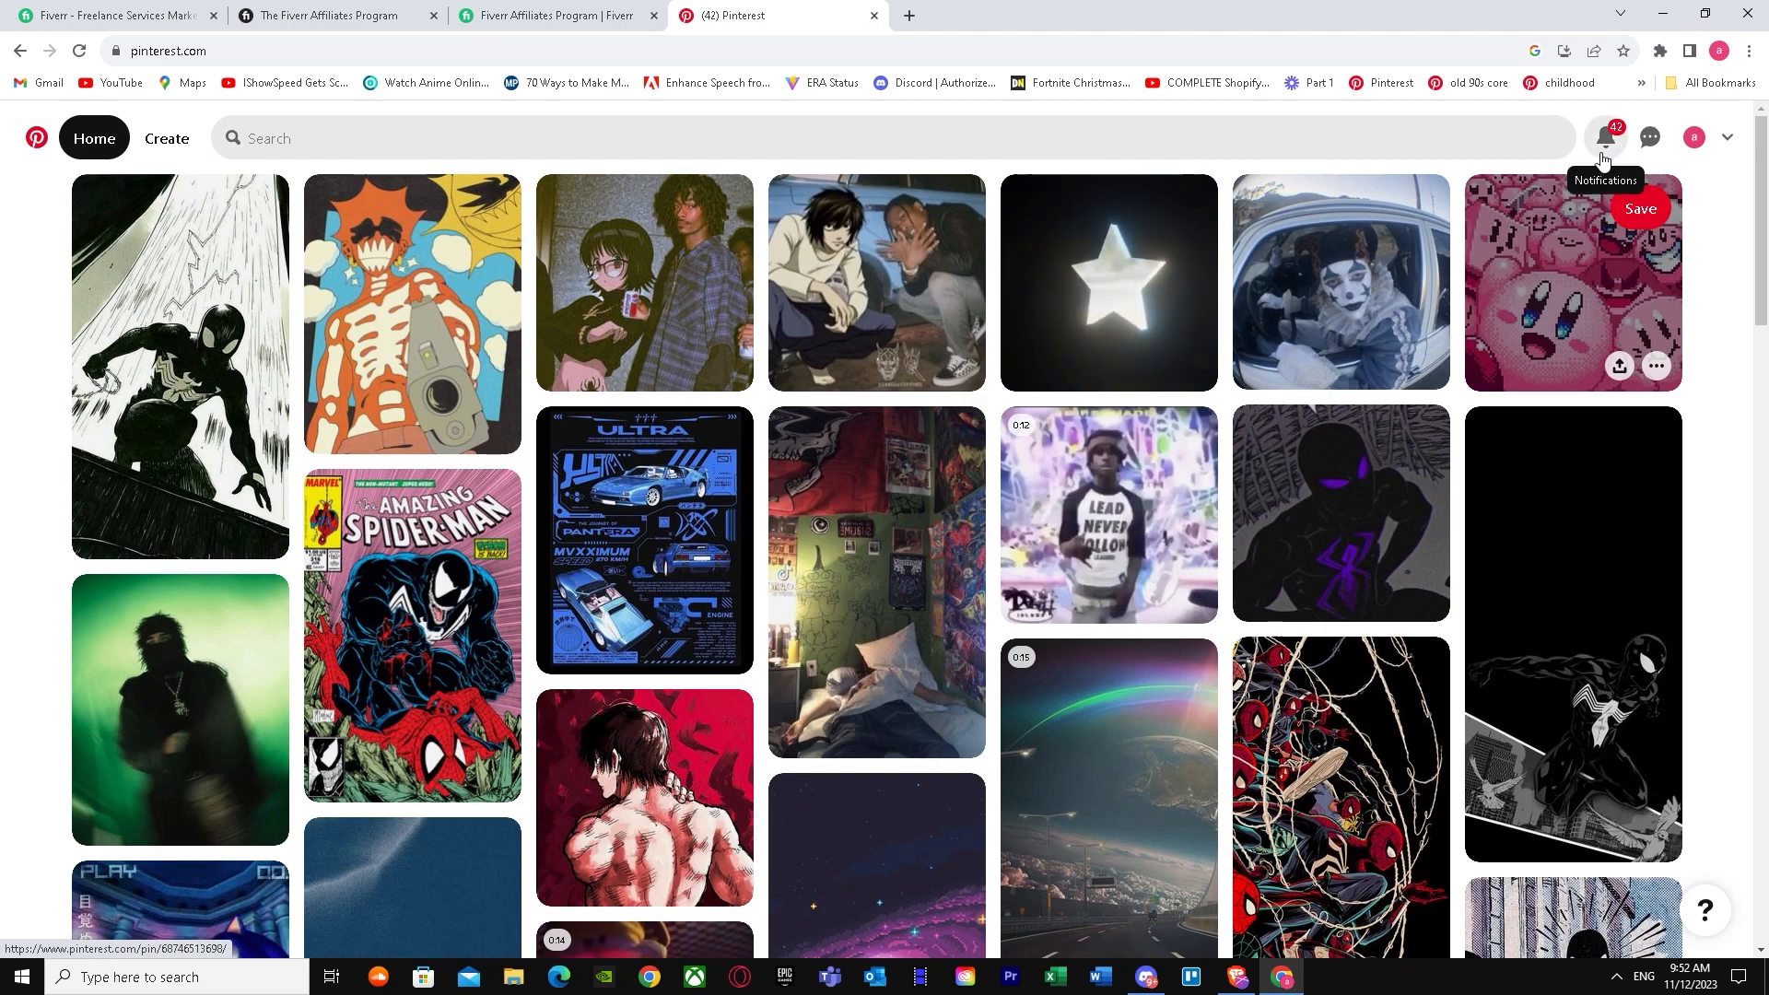
# Step: Convert the personal Pinterest account to a free business account
pyautogui.click(1725, 145)
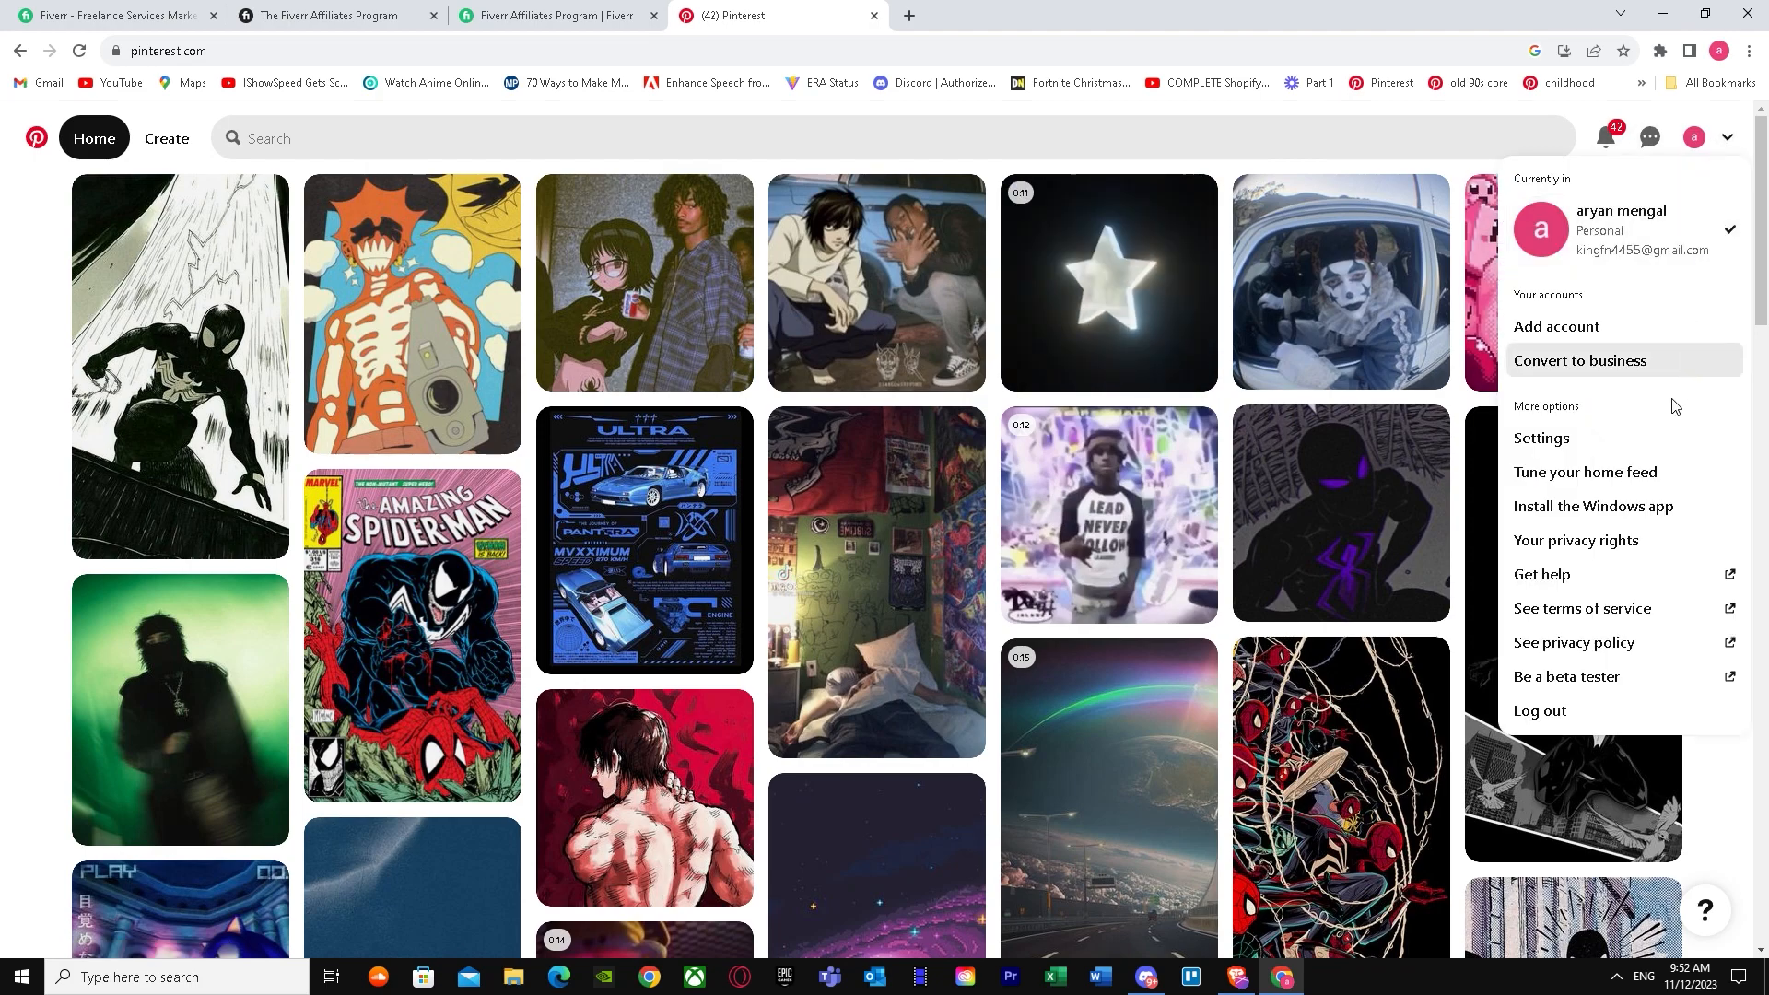
pyautogui.click(1569, 368)
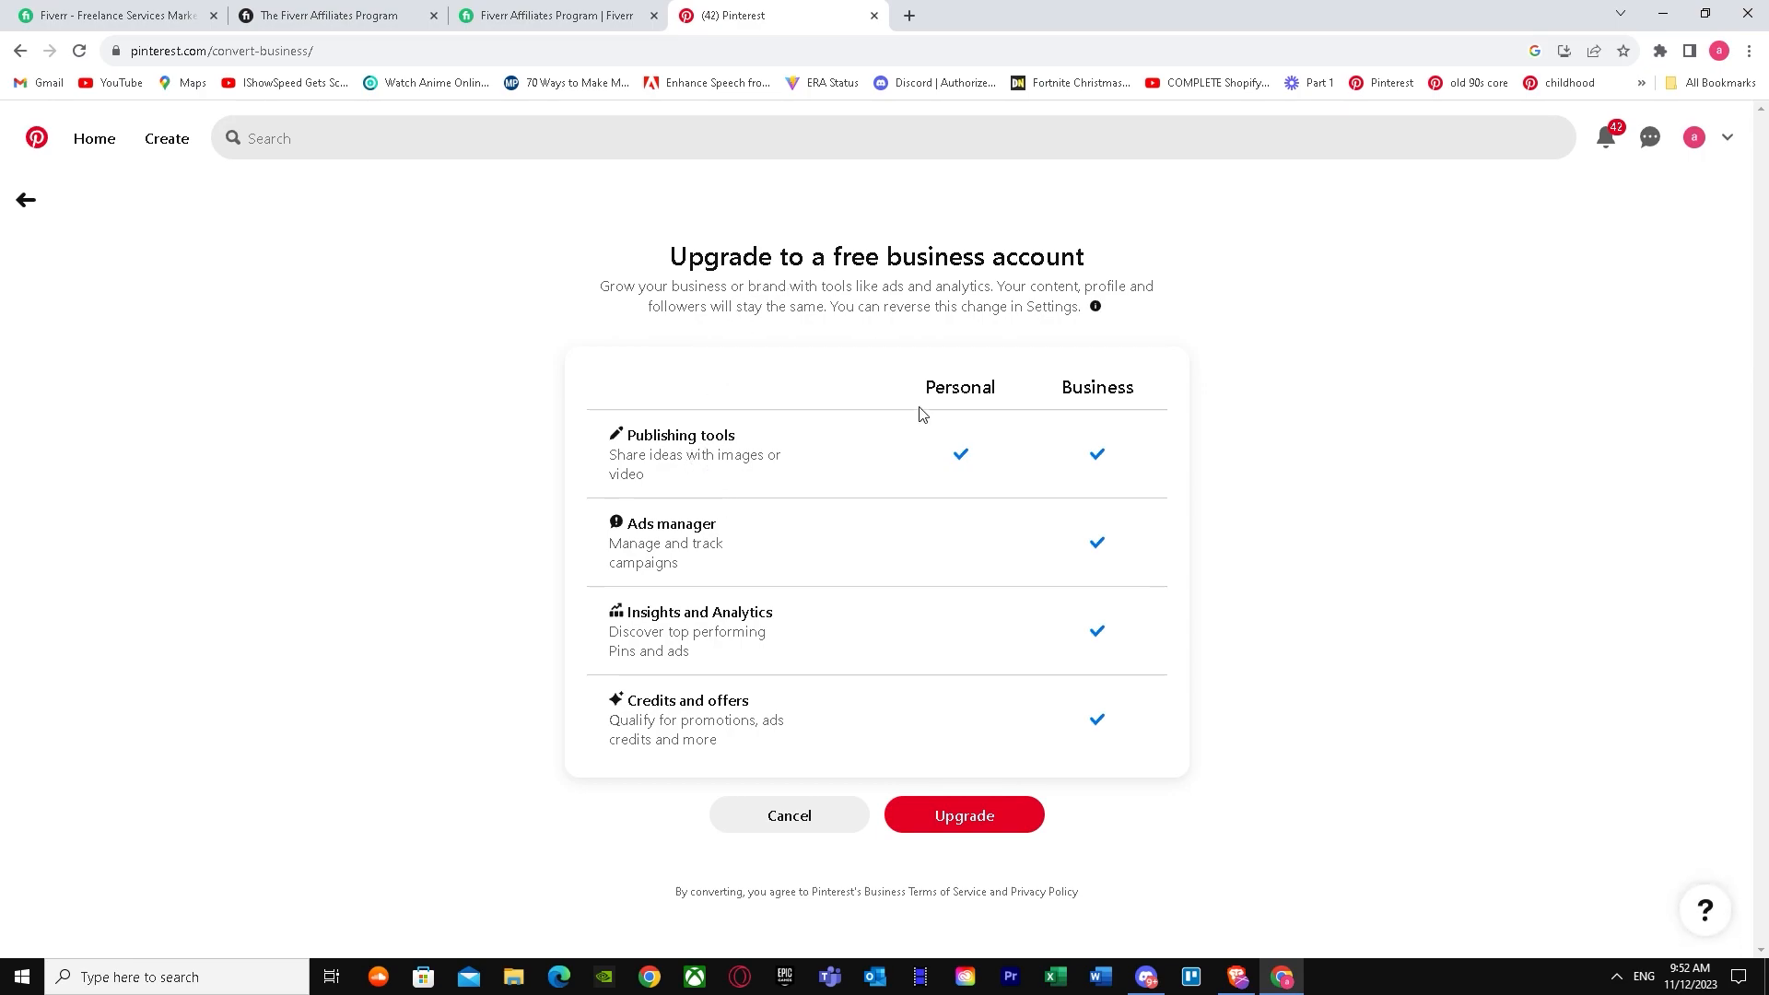
pyautogui.click(955, 810)
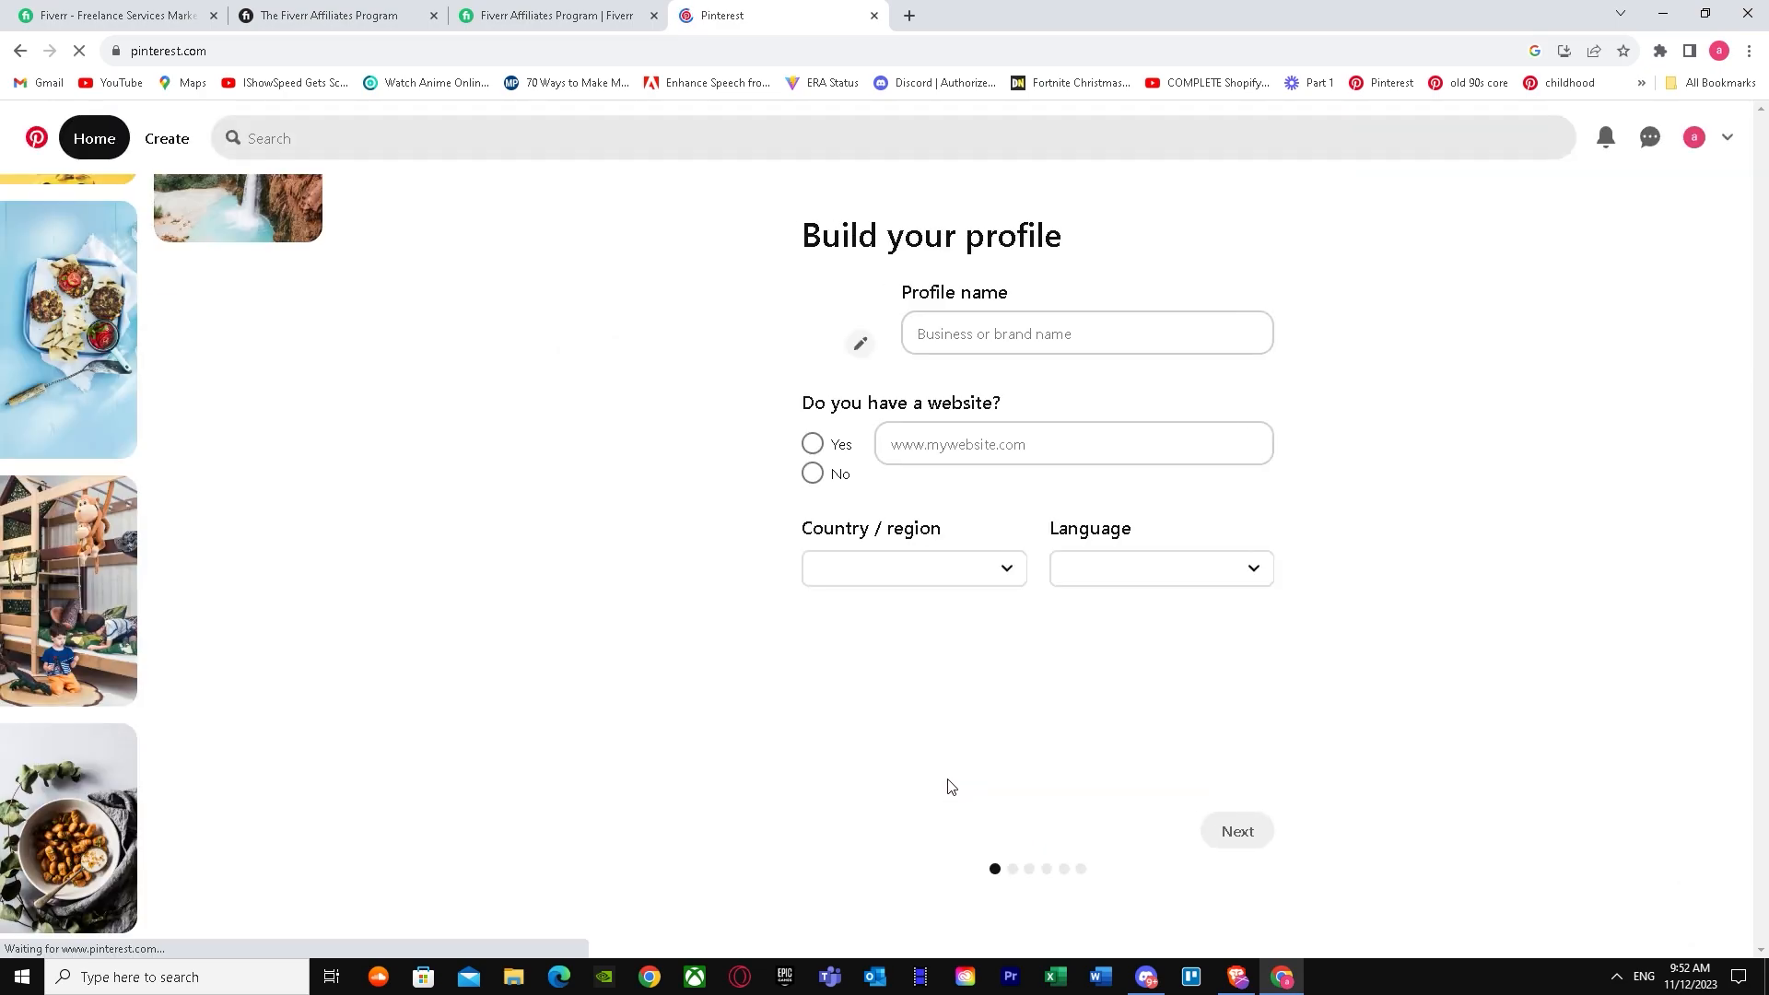
# Step: Name the business profile AKI, state that it has no website, and continue
pyautogui.click(972, 334)
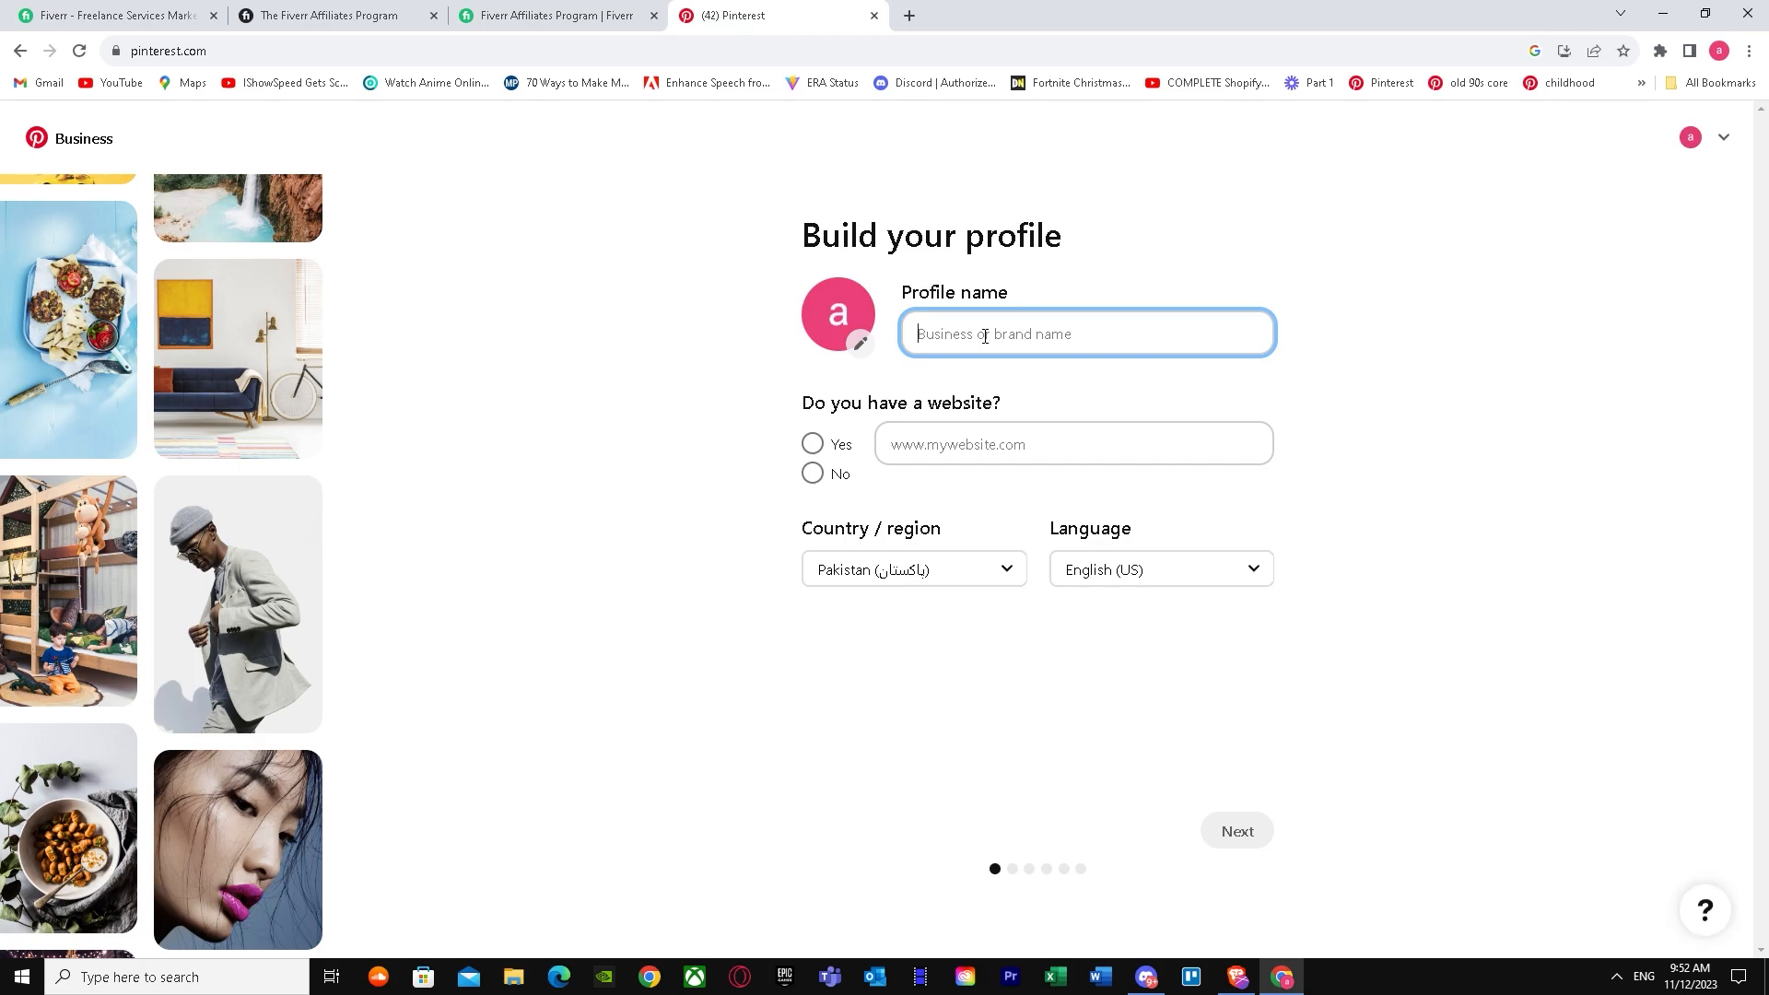
pyautogui.write('AKI')
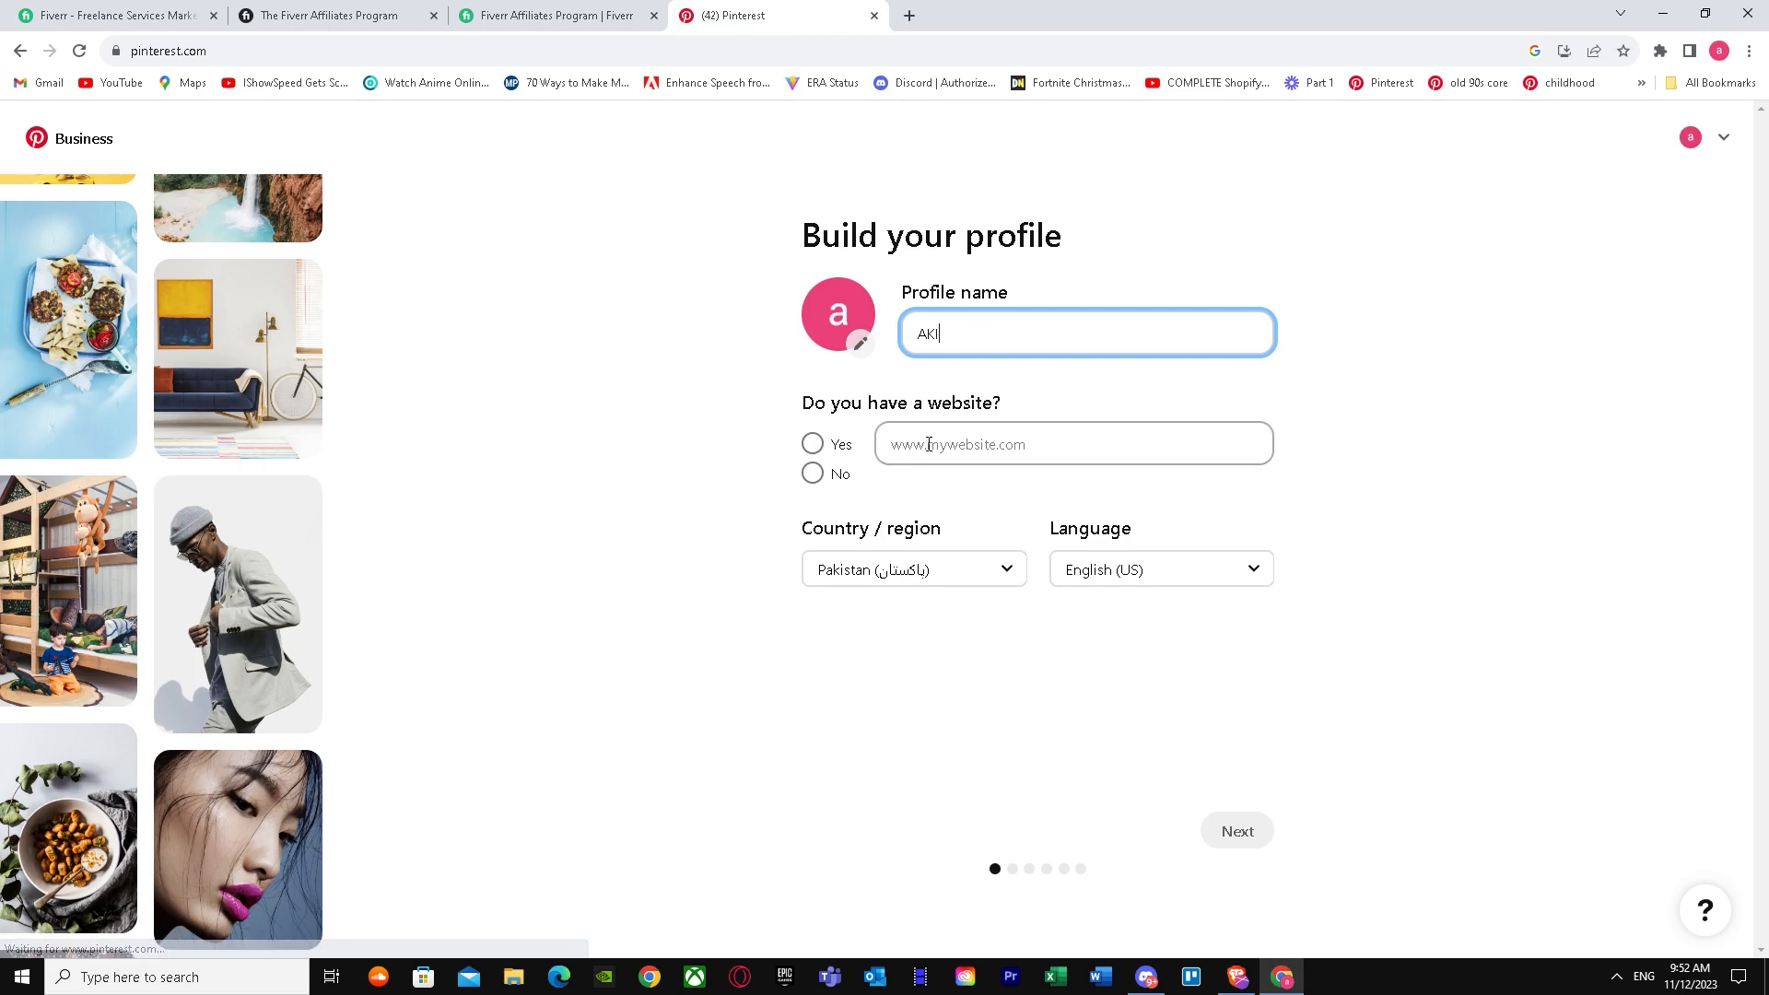
pyautogui.click(810, 474)
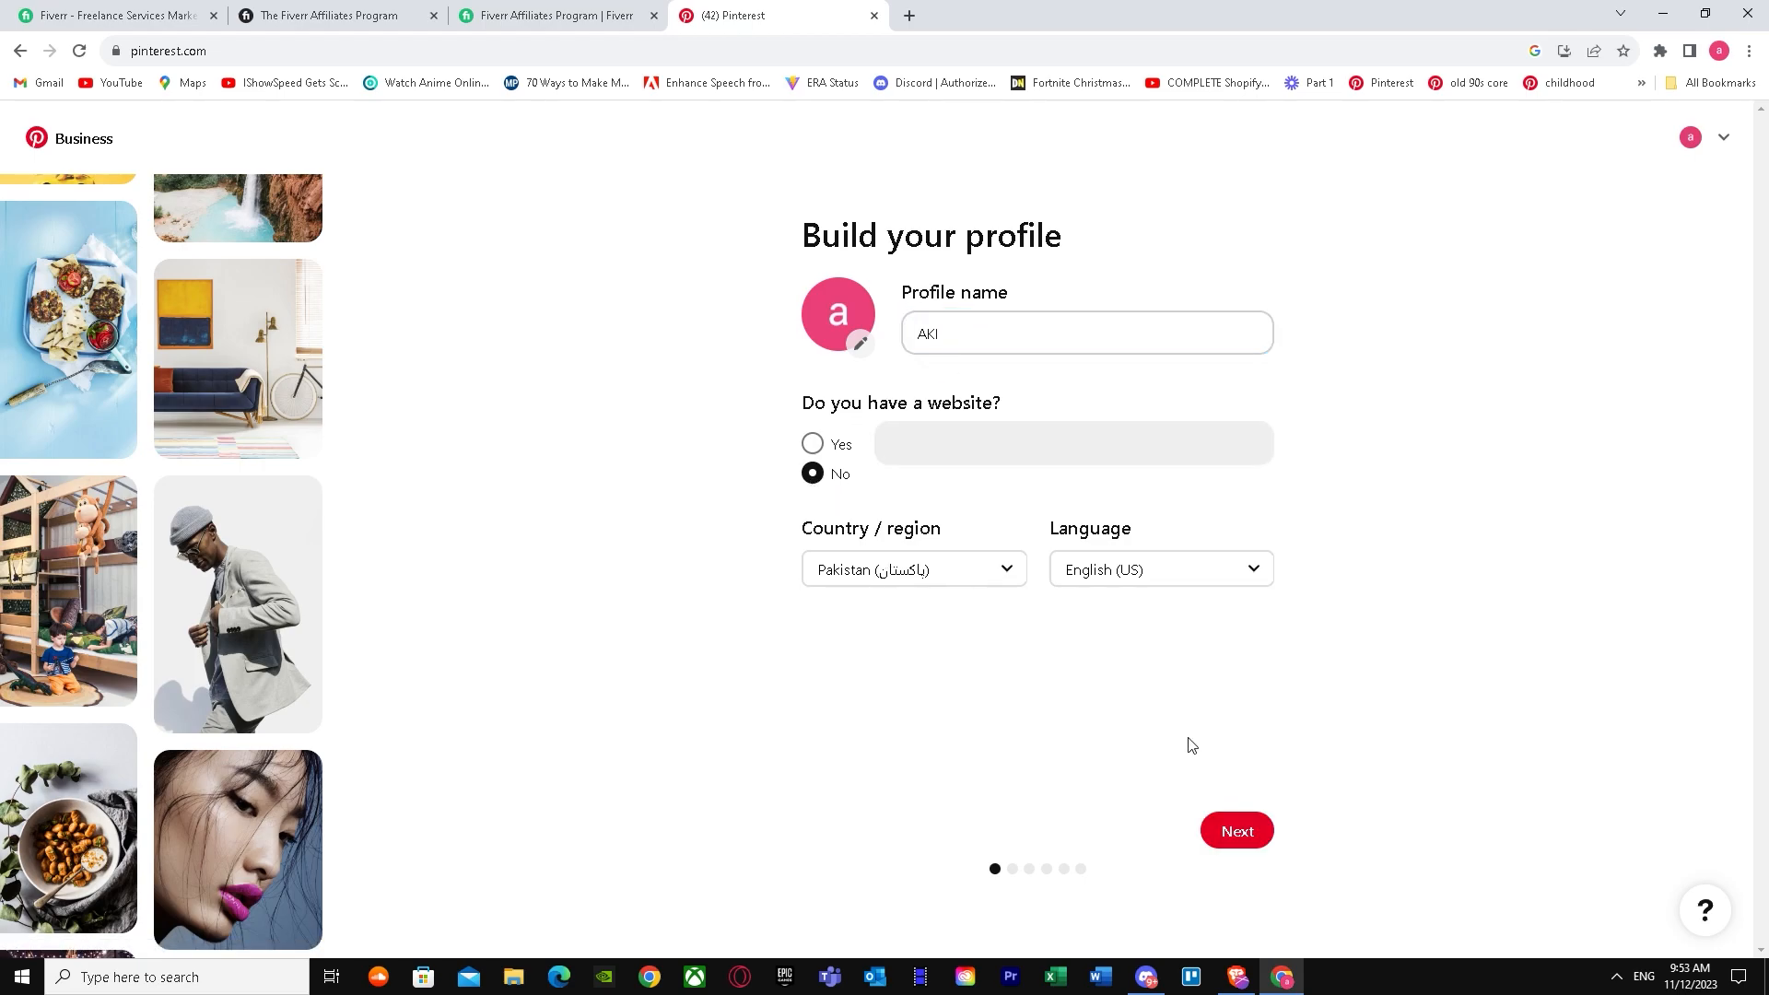
pyautogui.click(1237, 831)
# Step: Choose "Not sure yet" as the business goal and Events as the brand focus
pyautogui.click(823, 680)
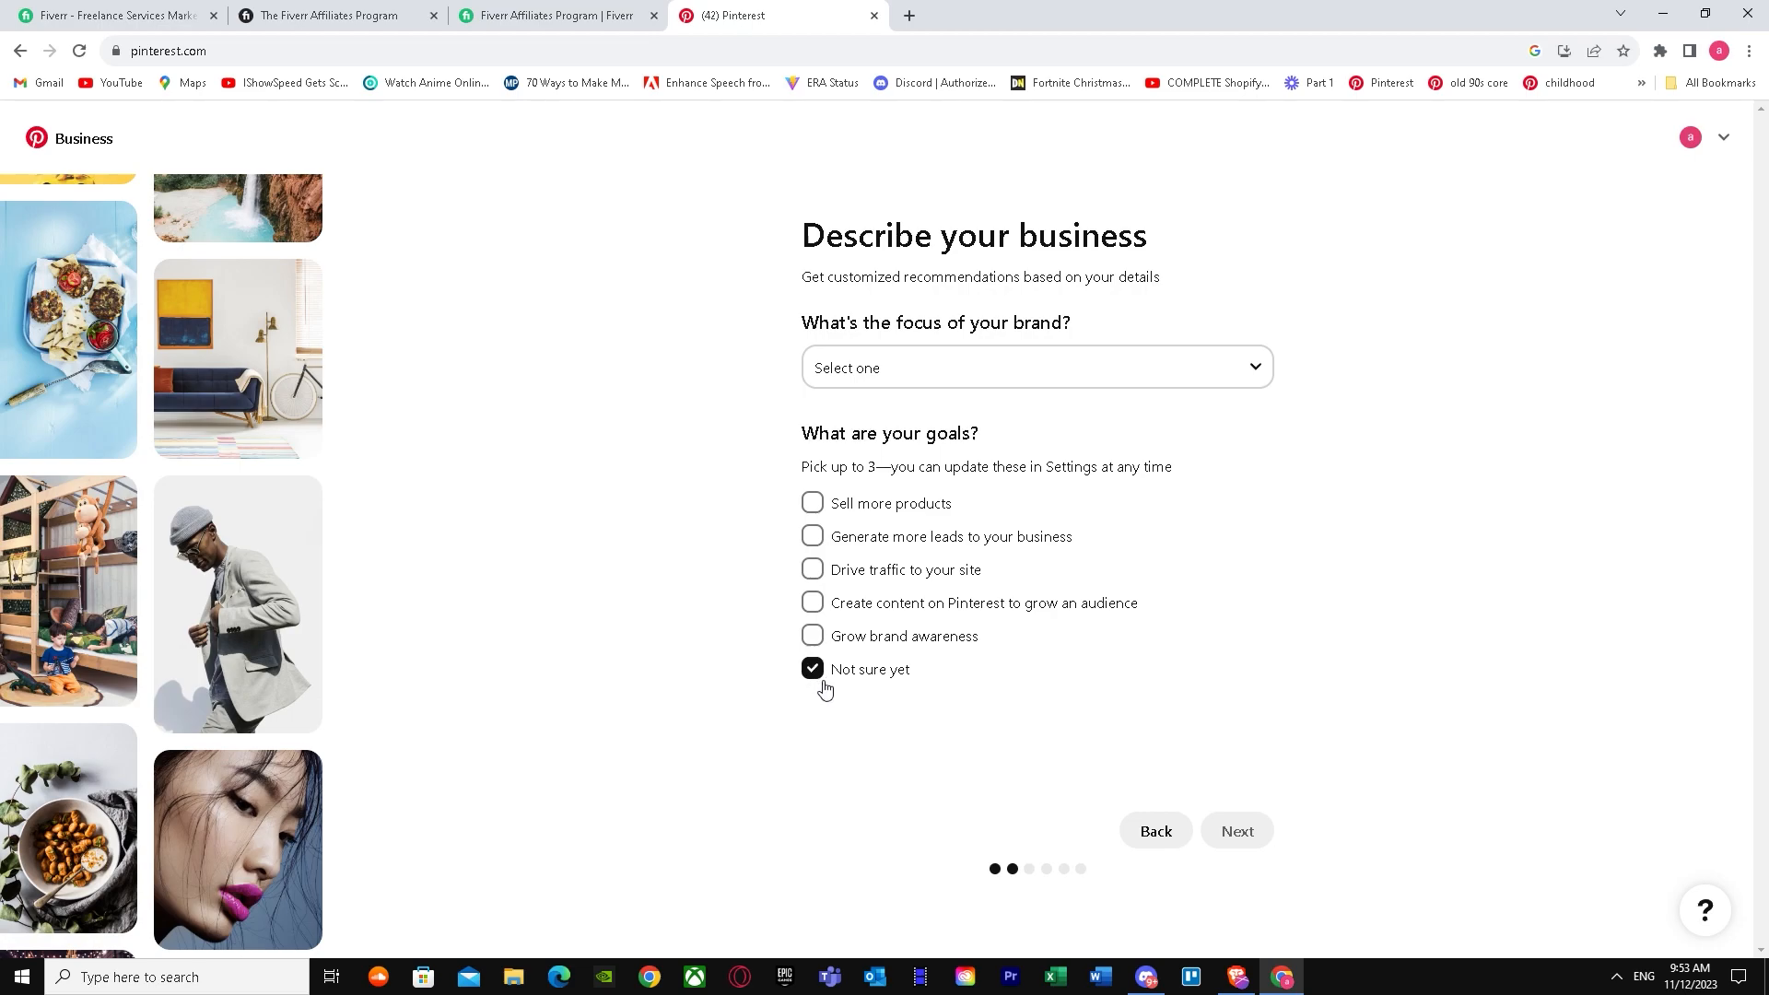
pyautogui.click(1120, 378)
pyautogui.click(877, 751)
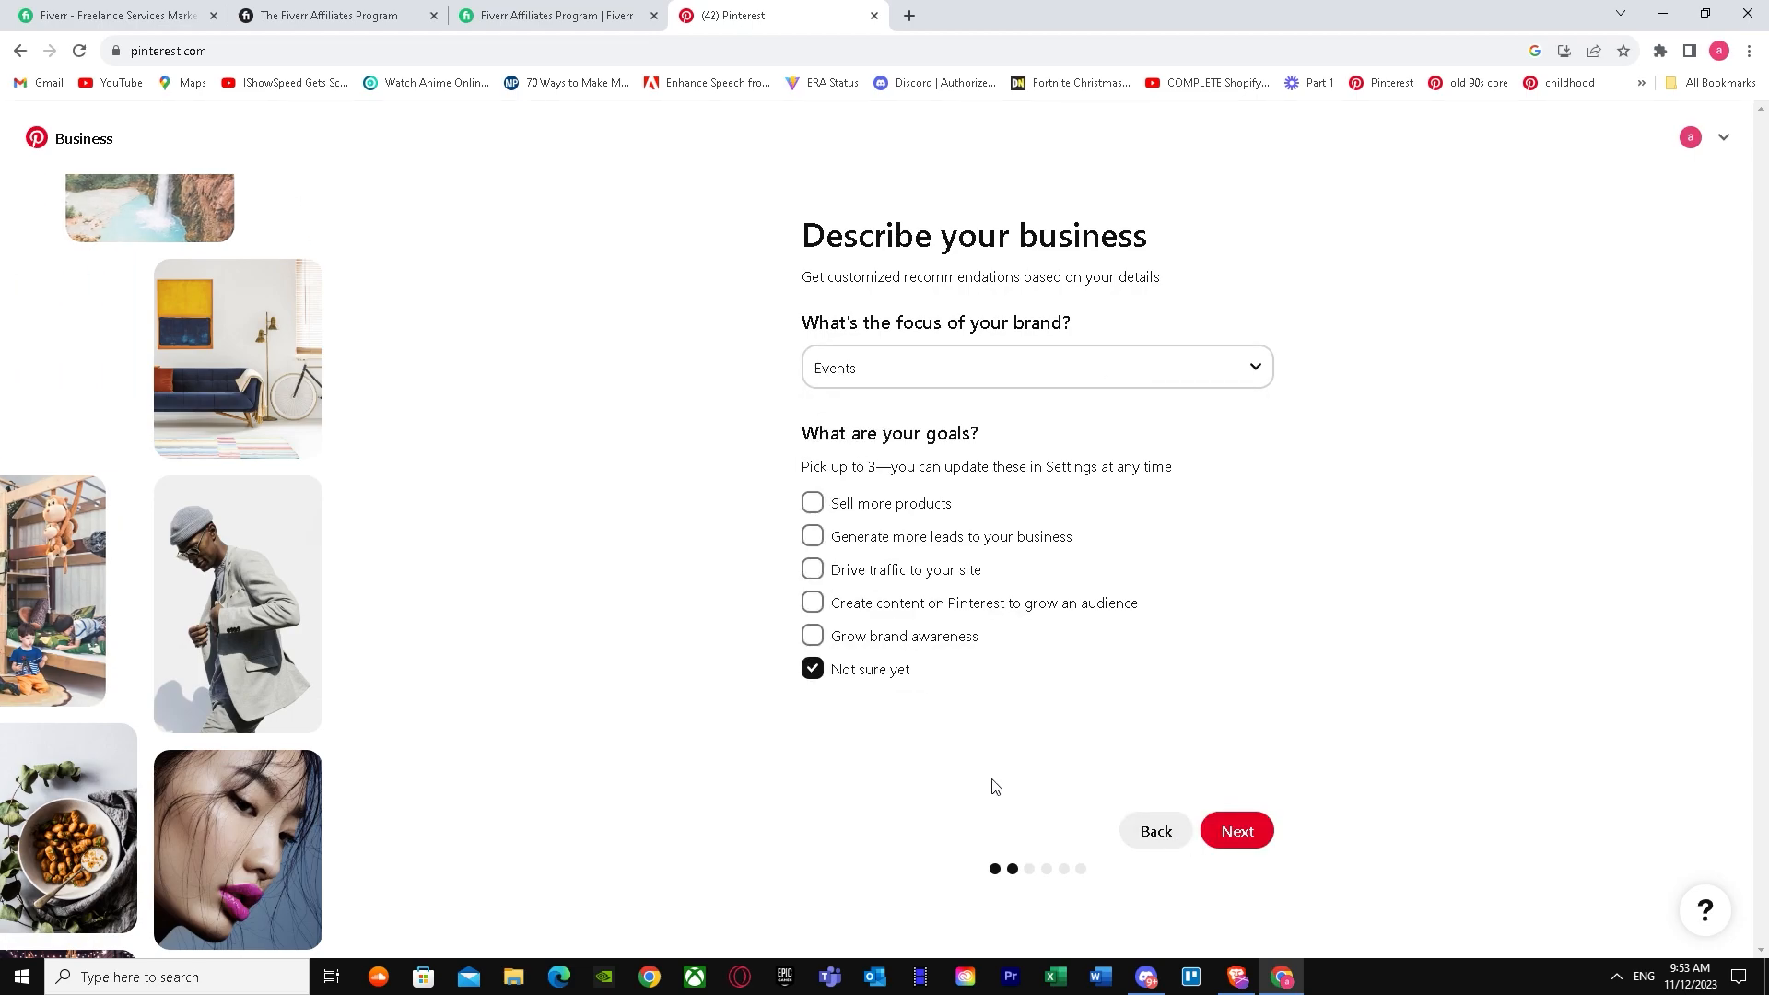
# Step: Try to continue with the brand focus set to Other and the custom focus "sdfsd"
pyautogui.click(1058, 378)
pyautogui.click(902, 792)
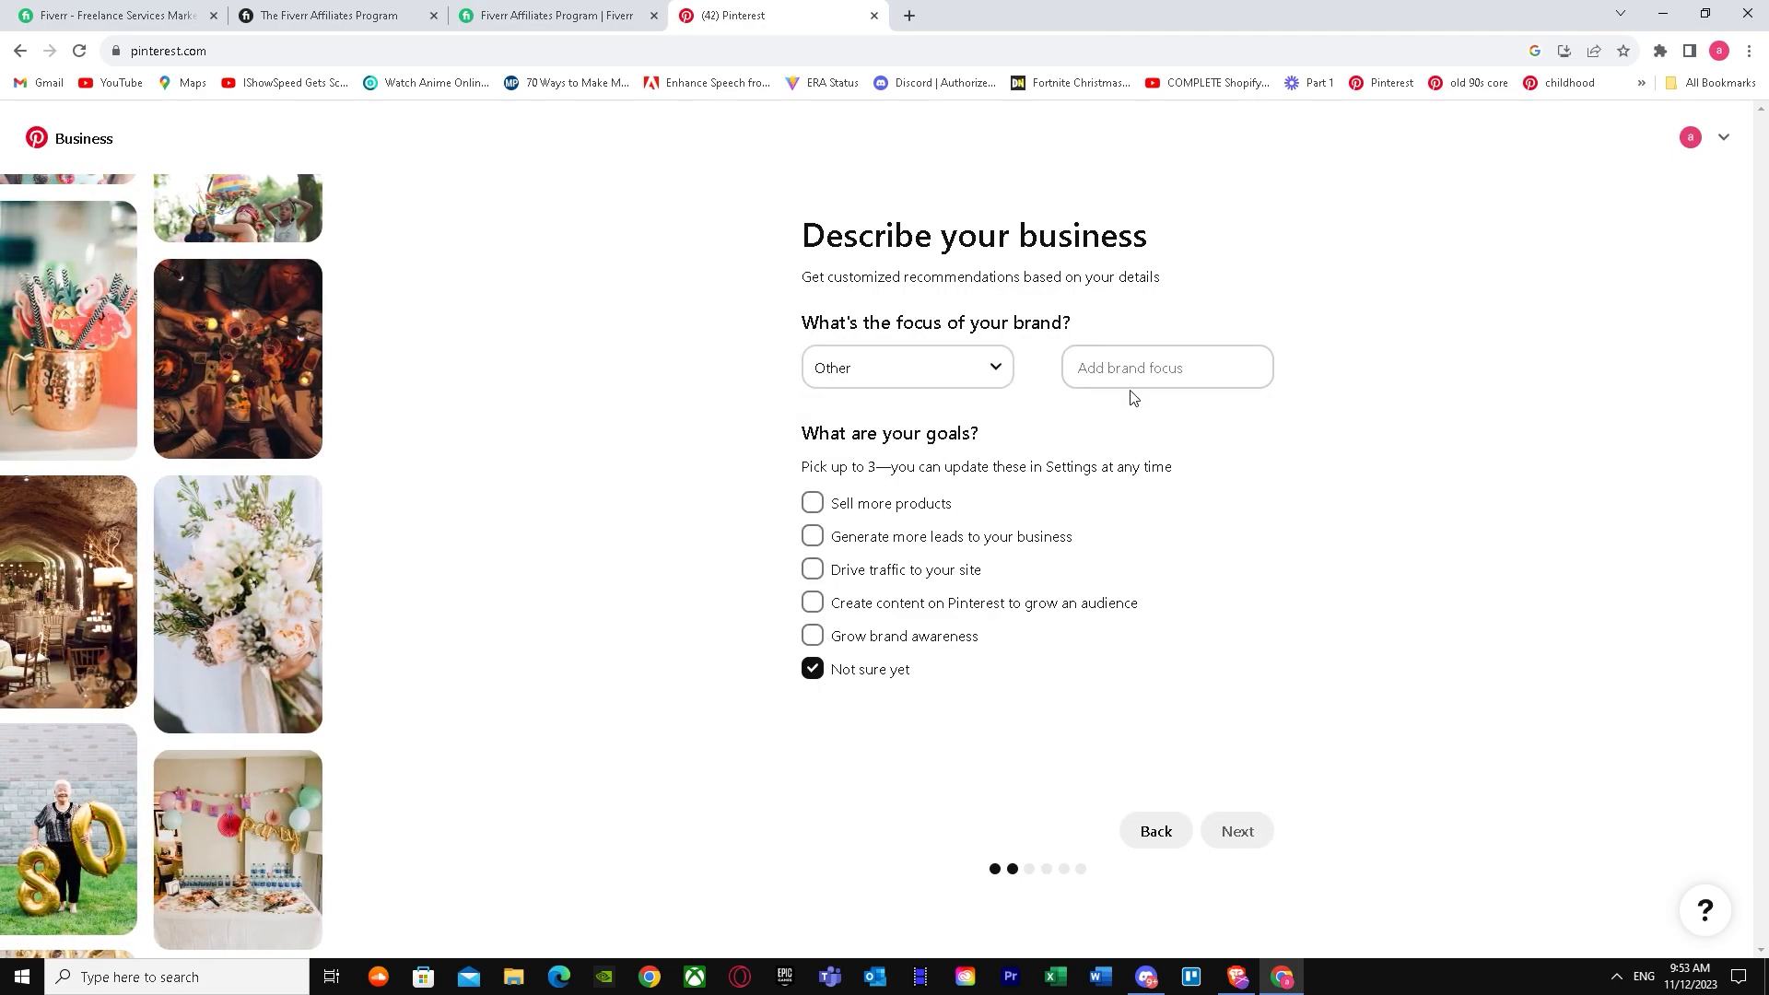
pyautogui.click(905, 368)
pyautogui.click(1112, 367)
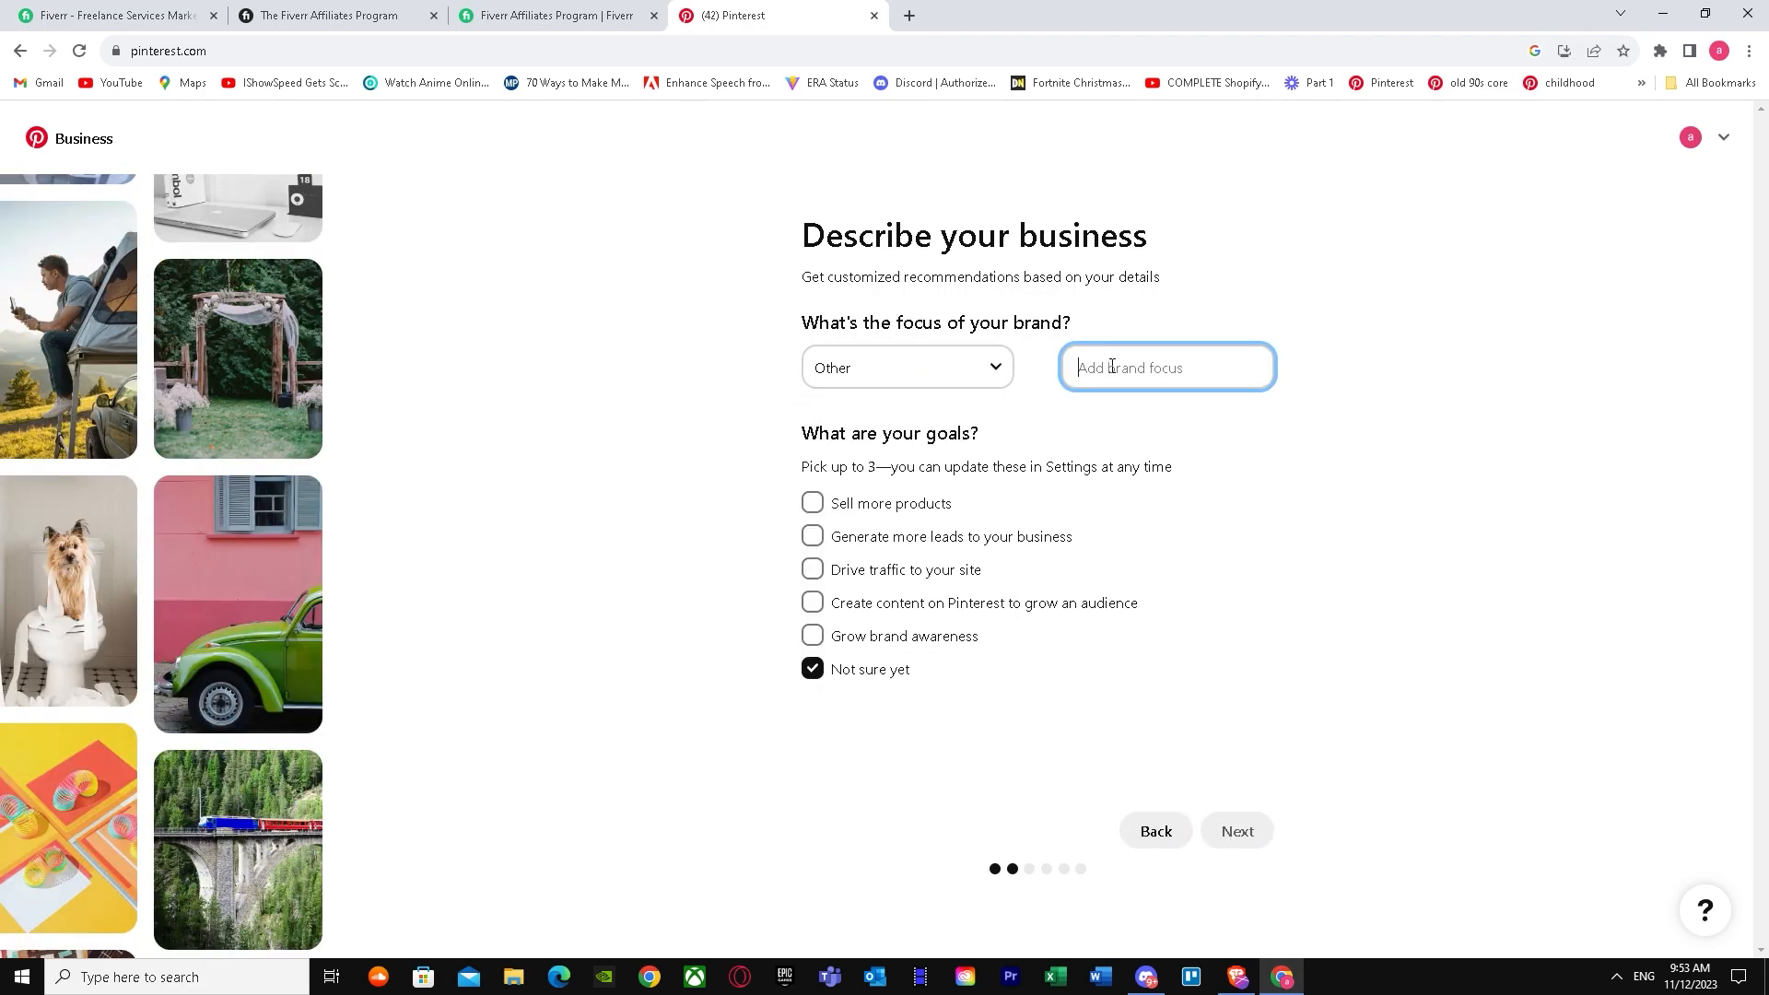
pyautogui.write('sdfsd')
pyautogui.click(1241, 832)
# Step: Set the brand focus to Beauty and continue to the business description
pyautogui.click(876, 379)
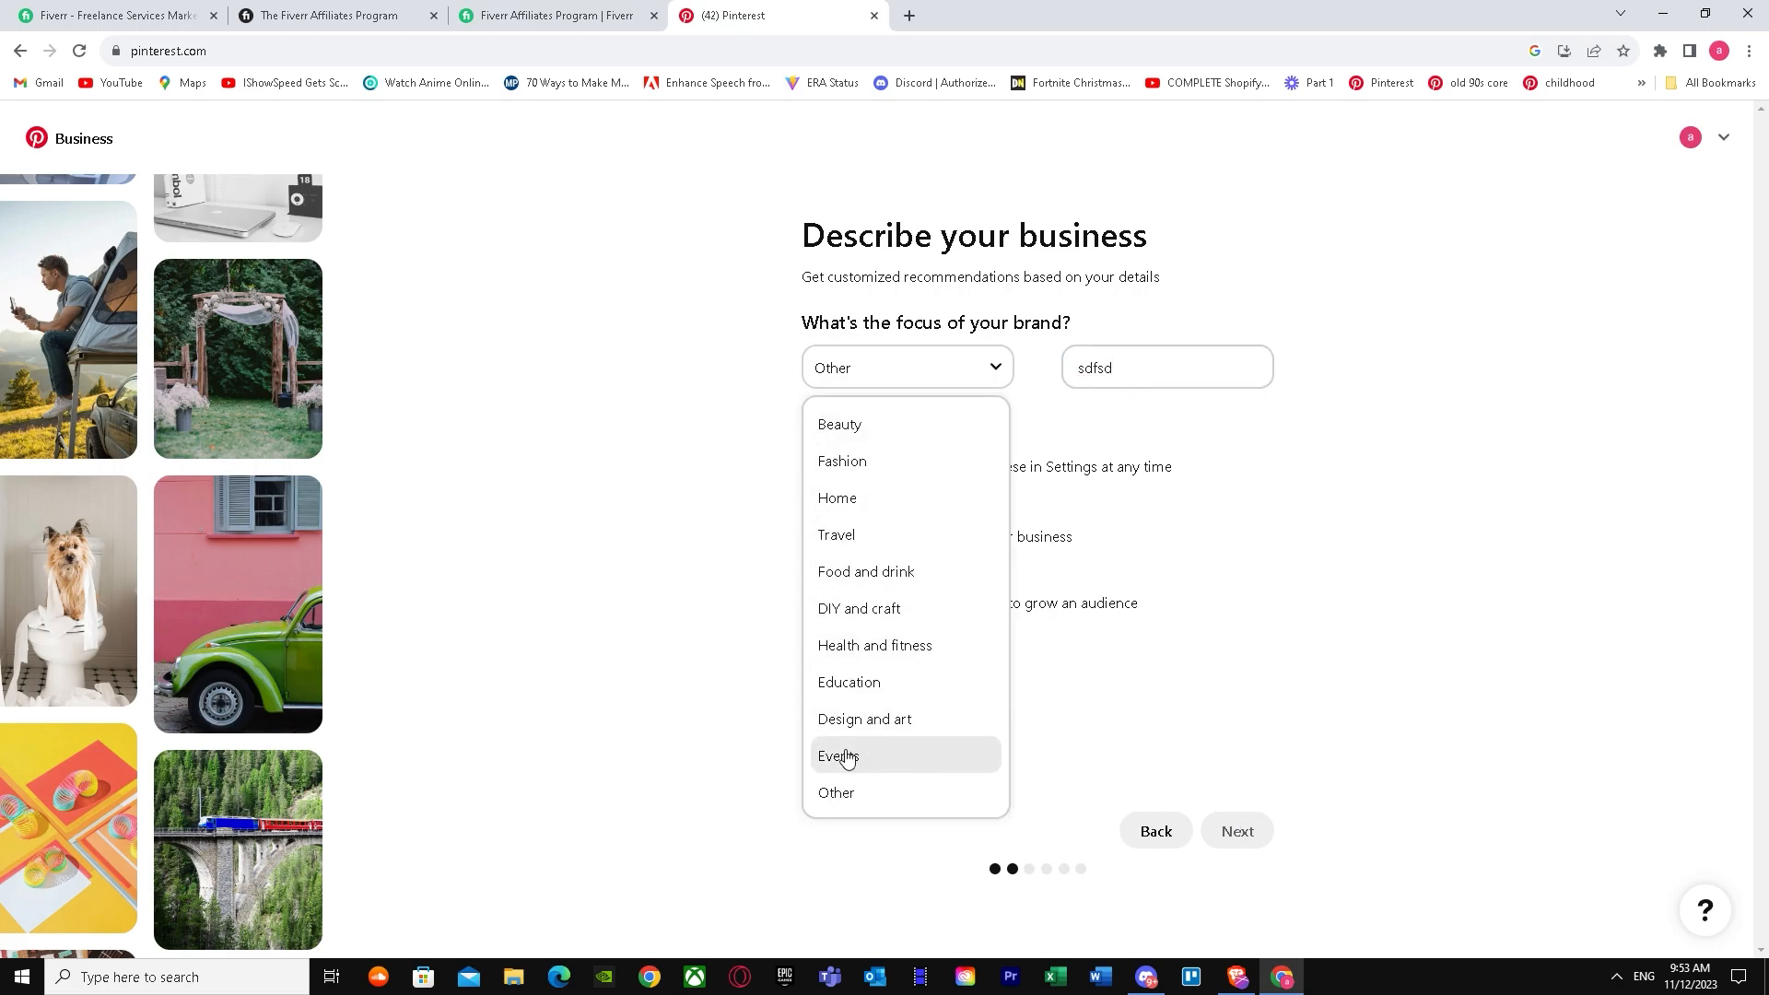
pyautogui.click(849, 431)
pyautogui.click(1235, 831)
# Step: Describe the business type as Other, state an interest in advertising on Pinterest, and finish the questionnaire
pyautogui.click(841, 671)
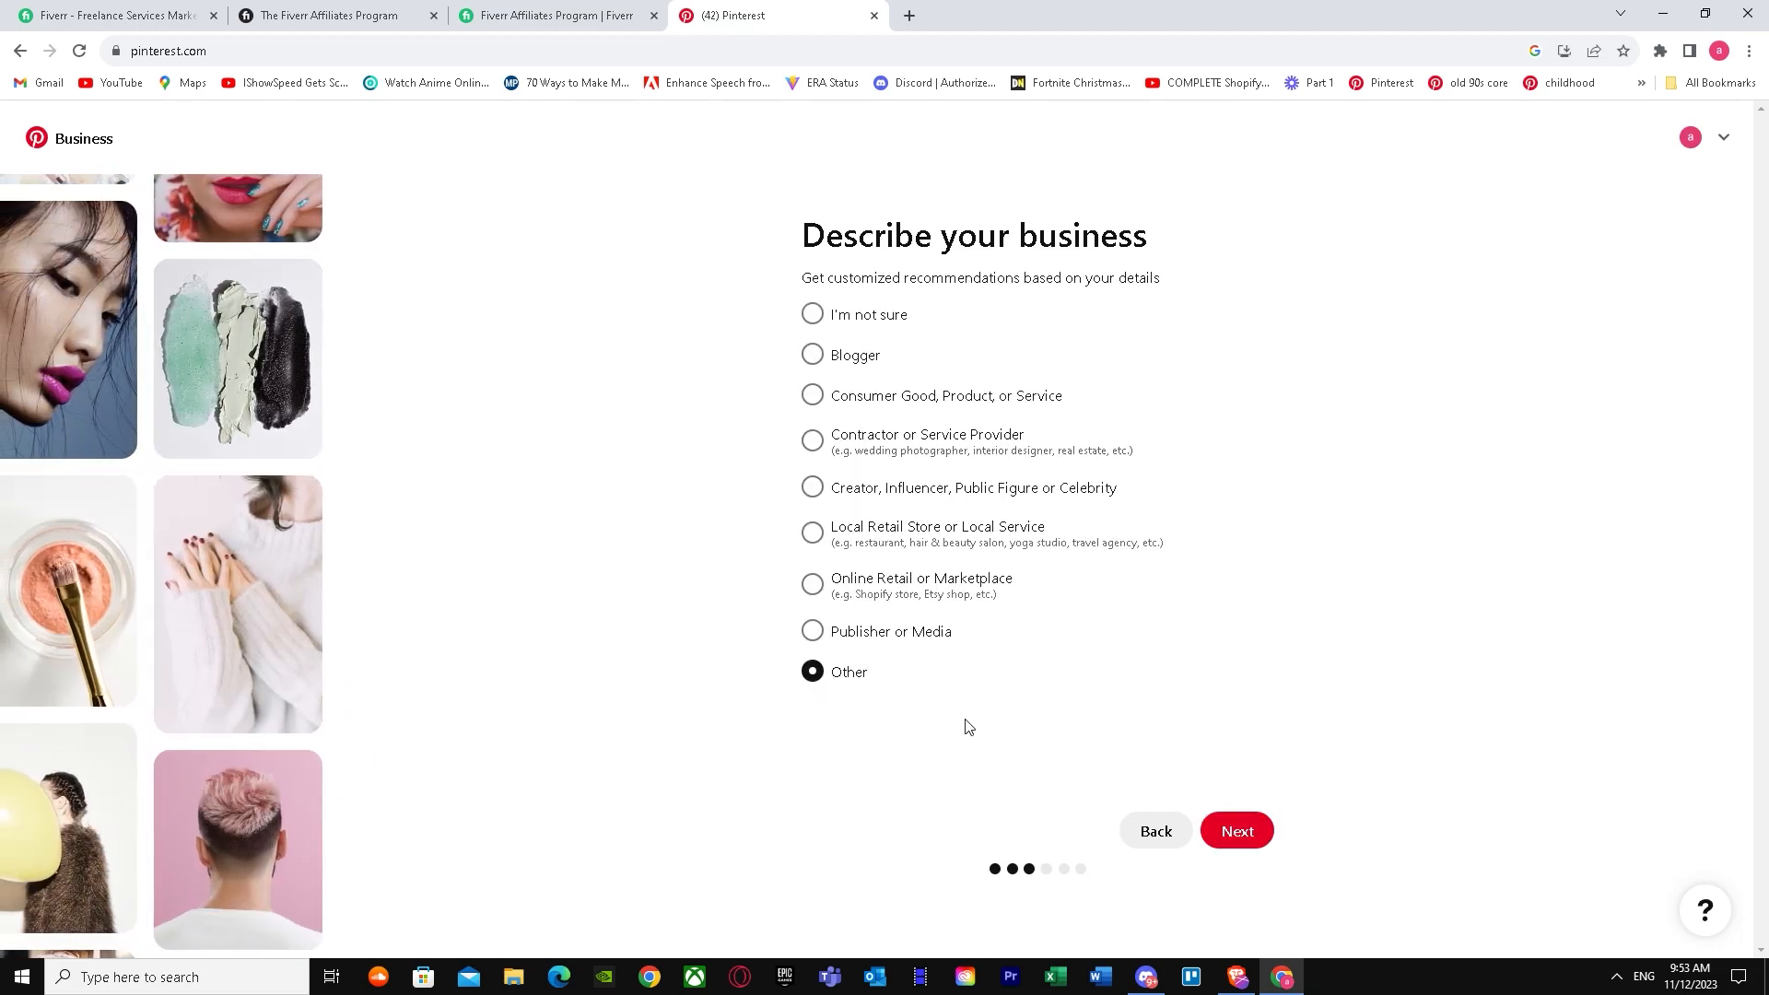
pyautogui.click(1218, 843)
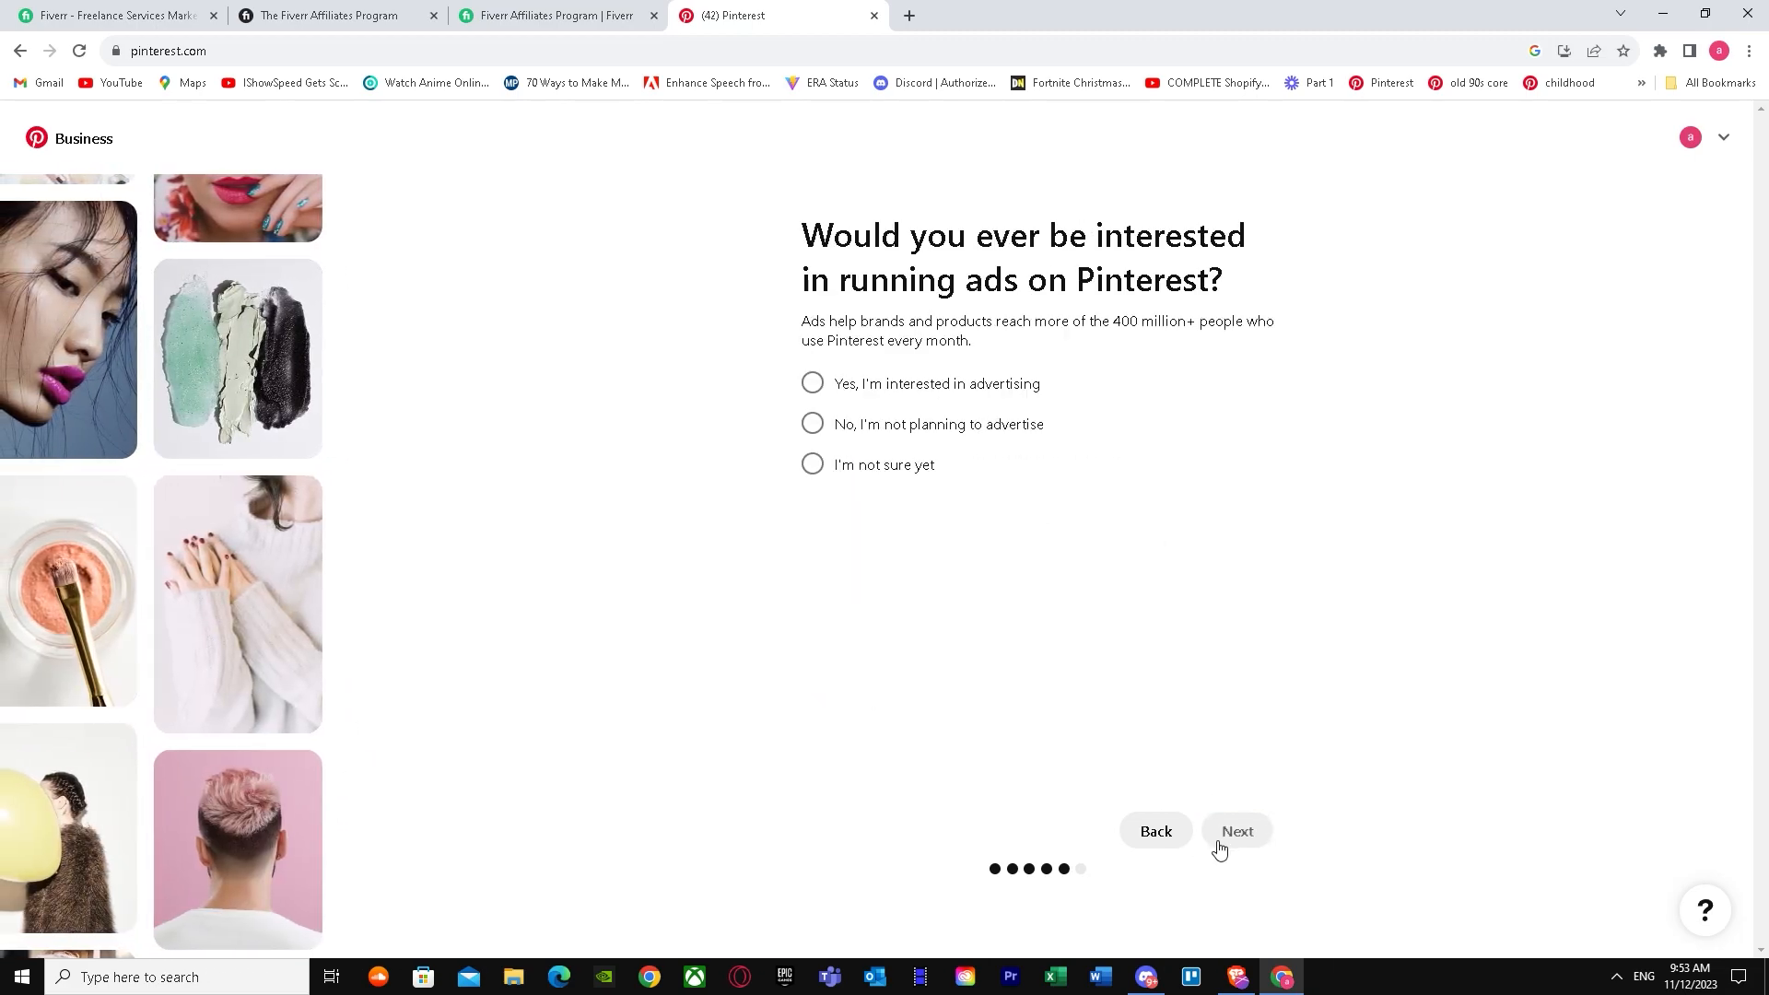
pyautogui.click(824, 395)
pyautogui.click(1249, 840)
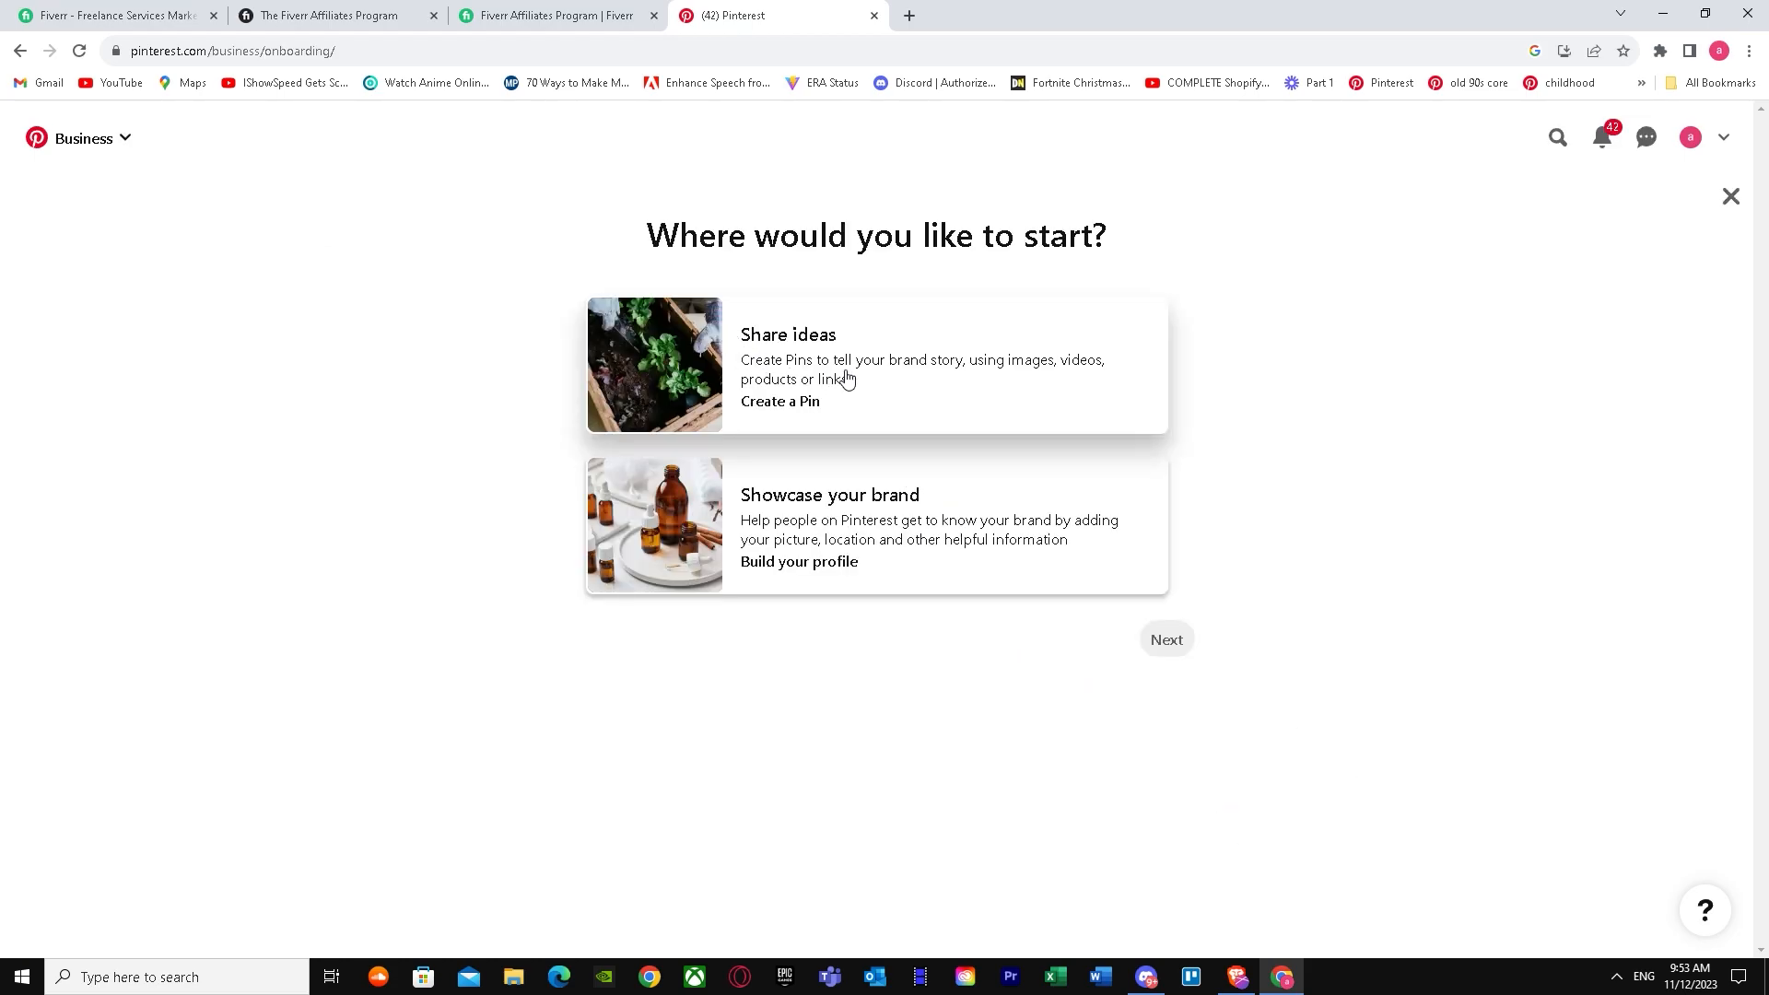
# Step: Dismiss the Pinterest business onboarding suggestions and close that browser window
pyautogui.click(1728, 199)
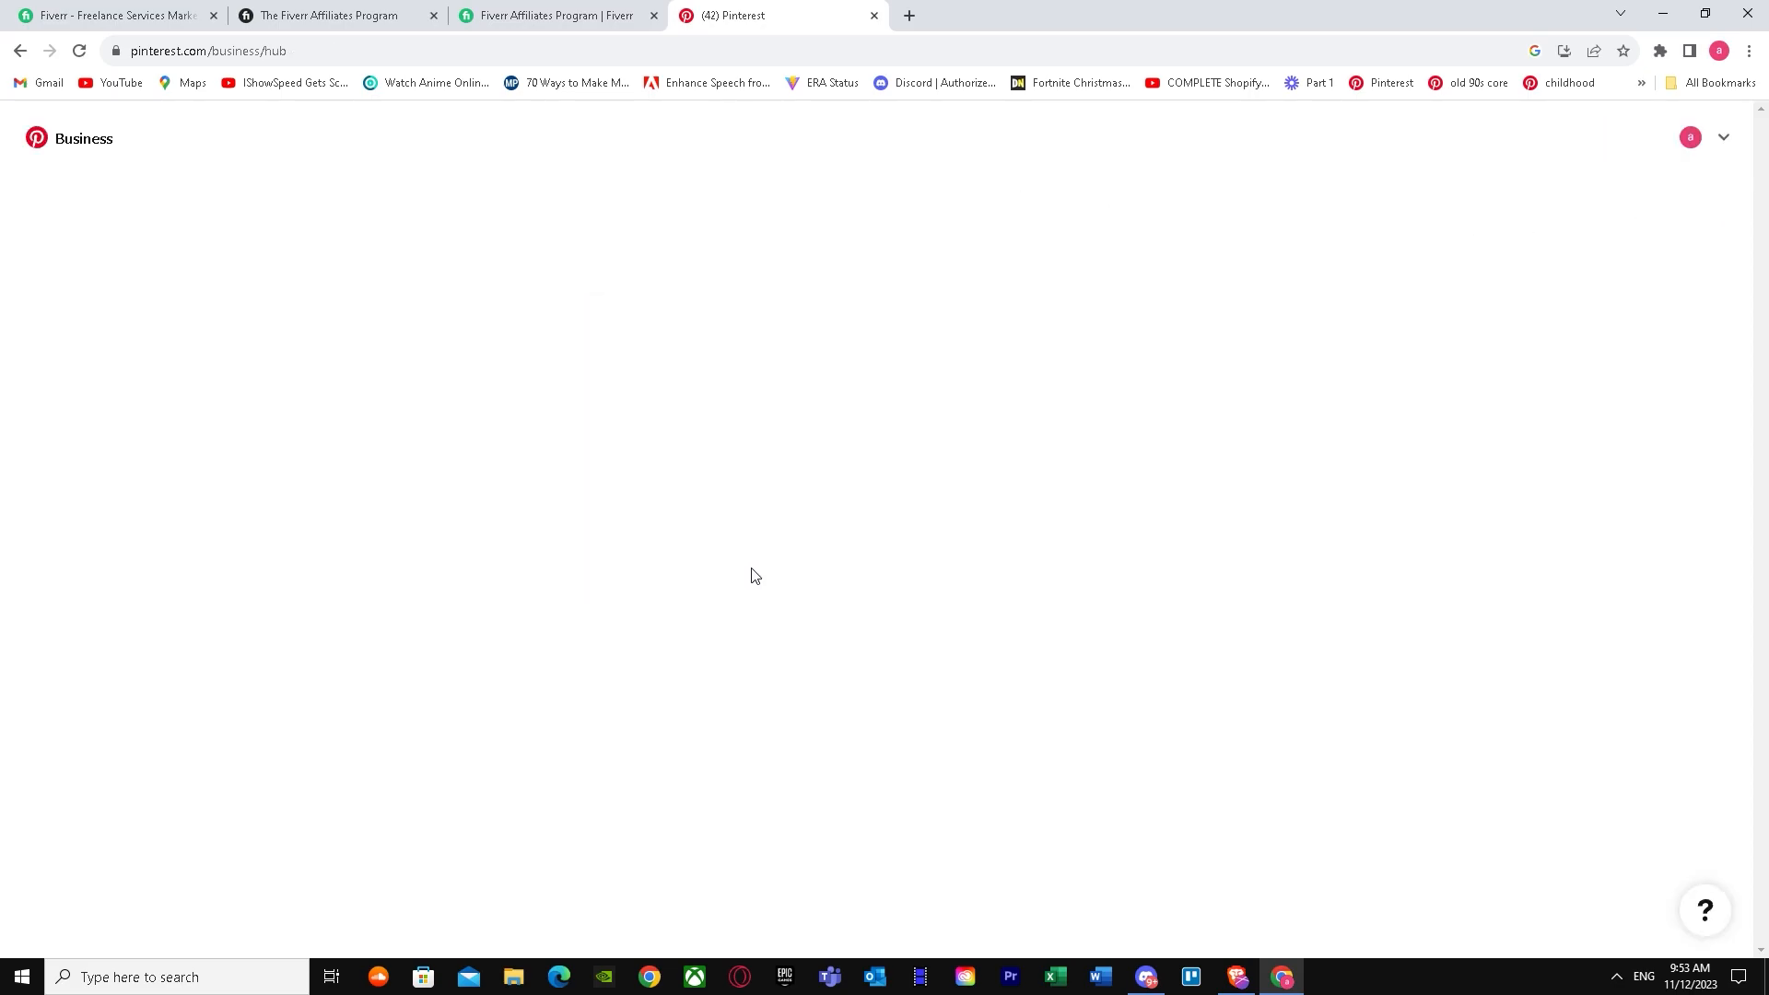
pyautogui.click(1748, 13)
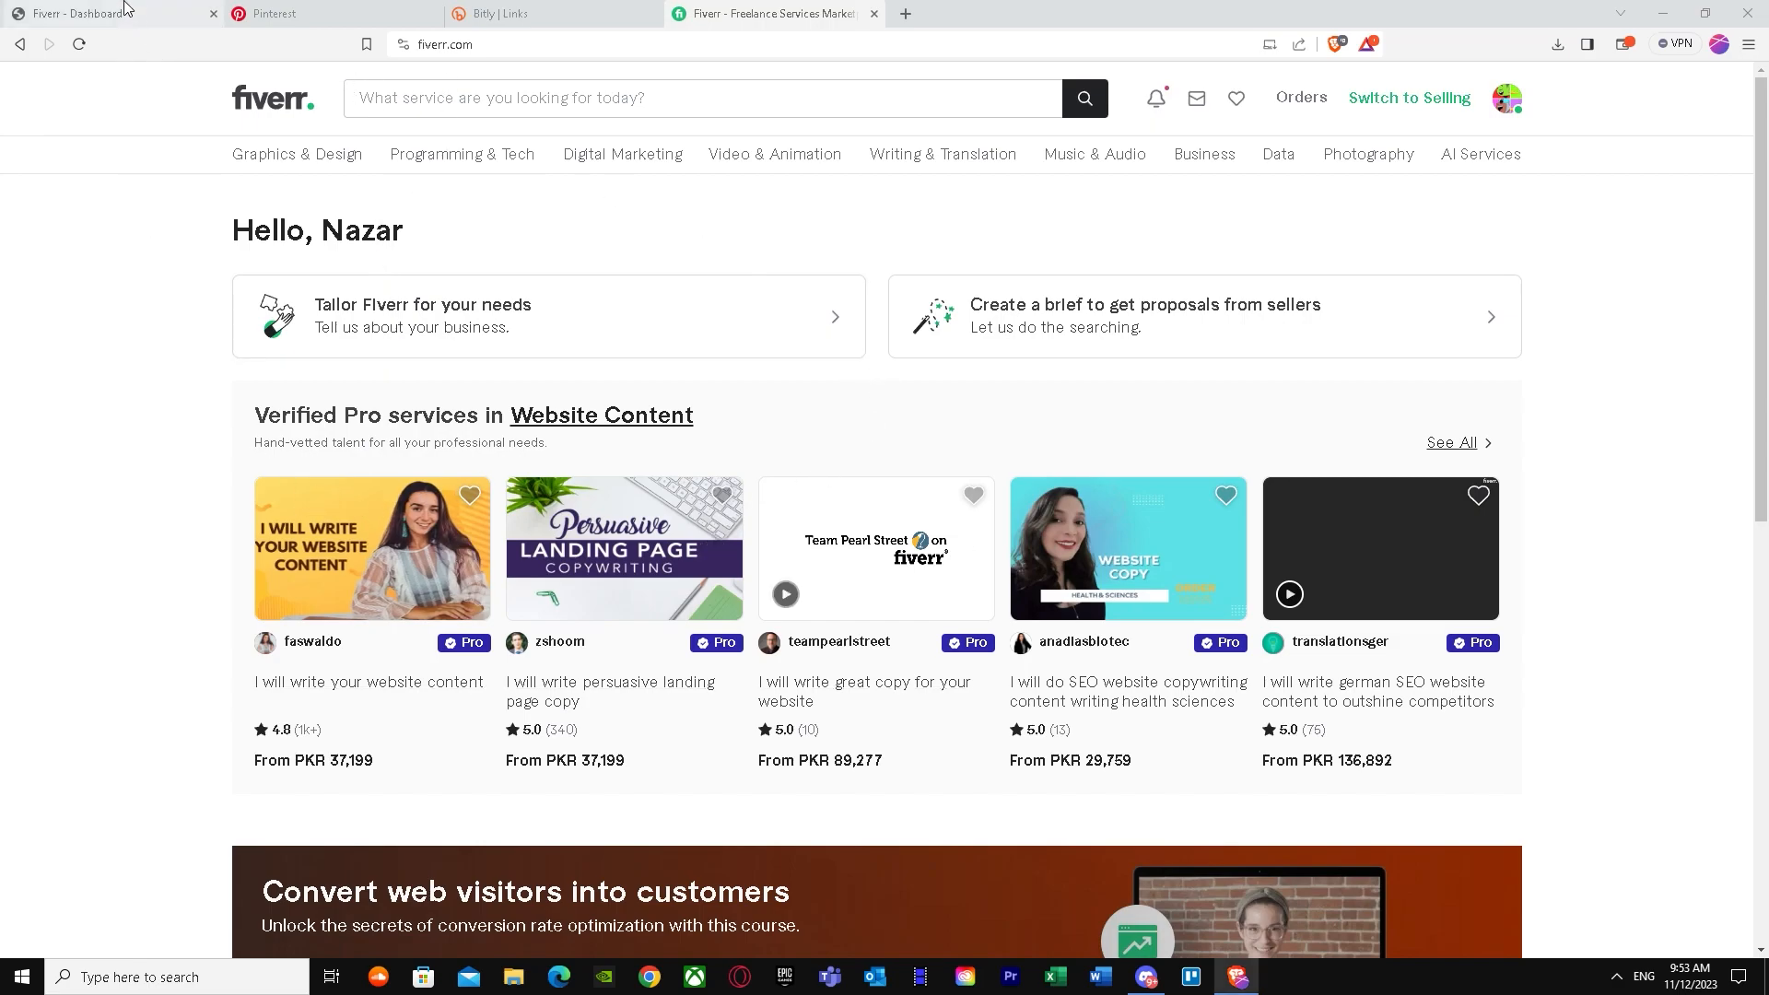
# Step: Search Fiverr for "Nfts" services
pyautogui.click(306, 9)
pyautogui.click(737, 9)
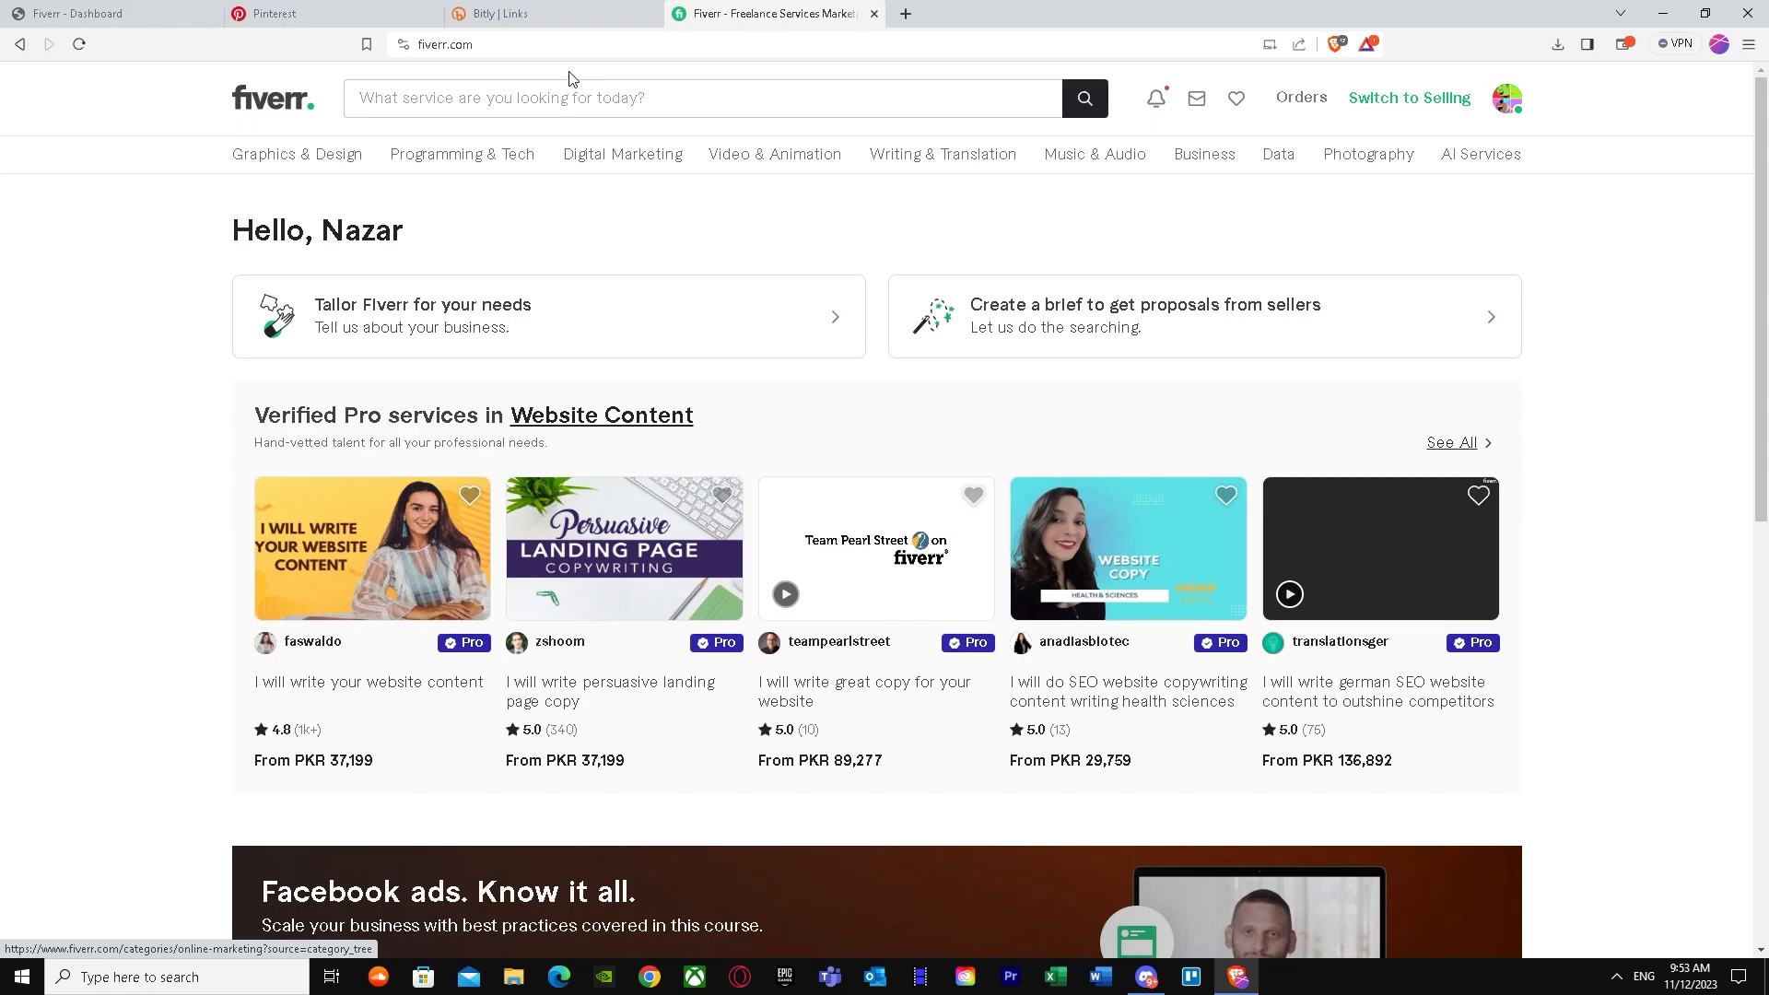
pyautogui.click(570, 98)
pyautogui.write('Nf')
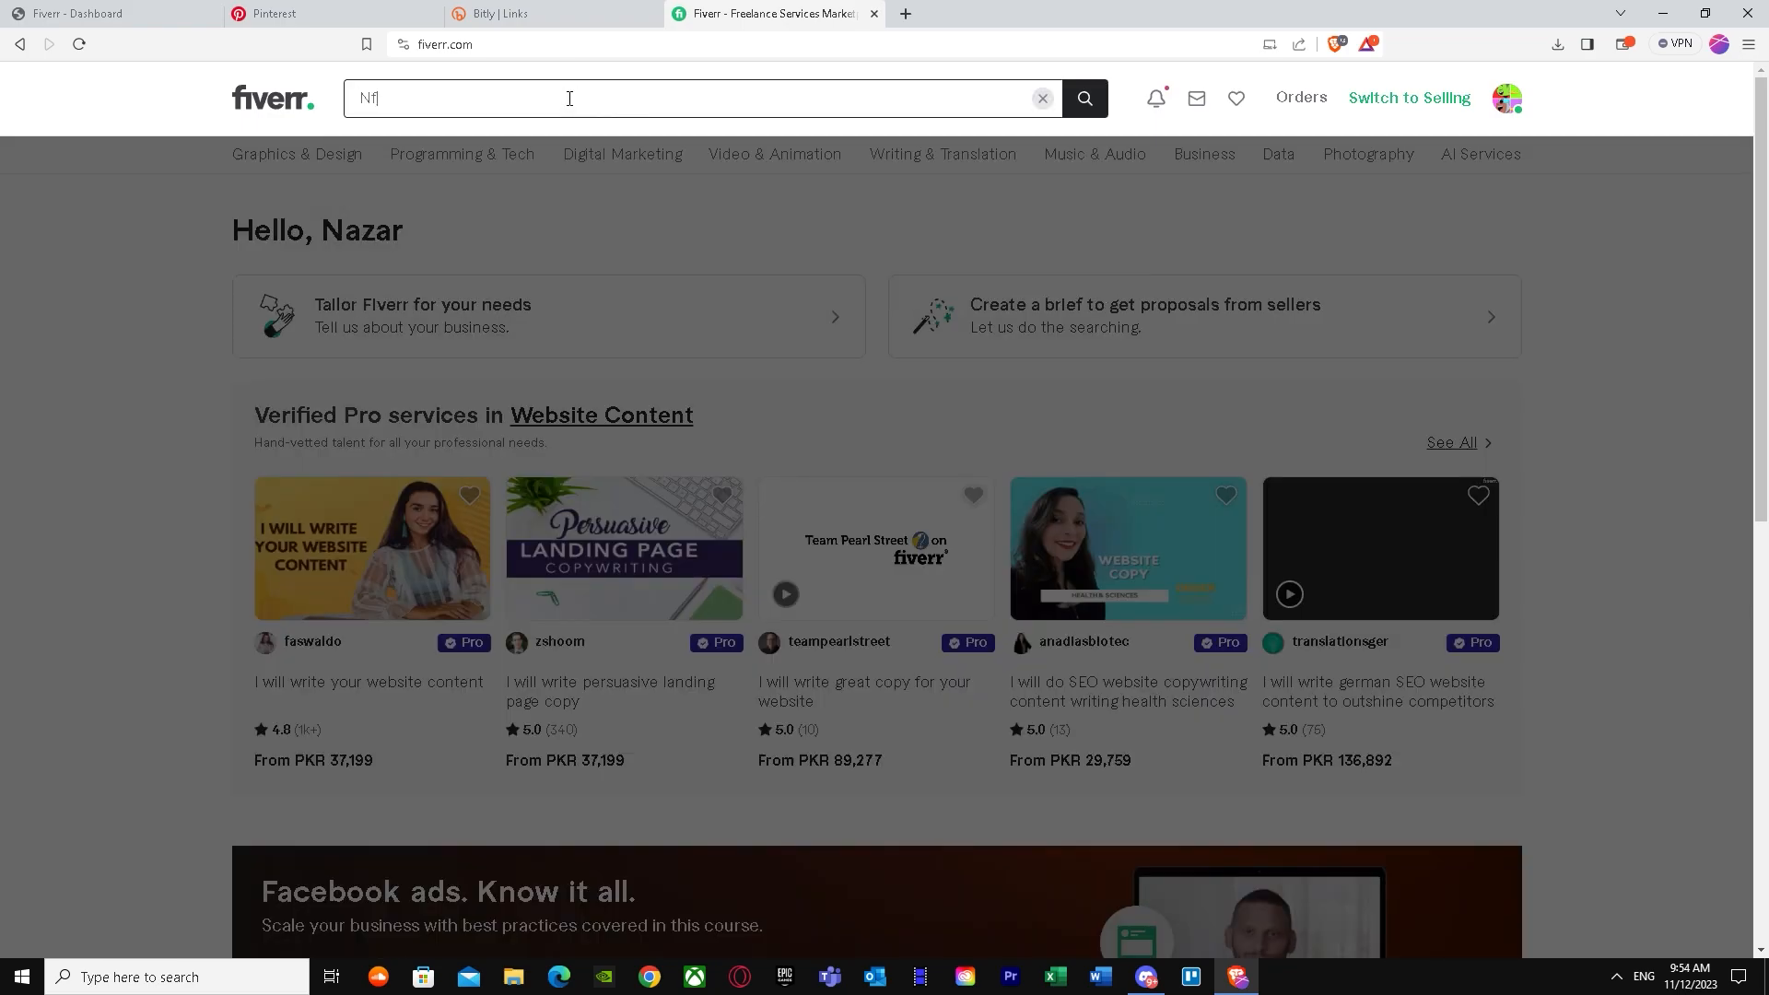
pyautogui.write('ts')
pyautogui.press('Return')
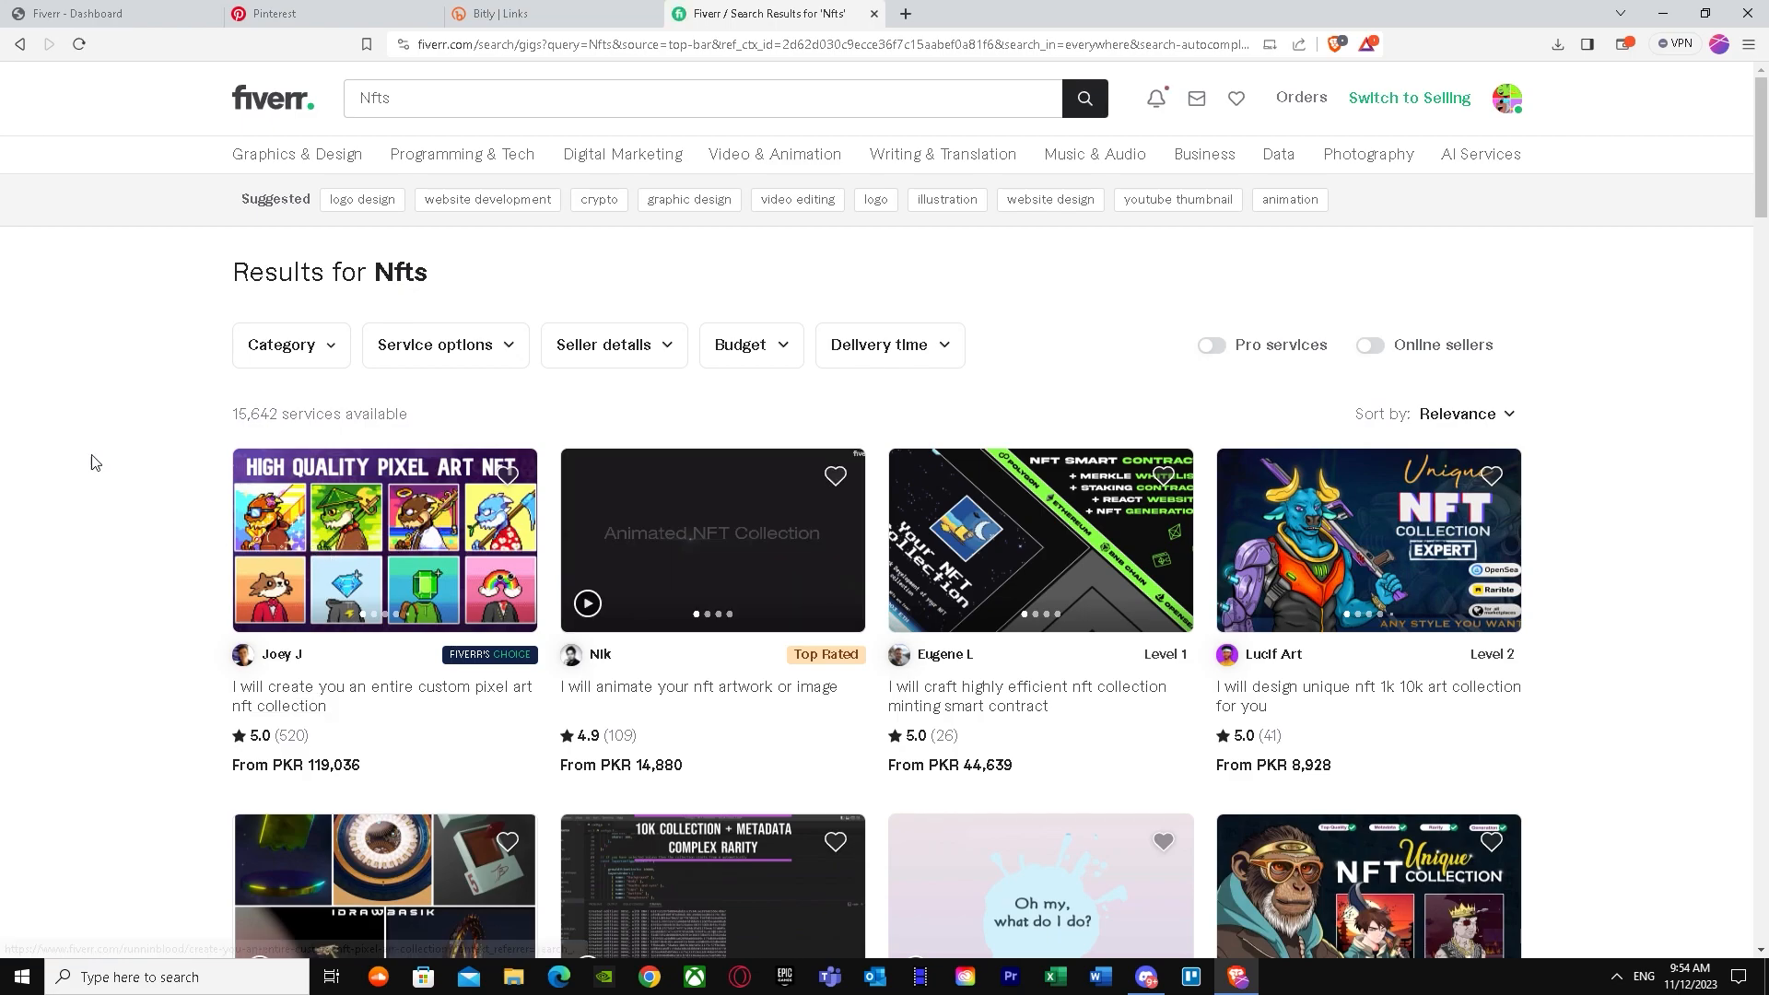
# Step: Look through the gig listings in the Nfts search results
pyautogui.scroll(-4, 155, 476)
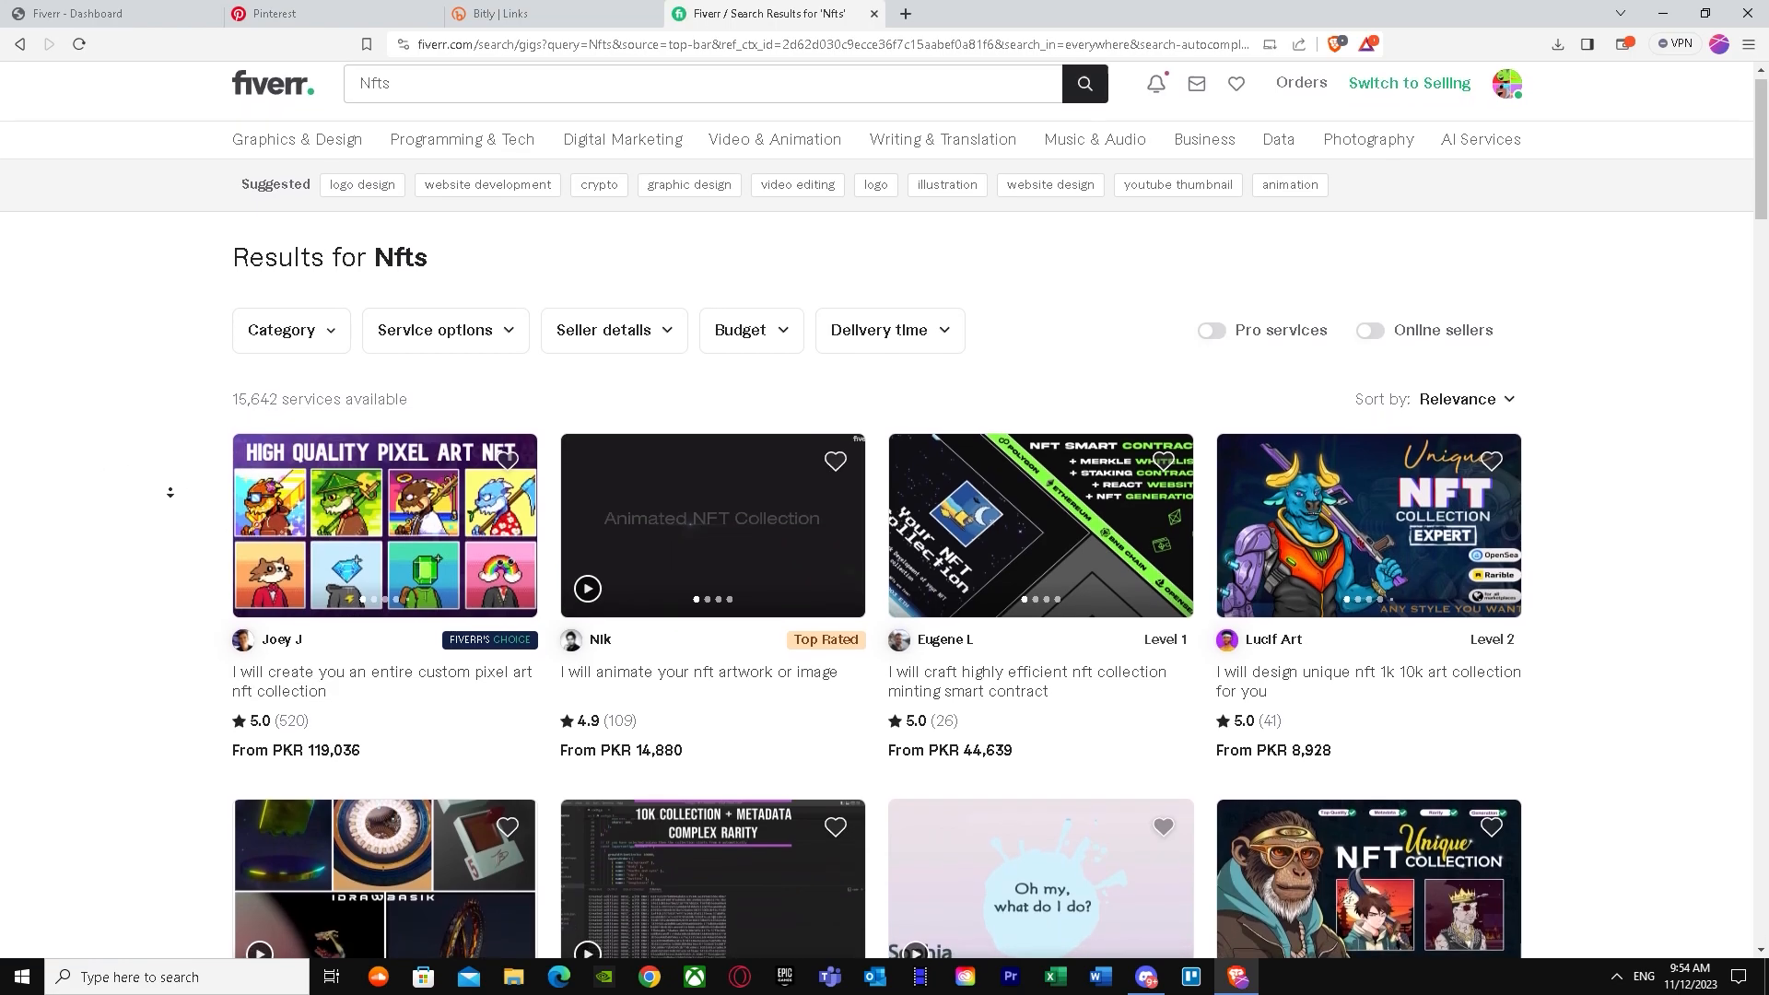
pyautogui.scroll(-4, 185, 515)
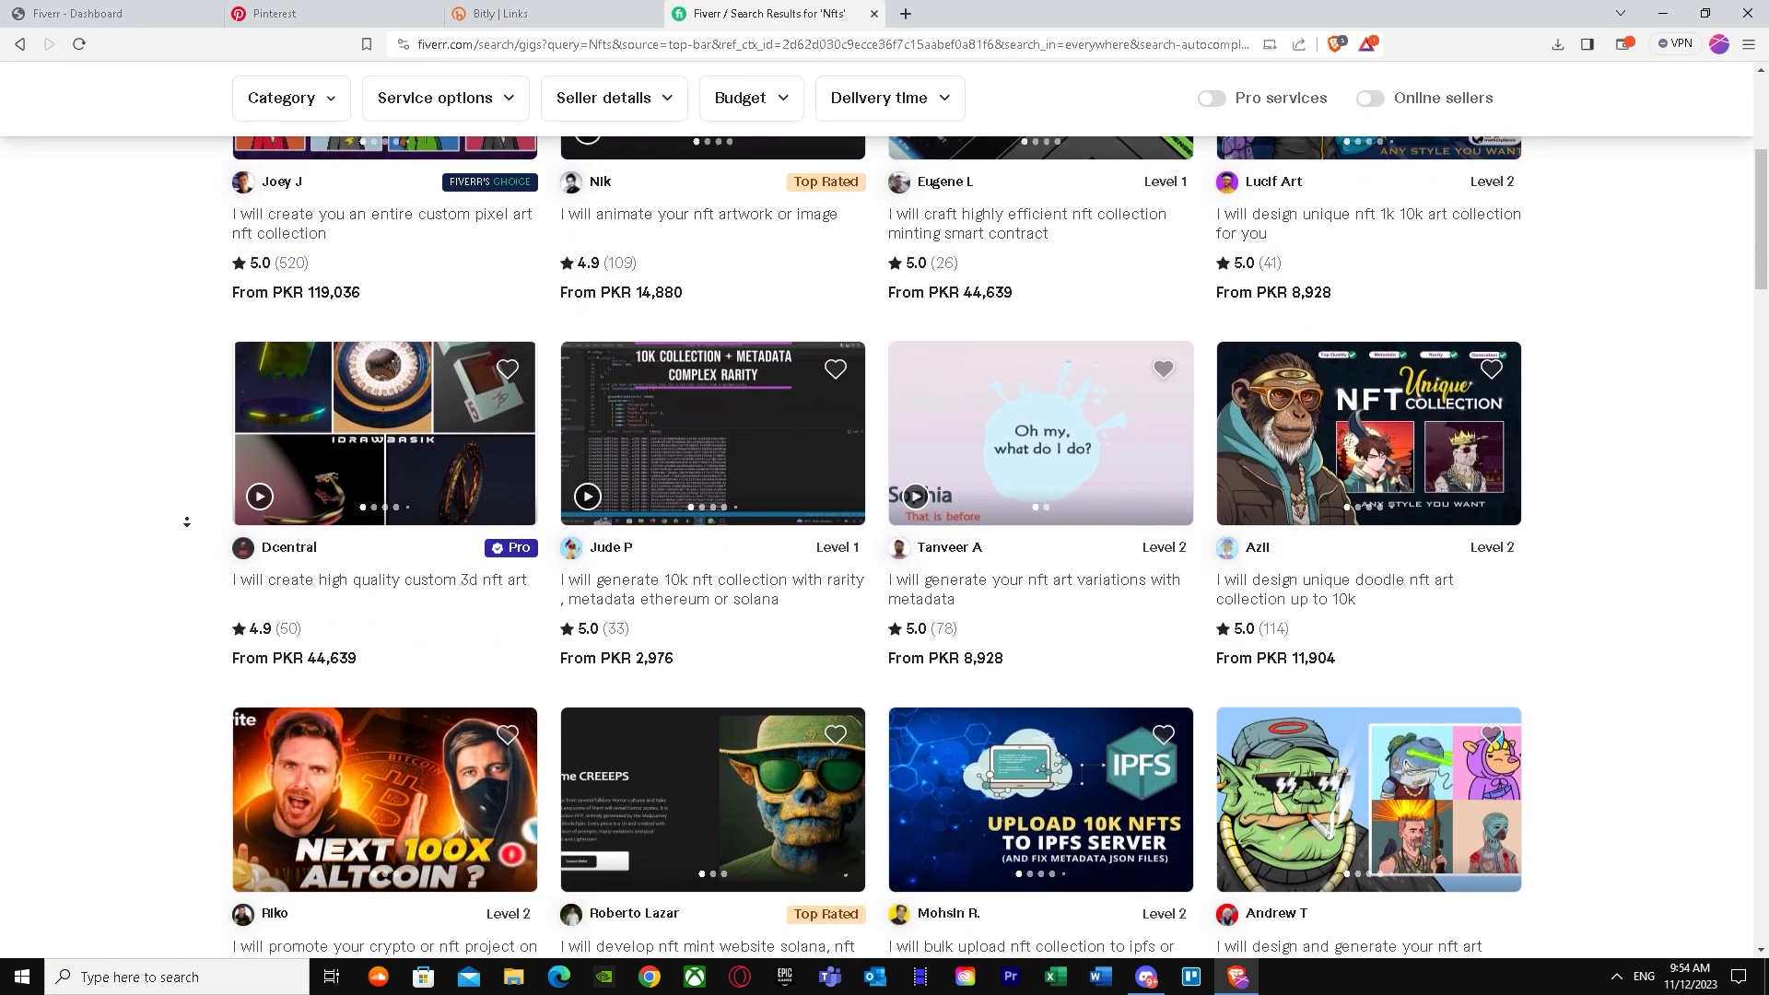
pyautogui.scroll(-2, 177, 516)
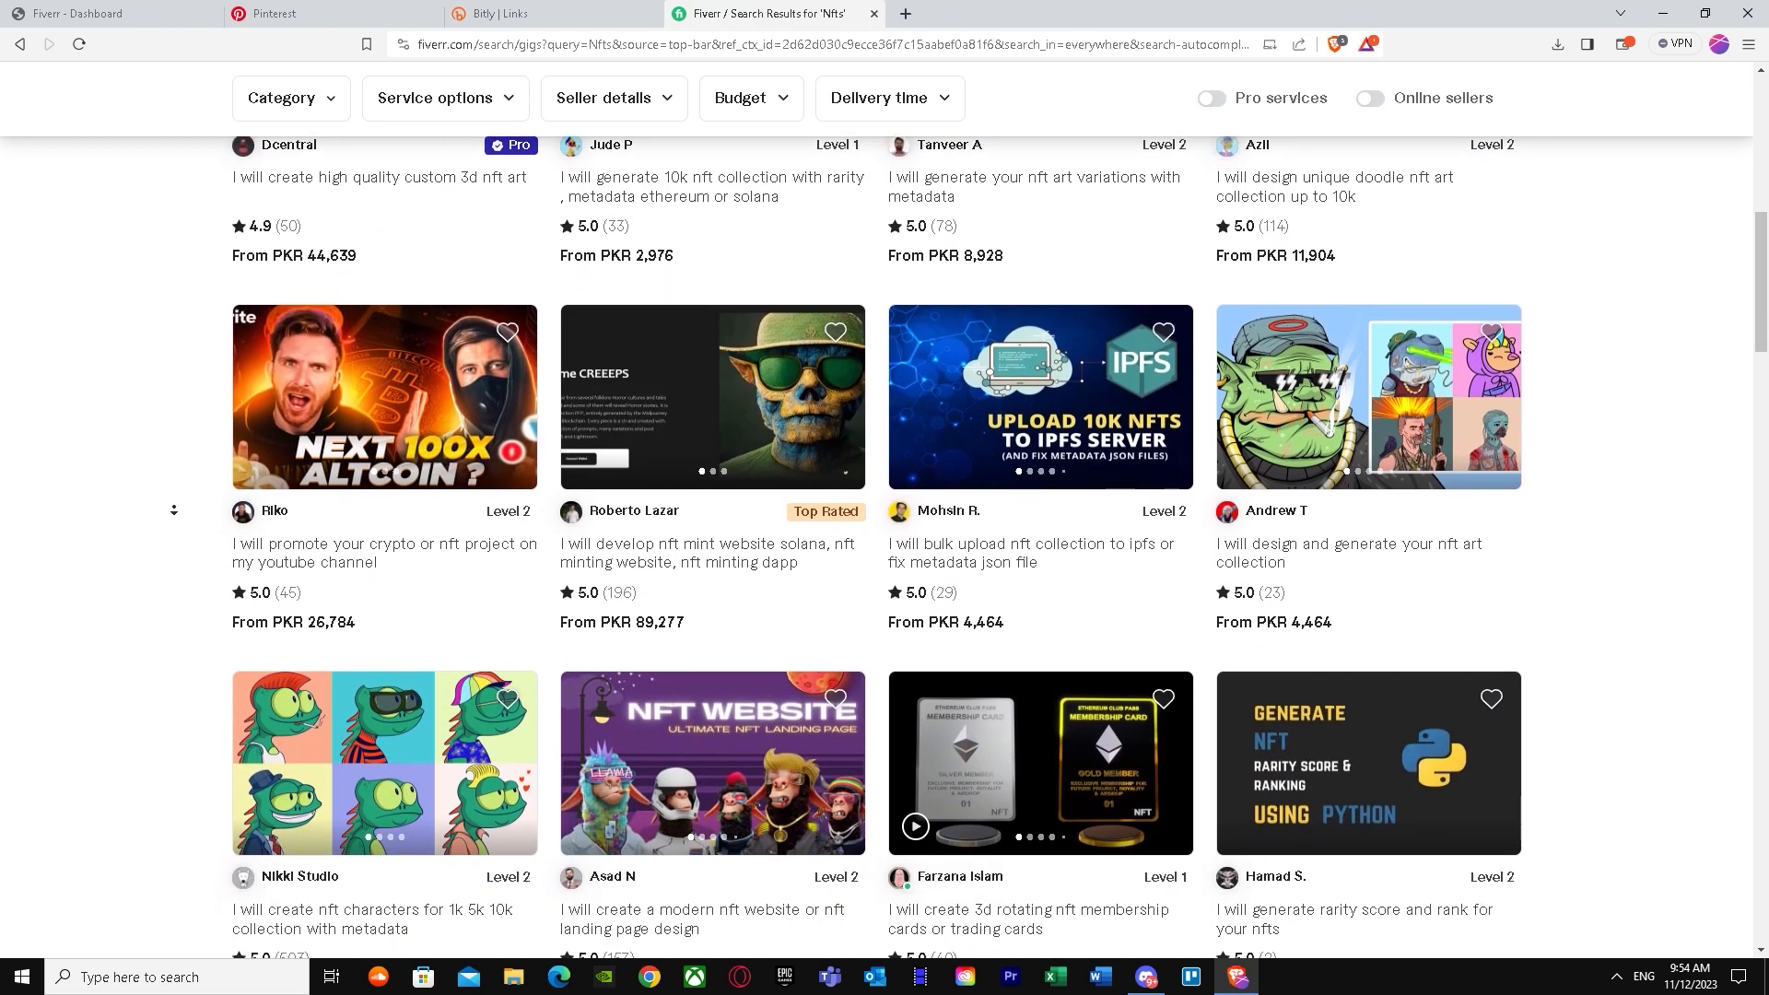
pyautogui.scroll(-3, 163, 516)
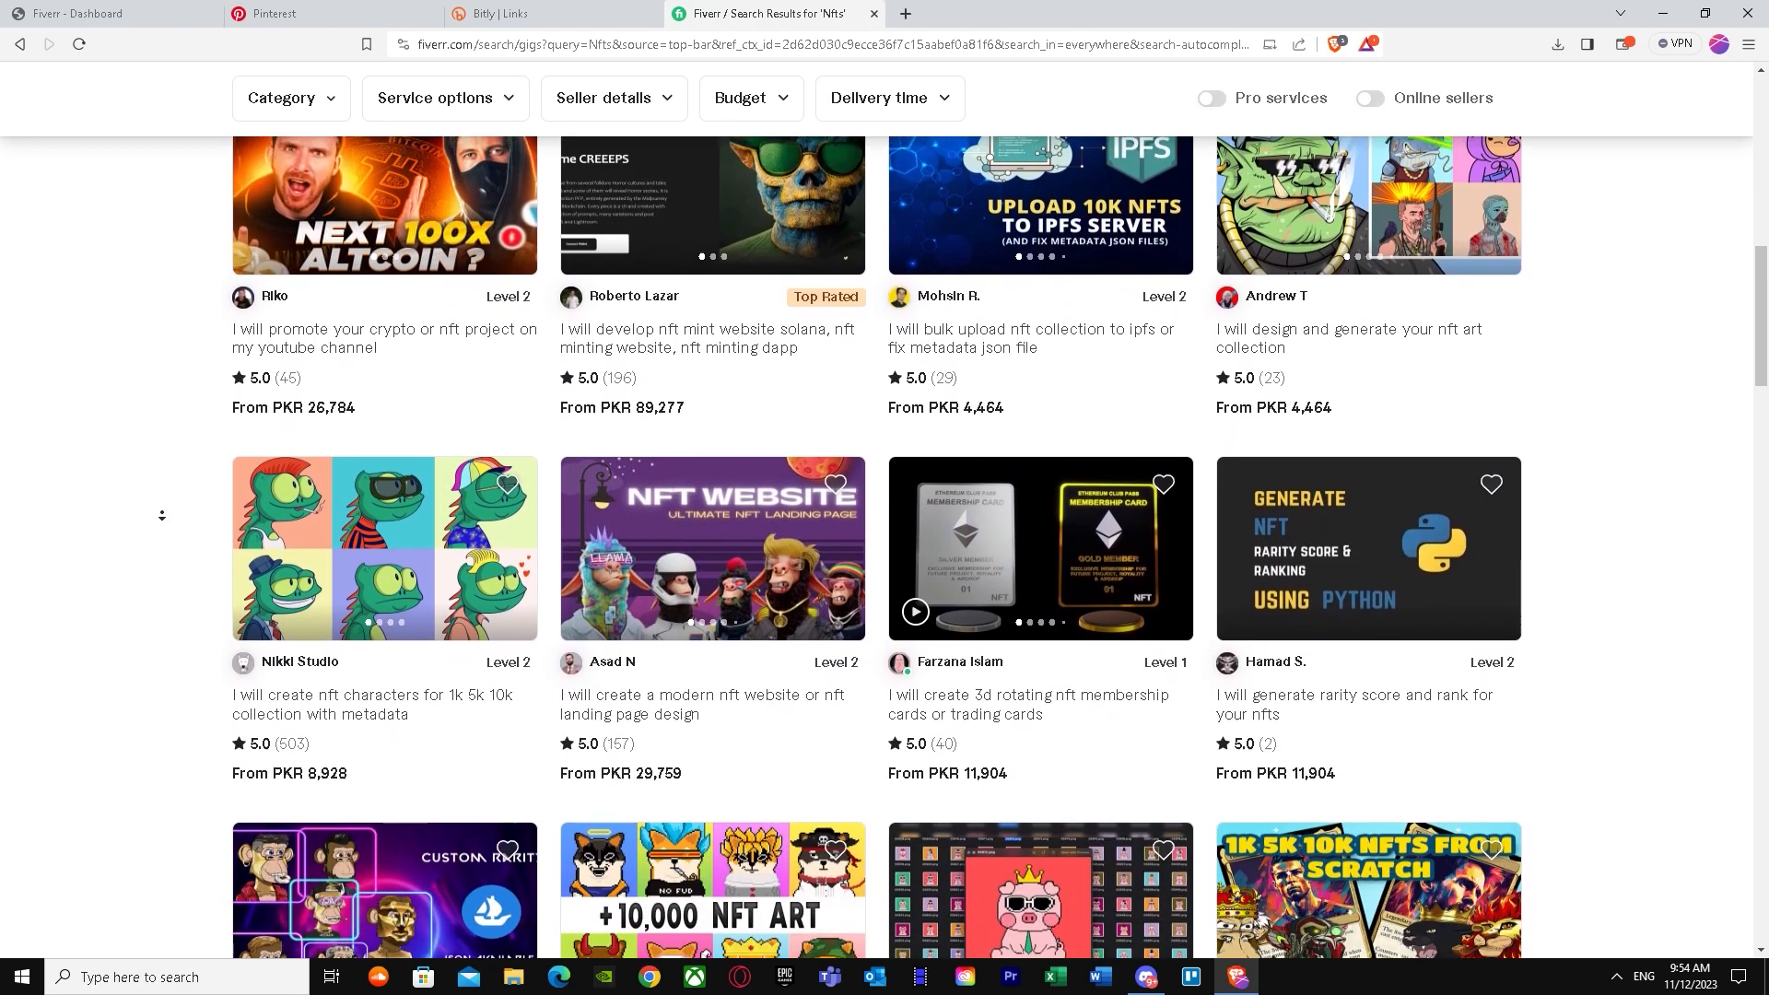
pyautogui.scroll(-1, 155, 495)
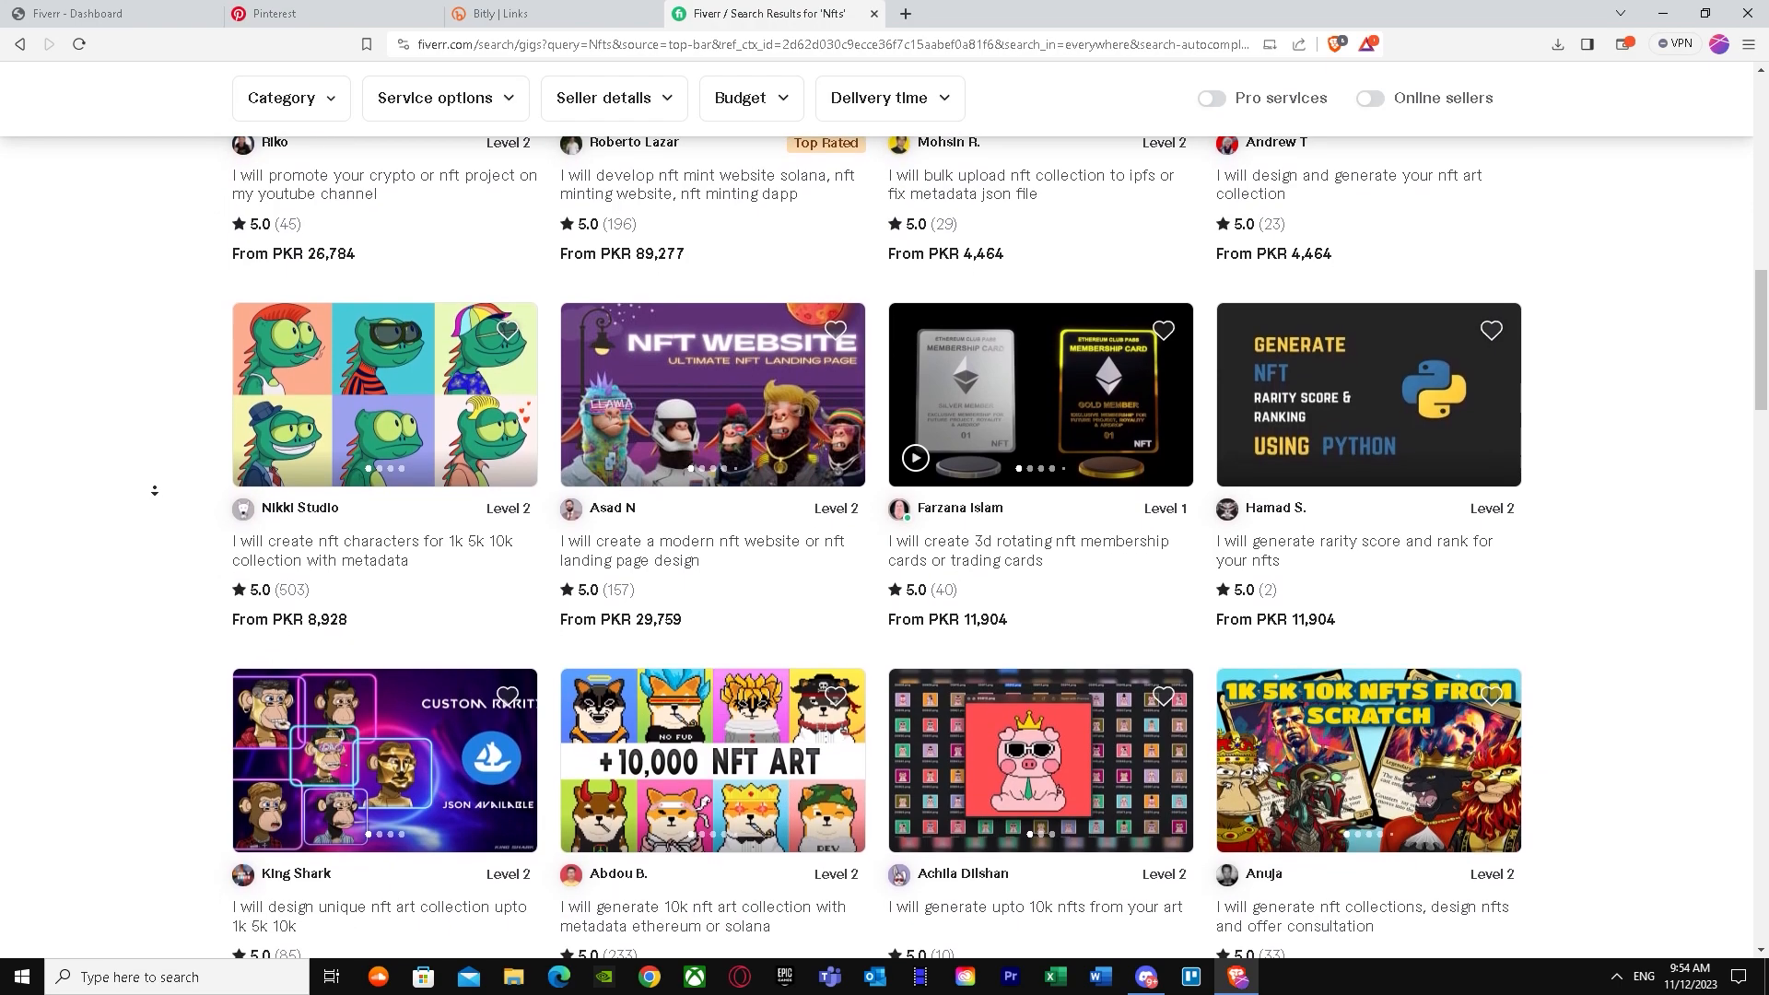
pyautogui.scroll(2, 128, 366)
pyautogui.scroll(-2, 126, 501)
pyautogui.scroll(1, 102, 410)
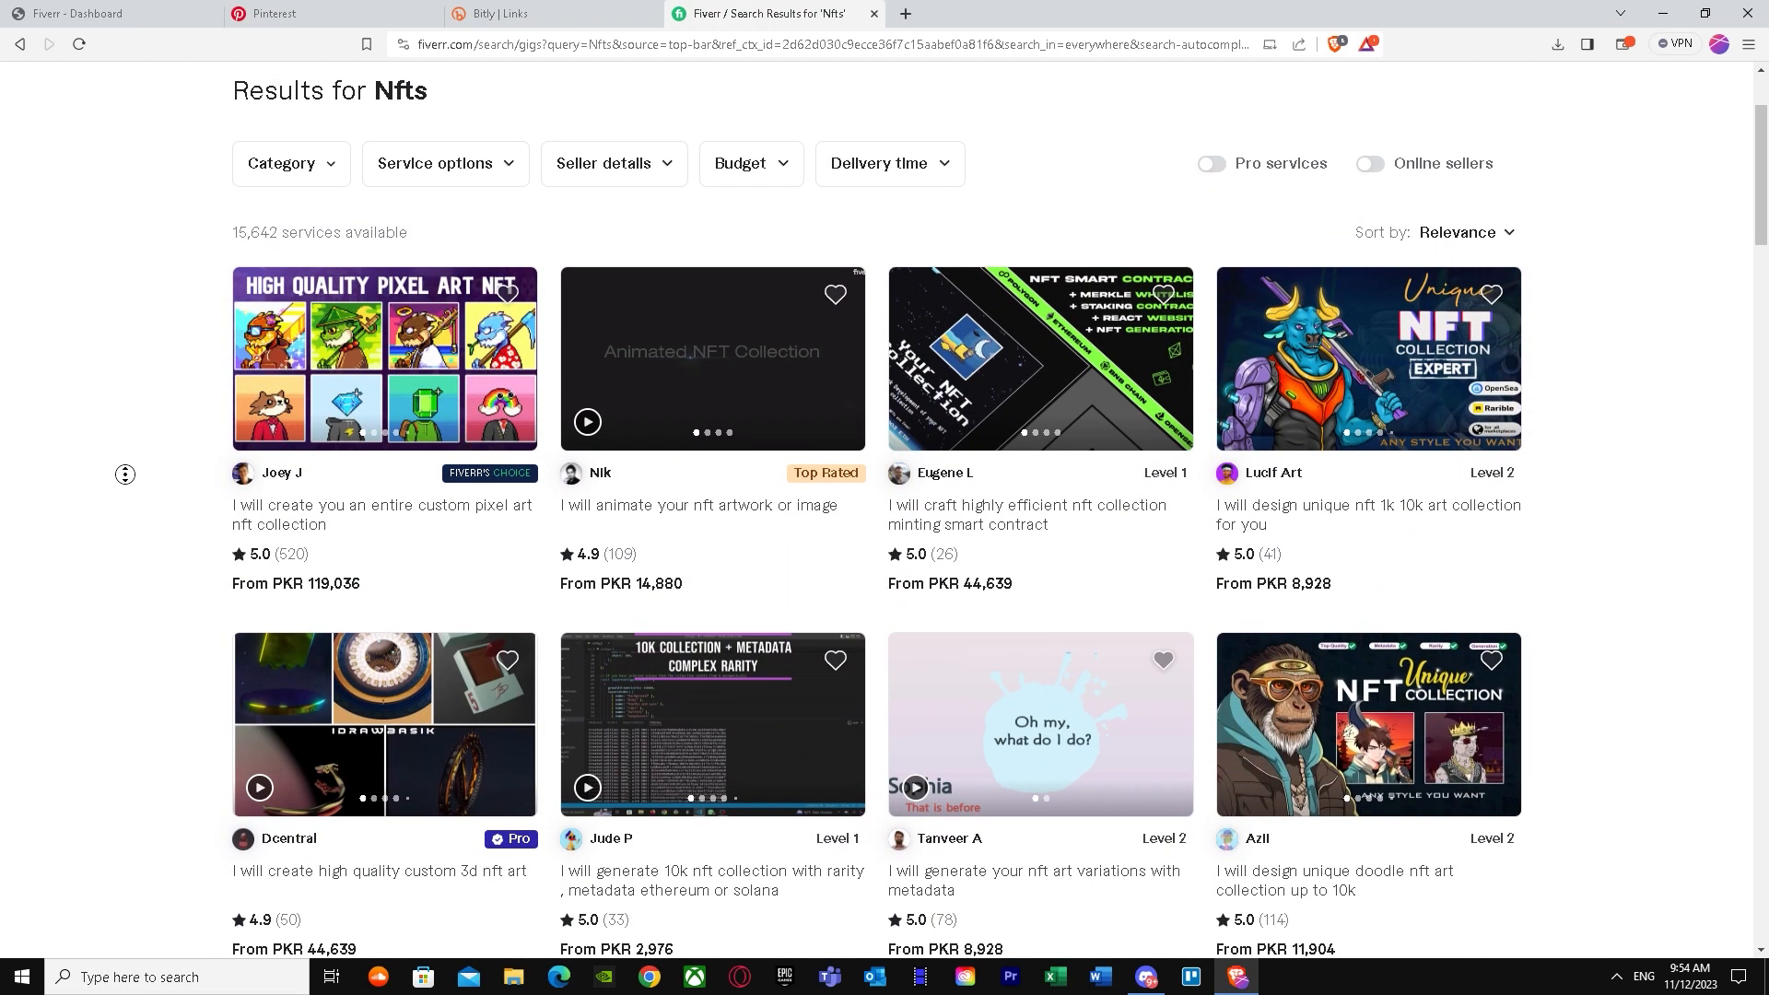
# Step: Open the gig offering an entire custom pixel art NFT collection and copy its full page URL
pyautogui.click(252, 415)
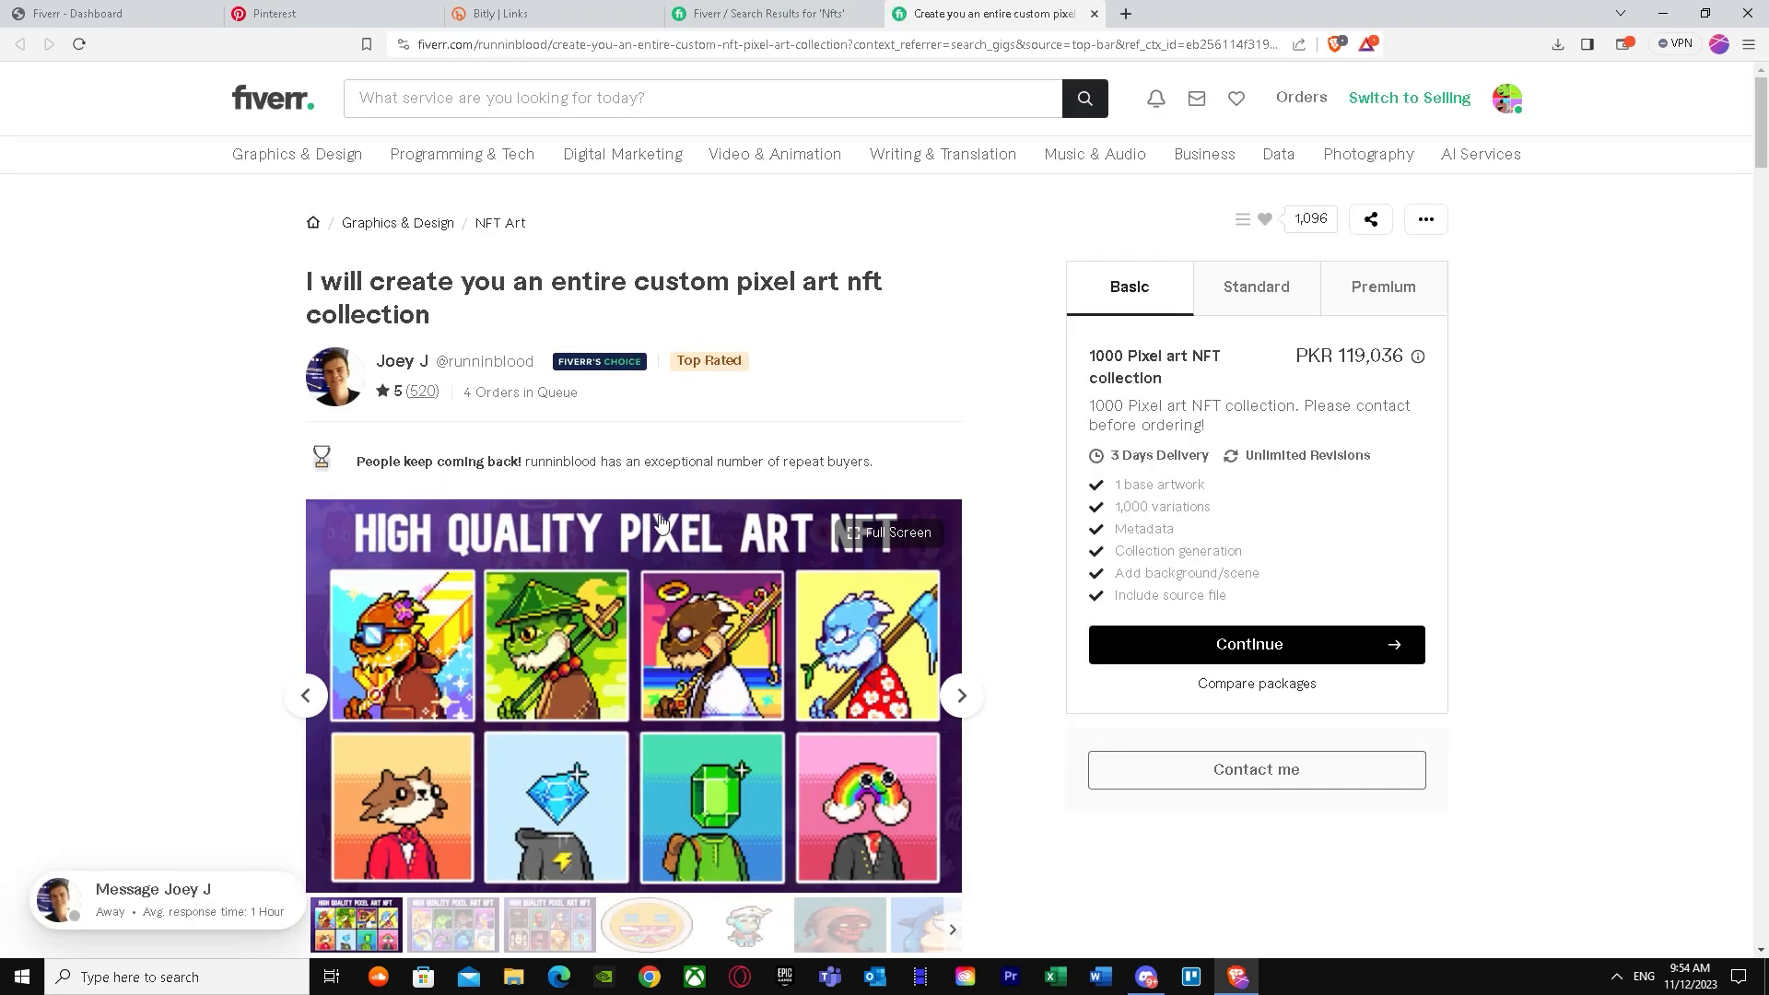
pyautogui.click(1371, 218)
pyautogui.click(1145, 395)
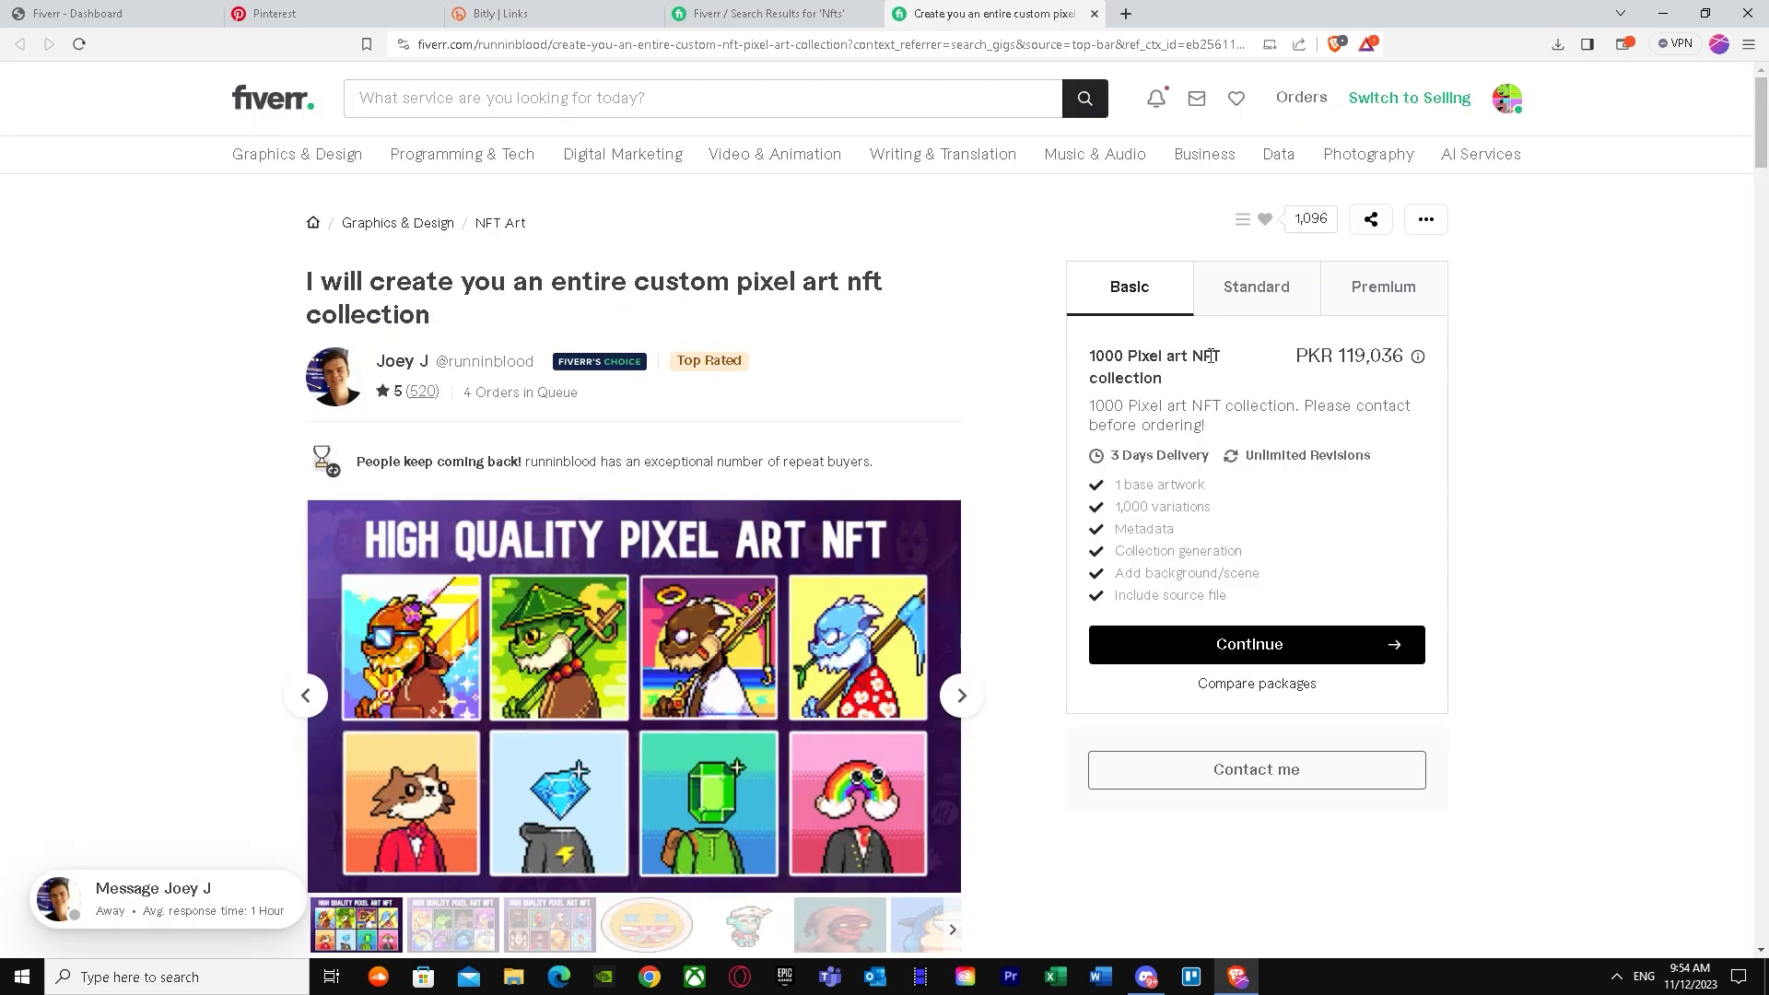
pyautogui.click(1228, 41)
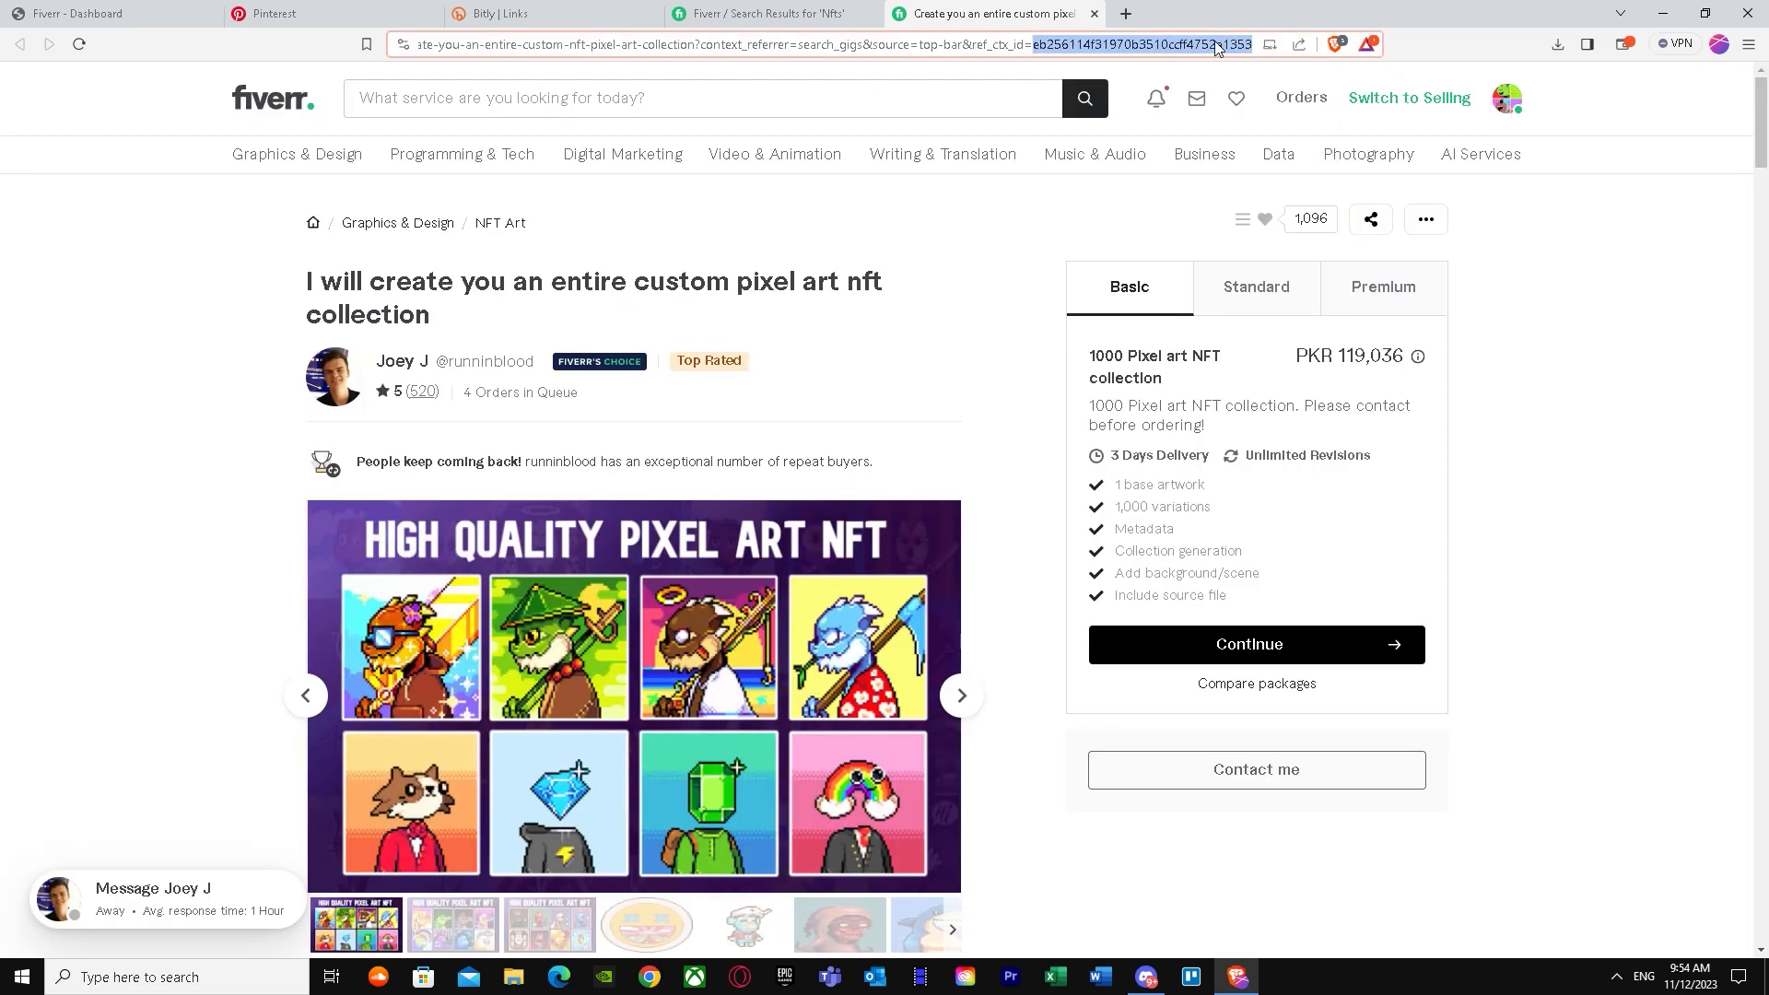
pyautogui.rightClick(1218, 43)
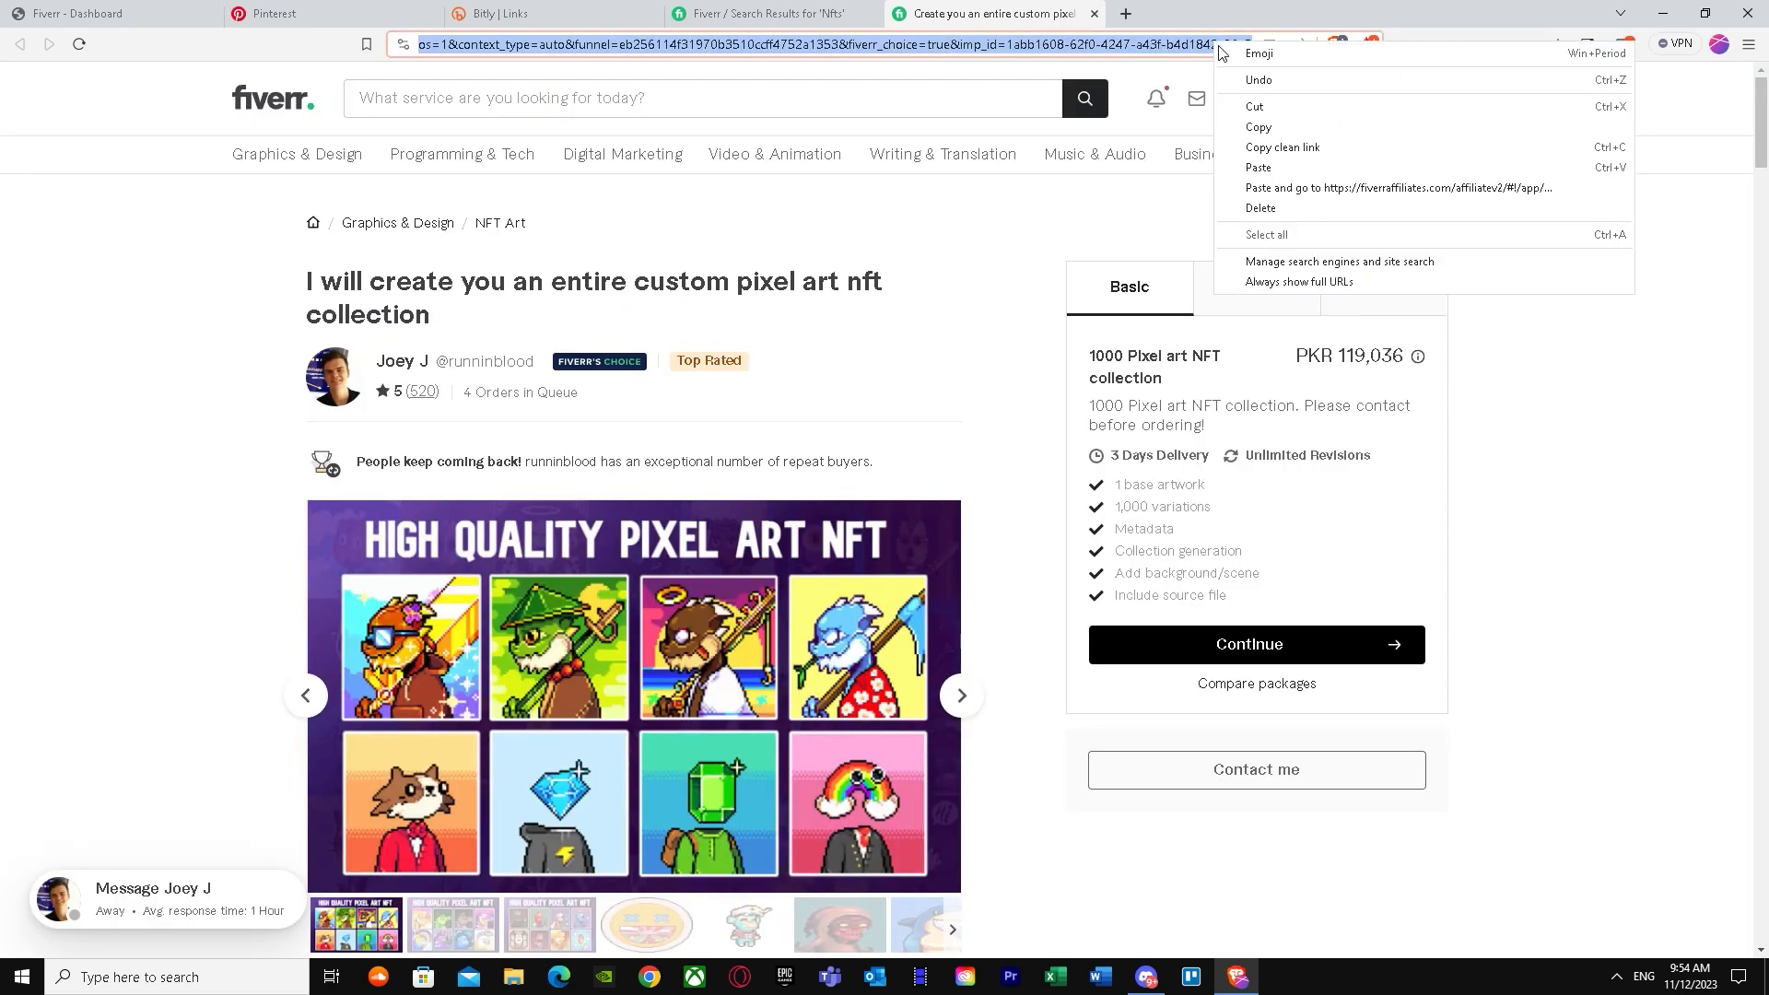
pyautogui.click(1259, 130)
# Step: In the Fiverr affiliate dashboard, open Default and Deep Links and paste the copied gig URL as the landing page URL
pyautogui.click(58, 7)
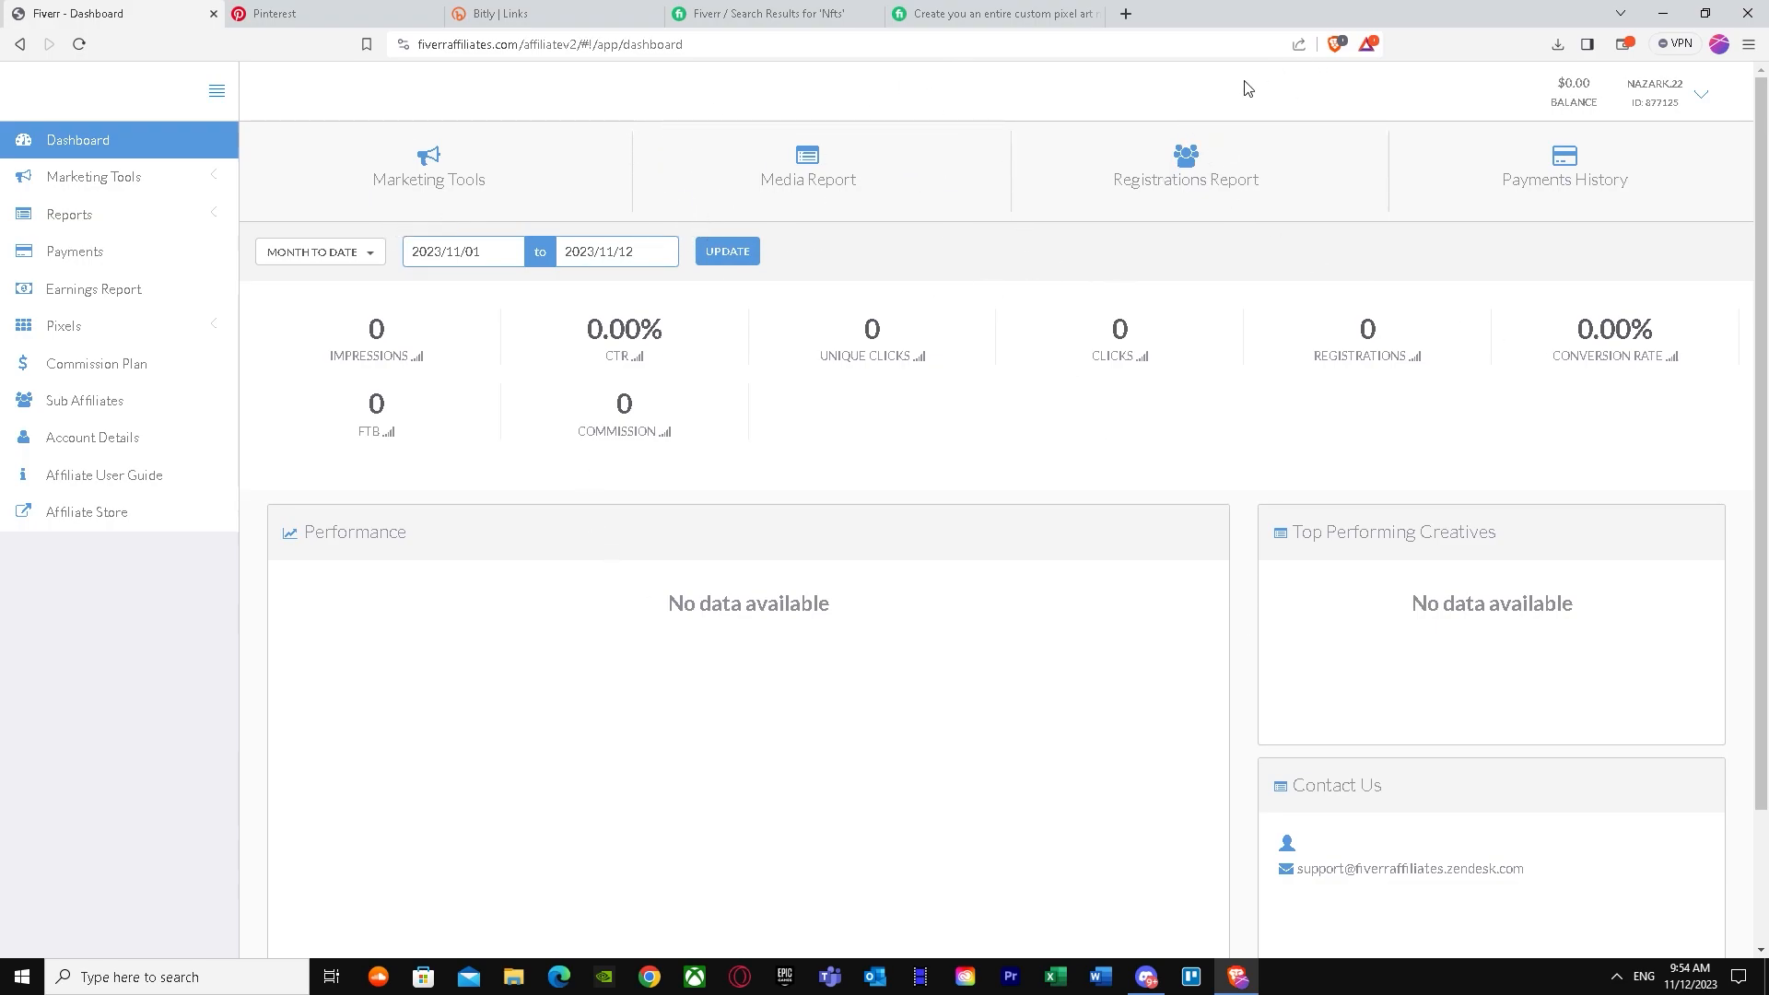
pyautogui.click(193, 187)
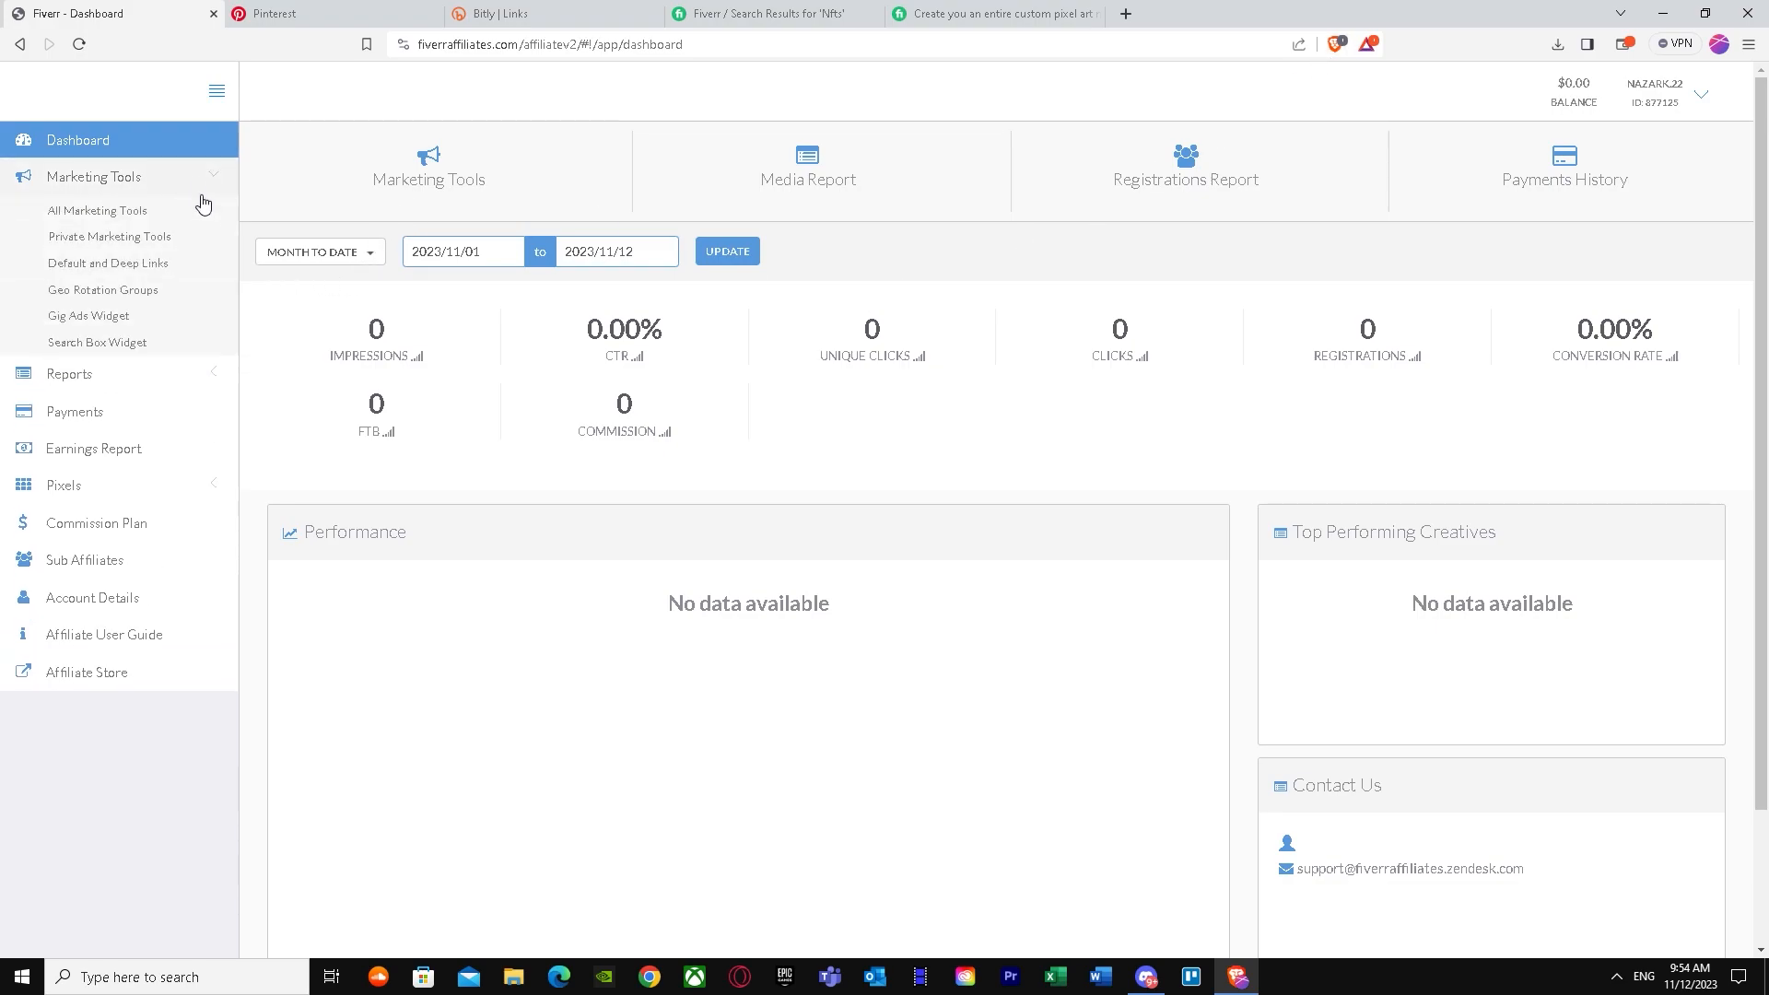
pyautogui.click(142, 268)
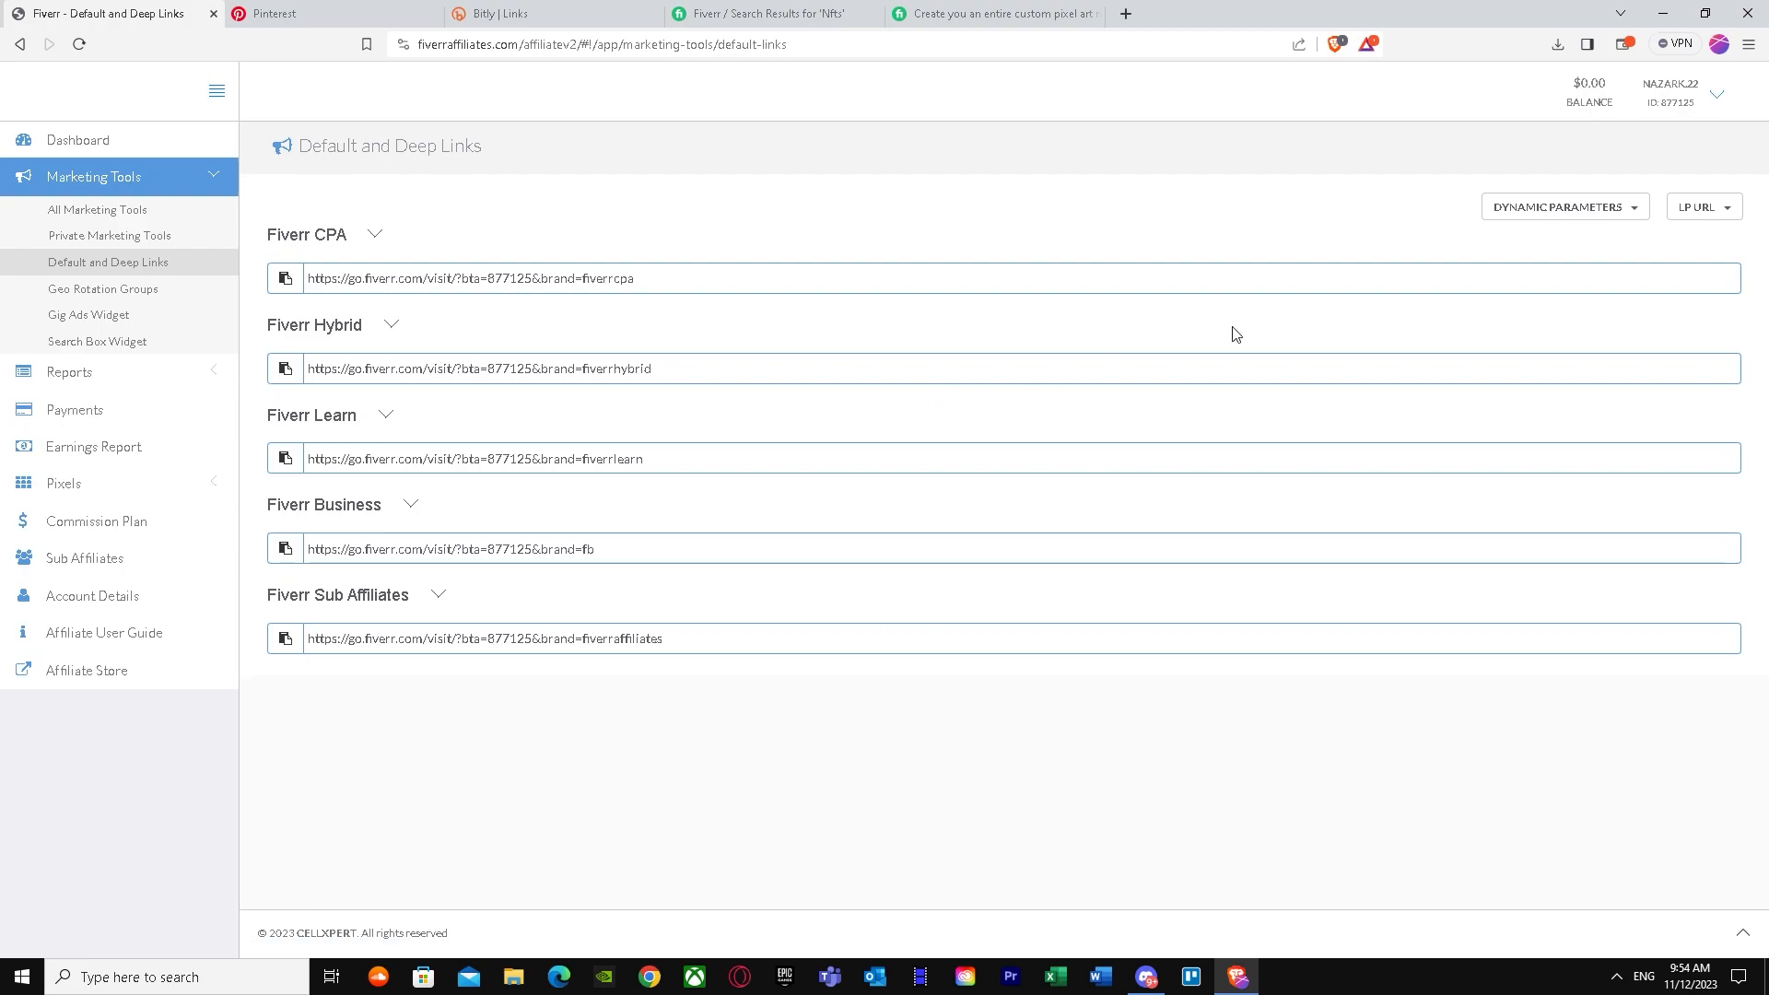
pyautogui.click(1705, 208)
pyautogui.rightClick(1561, 242)
pyautogui.click(1603, 359)
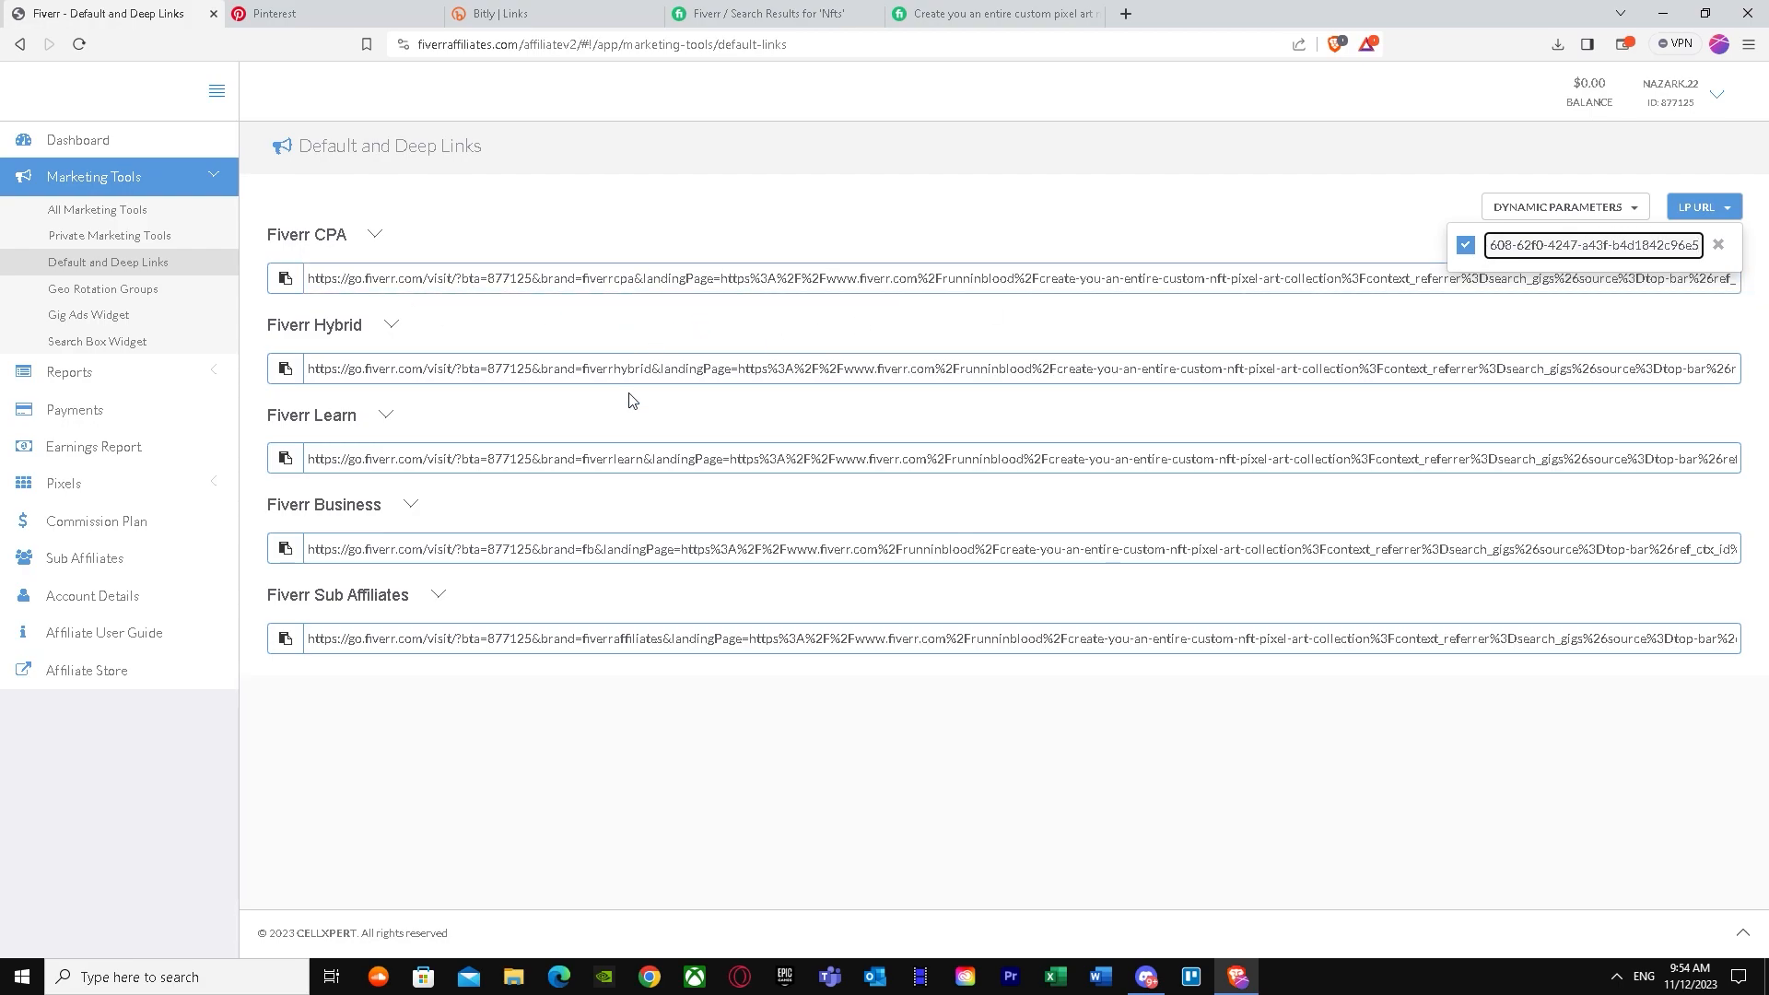
# Step: Copy the Fiverr CPA affiliate link and paste it as the destination of a new Bitly short link
pyautogui.click(293, 289)
pyautogui.click(283, 285)
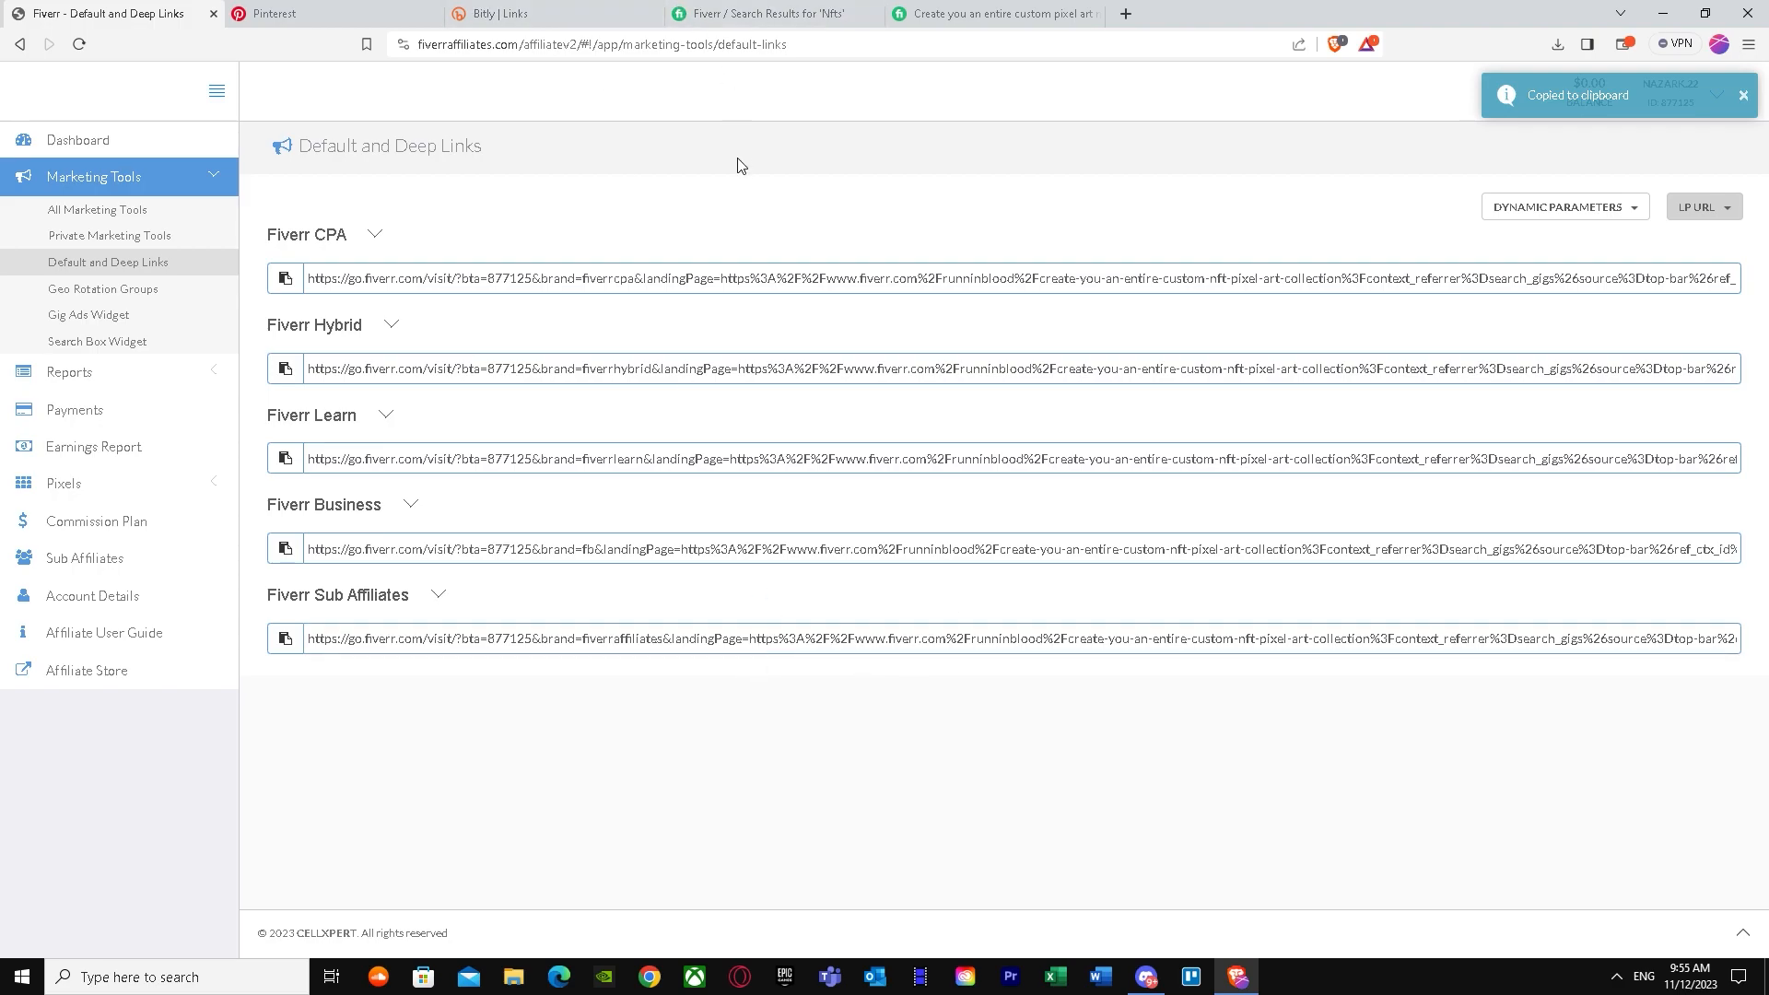
pyautogui.click(601, 20)
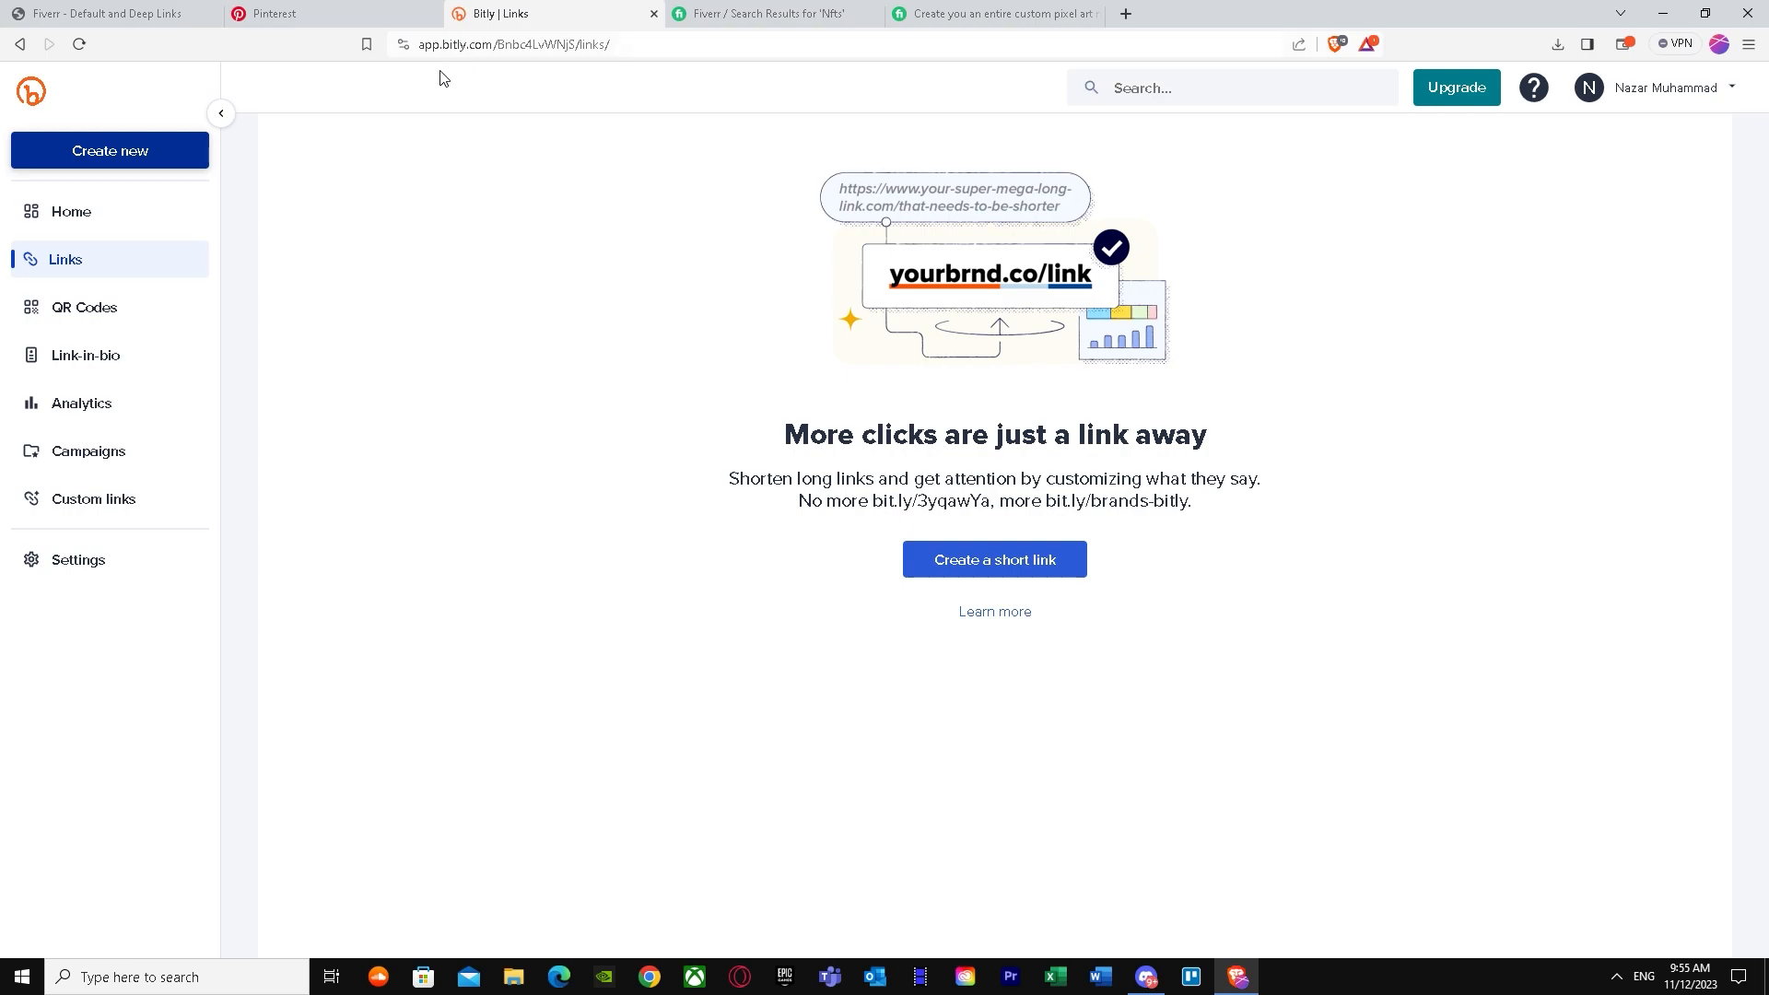
pyautogui.click(941, 561)
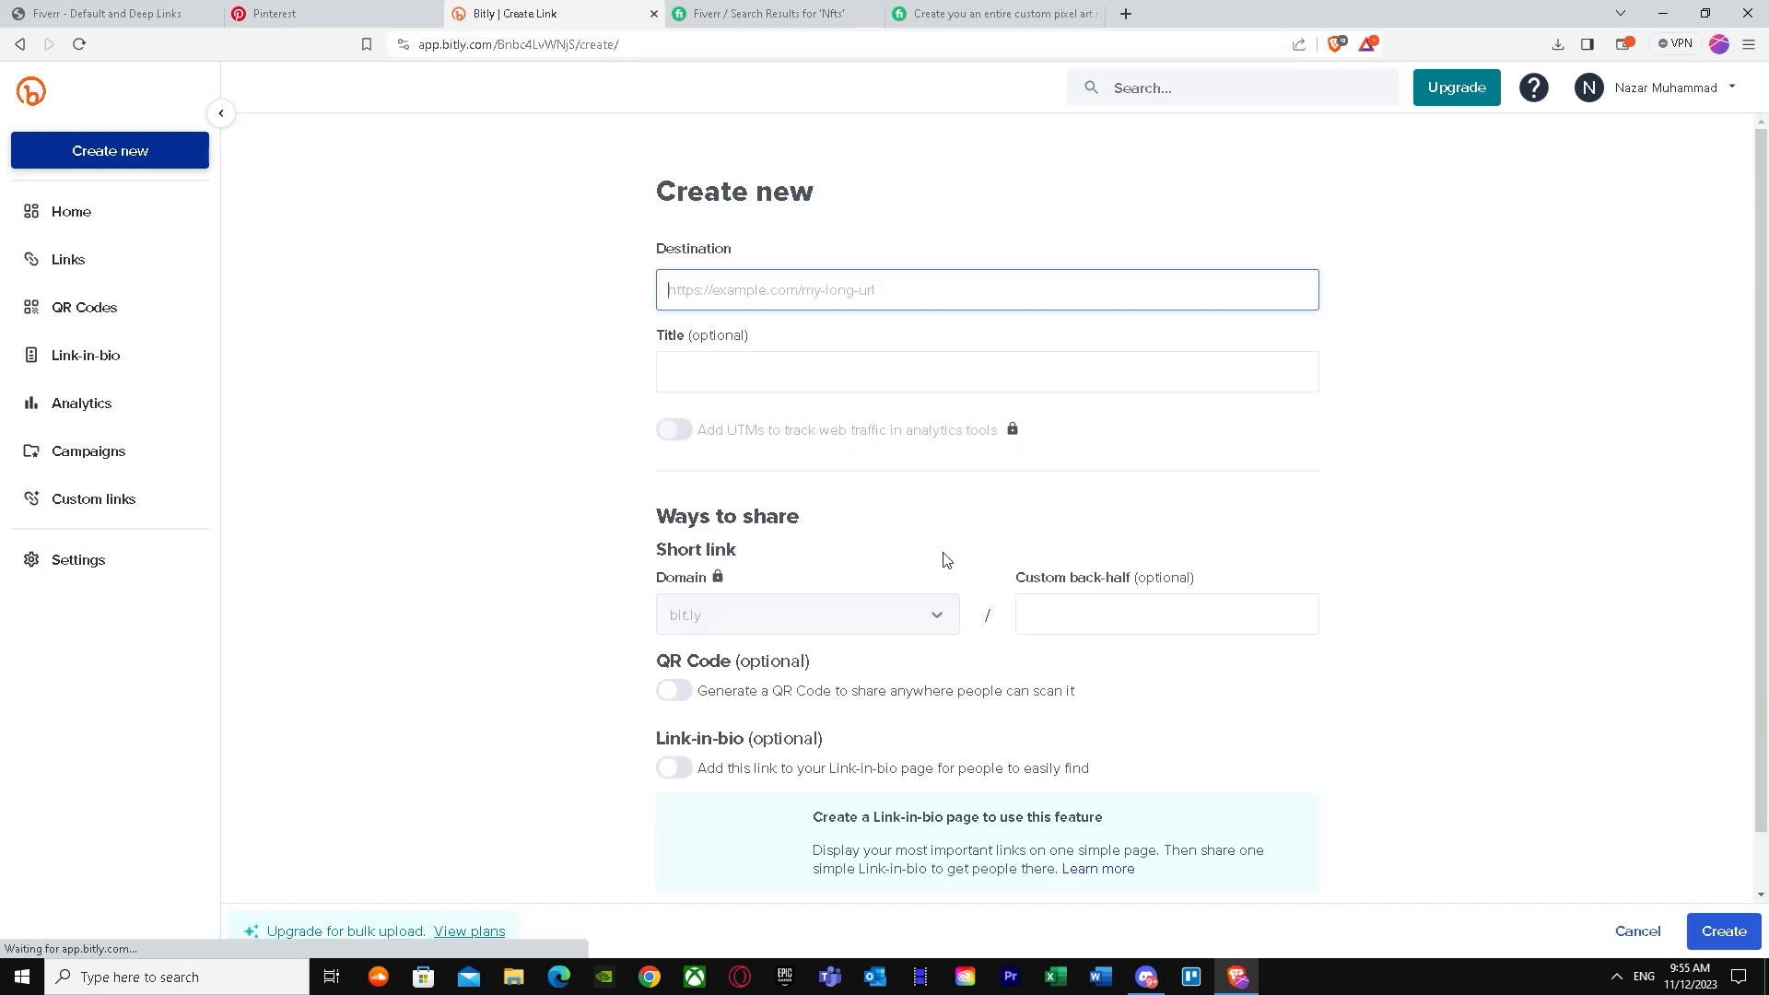
pyautogui.rightClick(848, 298)
pyautogui.click(926, 417)
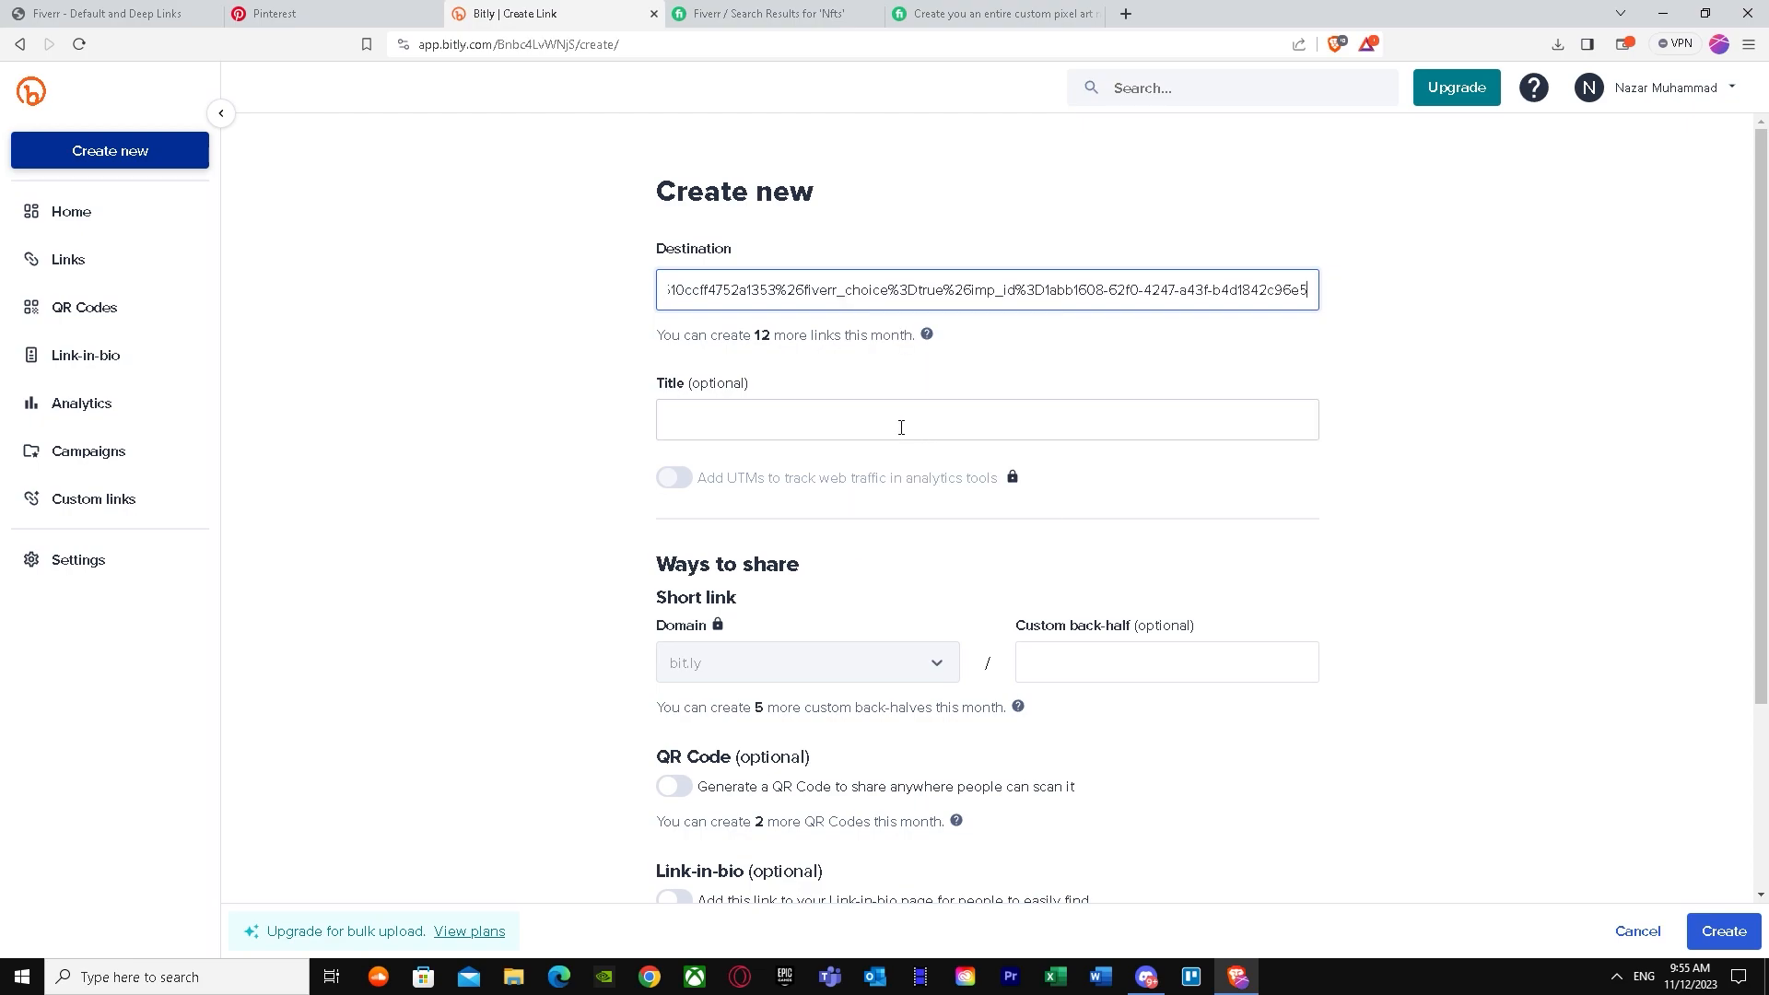
# Step: Create the Bitly short link without a title or other optional settings, and copy the shortened URL
pyautogui.click(871, 422)
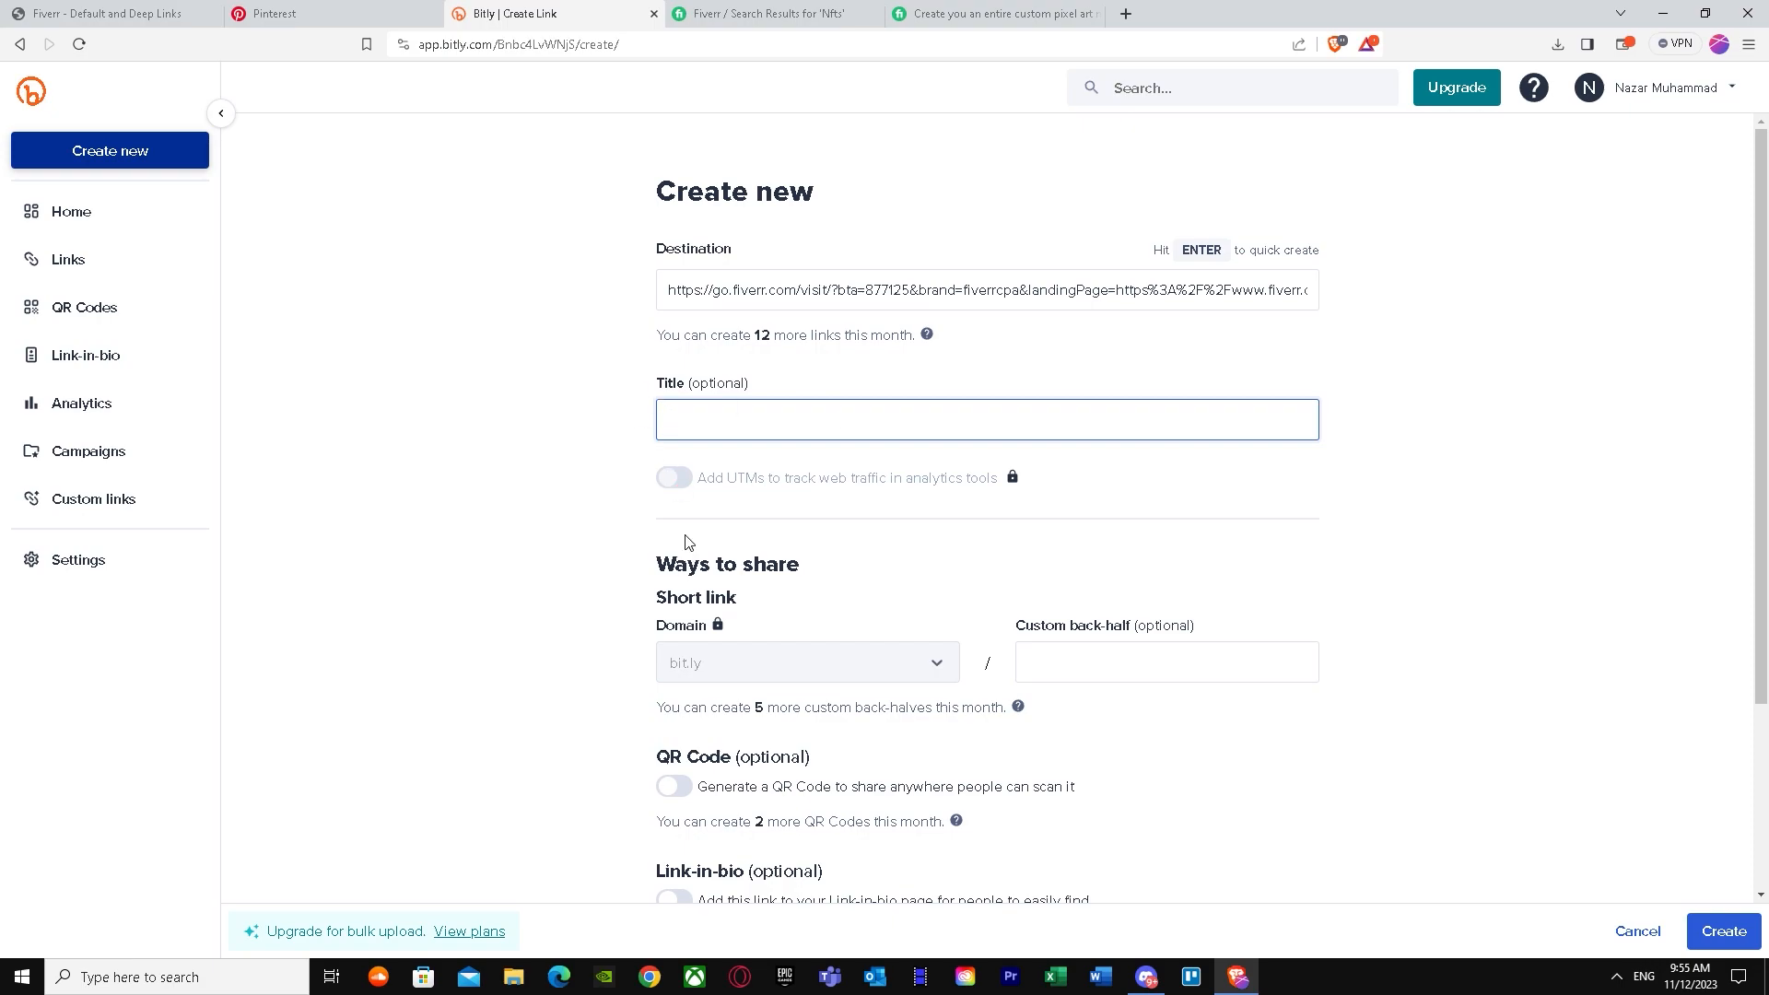
pyautogui.scroll(-3, 624, 676)
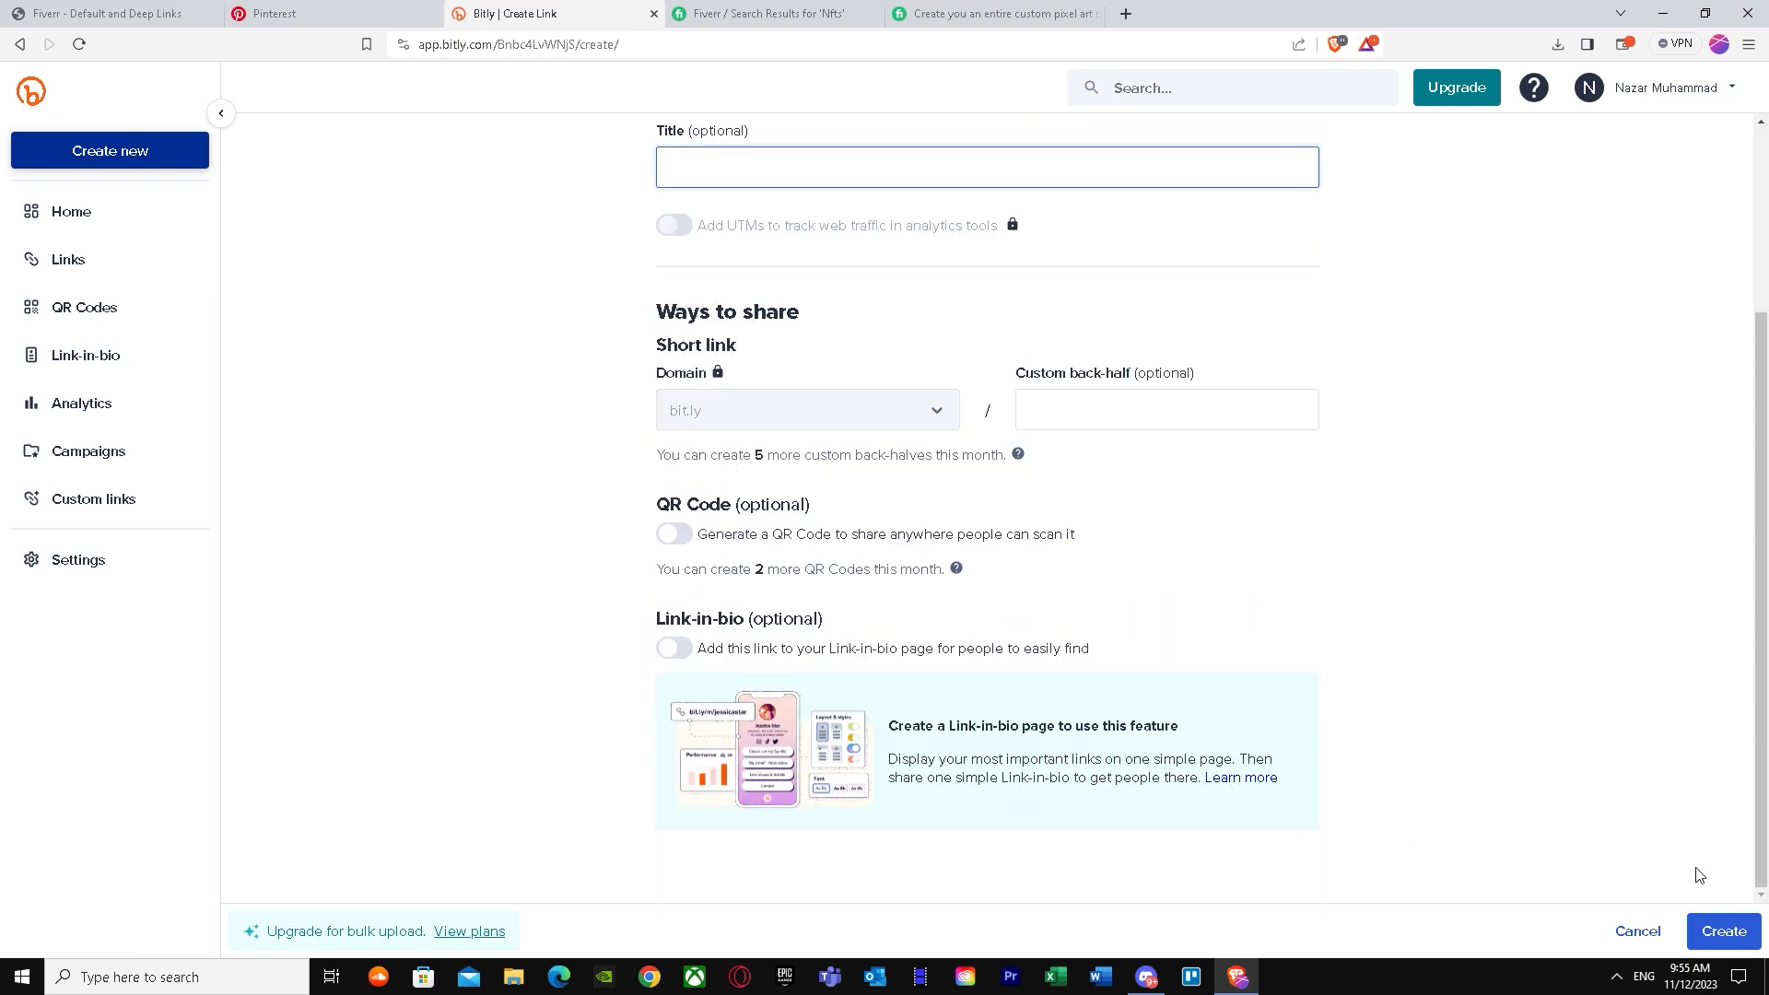
pyautogui.click(1719, 934)
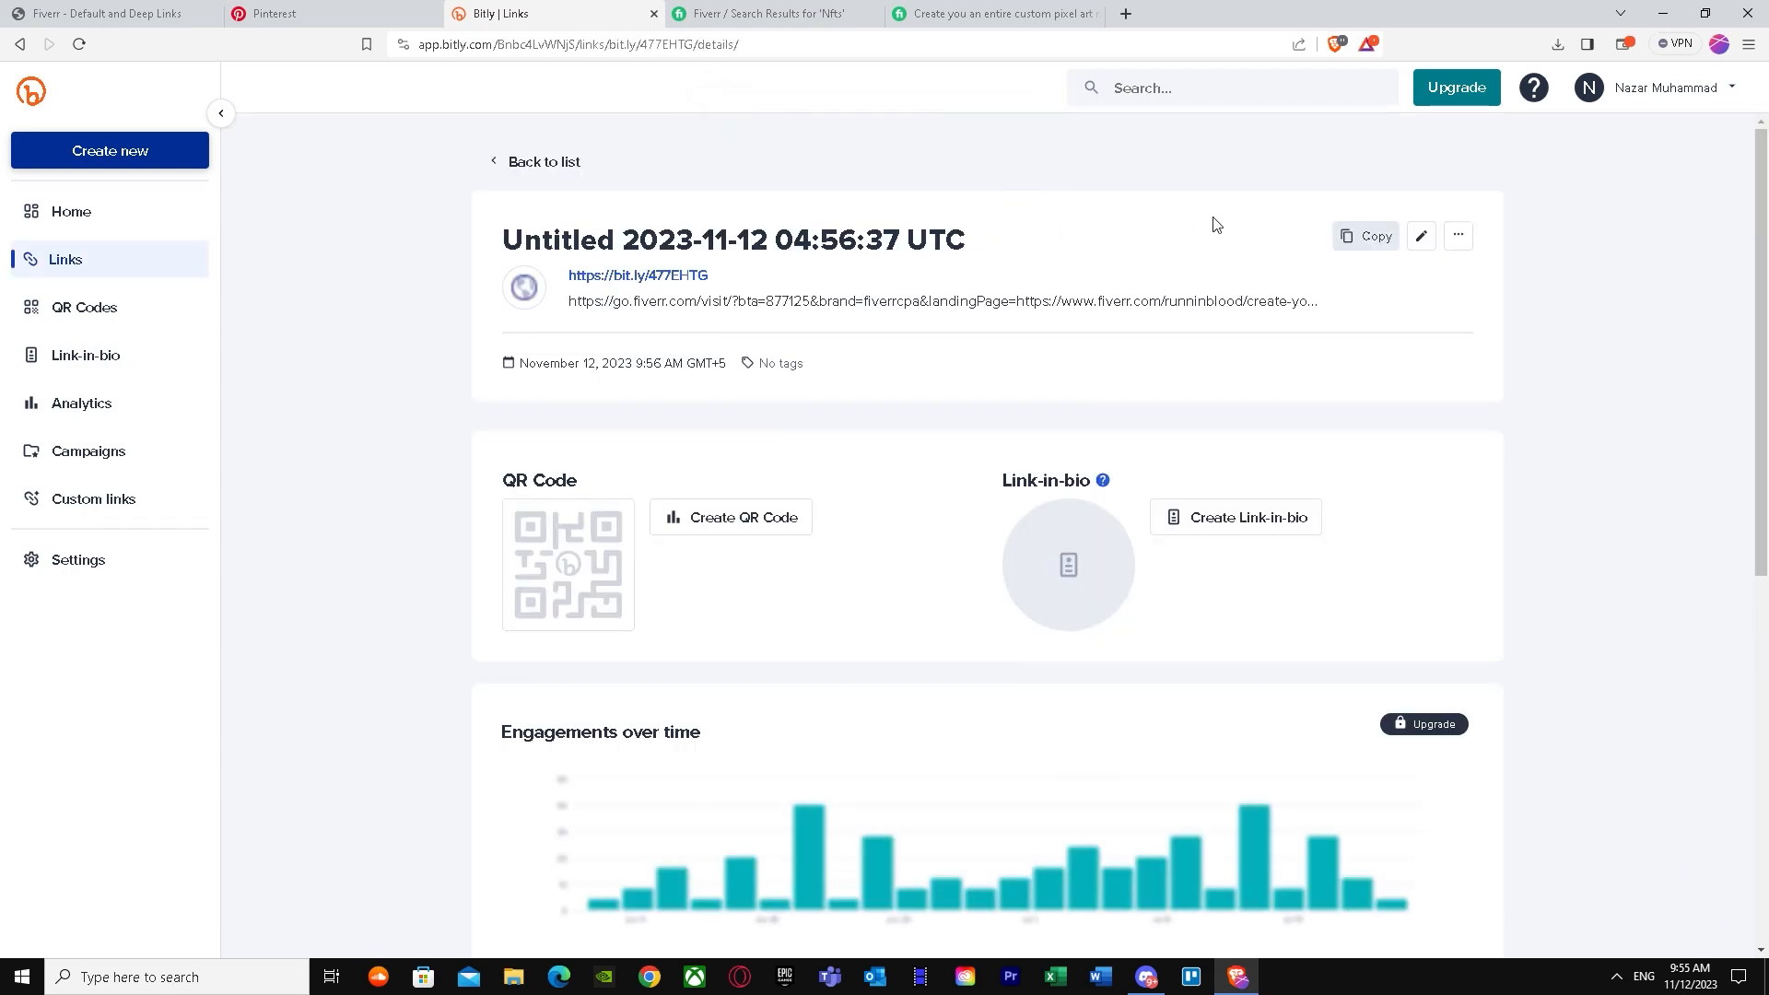
pyautogui.click(1365, 237)
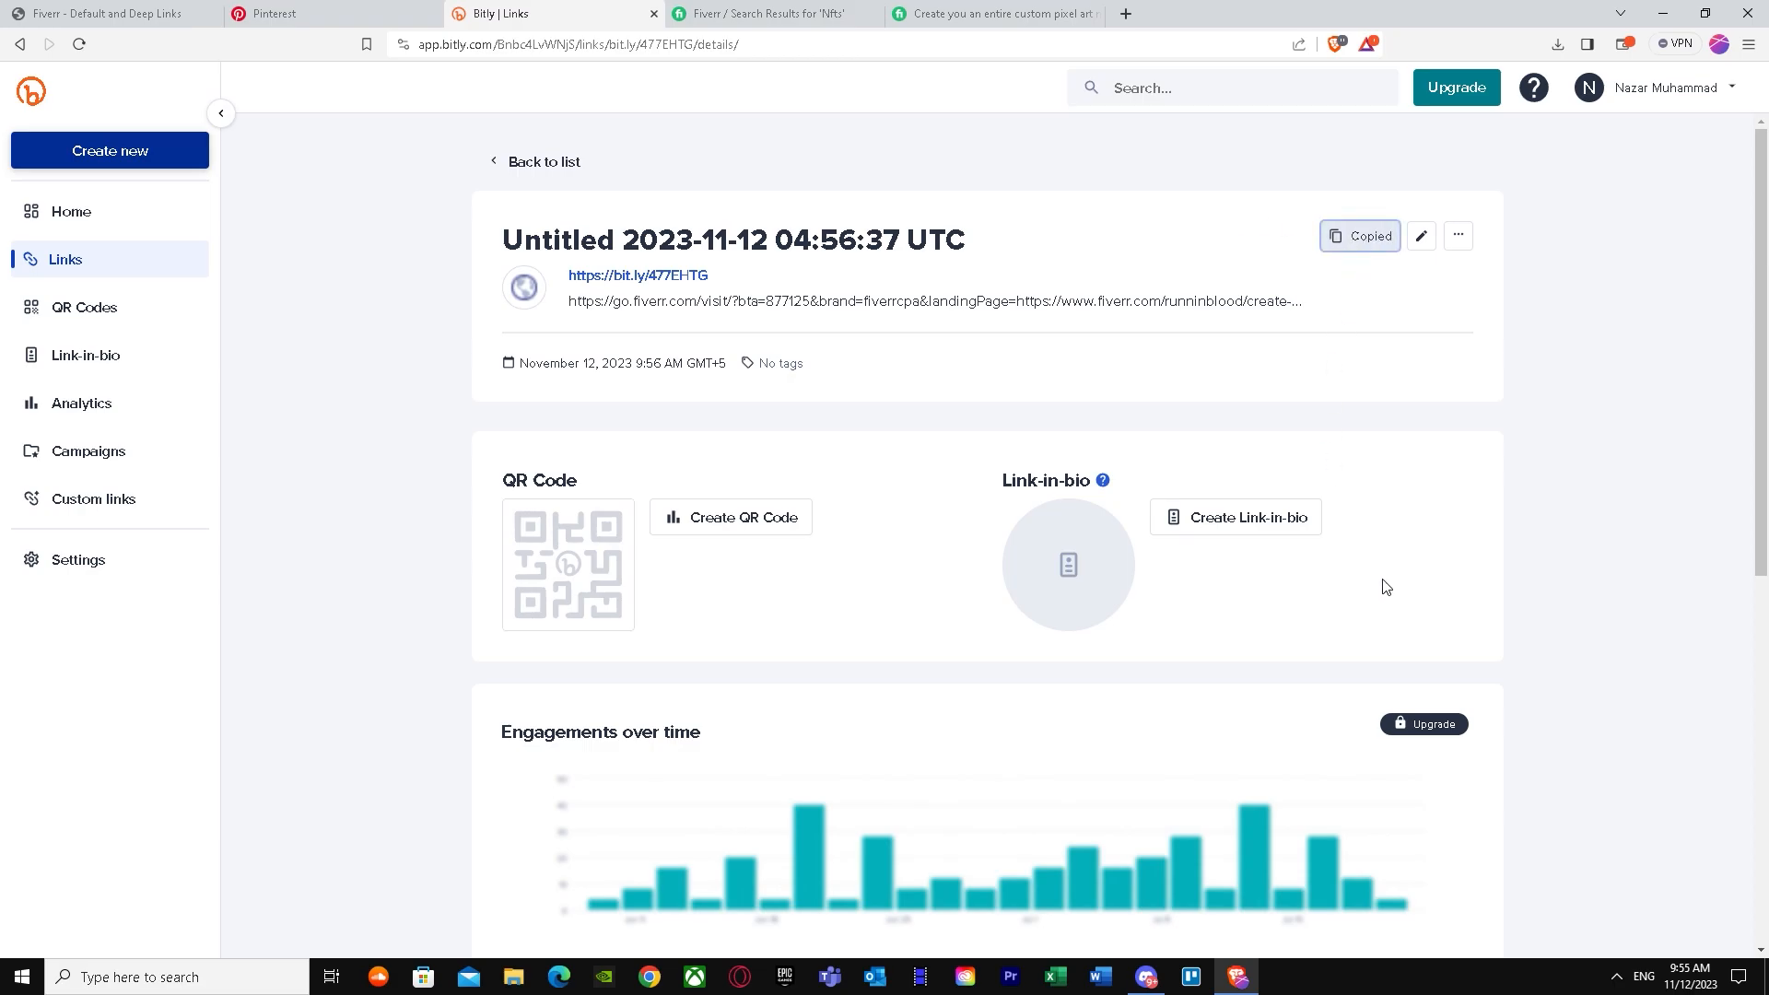
pyautogui.scroll(-1, 705, 567)
# Step: Open the pixel art NFT gig again from the Fiverr results, and start a new organic Pin on Pinterest
pyautogui.click(750, 12)
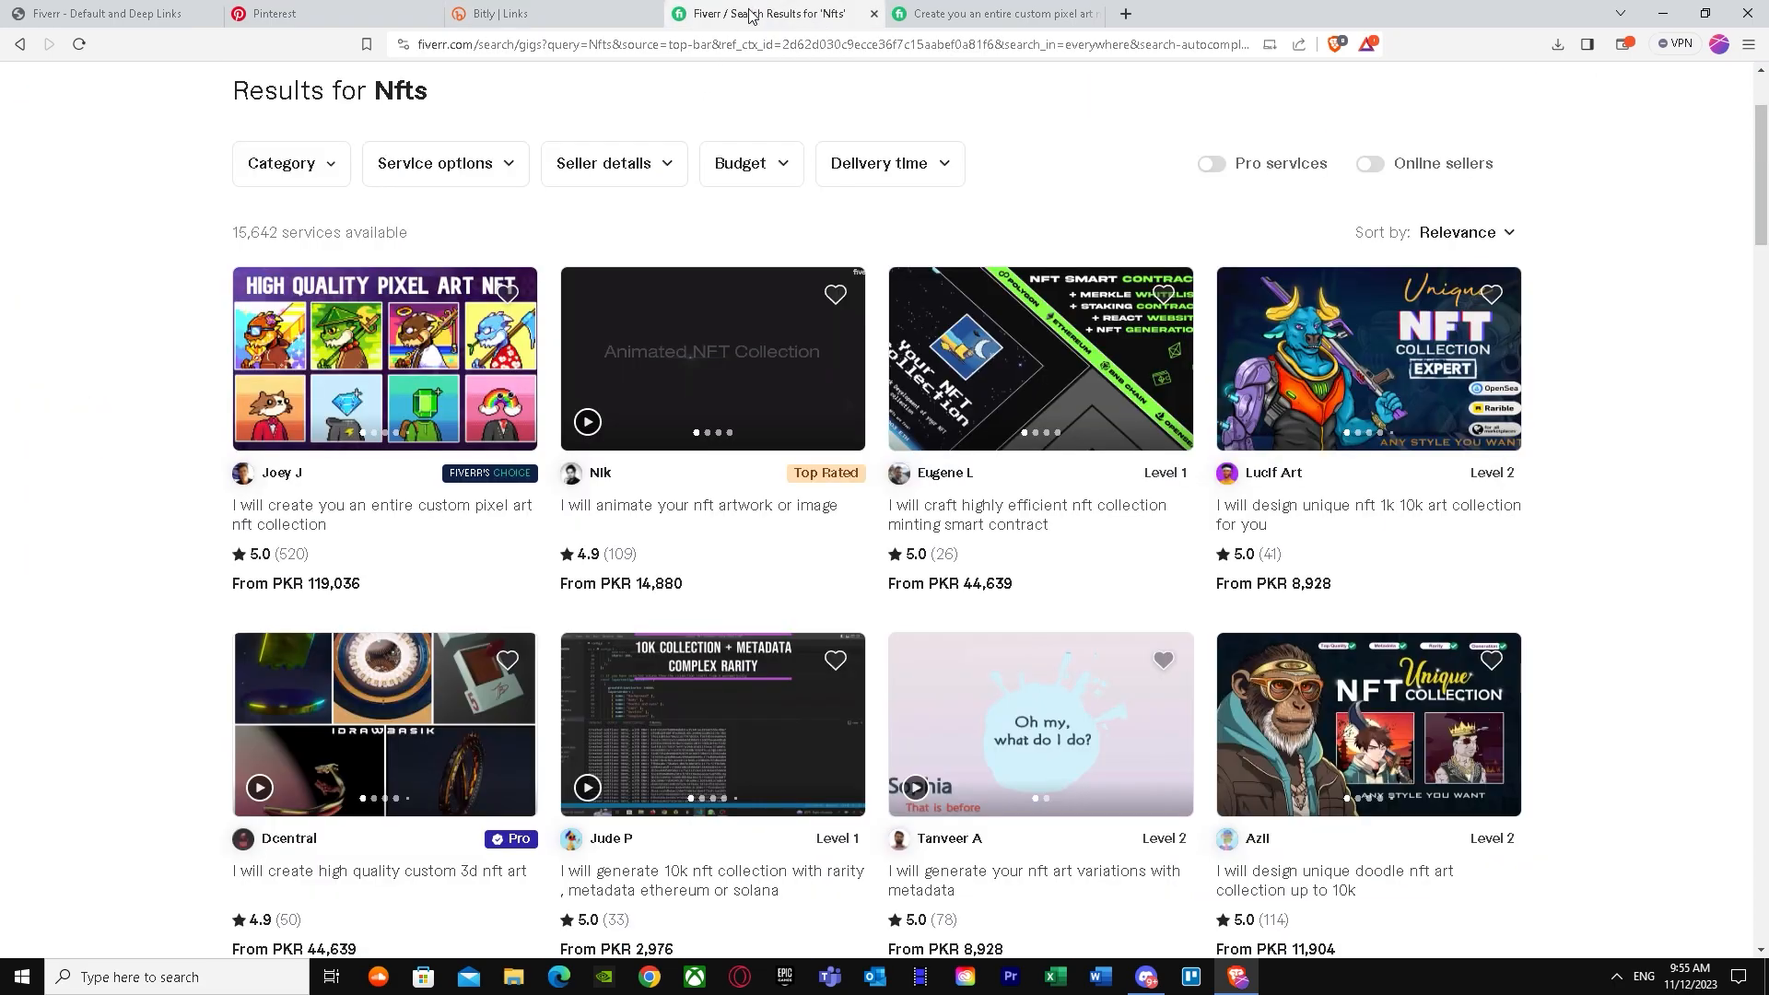
pyautogui.click(362, 380)
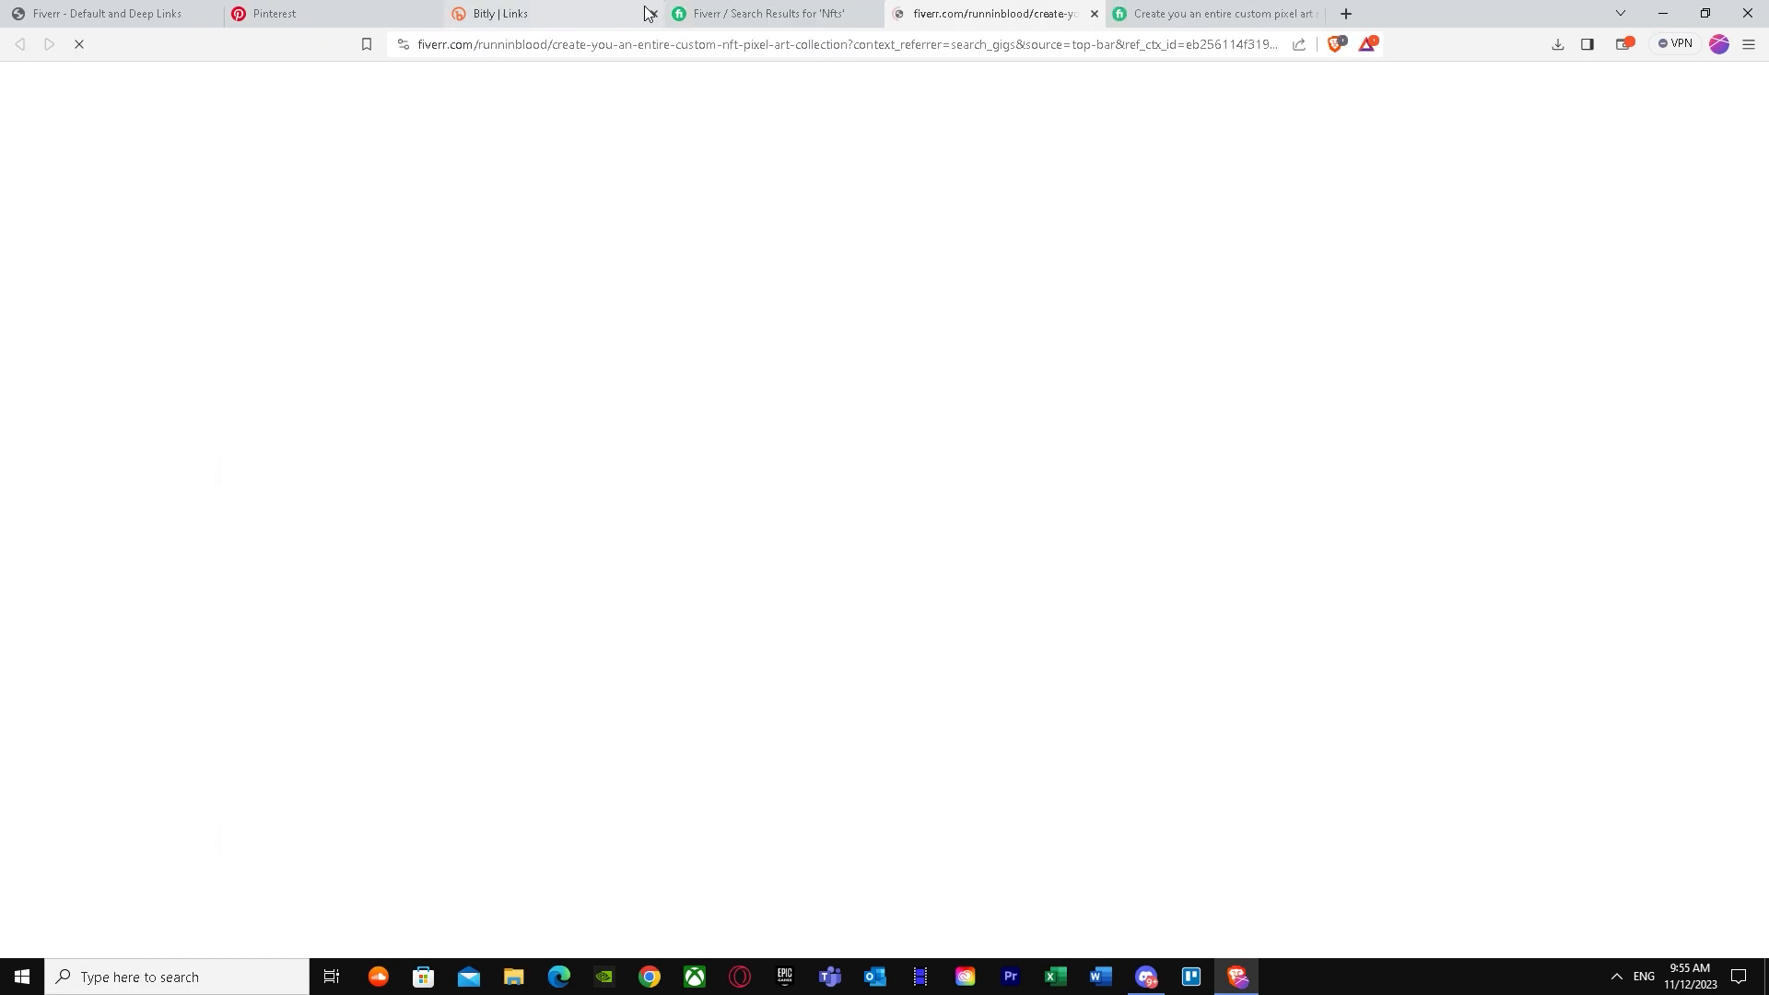
pyautogui.click(276, 12)
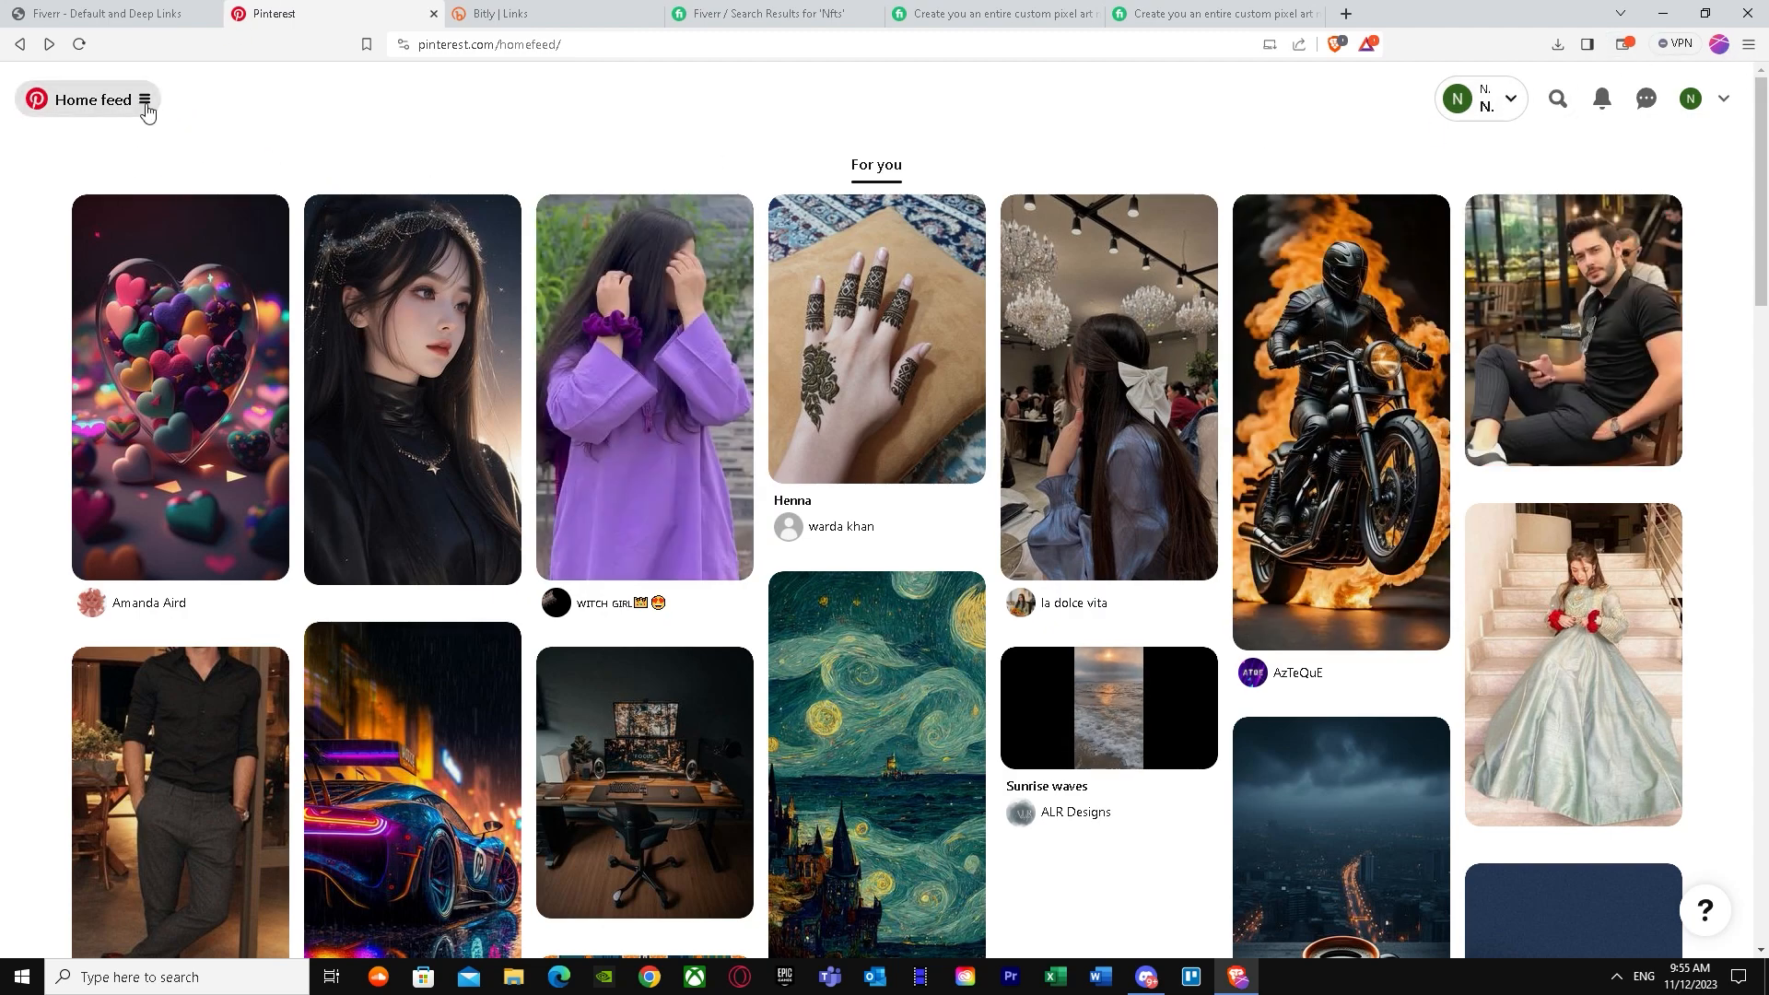
pyautogui.click(145, 103)
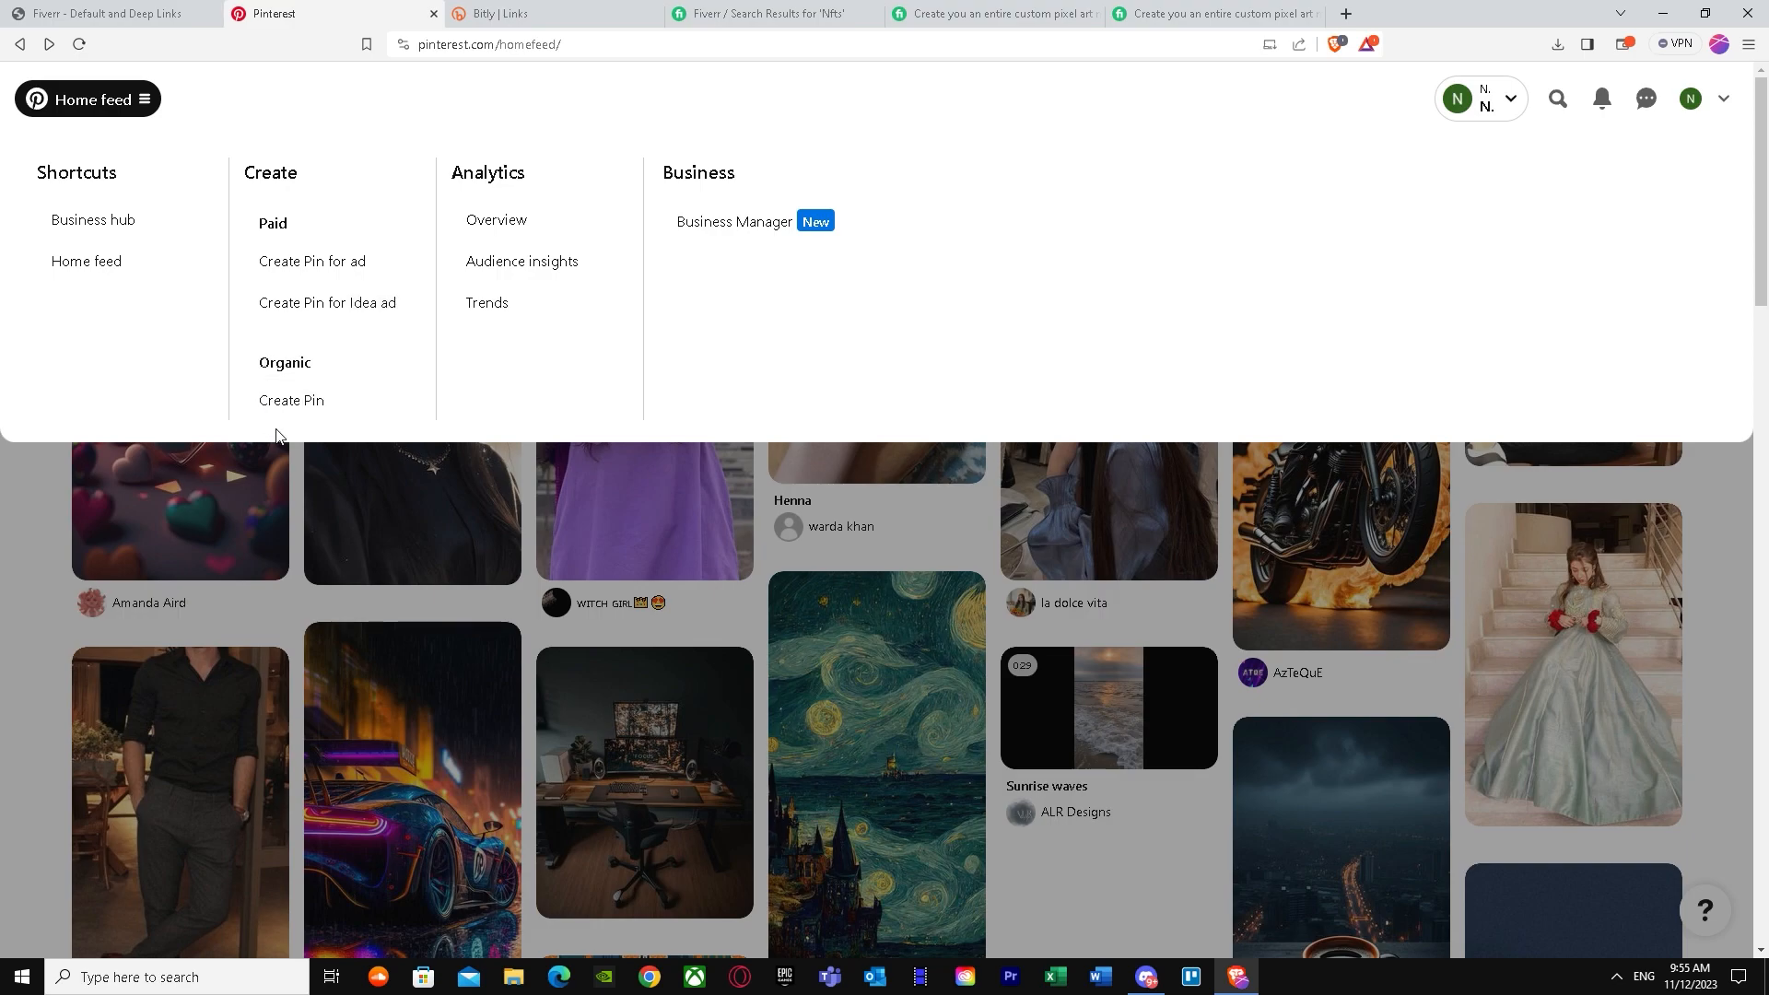
pyautogui.click(290, 401)
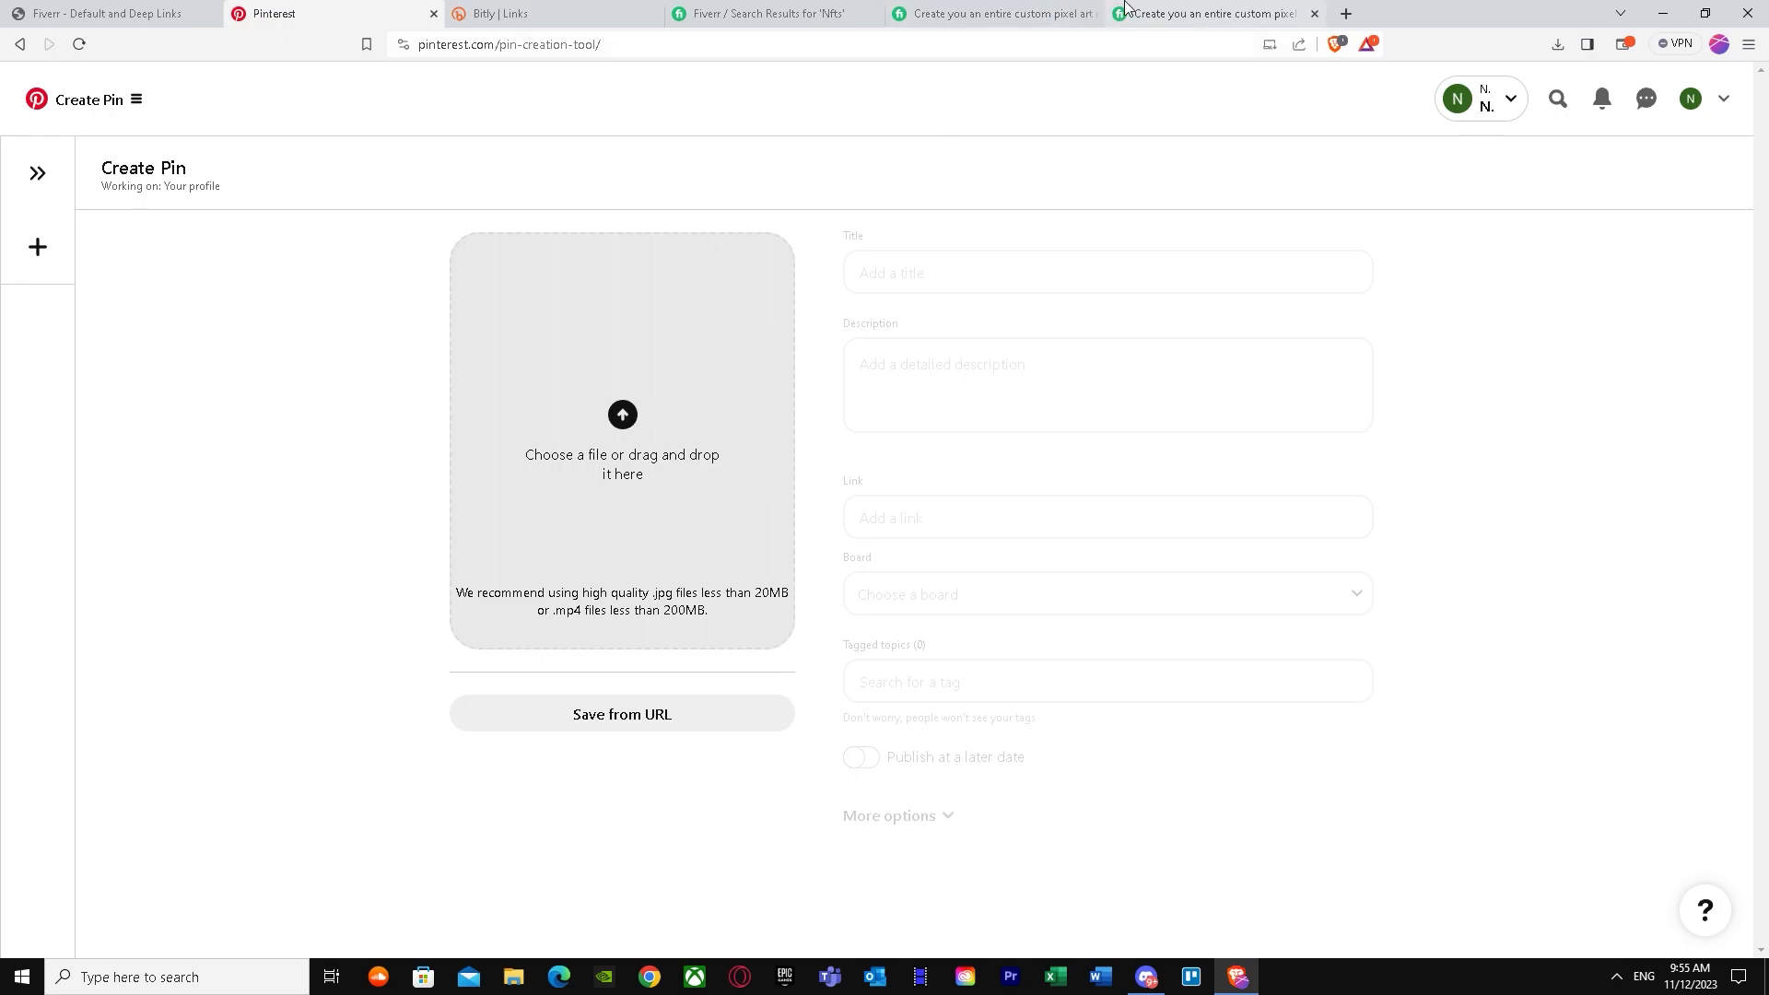
# Step: Enlarge the pixel art gig's main image and save it to Downloads as the JPEG create-you-an-entire-custom-nft-pixel-art-collection
pyautogui.click(1240, 11)
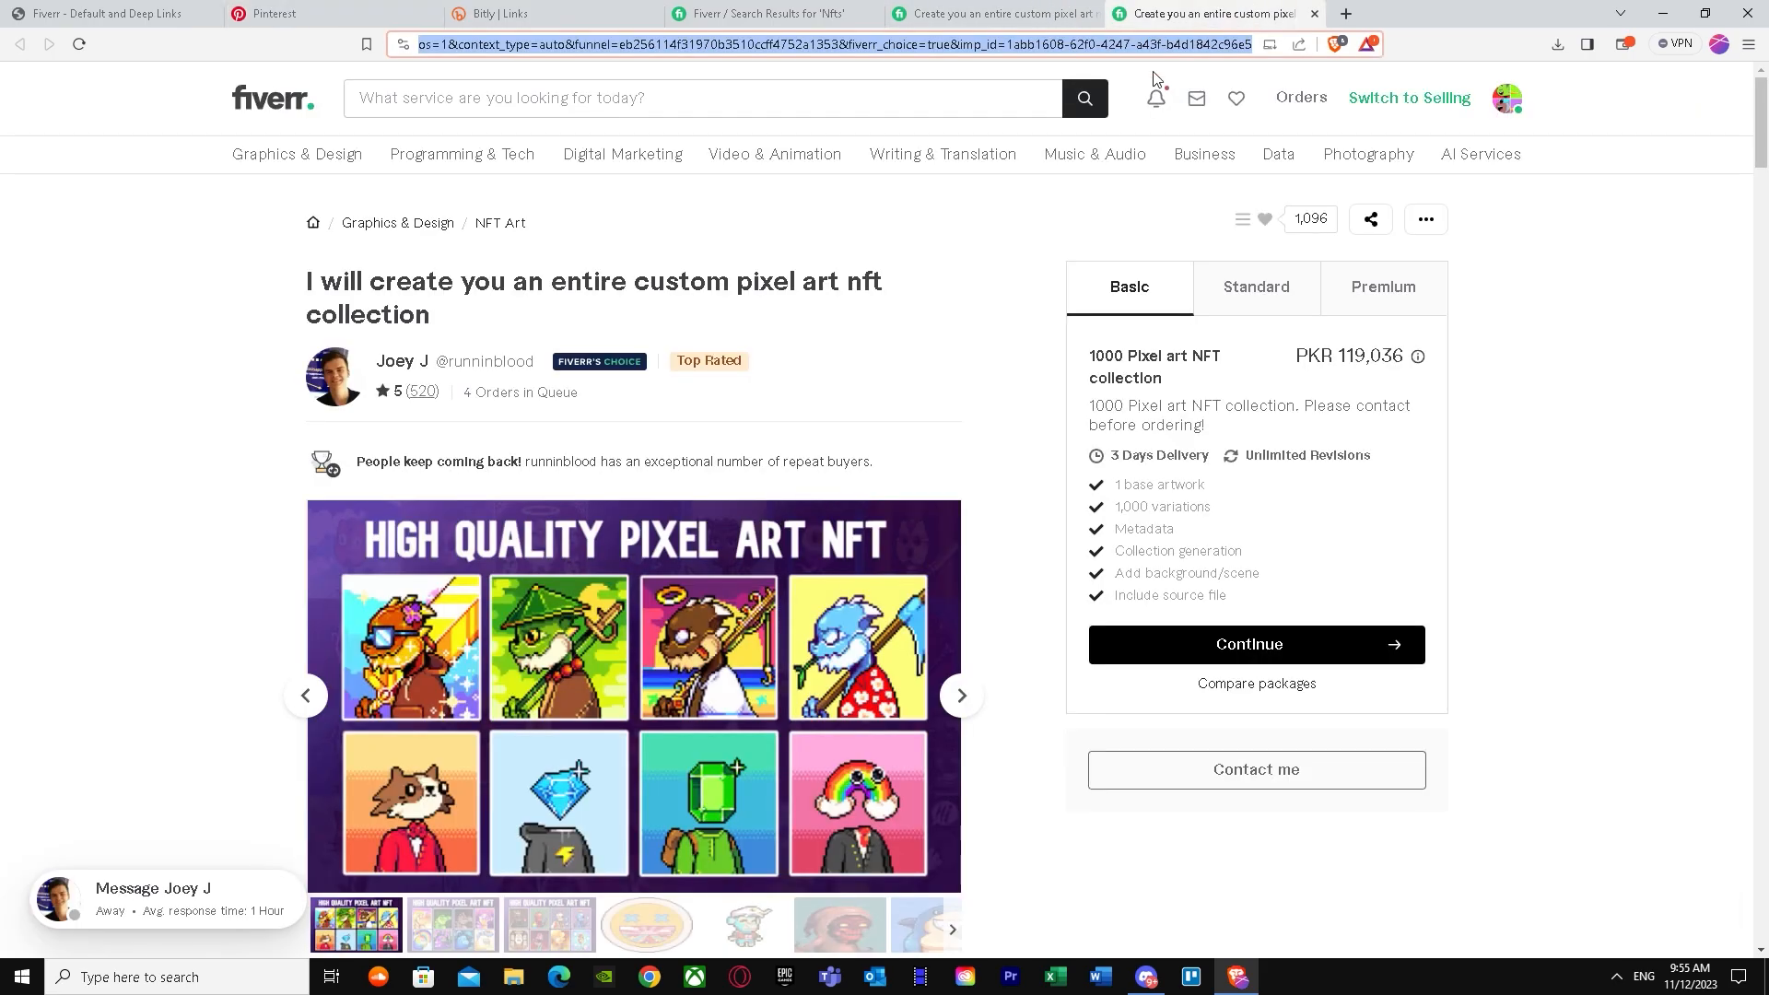
pyautogui.scroll(-1, 638, 580)
pyautogui.rightClick(633, 534)
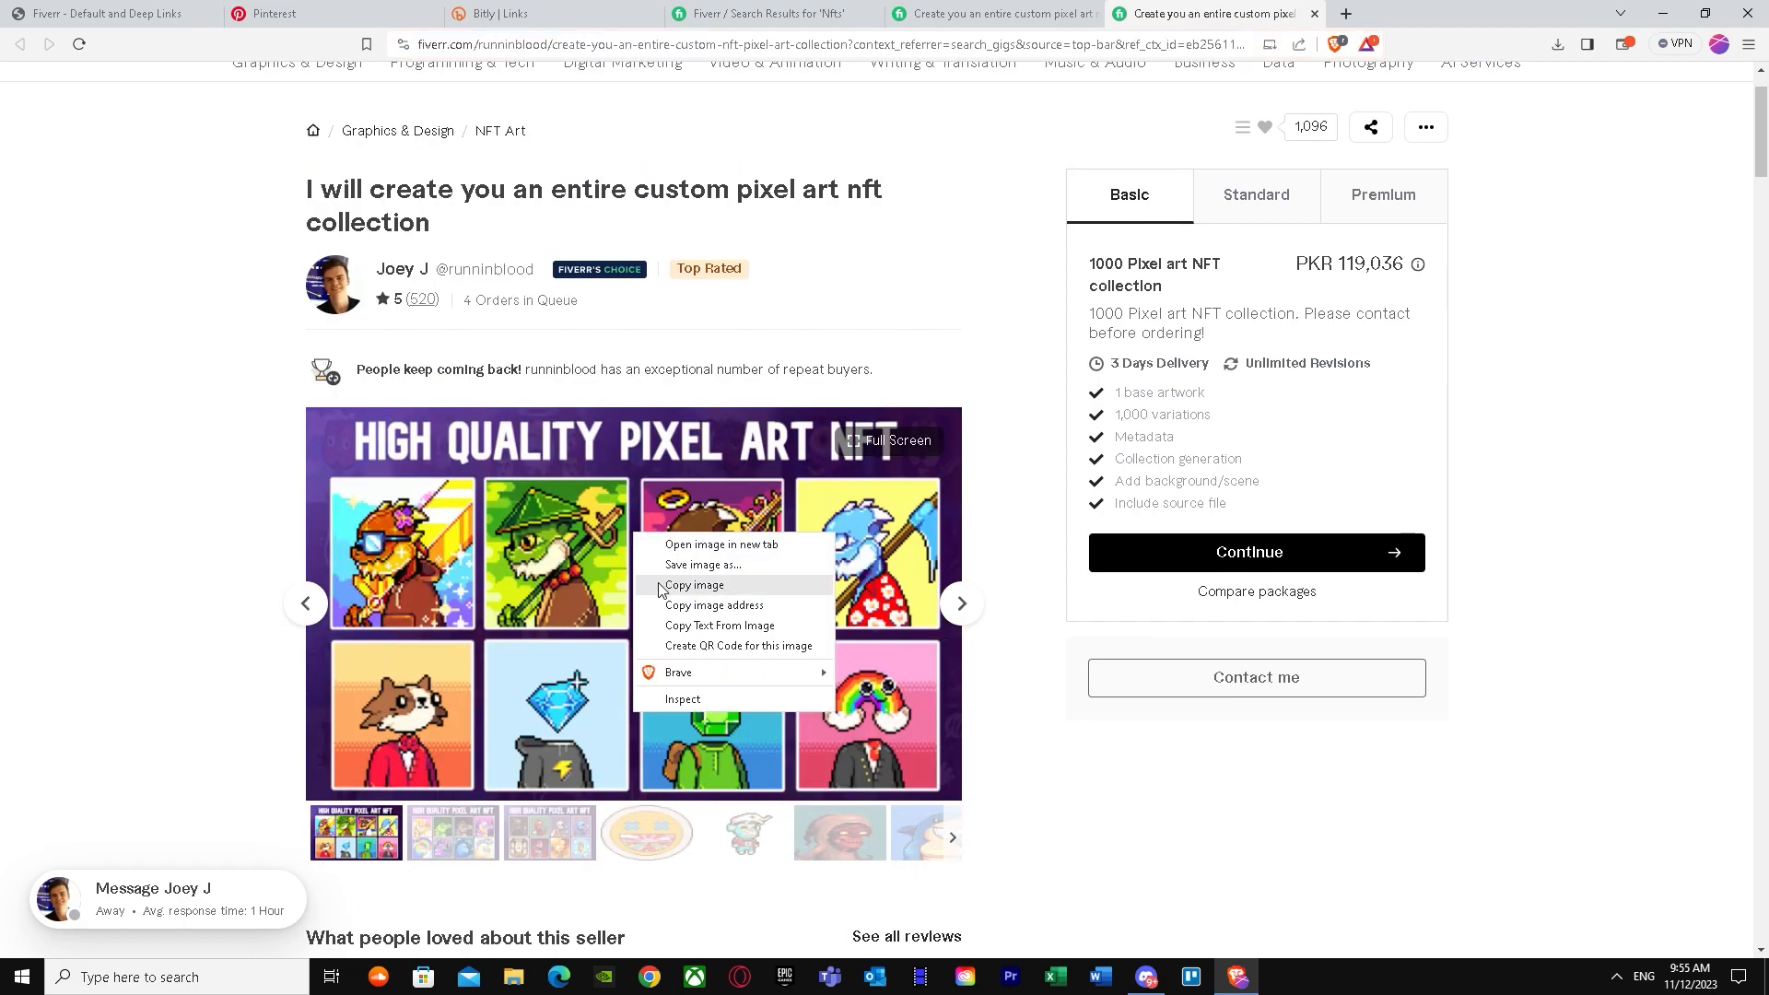
pyautogui.click(421, 543)
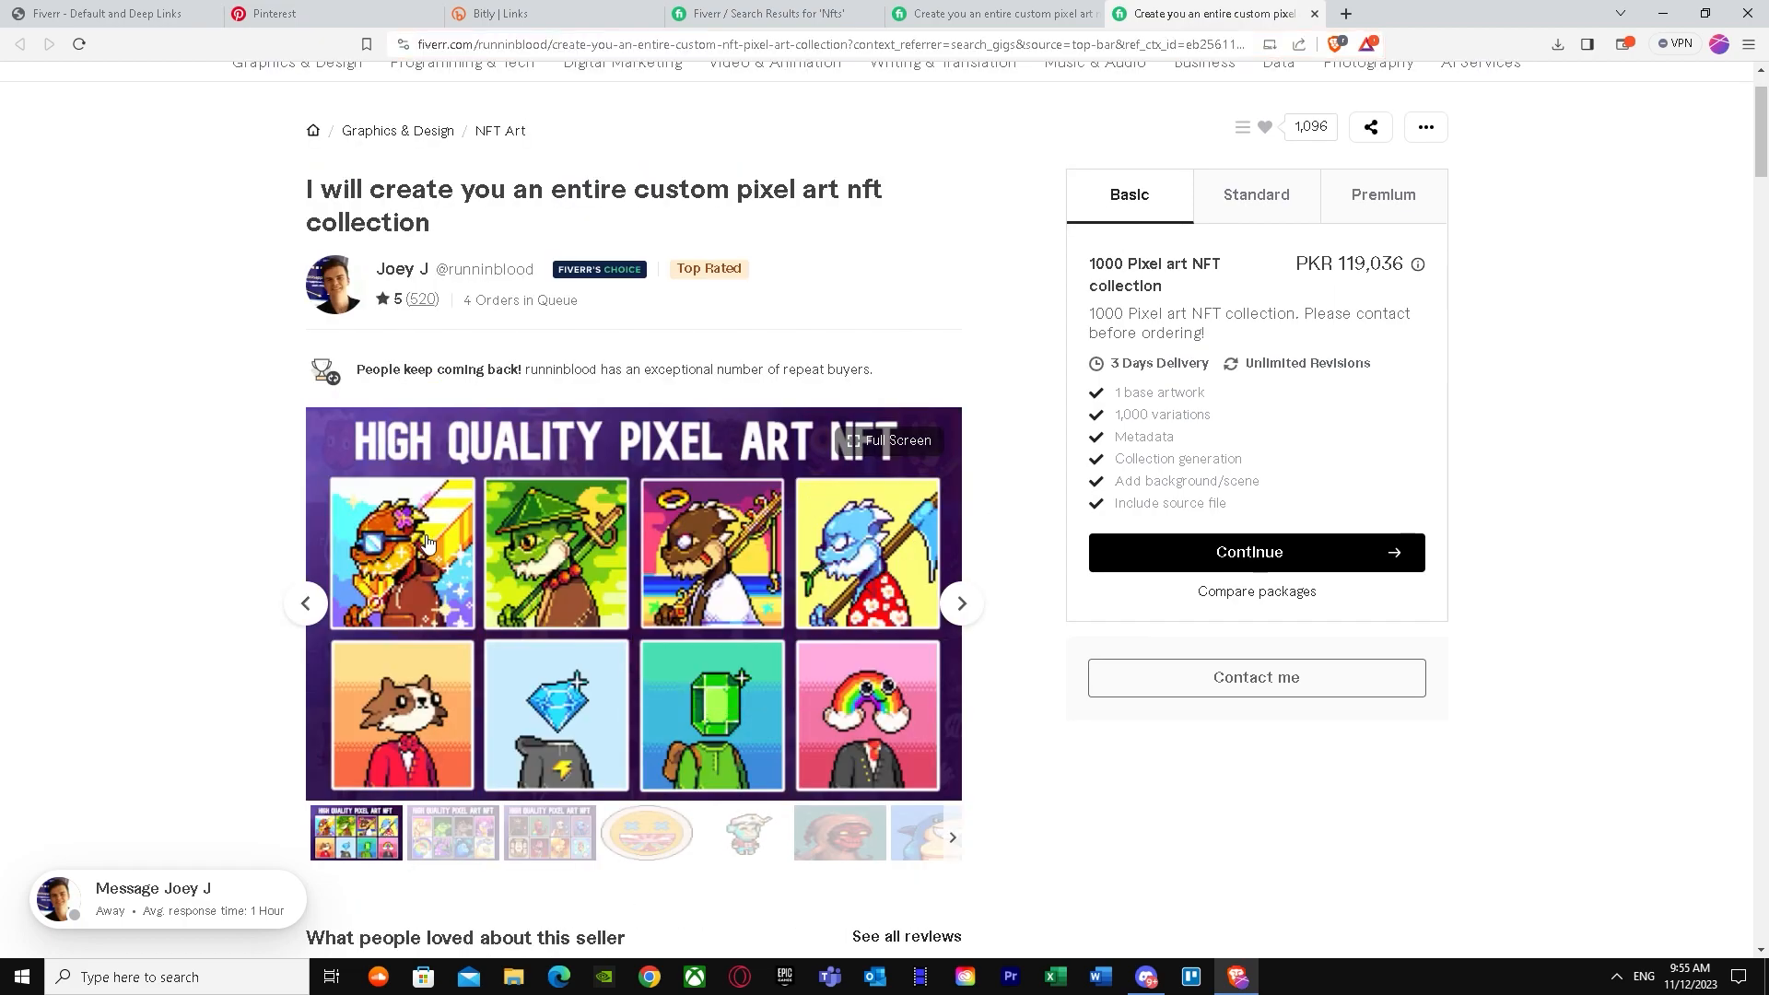
pyautogui.click(467, 544)
pyautogui.rightClick(889, 416)
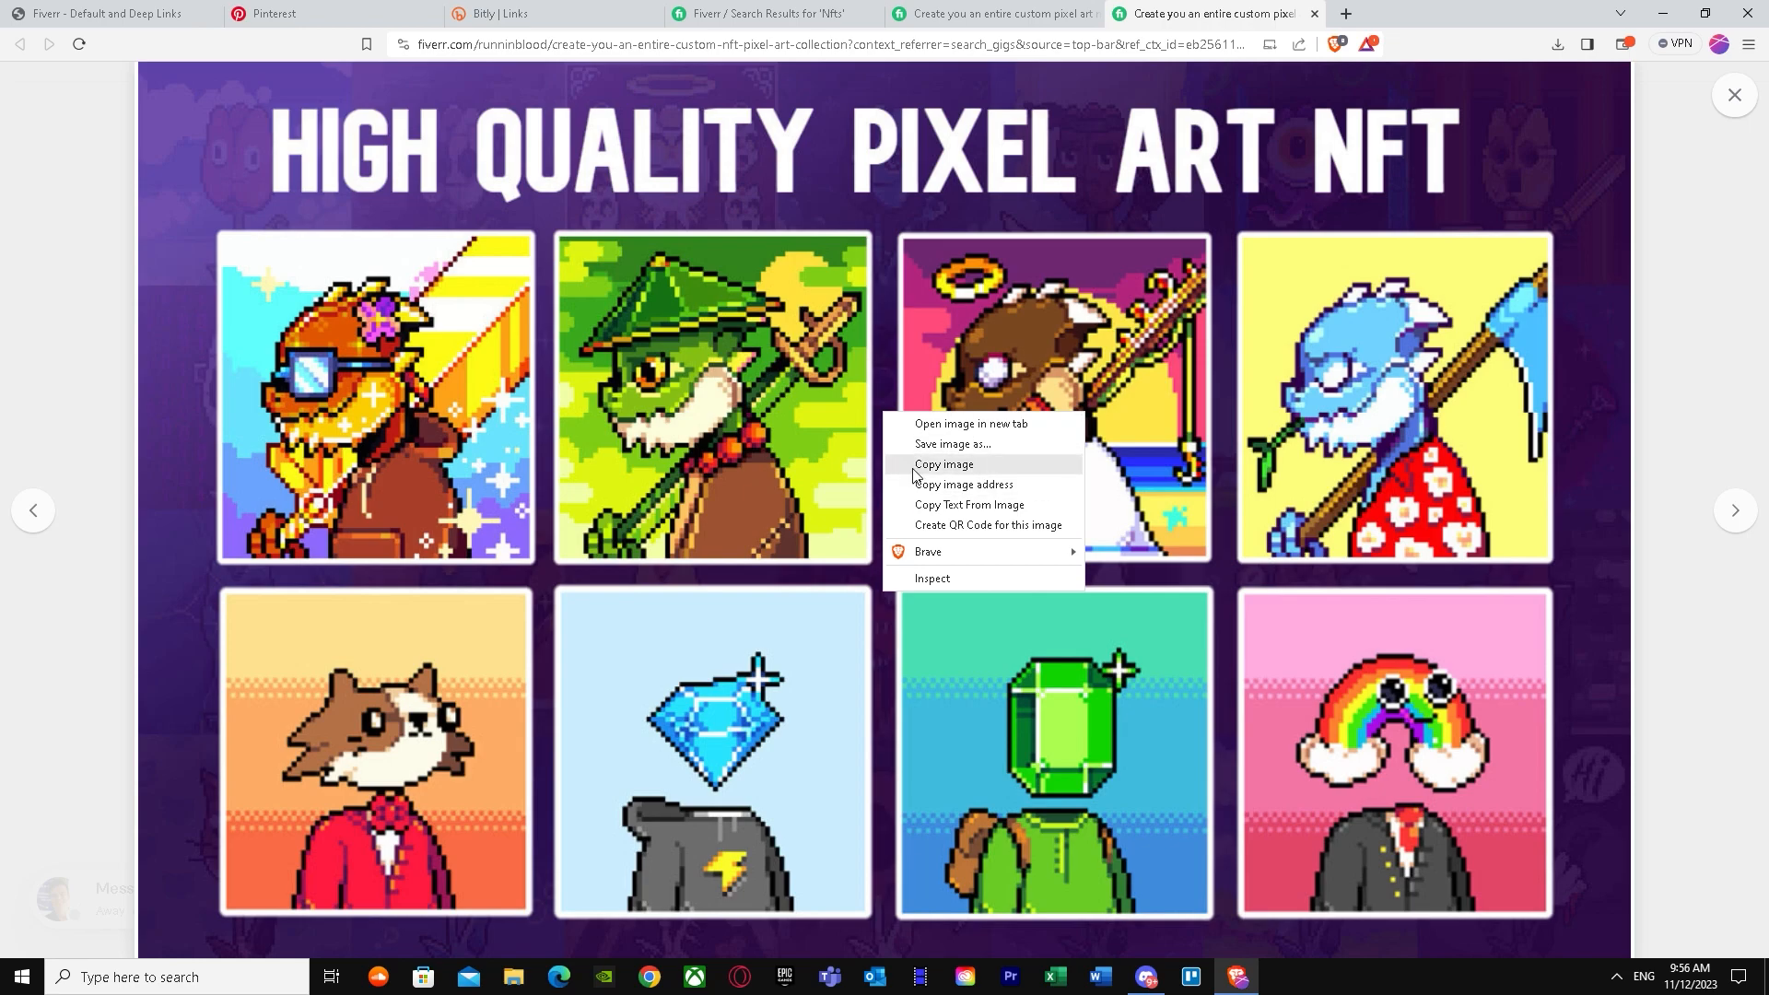
pyautogui.click(945, 445)
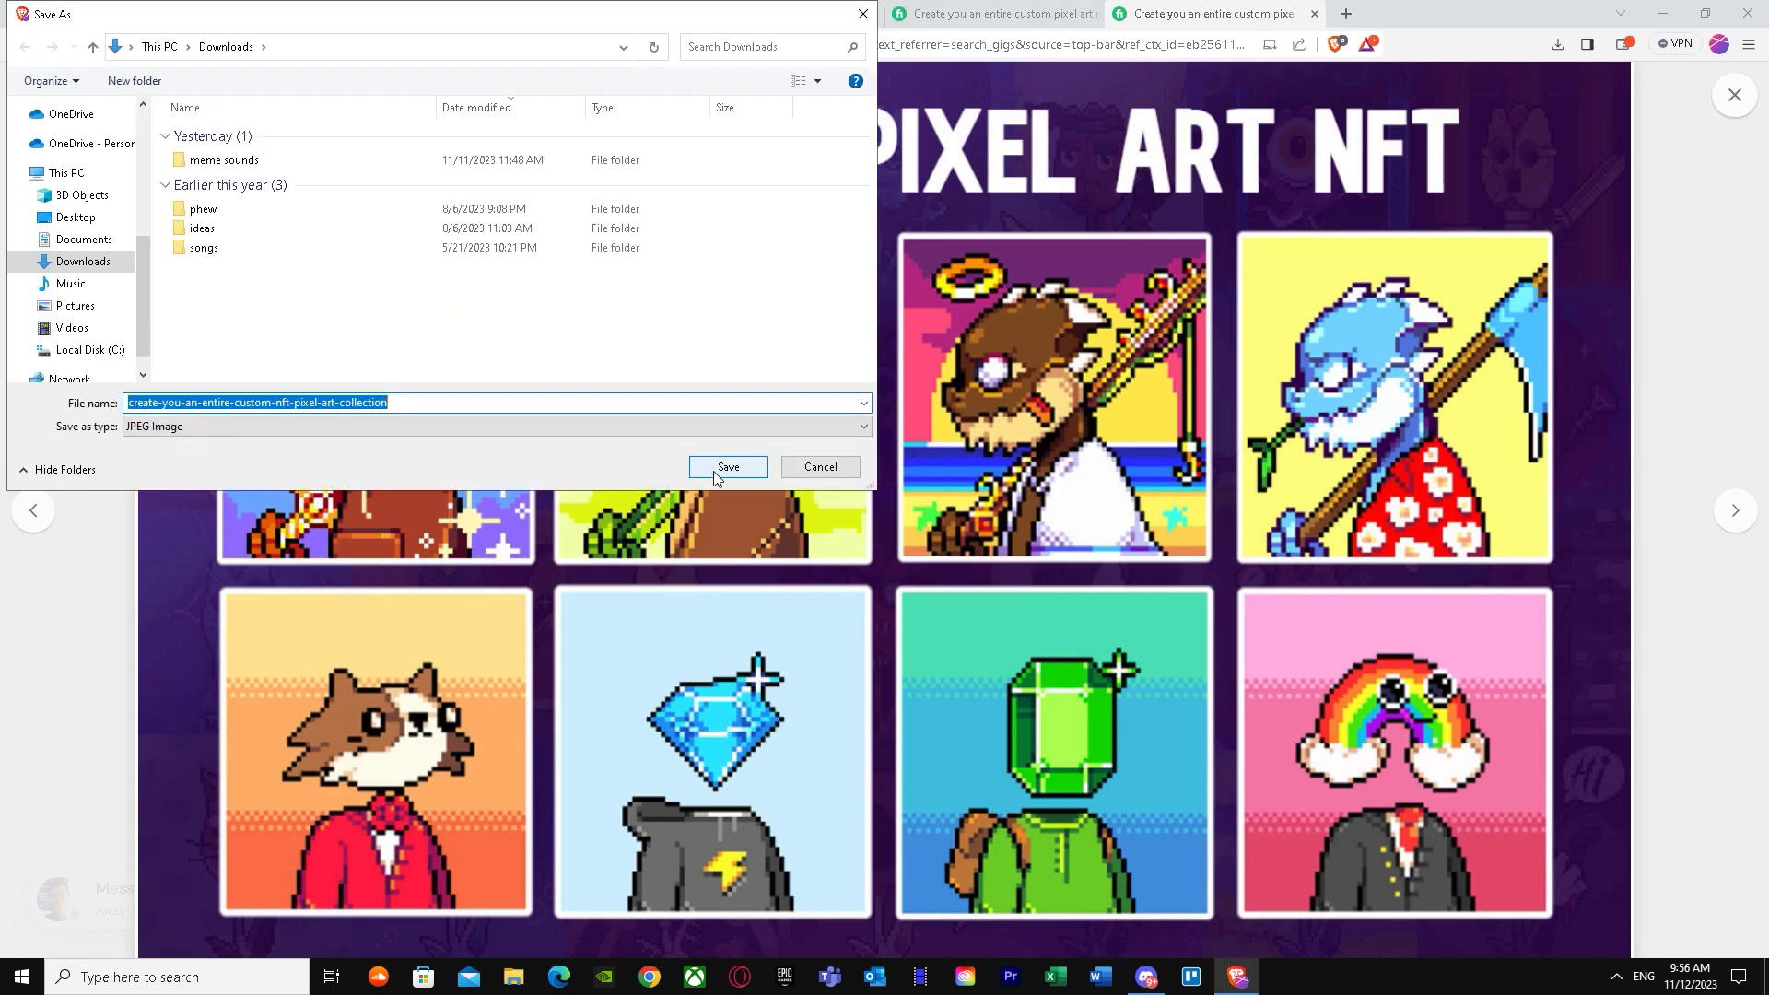
pyautogui.click(693, 471)
pyautogui.click(1734, 95)
pyautogui.click(1734, 95)
# Step: Upload the saved create-you-an-entire-custom-nft-pixel-art-collection image from Downloads to the new Pinterest Pin
pyautogui.click(645, 11)
pyautogui.click(737, 13)
pyautogui.click(999, 13)
pyautogui.click(276, 13)
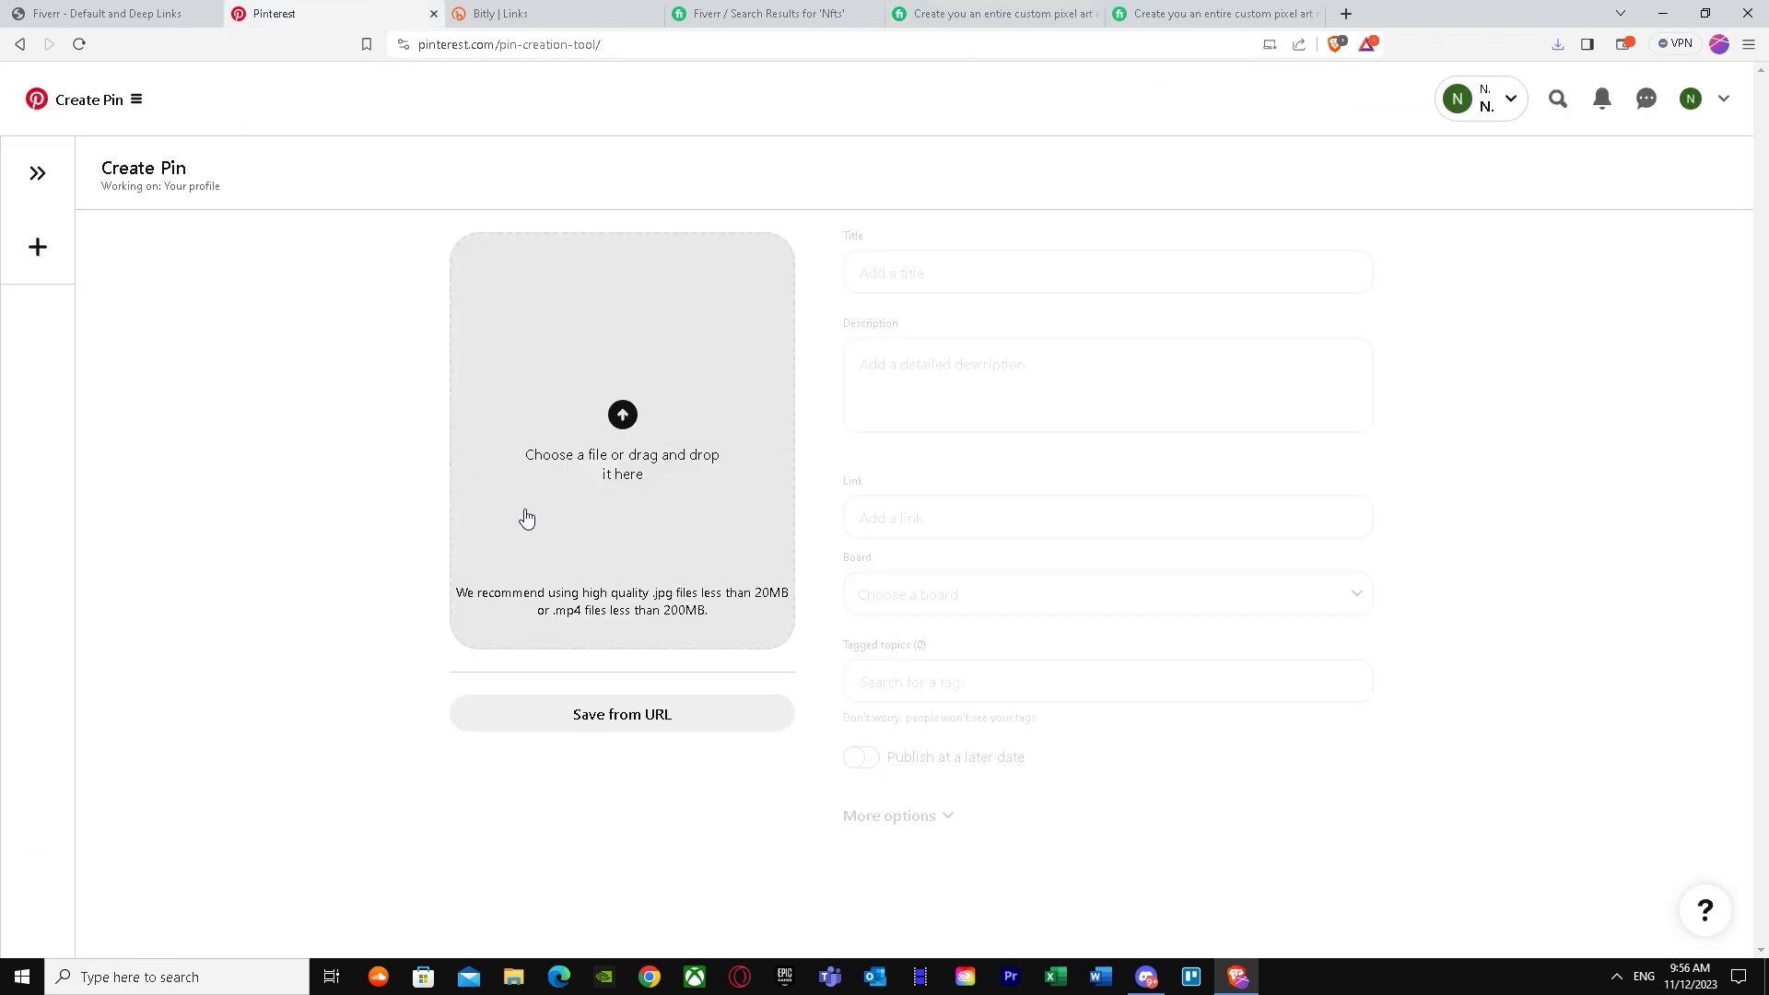
pyautogui.click(619, 427)
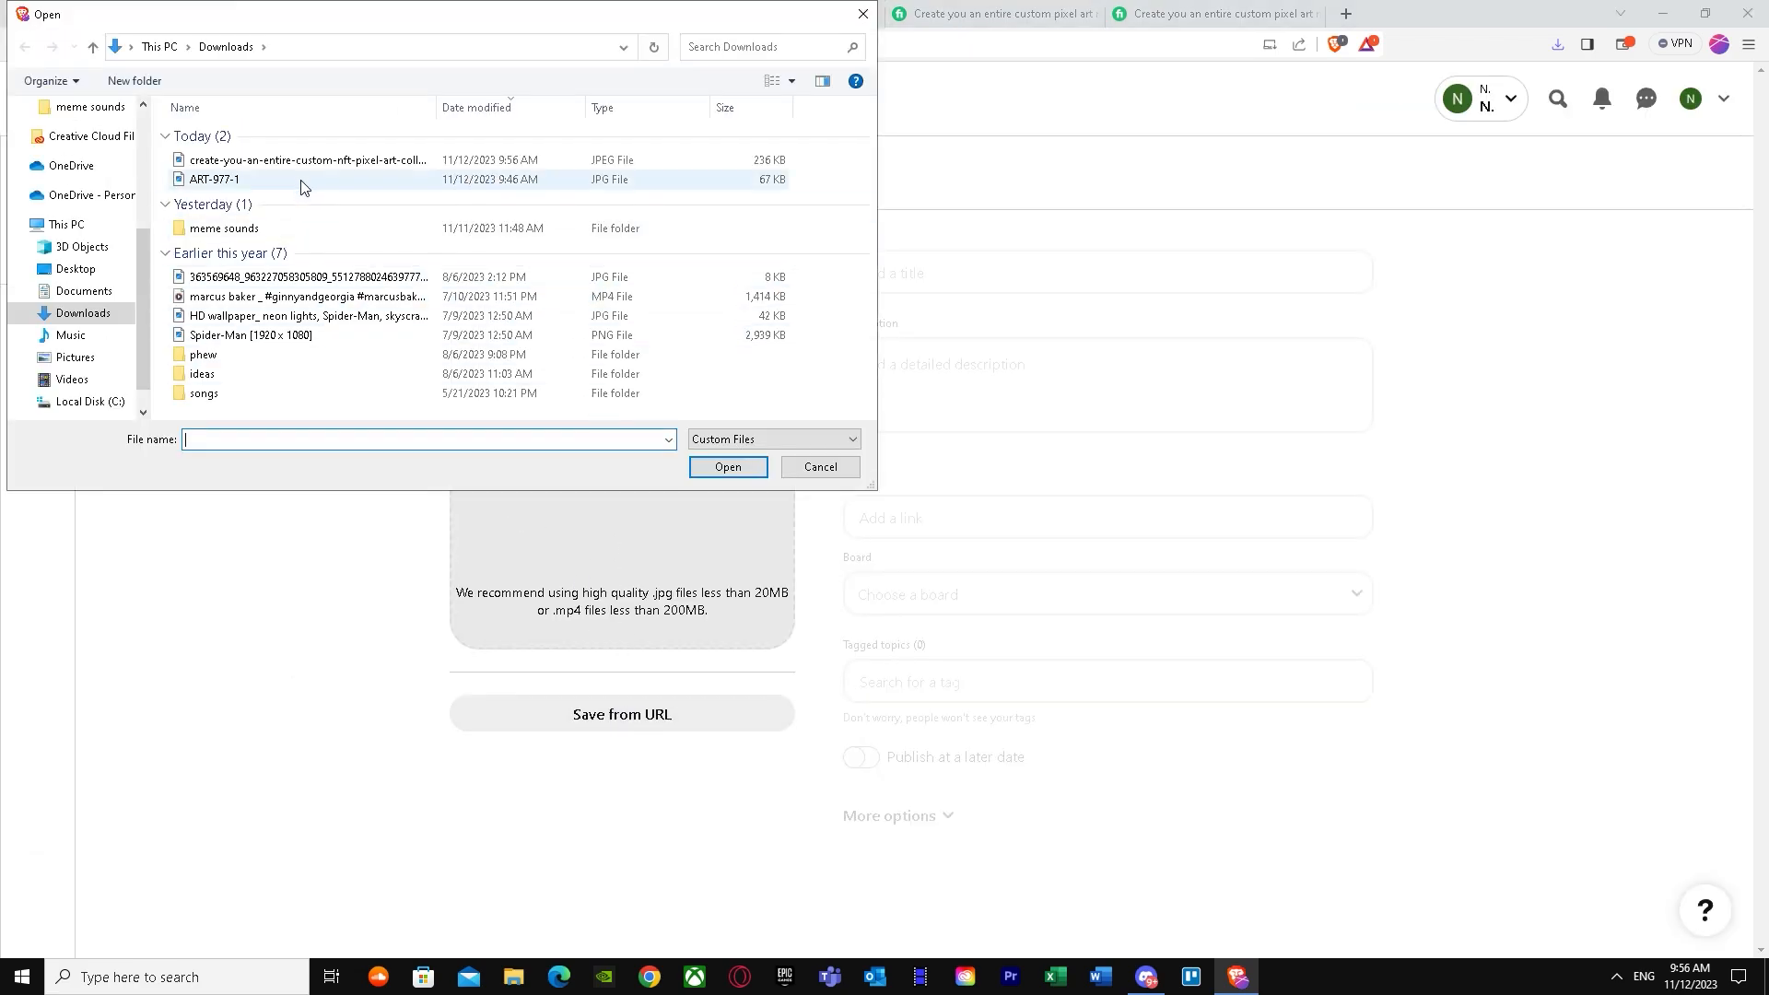
pyautogui.click(309, 162)
pyautogui.click(728, 467)
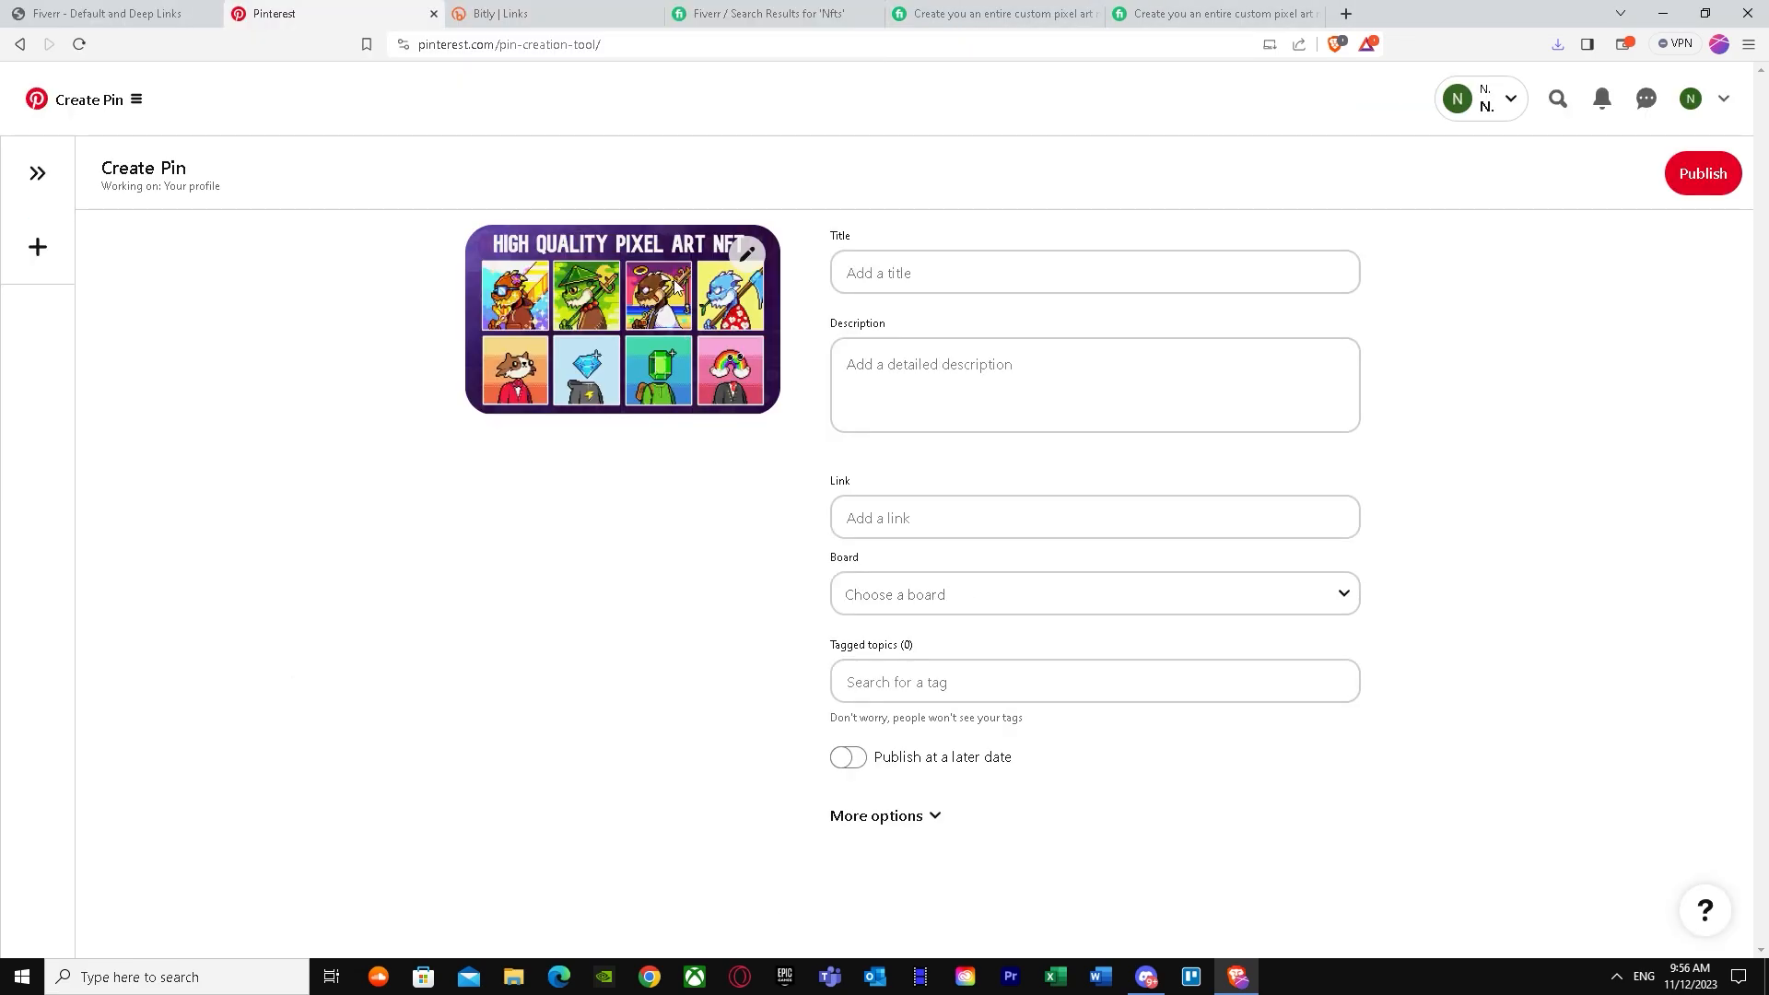
# Step: Copy the gig title "I will create you an entire custom pixel art nft collection" from Fiverr and paste it as the Pin's title
pyautogui.click(1198, 13)
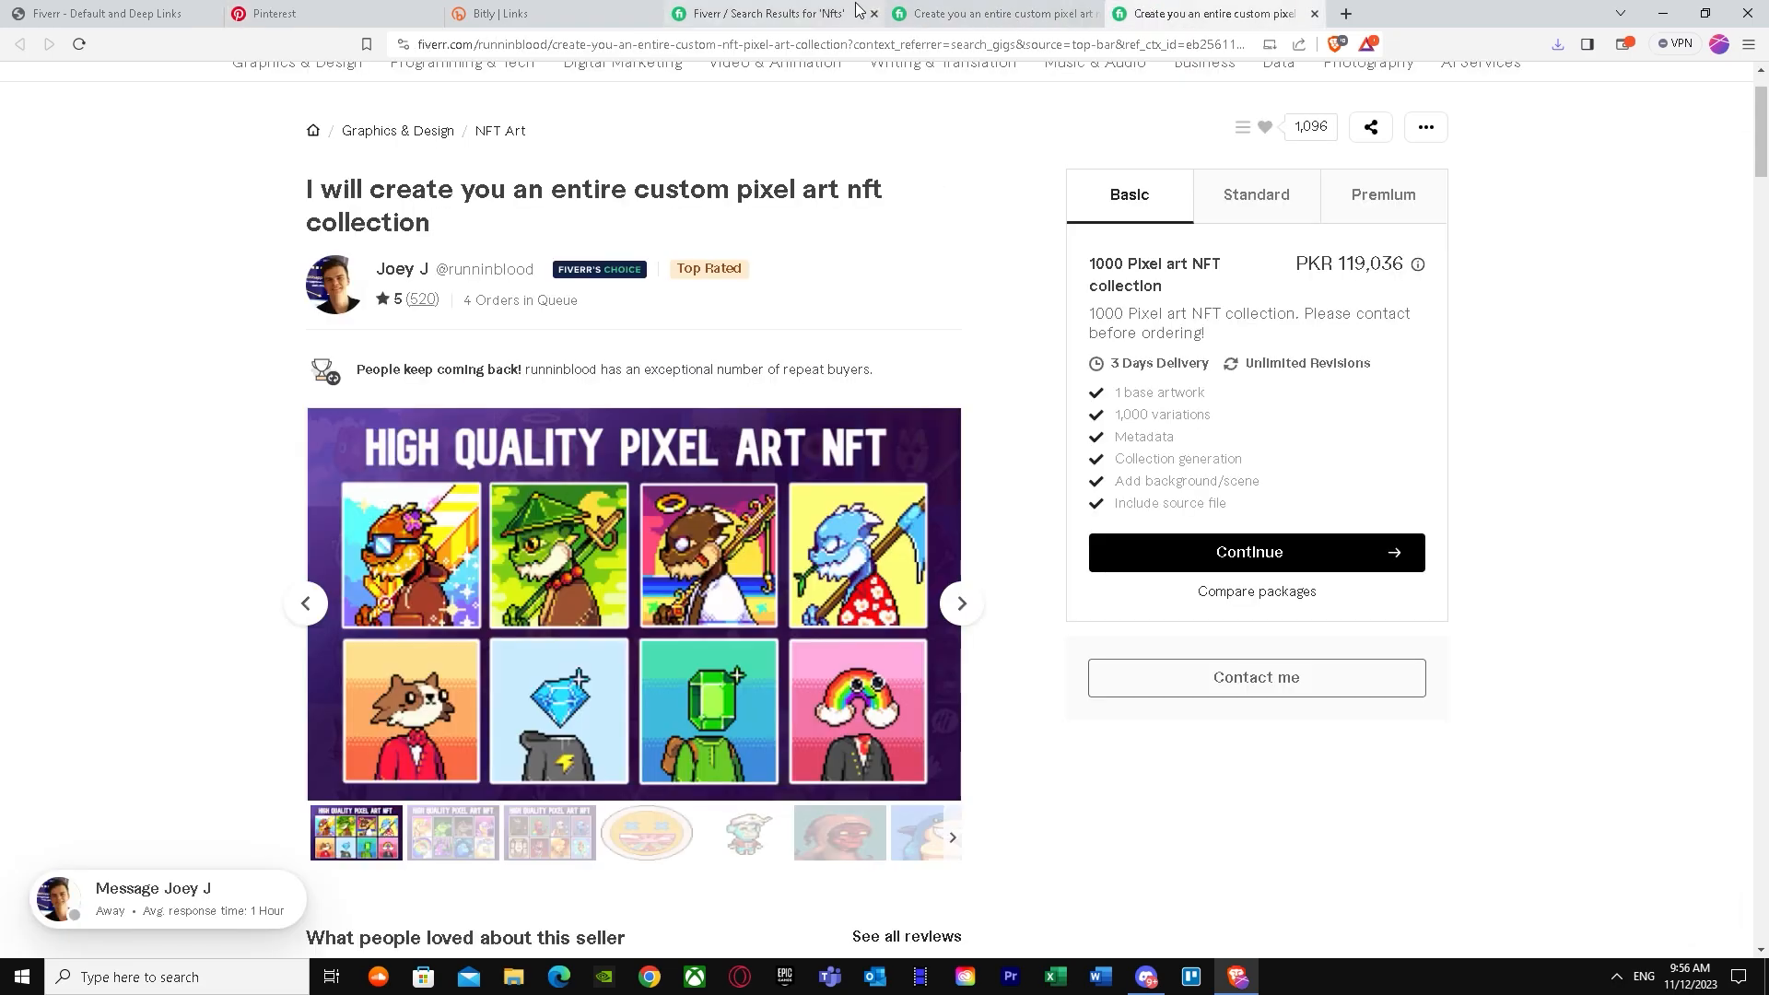
pyautogui.moveTo(298, 196); pyautogui.dragTo(432, 222)
pyautogui.rightClick(423, 210)
pyautogui.click(446, 221)
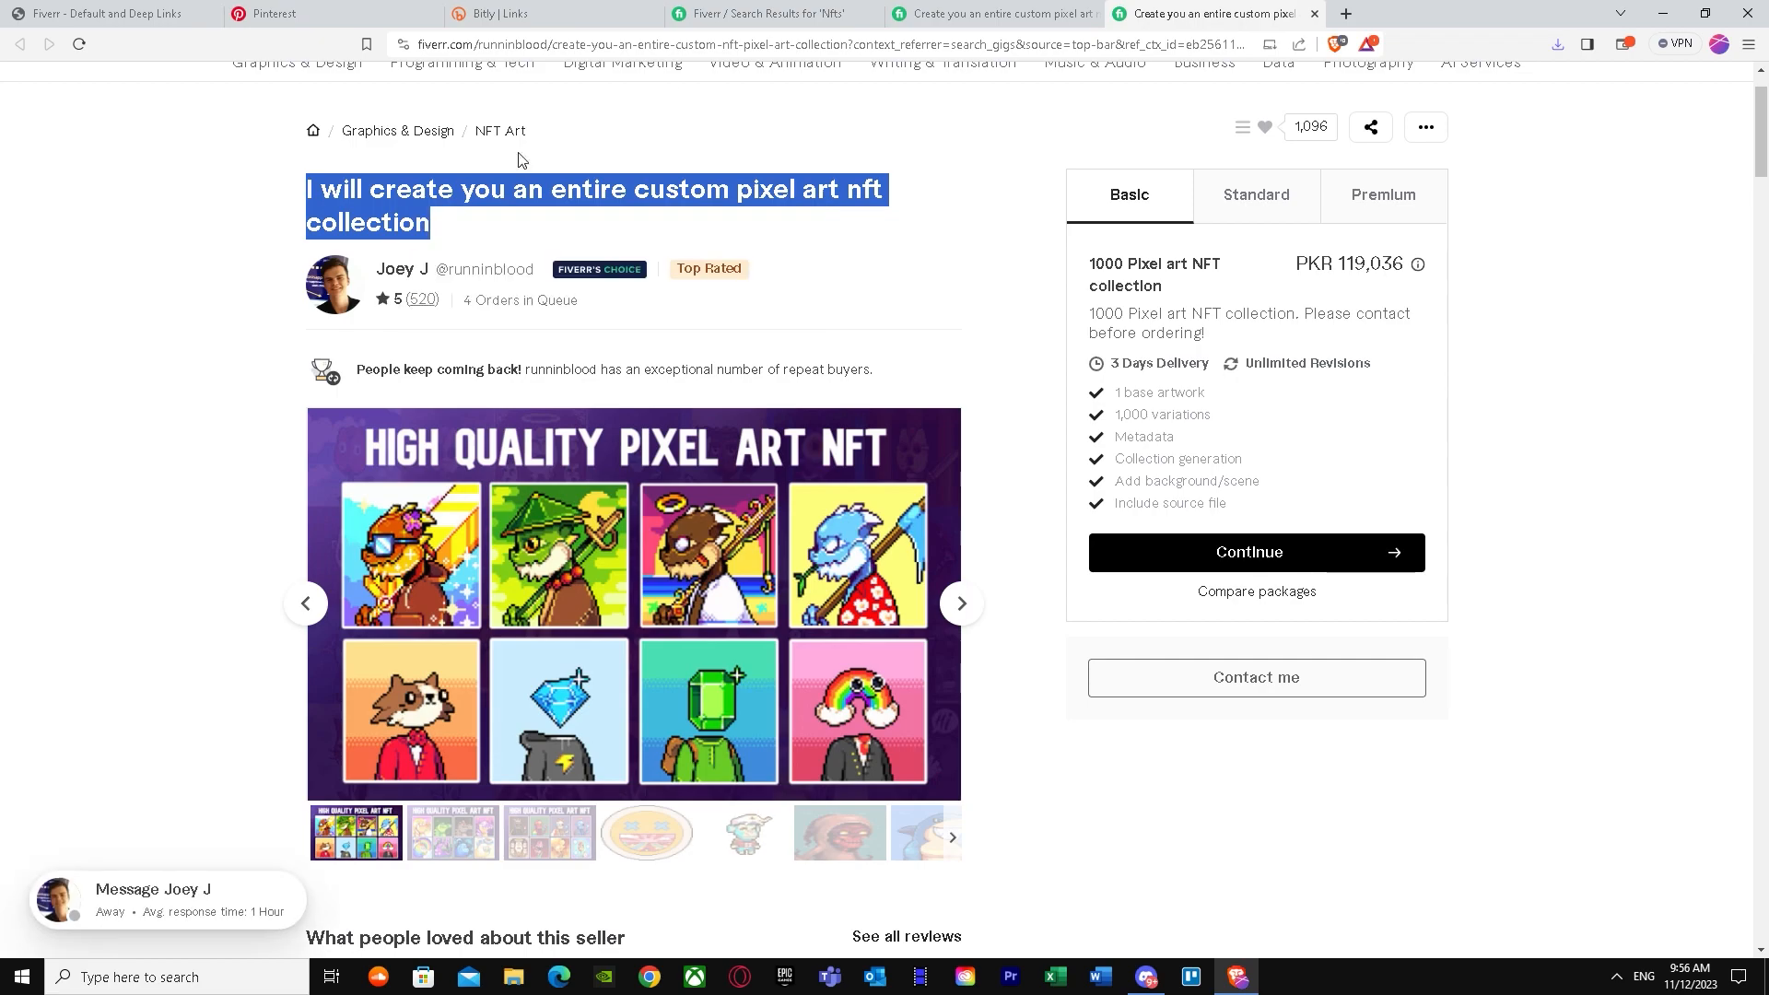
pyautogui.click(797, 13)
pyautogui.click(908, 13)
pyautogui.click(523, 11)
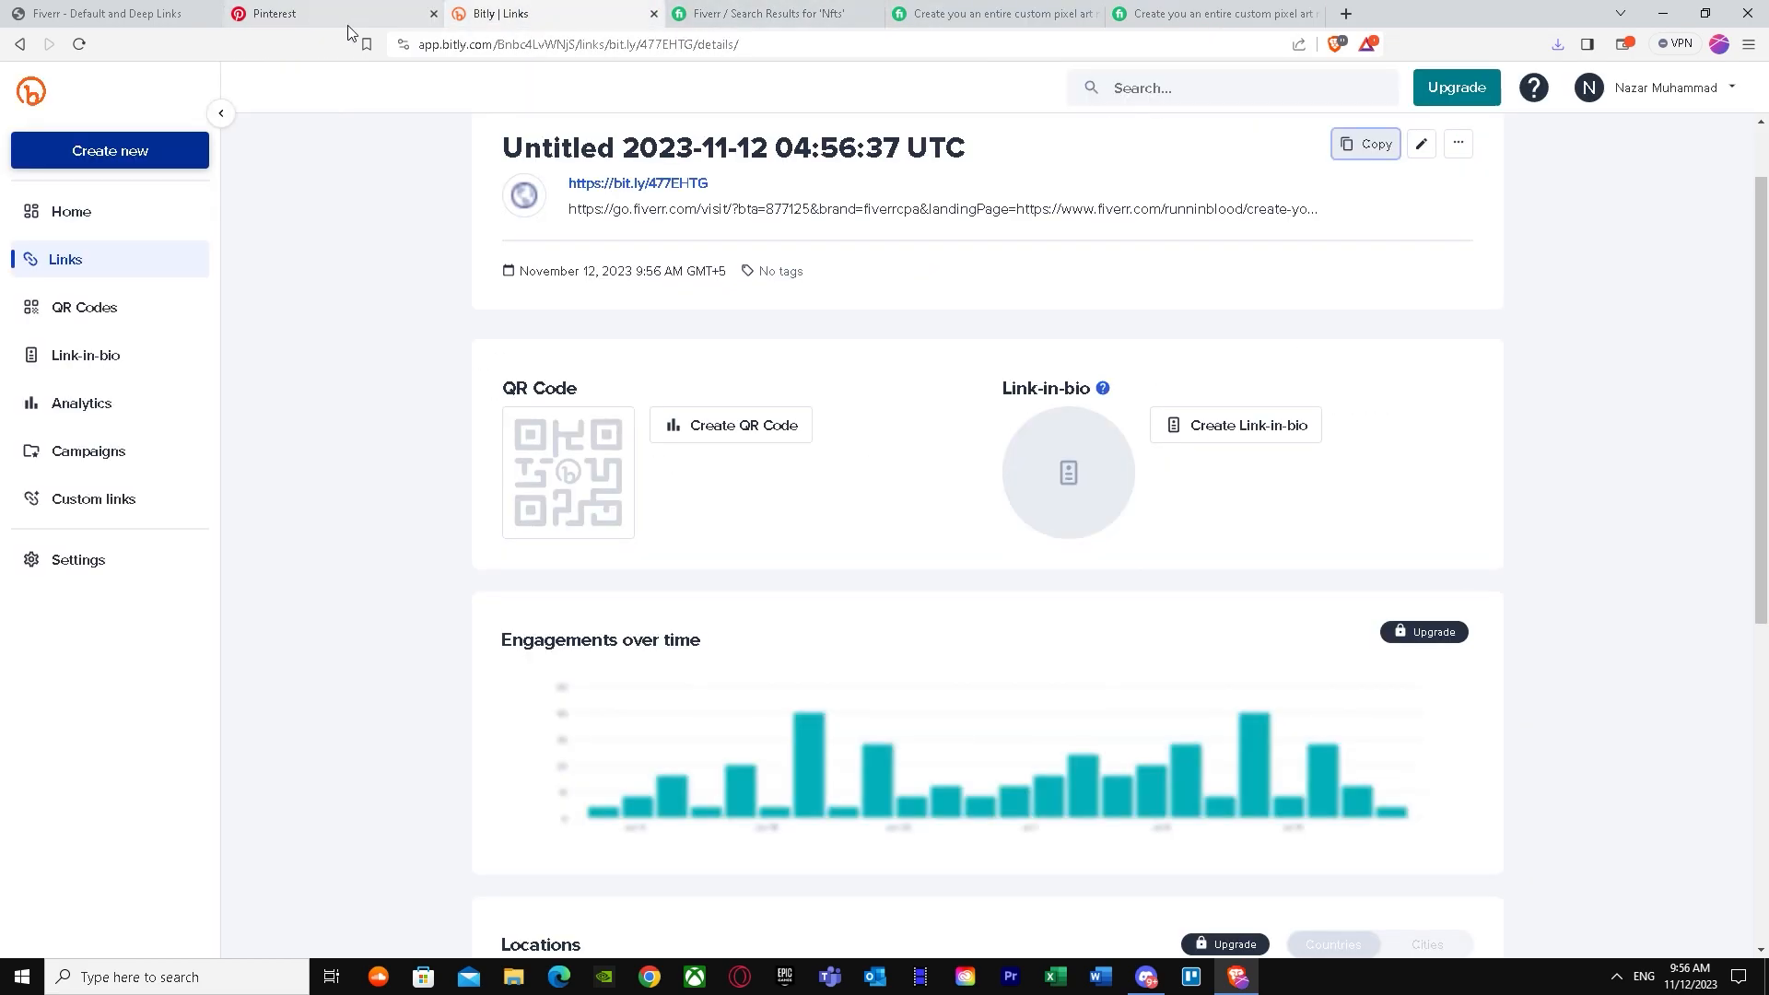
pyautogui.click(348, 16)
pyautogui.click(944, 276)
pyautogui.rightClick(935, 281)
pyautogui.click(983, 411)
# Step: Copy the Fiverr gig's description text under About this gig, down to its closing line inviting further questions
pyautogui.click(1192, 13)
pyautogui.scroll(-1, 516, 442)
pyautogui.scroll(1, 276, 479)
pyautogui.middleClick(241, 482)
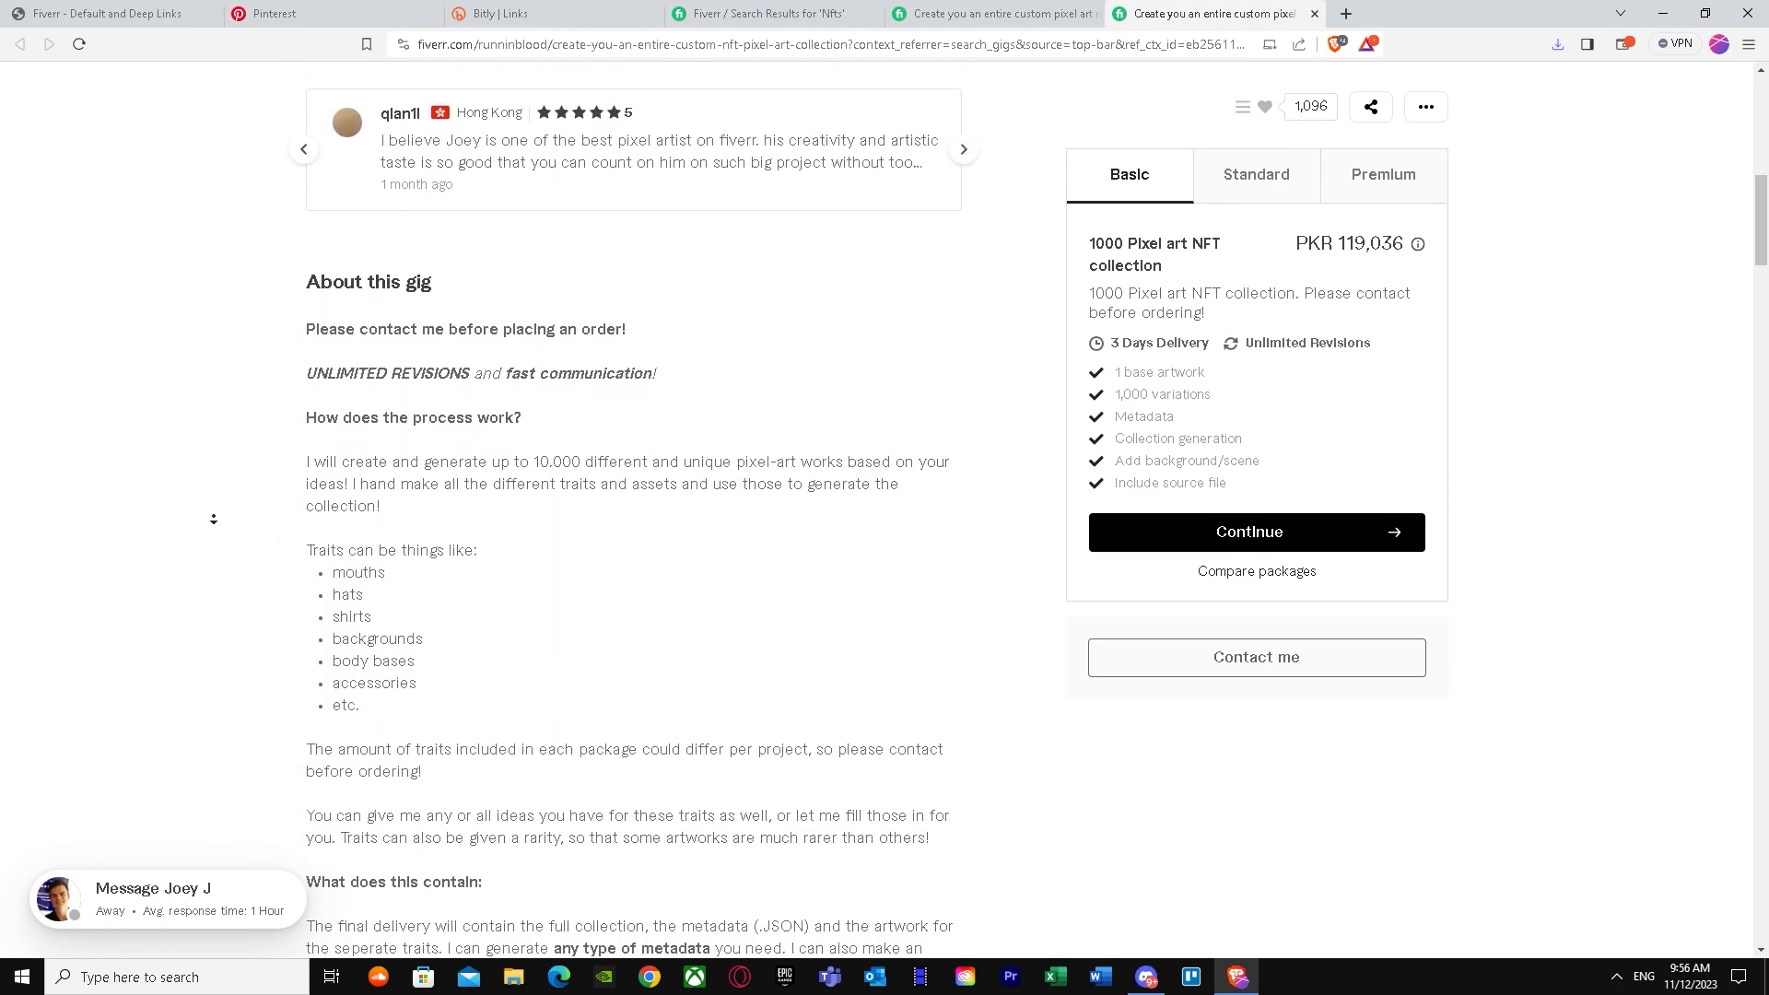
pyautogui.middleClick(214, 519)
pyautogui.scroll(2, 215, 517)
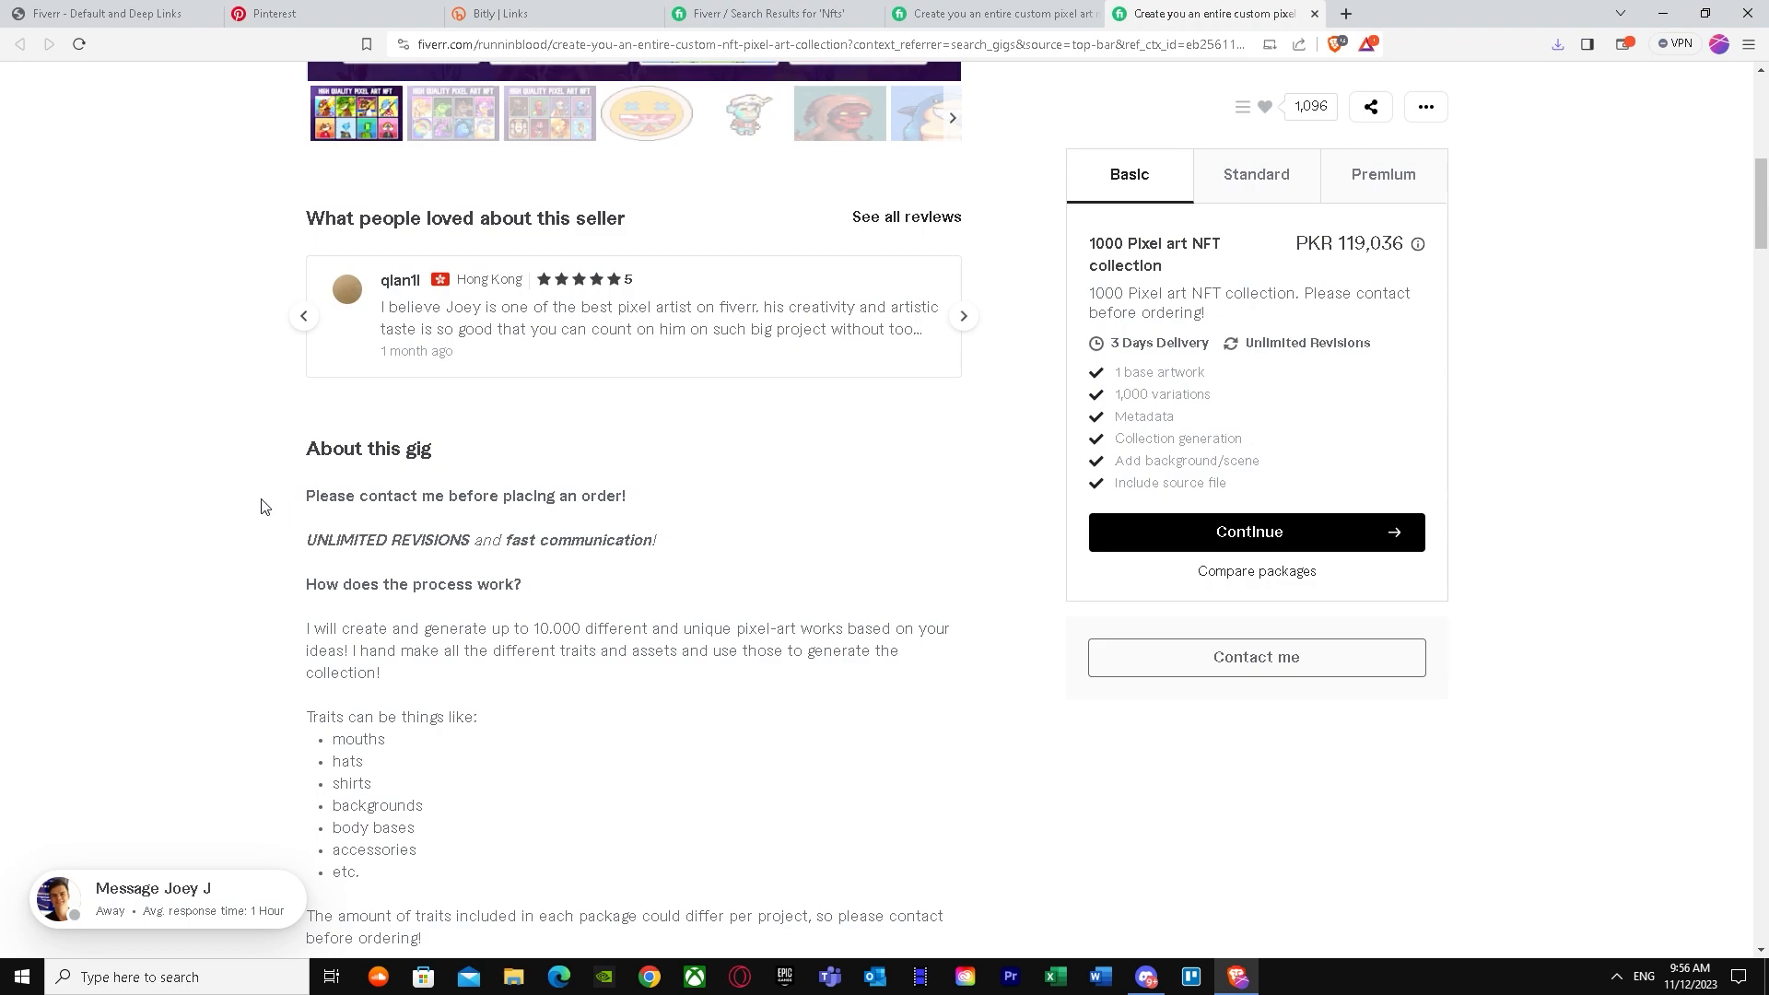
pyautogui.middleClick(246, 525)
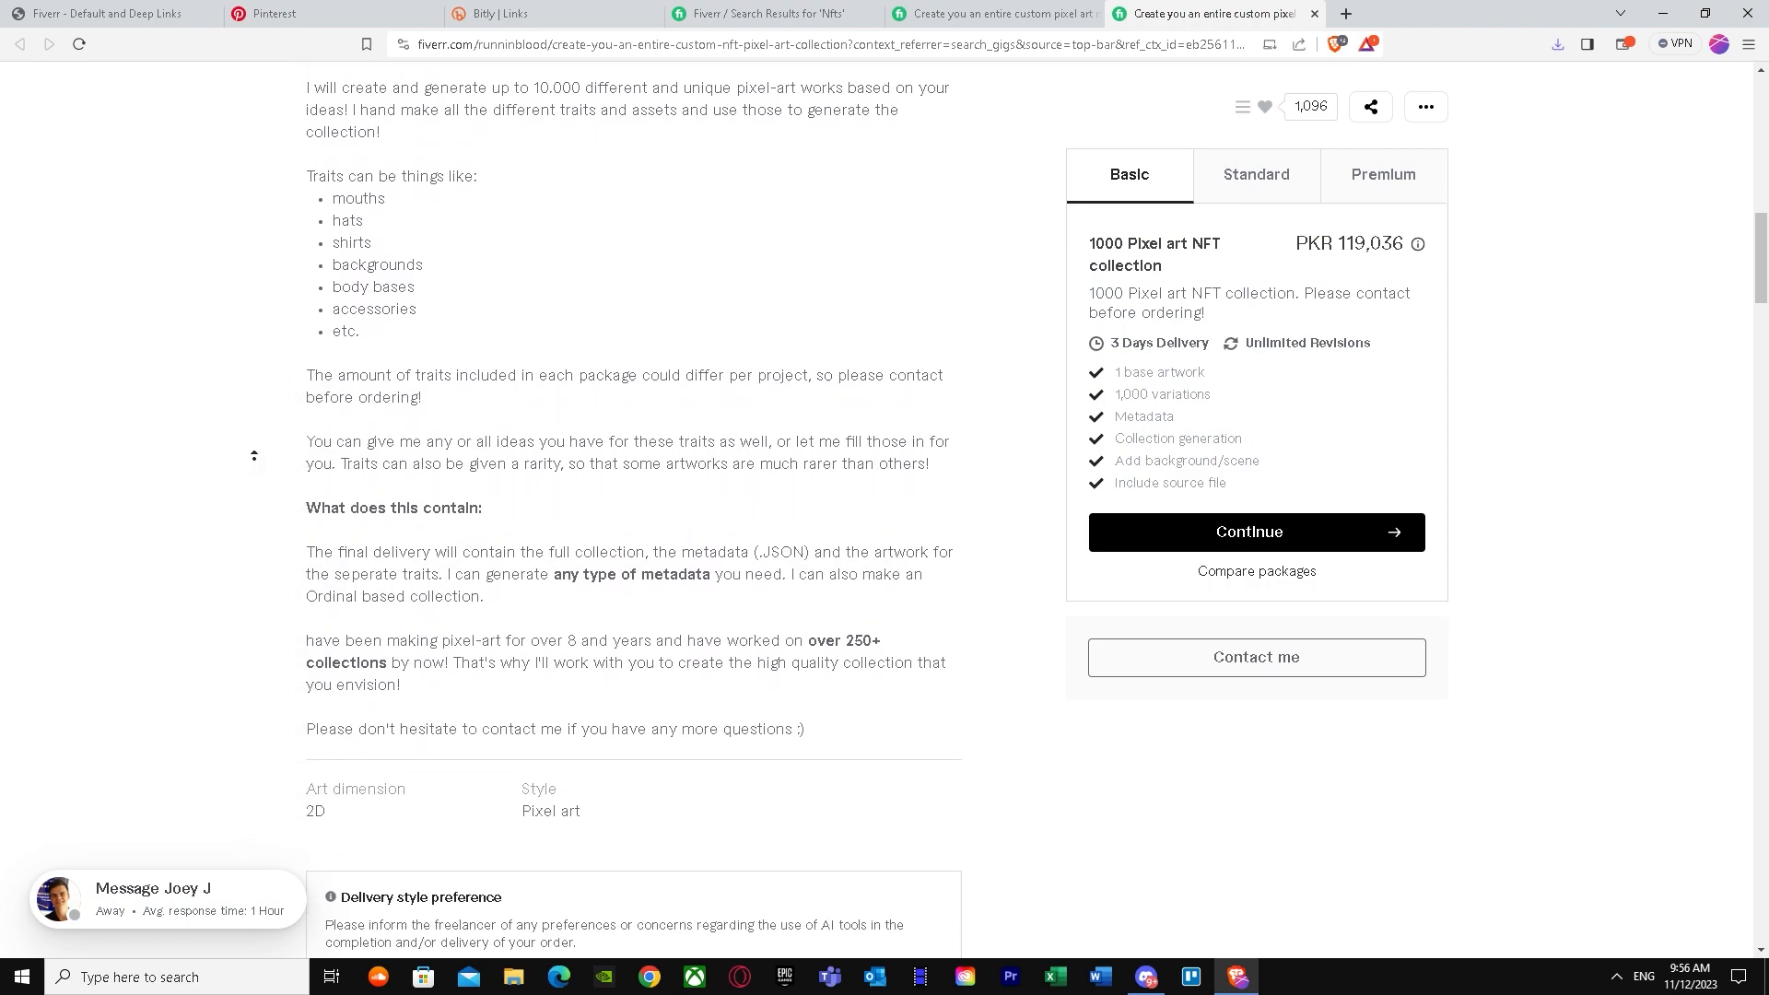
pyautogui.middleClick(231, 468)
pyautogui.moveTo(314, 219); pyautogui.dragTo(809, 571)
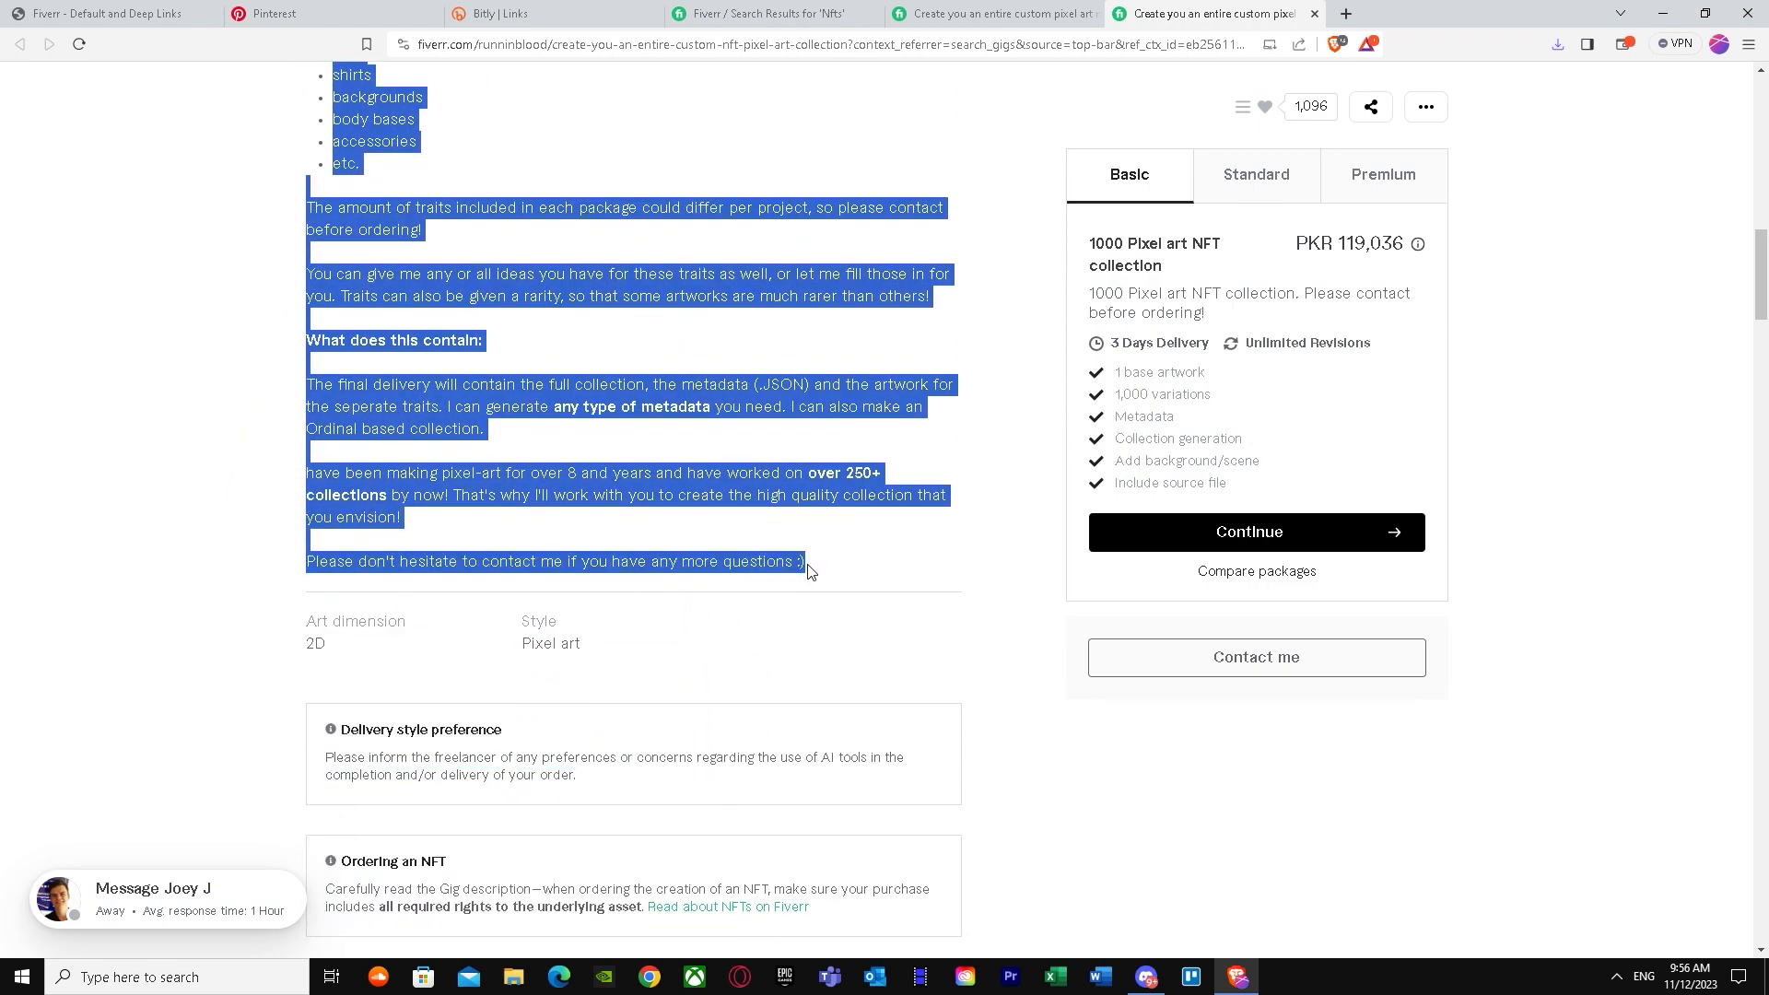
pyautogui.rightClick(576, 490)
pyautogui.click(619, 505)
# Step: Paste the copied gig description into the Pinterest Pin's description
pyautogui.click(711, 13)
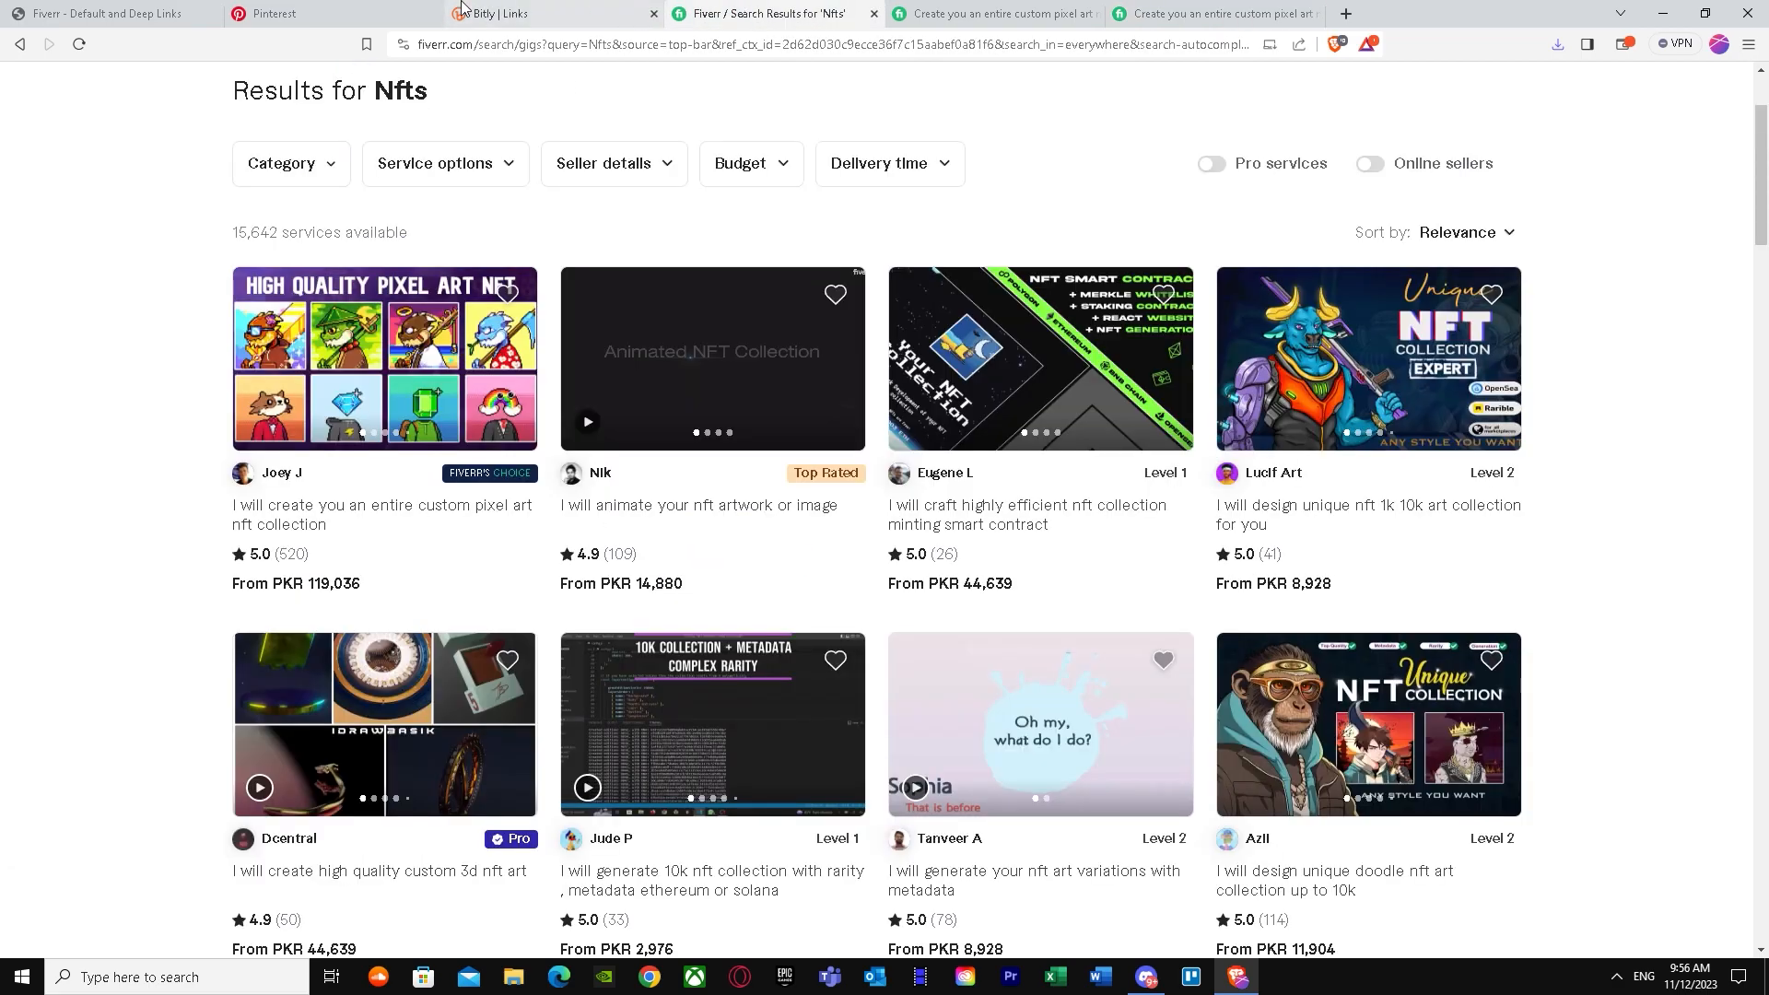
pyautogui.click(387, 14)
pyautogui.rightClick(876, 363)
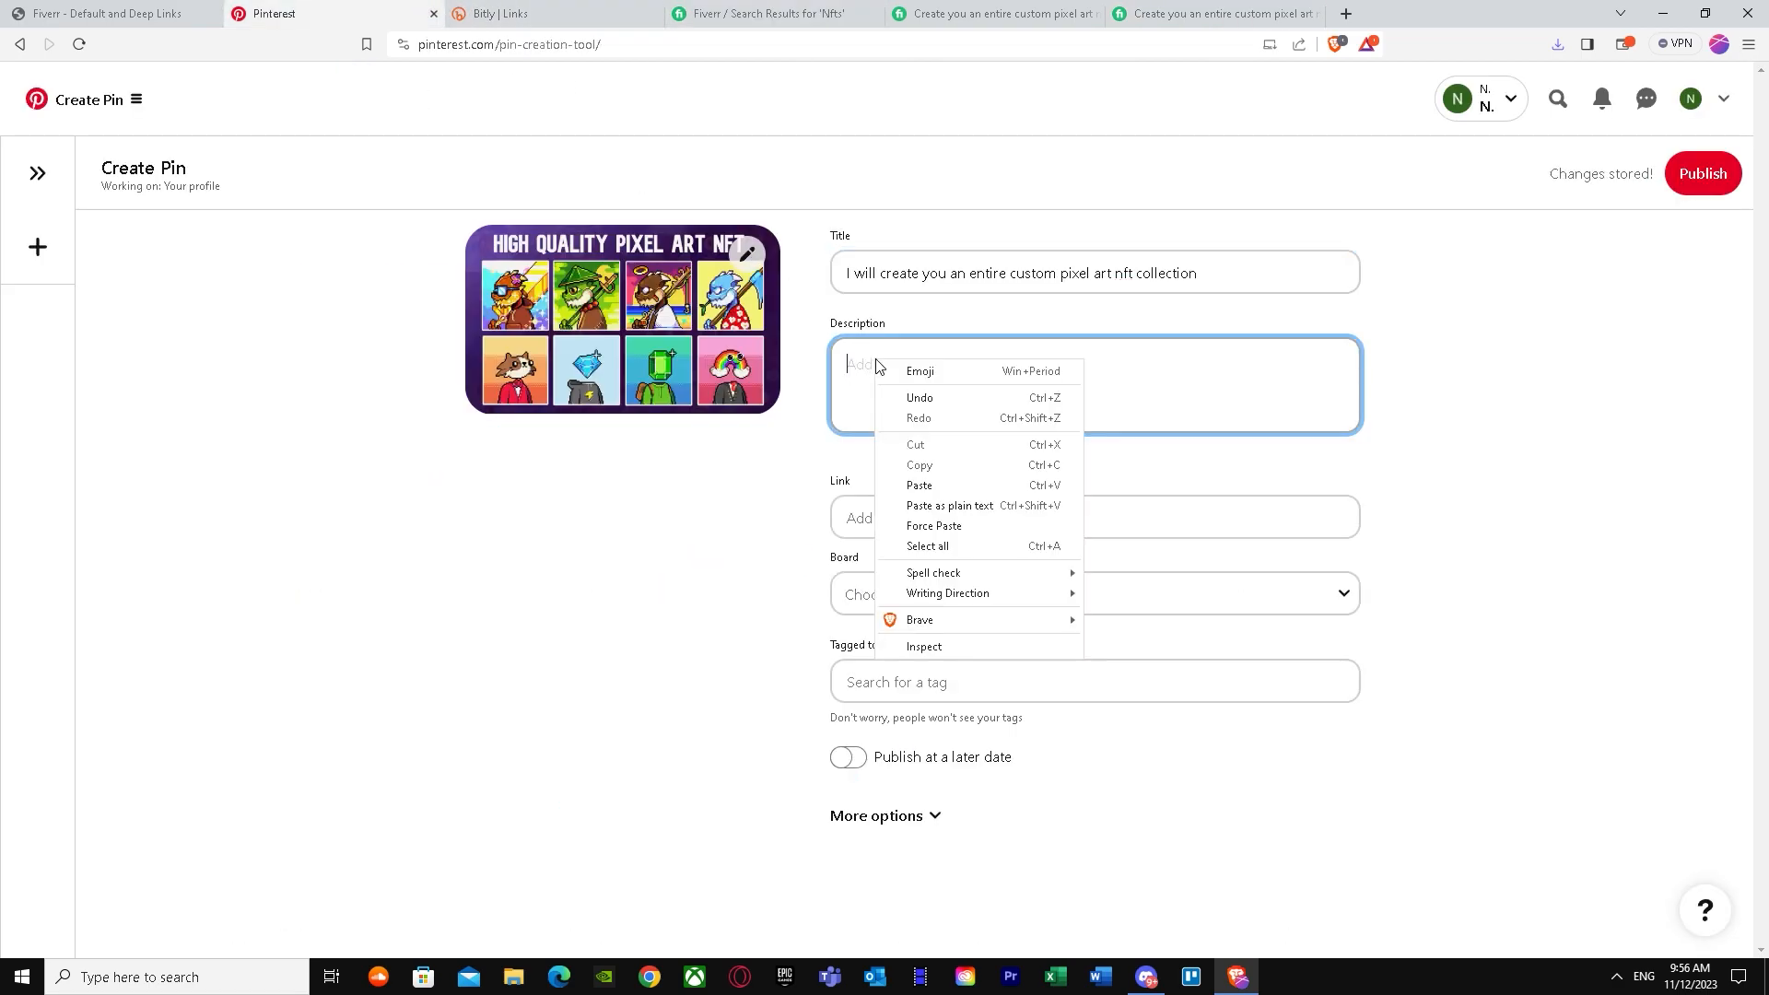
pyautogui.click(932, 479)
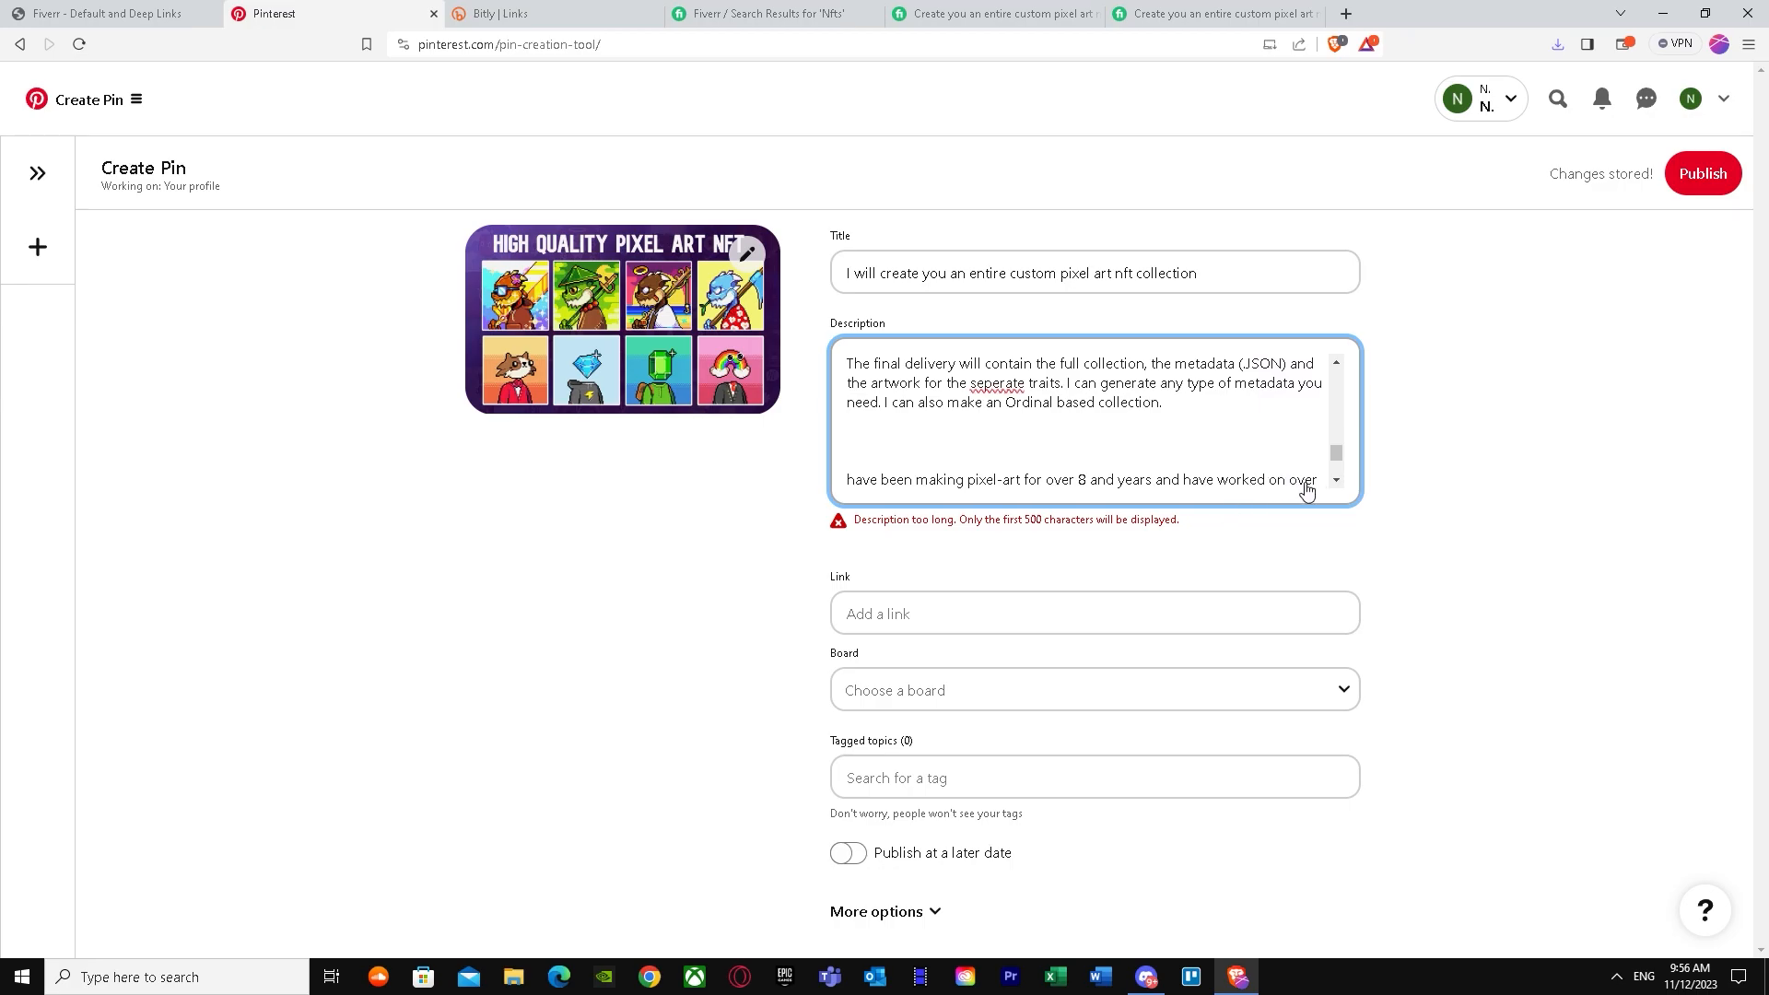
# Step: Shorten the Pin's description by deleting its ending back to the sentence about generating any type of metadata
pyautogui.moveTo(1336, 460); pyautogui.dragTo(1343, 479)
pyautogui.press('BackSpace')
pyautogui.press('BackSpace')
pyautogui.press('BackSpace')
pyautogui.press('BackSpace')
pyautogui.press('BackSpace')
pyautogui.press('BackSpace')
pyautogui.press('BackSpace')
pyautogui.press('BackSpace')
pyautogui.press('BackSpace')
pyautogui.press('BackSpace')
pyautogui.press('BackSpace')
pyautogui.press('BackSpace')
pyautogui.press('BackSpace')
pyautogui.press('BackSpace')
pyautogui.press('BackSpace')
pyautogui.press('BackSpace')
pyautogui.press('BackSpace')
pyautogui.press('BackSpace')
pyautogui.press('BackSpace')
pyautogui.press('BackSpace')
pyautogui.press('BackSpace')
pyautogui.press('BackSpace')
pyautogui.press('BackSpace')
pyautogui.press('BackSpace')
pyautogui.press('BackSpace')
pyautogui.press('BackSpace')
pyautogui.press('BackSpace')
pyautogui.press('BackSpace')
pyautogui.press('BackSpace')
pyautogui.press('BackSpace')
pyautogui.press('BackSpace')
pyautogui.press('BackSpace')
pyautogui.press('BackSpace')
pyautogui.press('BackSpace')
pyautogui.press('BackSpace')
pyautogui.press('BackSpace')
pyautogui.press('BackSpace')
pyautogui.press('BackSpace')
pyautogui.press('BackSpace')
pyautogui.press('BackSpace')
pyautogui.press('BackSpace')
pyautogui.press('BackSpace')
pyautogui.press('BackSpace')
pyautogui.press('BackSpace')
pyautogui.press('BackSpace')
pyautogui.press('BackSpace')
pyautogui.press('BackSpace')
pyautogui.press('BackSpace')
pyautogui.press('BackSpace')
pyautogui.press('BackSpace')
pyautogui.press('BackSpace')
pyautogui.press('BackSpace')
pyautogui.press('BackSpace')
pyautogui.press('BackSpace')
pyautogui.press('BackSpace')
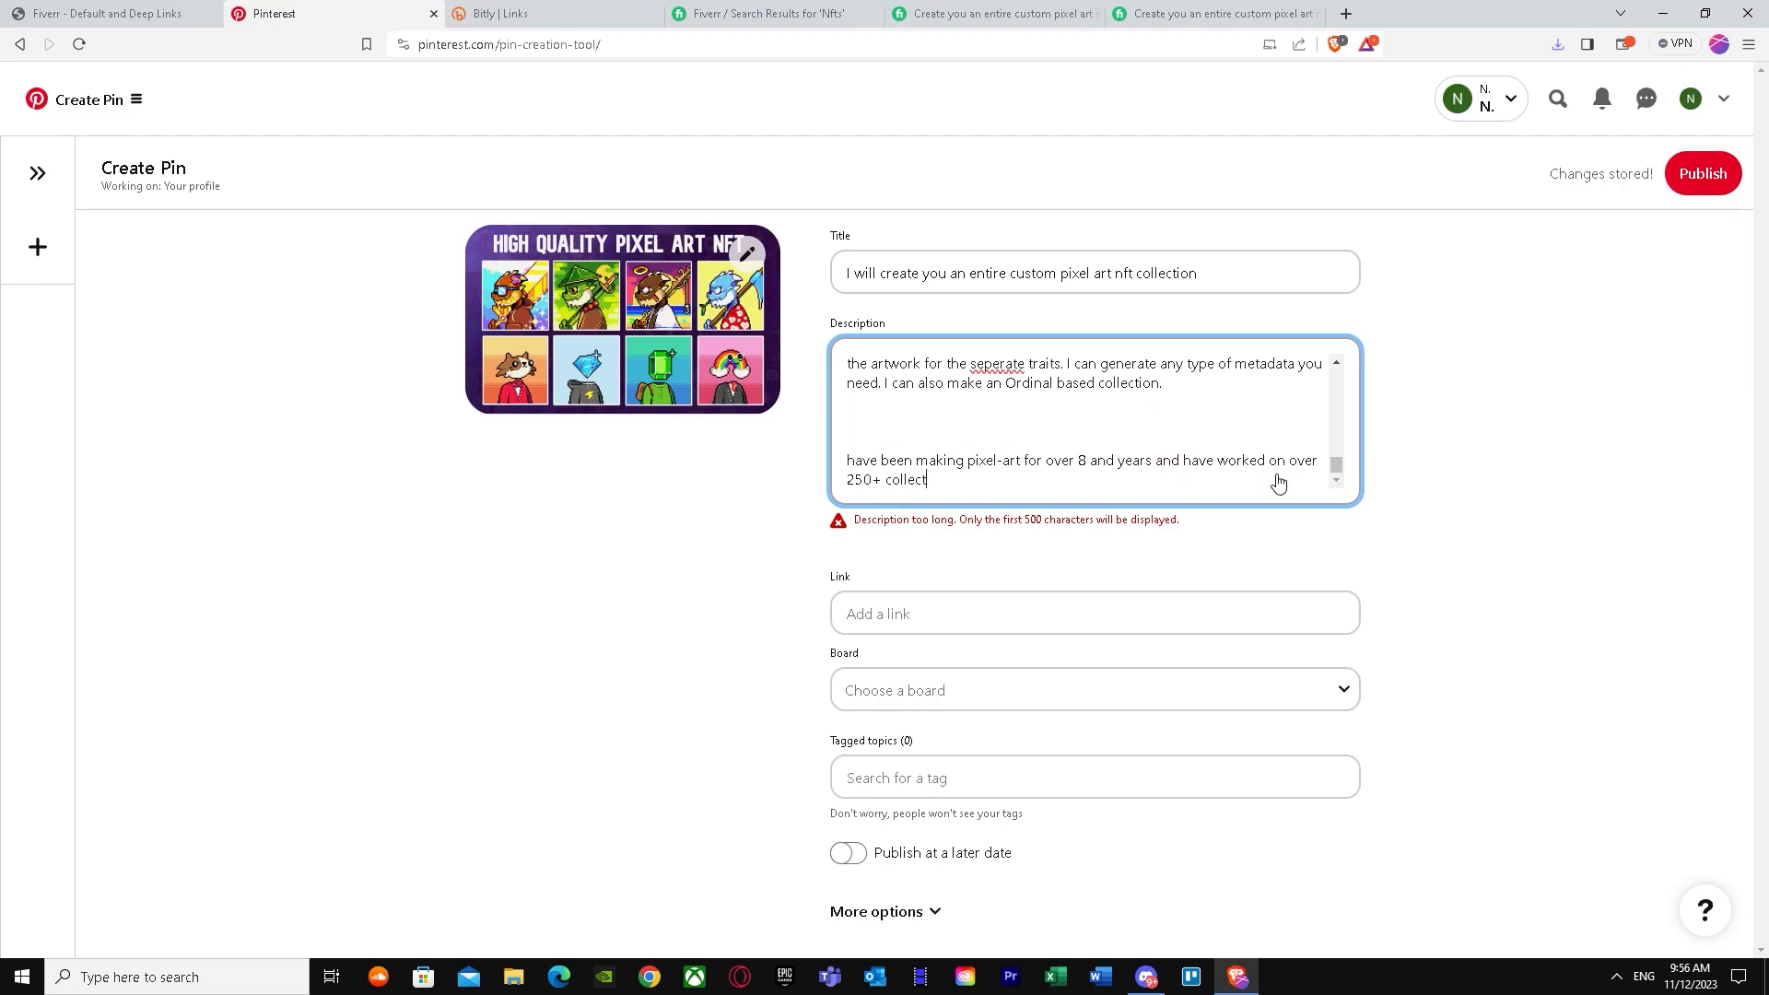
pyautogui.press('BackSpace')
pyautogui.press('BackSpace')
pyautogui.press('BackSpace')
pyautogui.press('BackSpace')
pyautogui.press('BackSpace')
pyautogui.press('BackSpace')
pyautogui.press('BackSpace')
pyautogui.press('BackSpace')
pyautogui.press('BackSpace')
pyautogui.press('BackSpace')
pyautogui.press('BackSpace')
pyautogui.press('BackSpace')
pyautogui.press('BackSpace')
pyautogui.press('BackSpace')
pyautogui.press('BackSpace')
pyautogui.press('BackSpace')
pyautogui.press('BackSpace')
pyautogui.press('BackSpace')
pyautogui.press('BackSpace')
pyautogui.press('BackSpace')
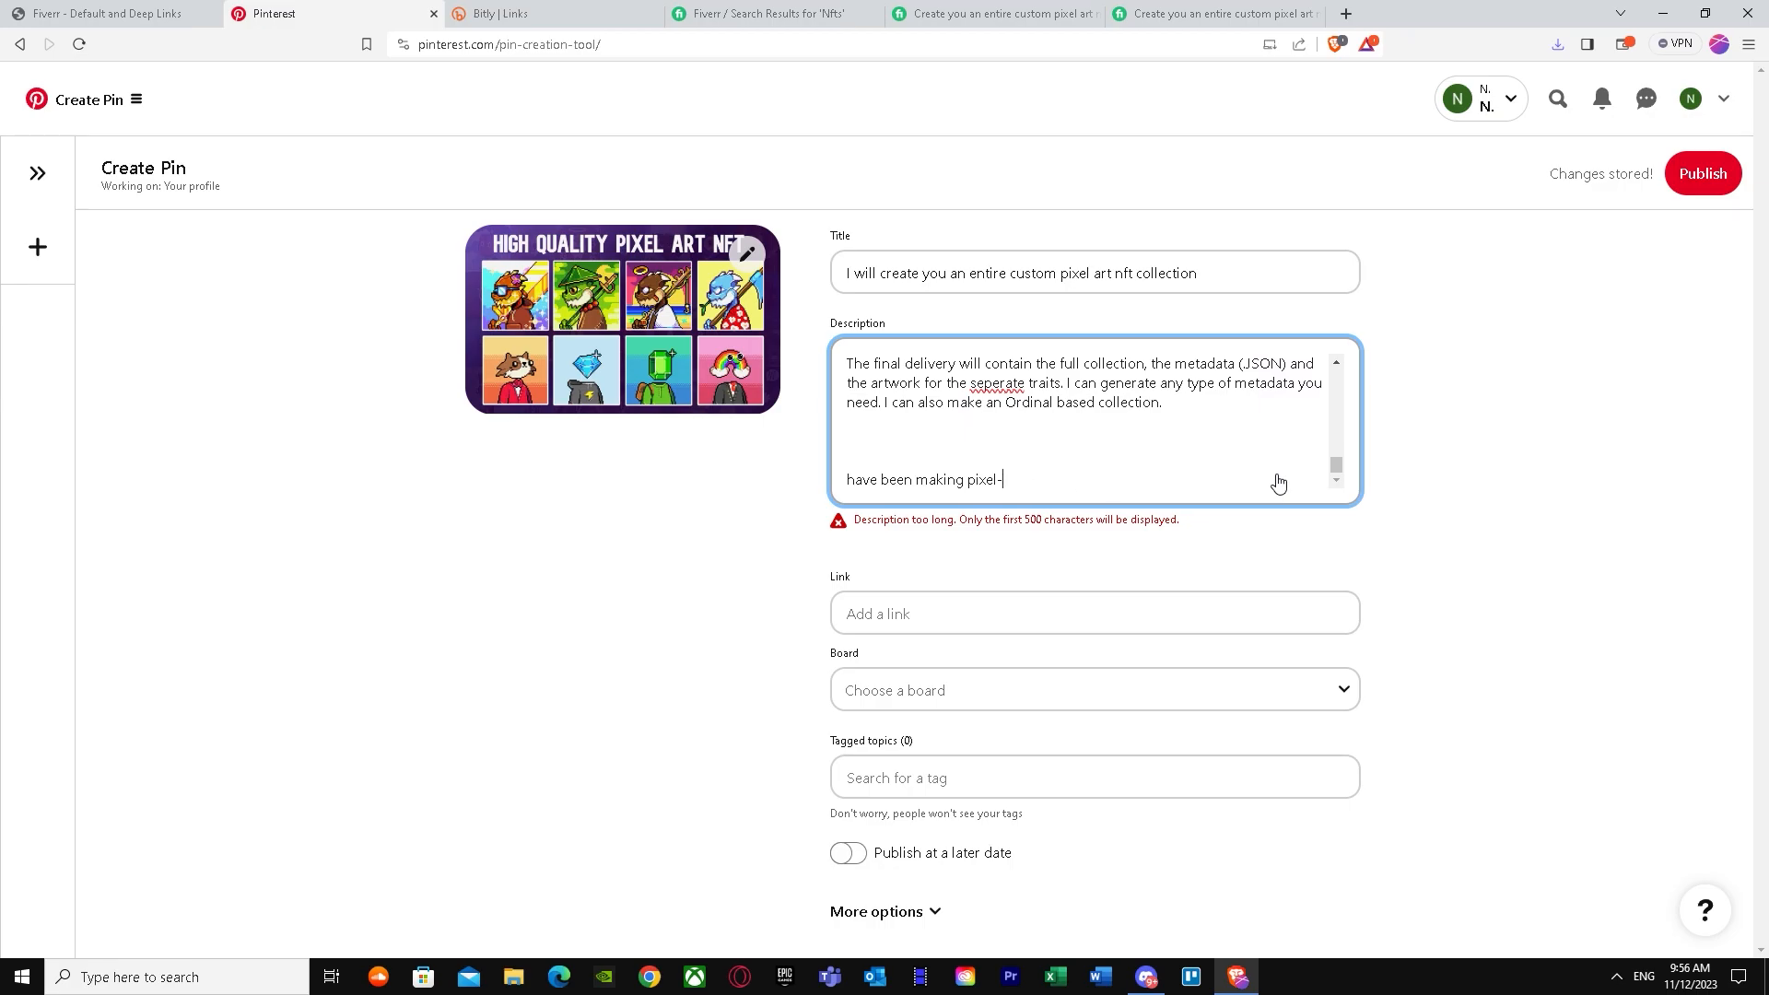
pyautogui.press('BackSpace')
pyautogui.press('BackSpace')
pyautogui.press('BackSpace')
pyautogui.press('BackSpace')
pyautogui.press('BackSpace')
pyautogui.press('BackSpace')
pyautogui.press('BackSpace')
pyautogui.press('BackSpace')
pyautogui.press('BackSpace')
pyautogui.press('BackSpace')
pyautogui.press('BackSpace')
pyautogui.press('BackSpace')
pyautogui.press('BackSpace')
pyautogui.press('BackSpace')
pyautogui.press('BackSpace')
pyautogui.press('BackSpace')
pyautogui.press('BackSpace')
pyautogui.press('BackSpace')
pyautogui.press('BackSpace')
pyautogui.press('BackSpace')
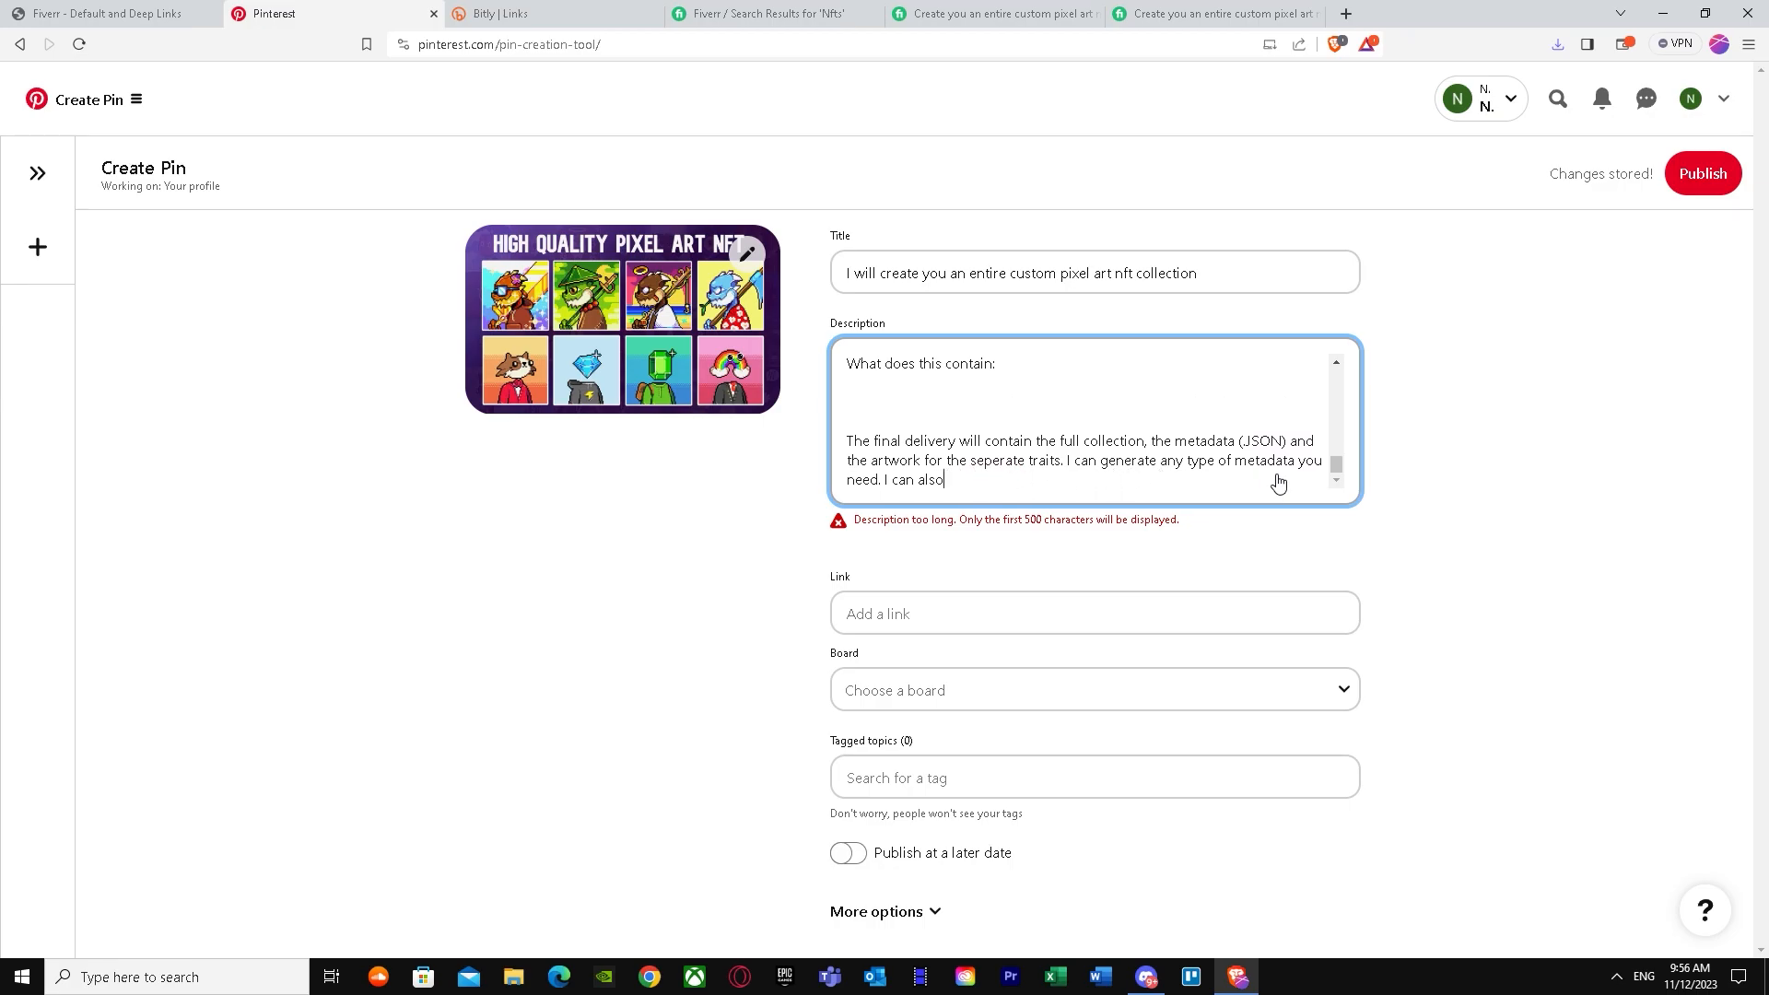
pyautogui.press('BackSpace')
pyautogui.press('BackSpace')
# Step: Remove the blank lines around the "What does this contain:" heading near the end of the Pin's description
pyautogui.moveTo(1343, 471)
pyautogui.mouseDown()
pyautogui.moveTo(1335, 406)
pyautogui.moveTo(1337, 474)
pyautogui.mouseUp()
pyautogui.click(1134, 411)
pyautogui.press('BackSpace')
pyautogui.press('BackSpace')
pyautogui.press('BackSpace')
pyautogui.click(953, 402)
pyautogui.press('BackSpace')
pyautogui.press('BackSpace')
pyautogui.press('BackSpace')
# Step: Remove the blank lines before the description's "The amount of traits included" and "You can give me any or all ideas" paragraphs
pyautogui.scroll(1, 936, 404)
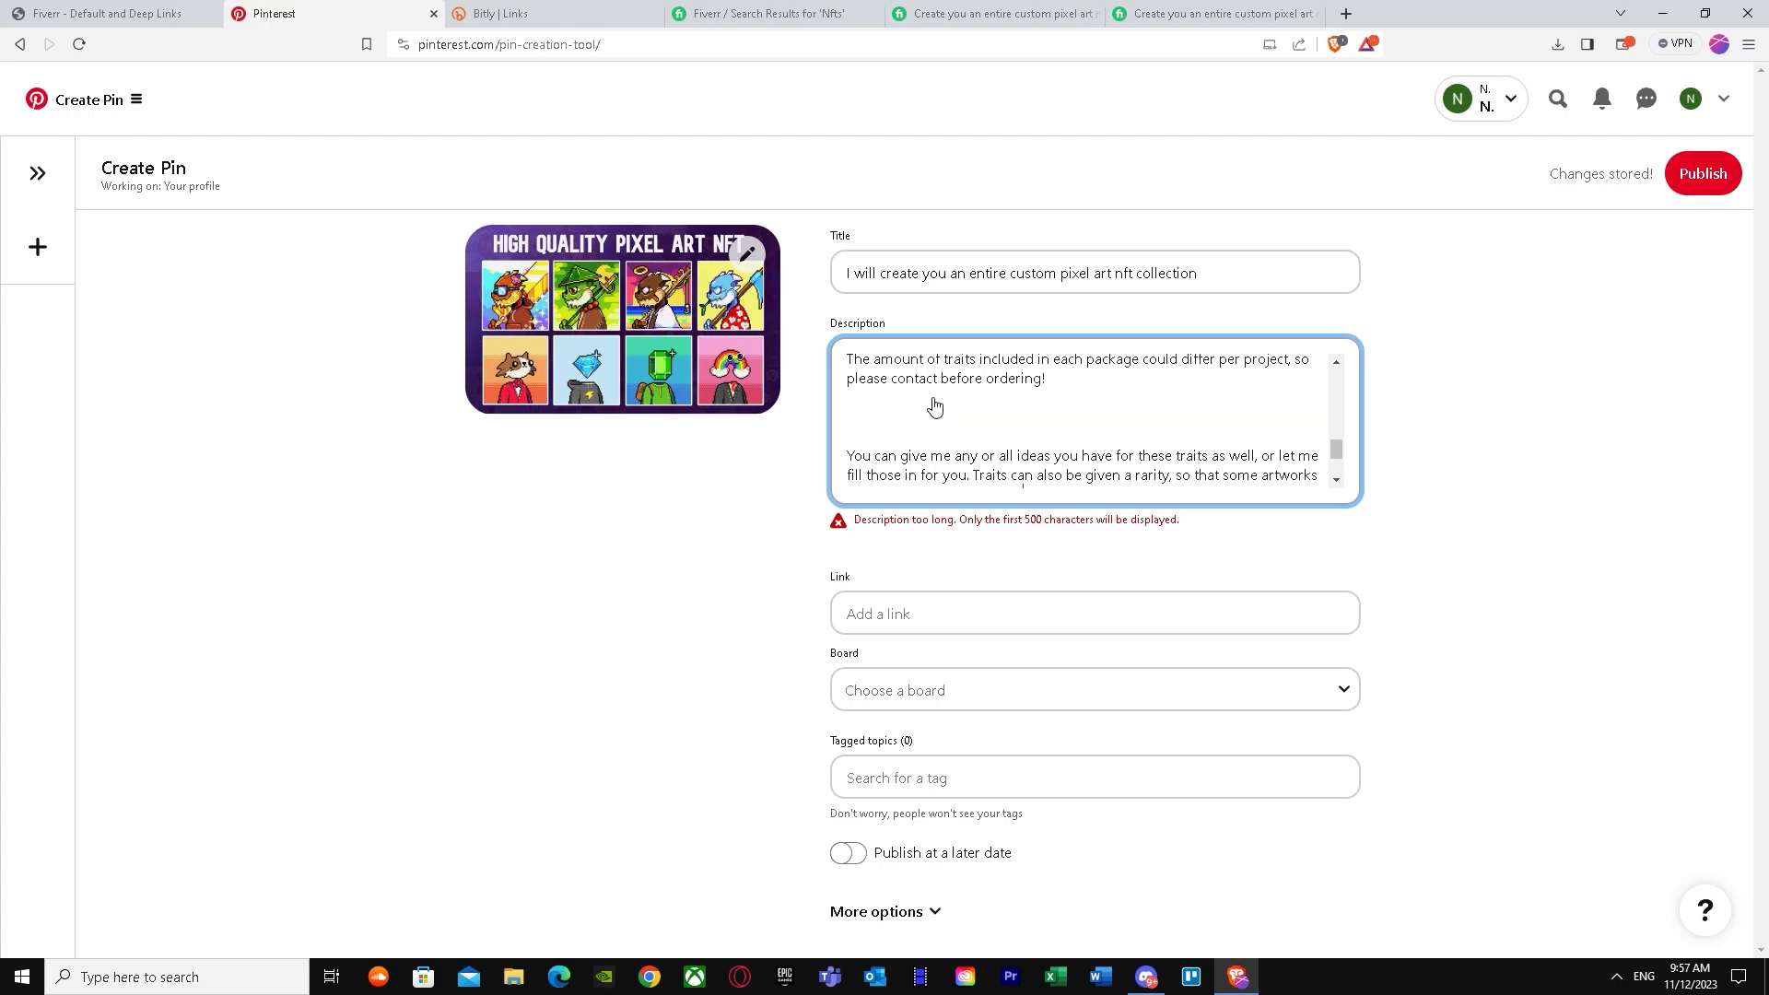
pyautogui.press('BackSpace')
pyautogui.press('BackSpace')
pyautogui.press('BackSpace')
pyautogui.scroll(2, 909, 419)
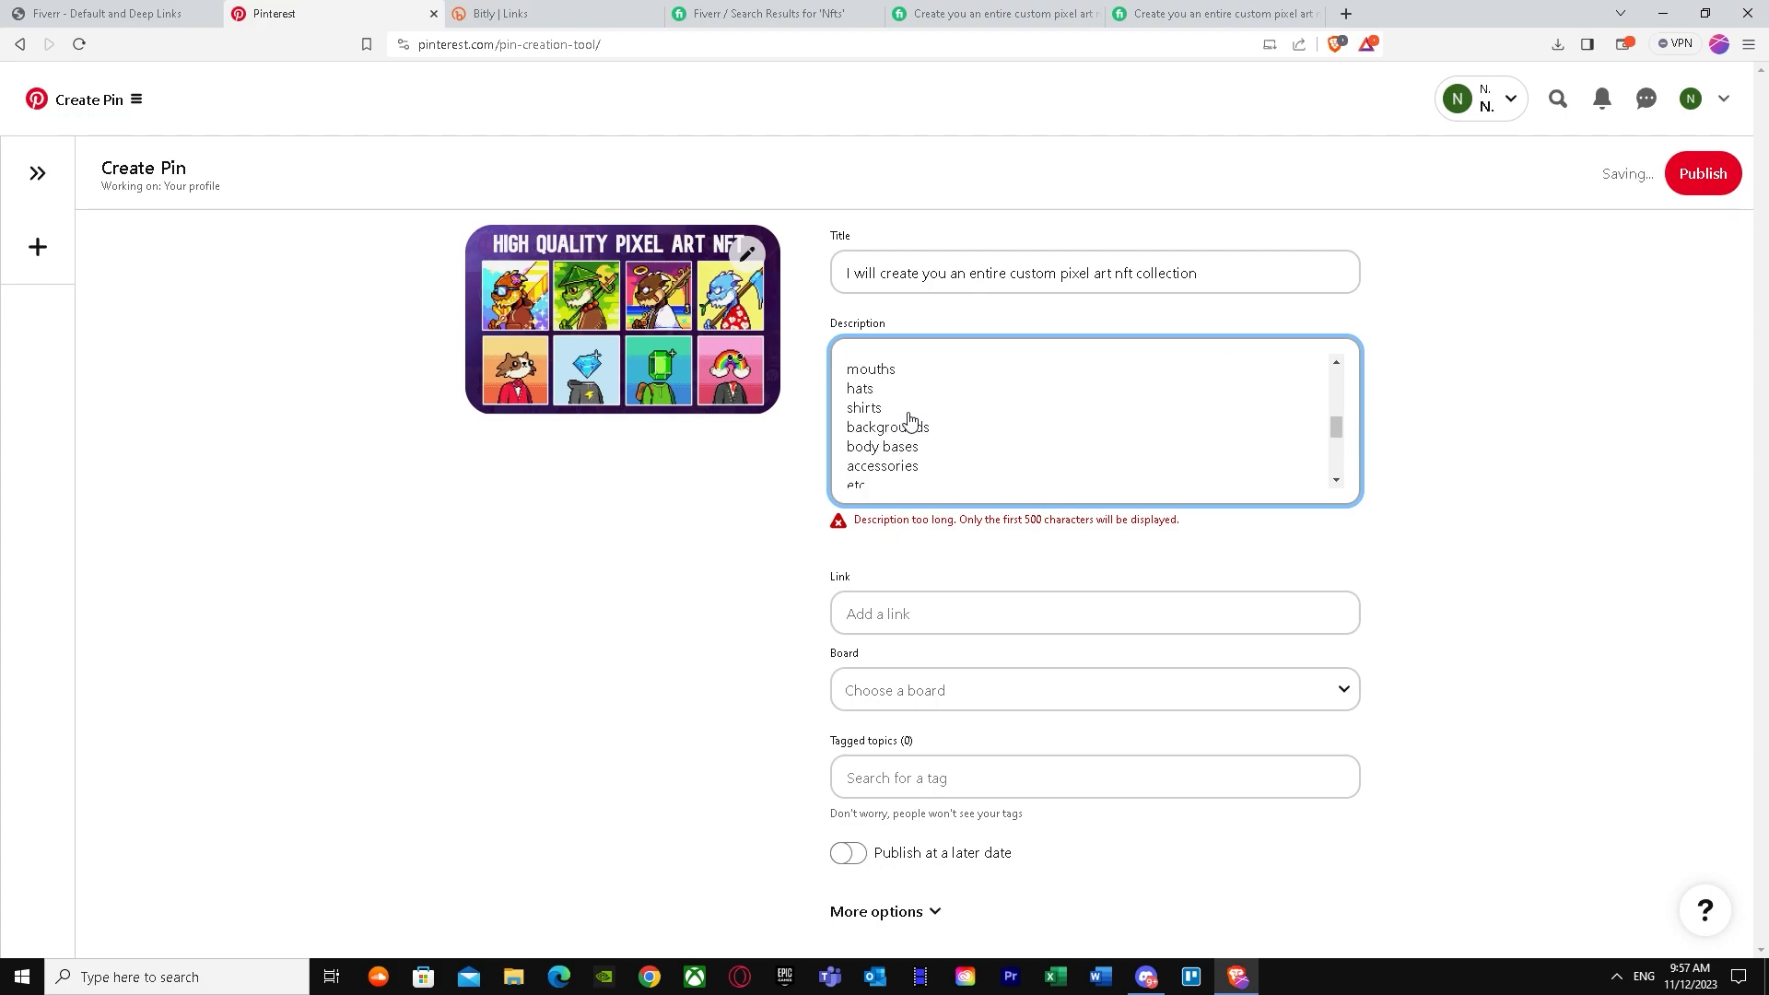
pyautogui.scroll(-2, 882, 481)
pyautogui.scroll(1, 871, 435)
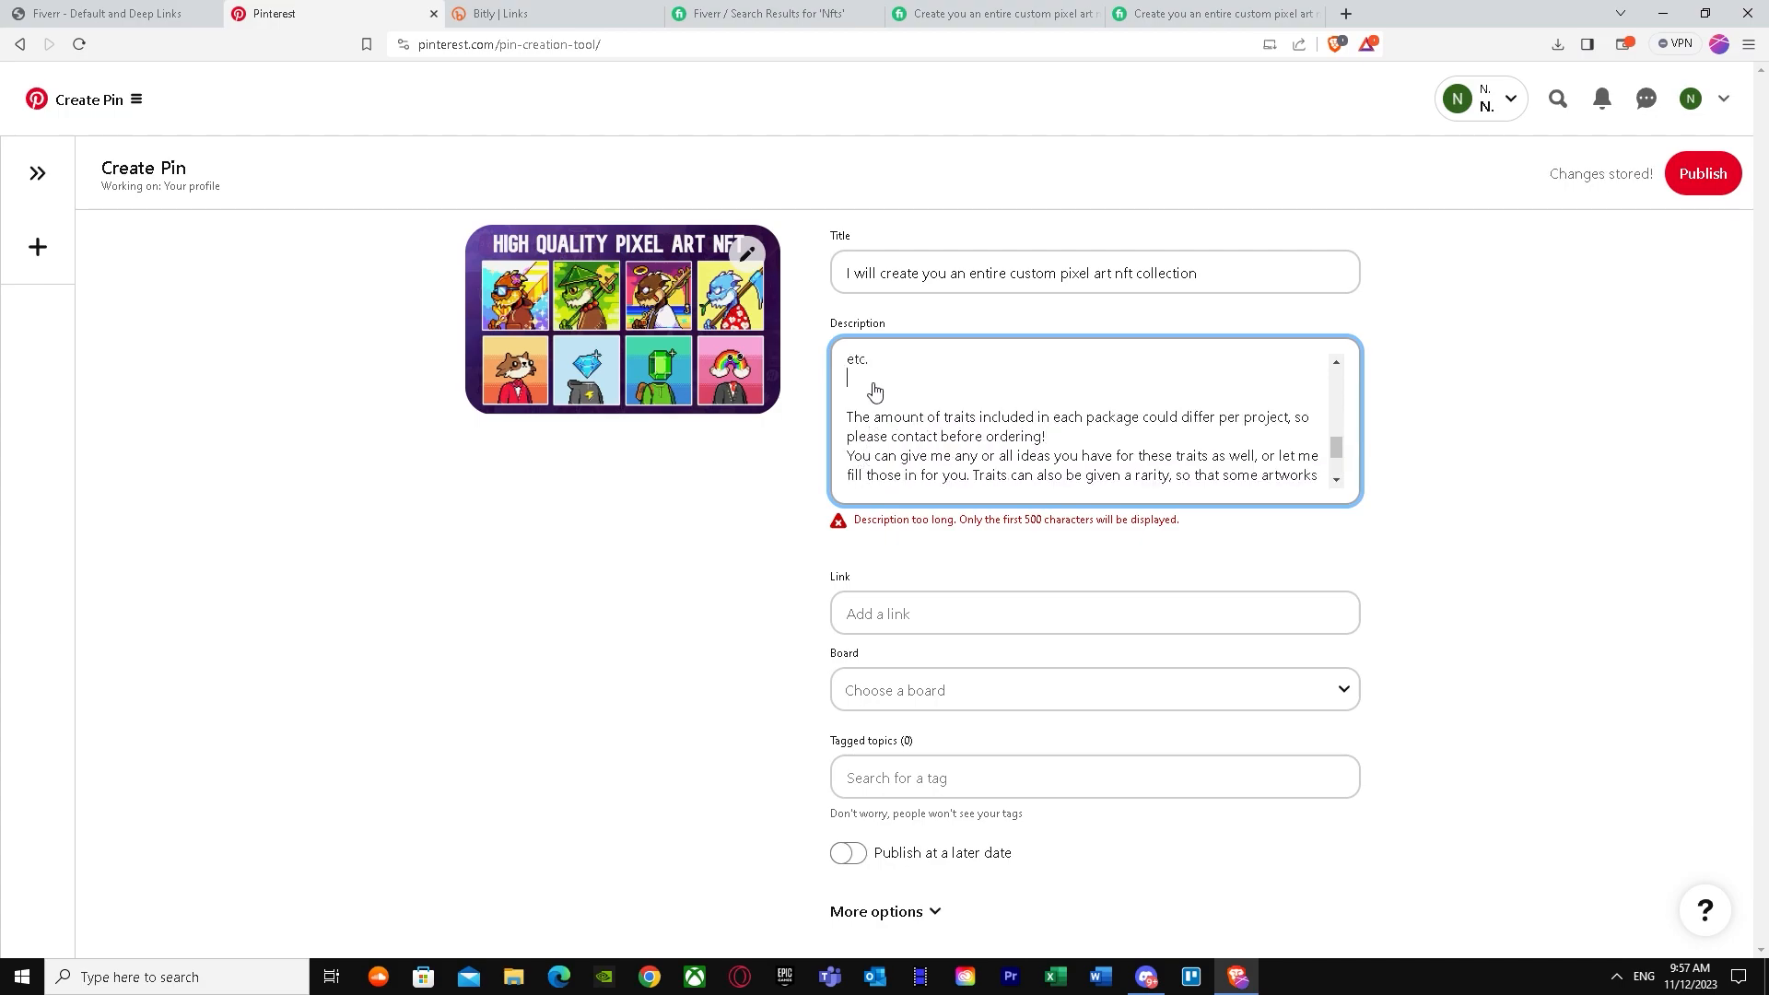
pyautogui.press('BackSpace')
pyautogui.press('BackSpace')
# Step: Close up the blank lines around the "How does the process work?" line at the start of the description
pyautogui.scroll(5, 889, 395)
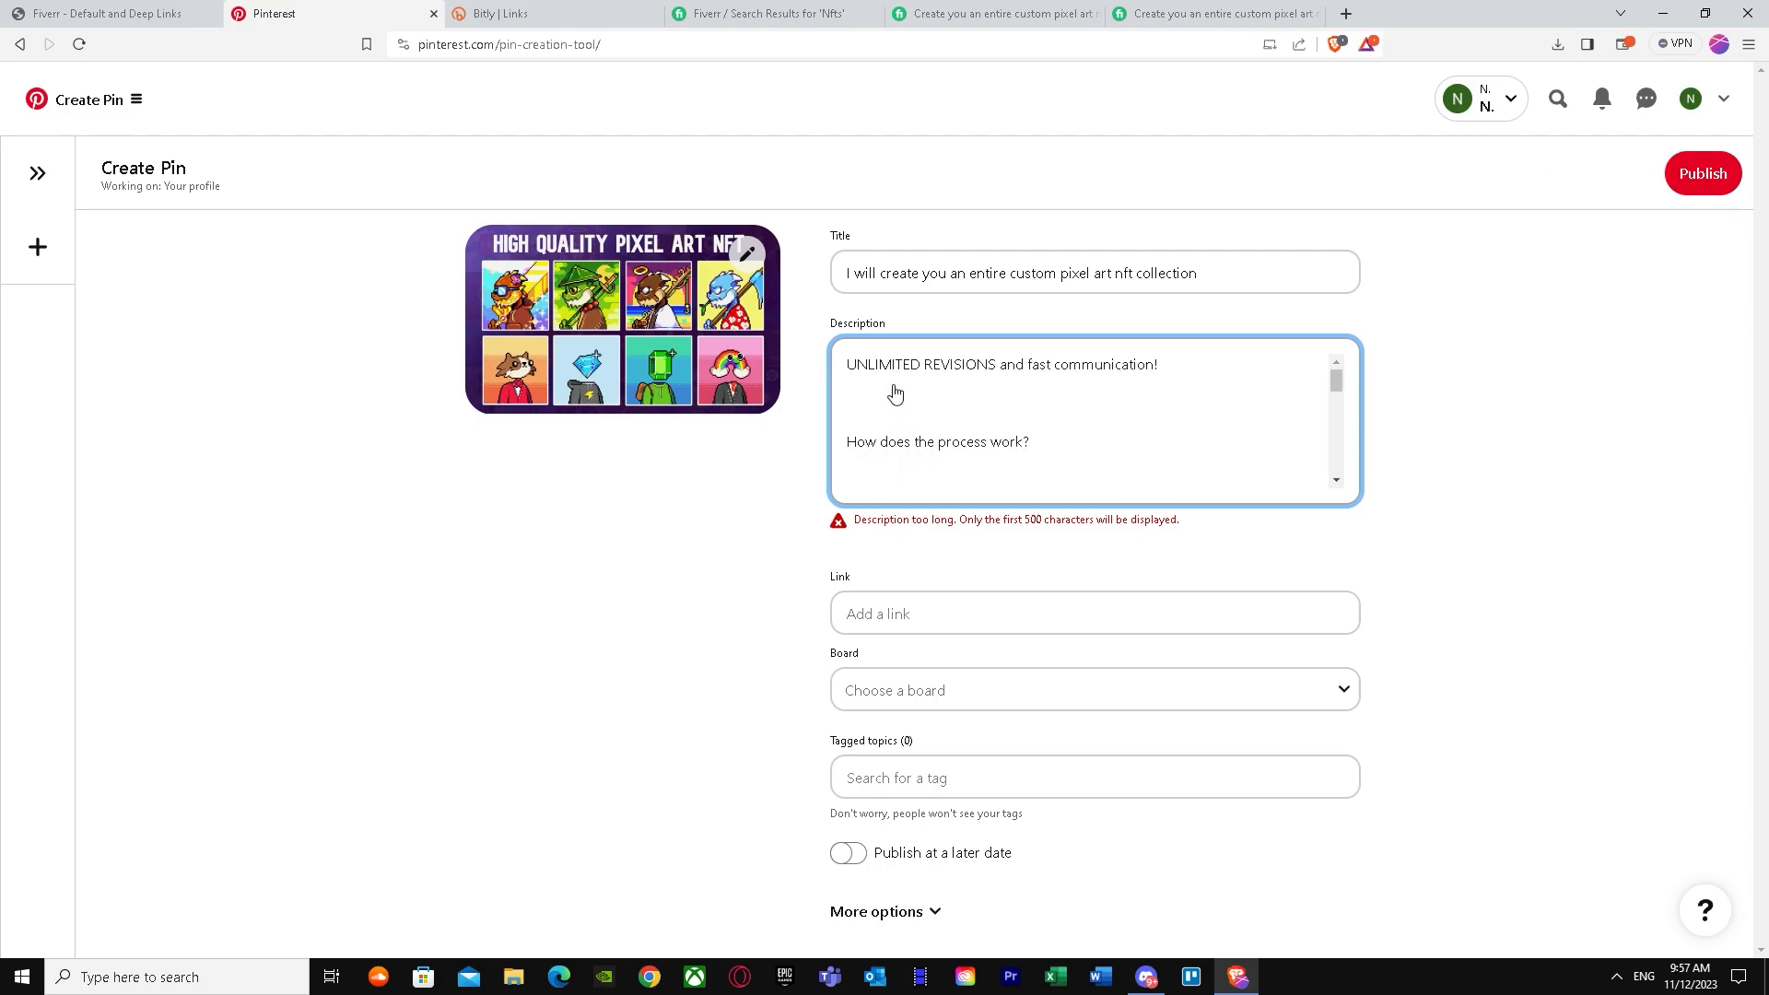
pyautogui.click(883, 403)
pyautogui.press('BackSpace')
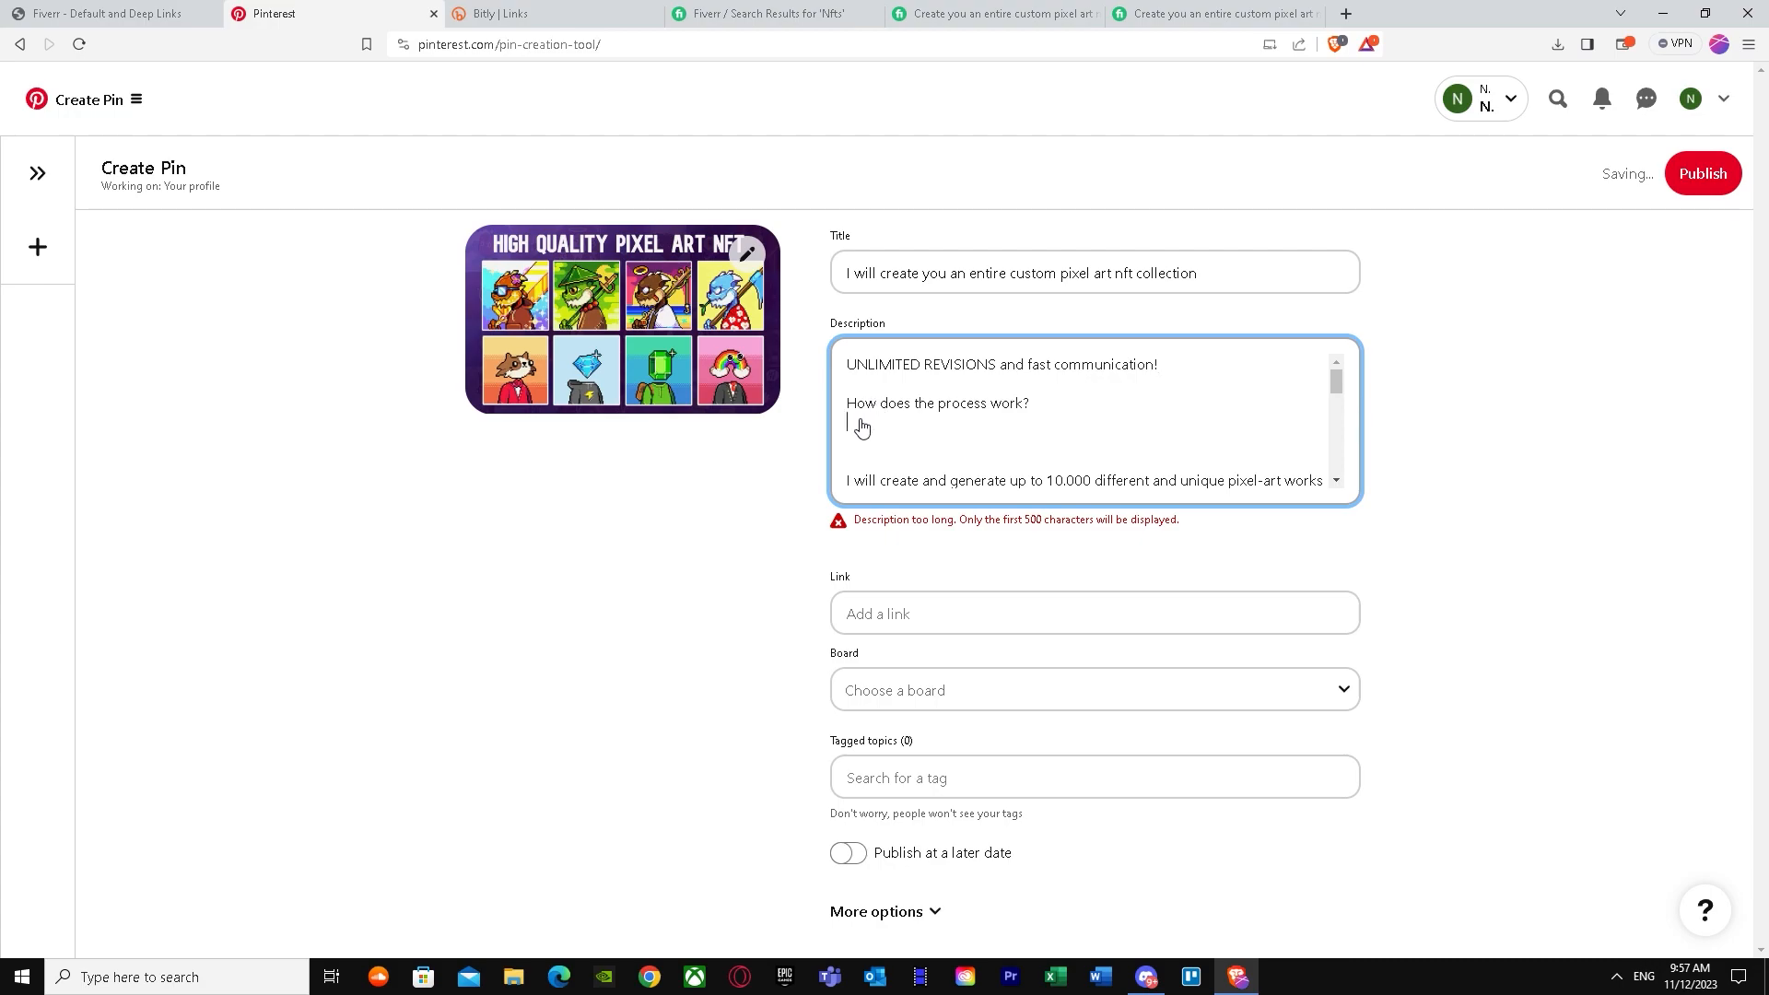
pyautogui.press('BackSpace')
pyautogui.press('BackSpace')
pyautogui.press('Delete')
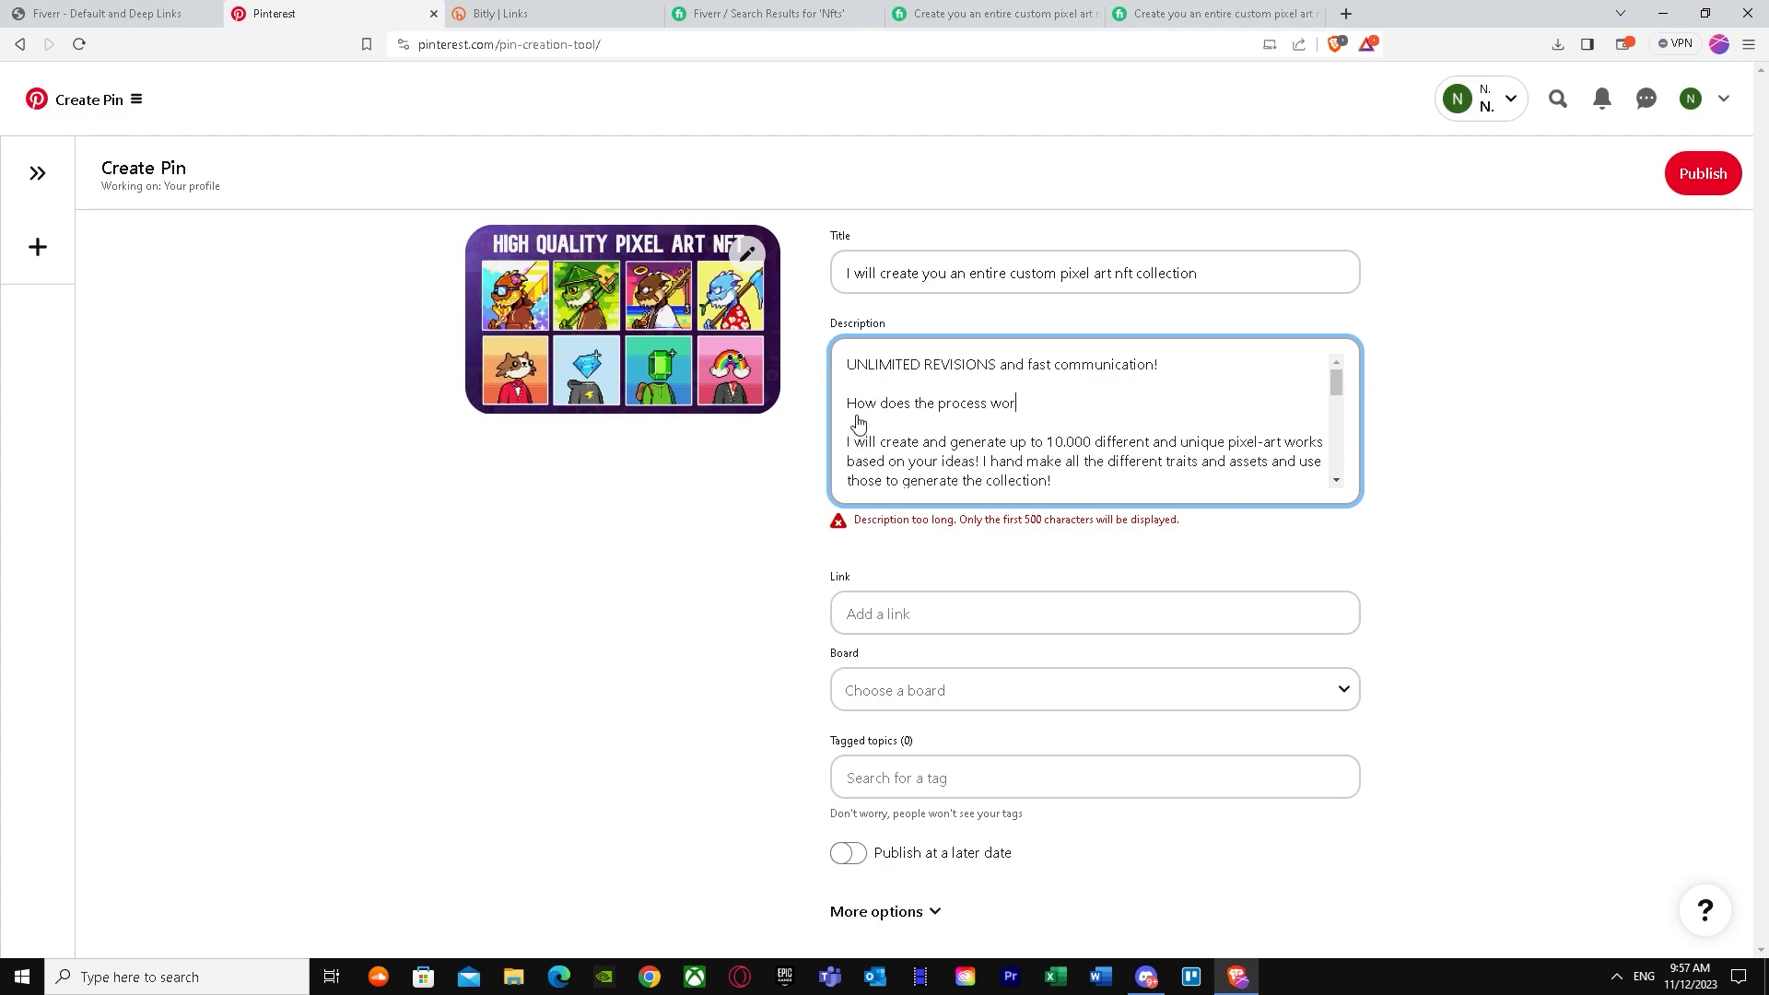
pyautogui.press('Delete')
pyautogui.press('BackSpace')
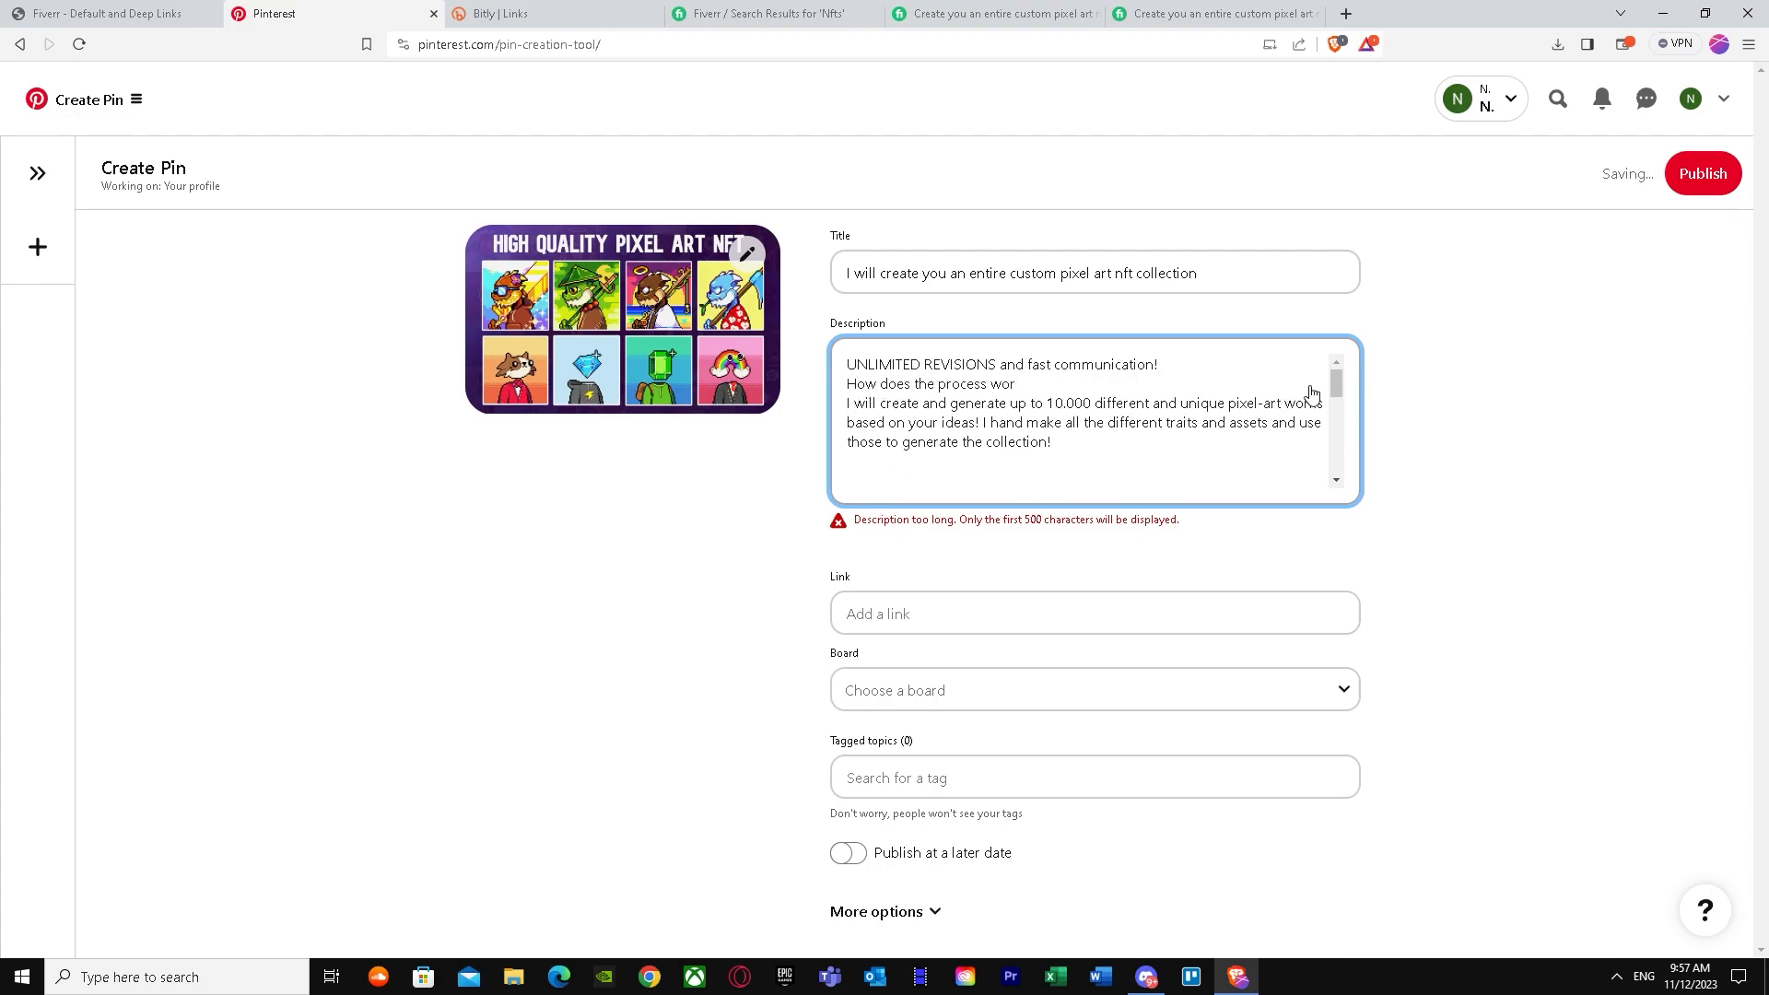
# Step: Trim the end of the Pin's description back so that it finishes with "The amount of traits included in each package."
pyautogui.moveTo(1334, 383); pyautogui.dragTo(1319, 478)
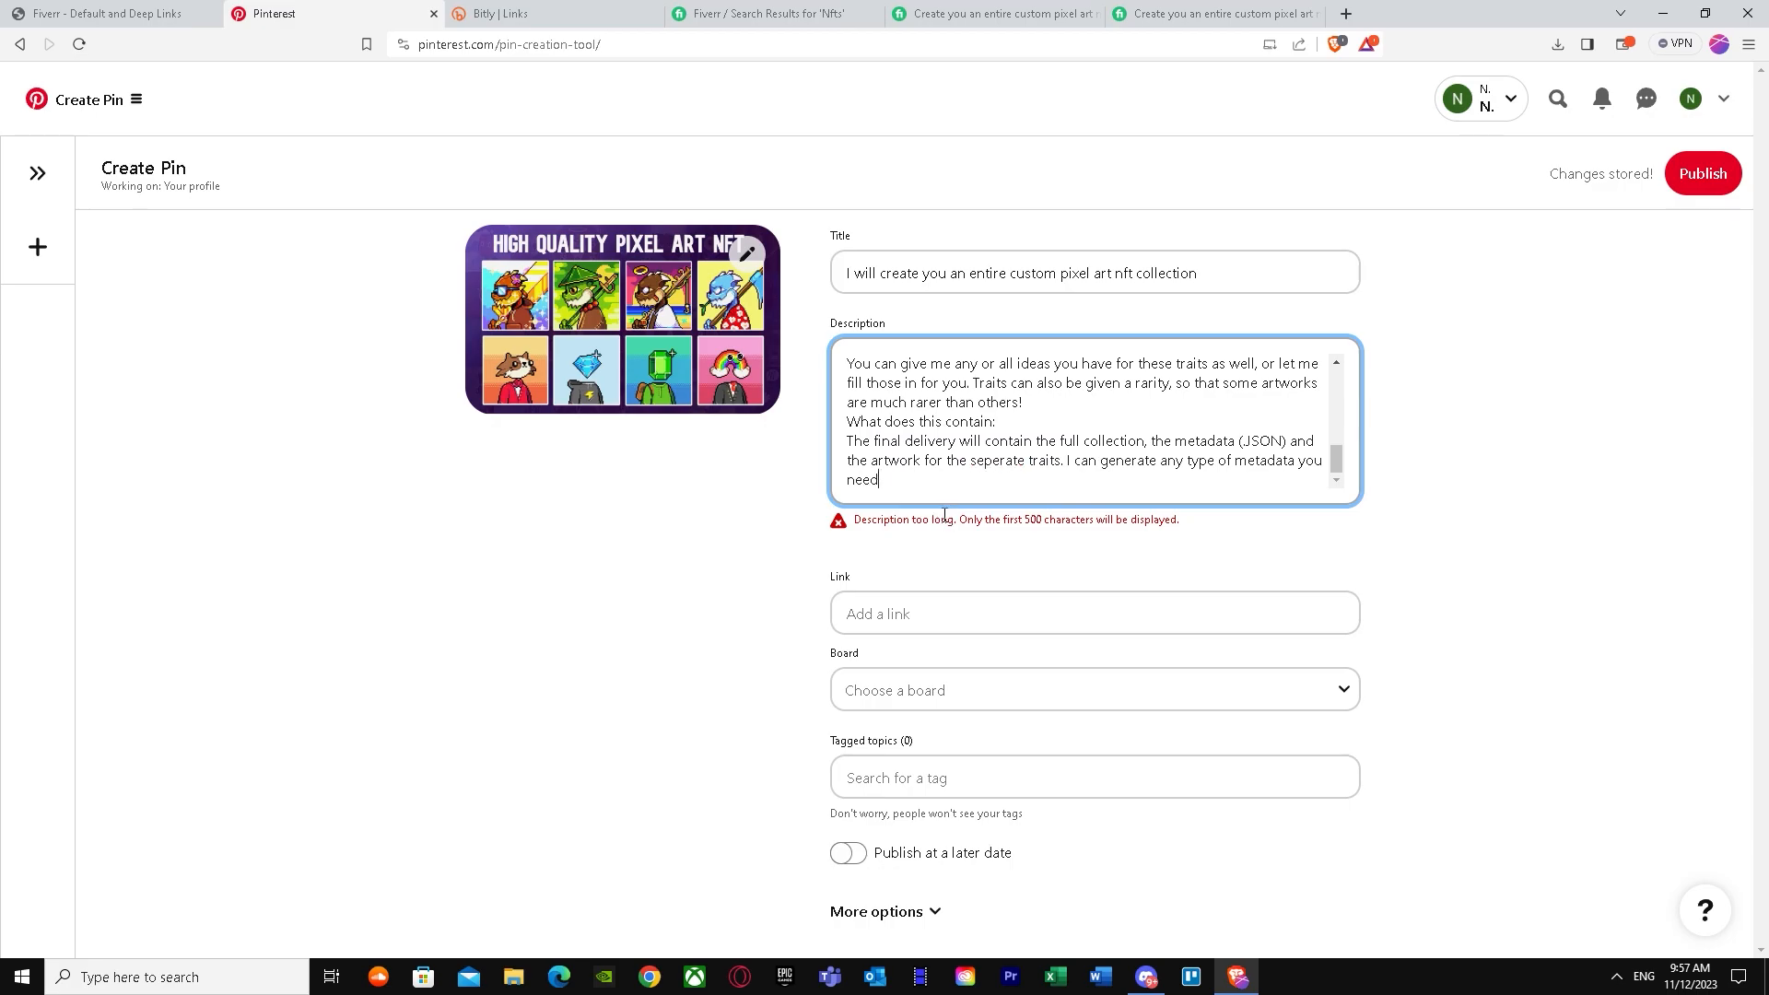
pyautogui.press('BackSpace')
pyautogui.press('BackSpace')
pyautogui.press('BackSpace')
pyautogui.press('BackSpace')
pyautogui.press('BackSpace')
pyautogui.press('BackSpace')
pyautogui.press('BackSpace')
pyautogui.press('BackSpace')
pyautogui.press('BackSpace')
pyautogui.press('BackSpace')
pyautogui.press('BackSpace')
pyautogui.press('BackSpace')
pyautogui.press('BackSpace')
pyautogui.press('BackSpace')
pyautogui.press('BackSpace')
pyautogui.press('BackSpace')
pyautogui.press('BackSpace')
pyautogui.press('BackSpace')
pyautogui.press('BackSpace')
pyautogui.press('BackSpace')
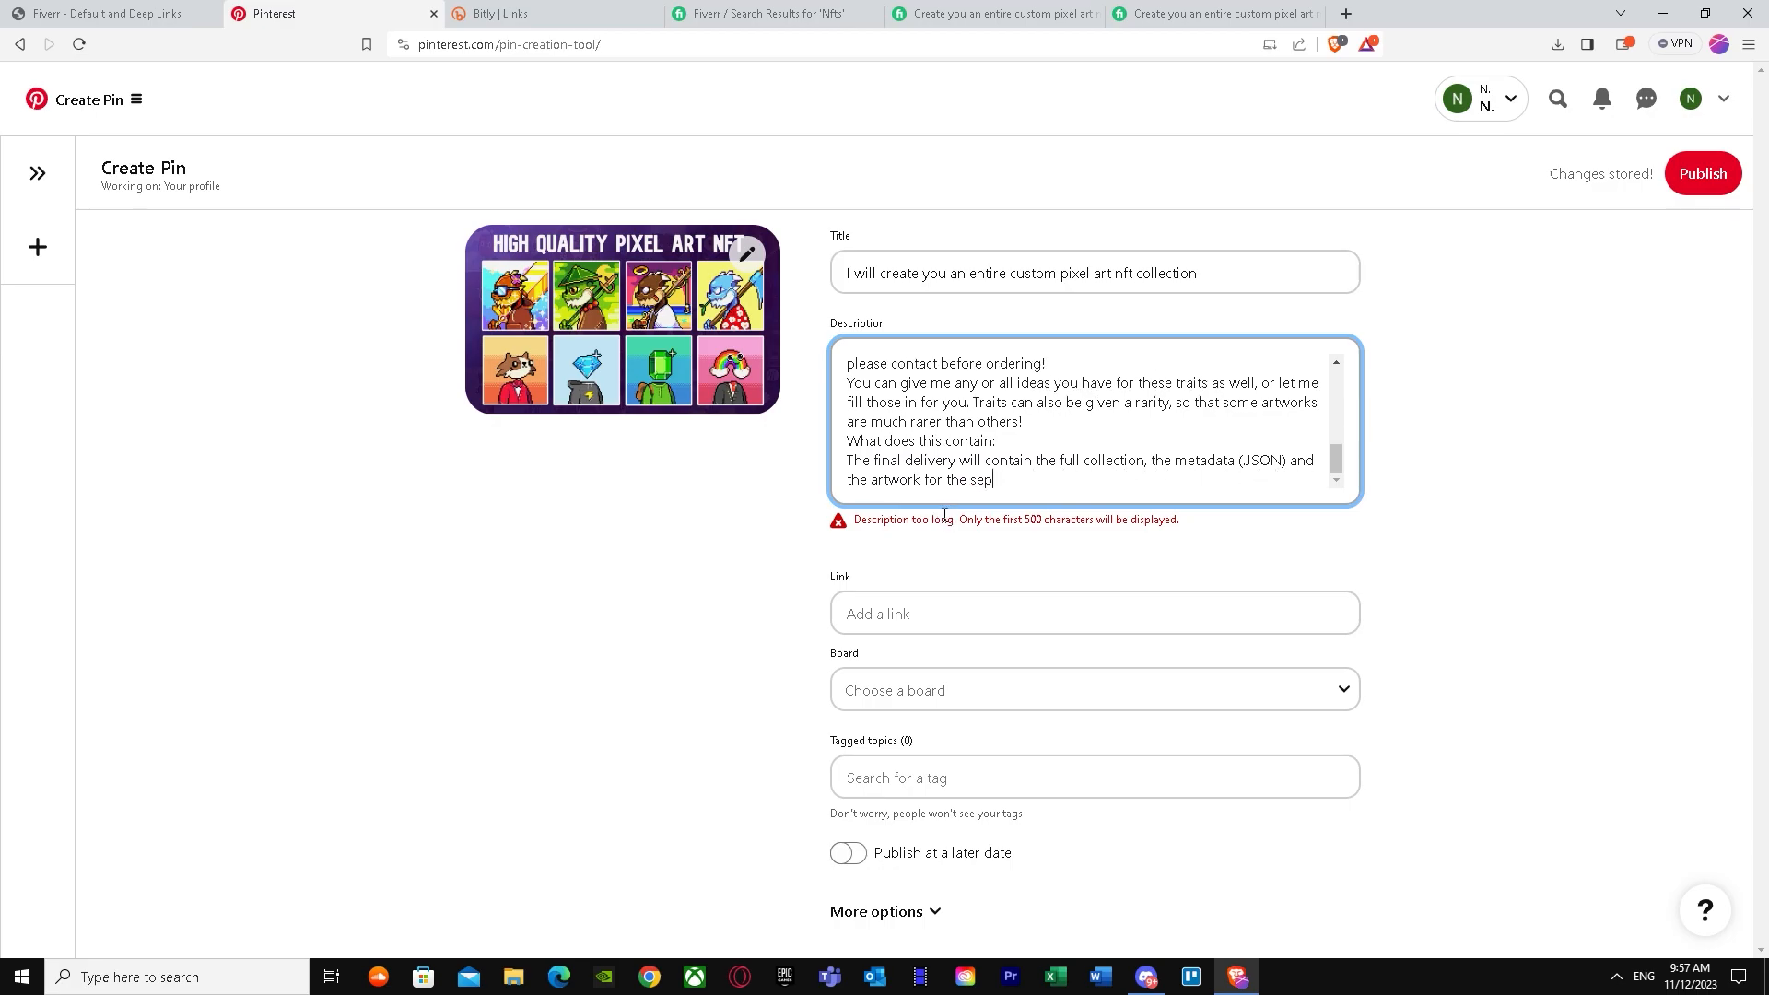
pyautogui.press('BackSpace')
pyautogui.press('BackSpace')
pyautogui.press('BackSpace')
pyautogui.press('BackSpace')
pyautogui.press('BackSpace')
pyautogui.press('BackSpace')
pyautogui.press('BackSpace')
pyautogui.press('BackSpace')
pyautogui.press('BackSpace')
pyautogui.press('BackSpace')
pyautogui.press('BackSpace')
pyautogui.press('BackSpace')
pyautogui.press('BackSpace')
pyautogui.press('BackSpace')
pyautogui.press('BackSpace')
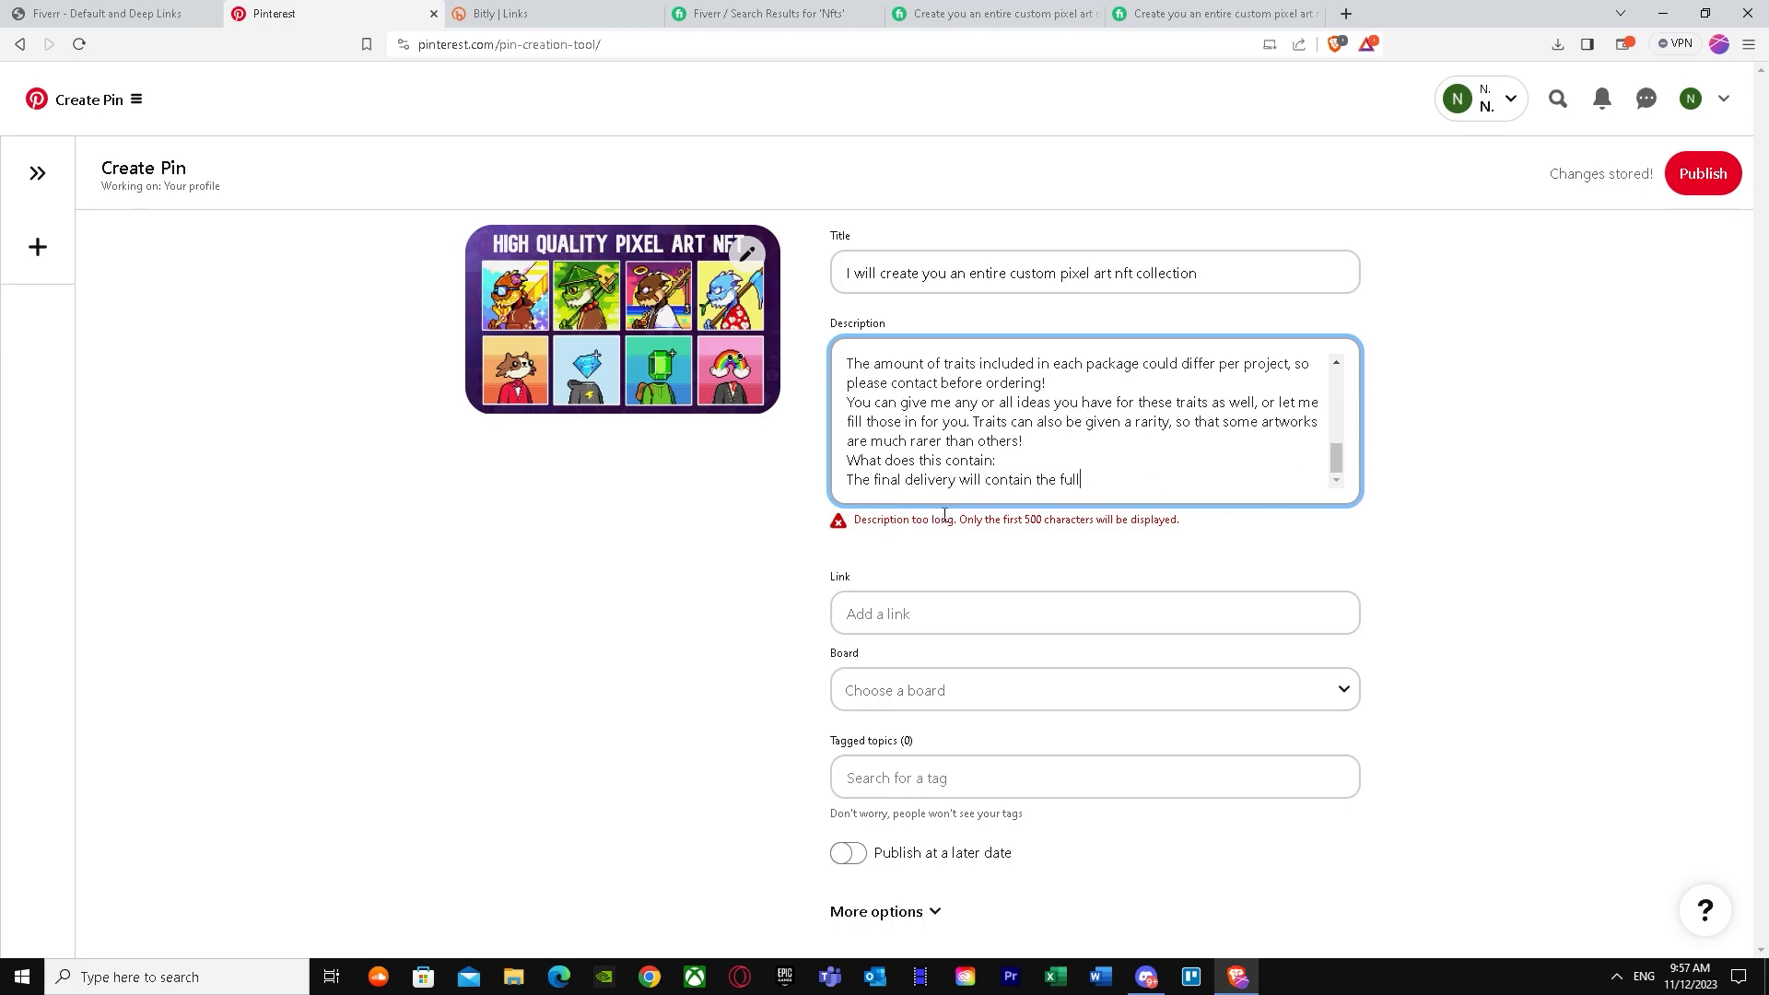
pyautogui.press('BackSpace')
pyautogui.press('BackSpace')
pyautogui.press('BackSpace')
pyautogui.press('BackSpace')
pyautogui.press('BackSpace')
pyautogui.press('BackSpace')
pyautogui.press('BackSpace')
pyautogui.press('BackSpace')
pyautogui.press('BackSpace')
pyautogui.press('BackSpace')
pyautogui.press('BackSpace')
pyautogui.press('BackSpace')
pyautogui.press('BackSpace')
pyautogui.press('BackSpace')
pyautogui.press('BackSpace')
pyautogui.press('BackSpace')
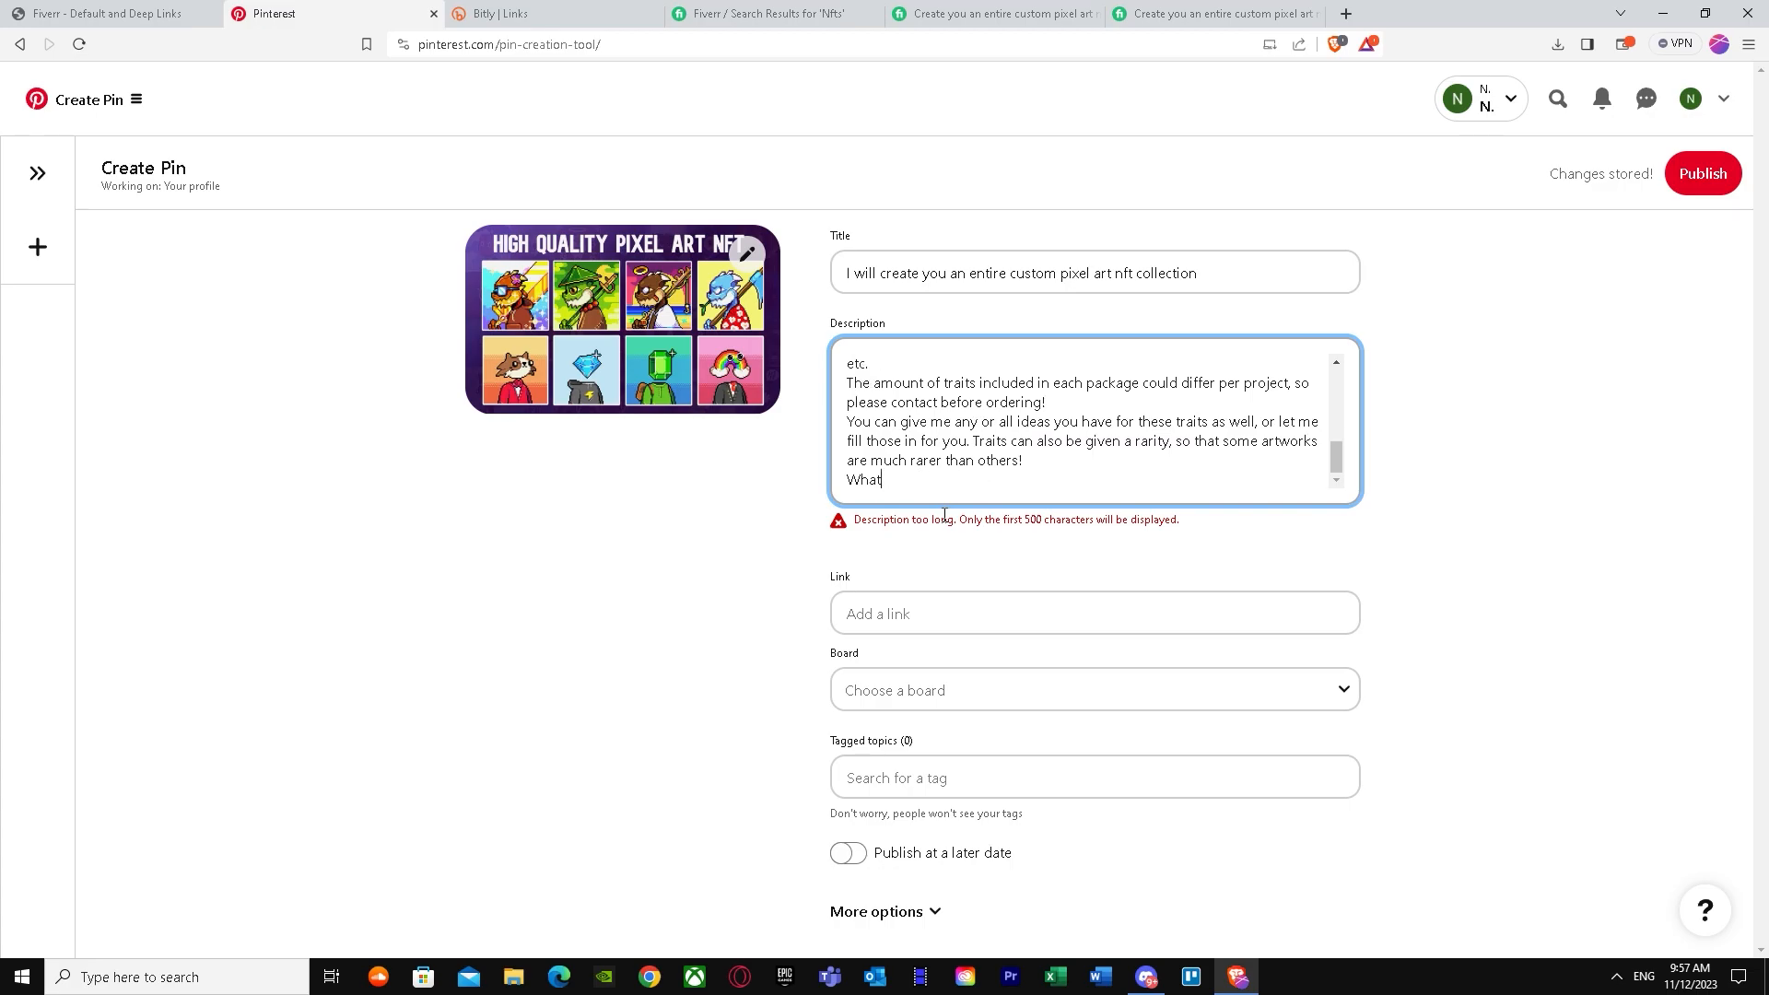
pyautogui.press('BackSpace')
pyautogui.press('BackSpace')
pyautogui.press('BackSpace')
pyautogui.press('BackSpace')
pyautogui.press('BackSpace')
pyautogui.press('BackSpace')
pyautogui.press('BackSpace')
pyautogui.press('BackSpace')
pyautogui.press('BackSpace')
pyautogui.press('BackSpace')
pyautogui.press('BackSpace')
pyautogui.press('BackSpace')
pyautogui.press('BackSpace')
pyautogui.press('BackSpace')
pyautogui.press('BackSpace')
pyautogui.press('BackSpace')
pyautogui.press('BackSpace')
pyautogui.press('BackSpace')
pyautogui.press('BackSpace')
pyautogui.press('BackSpace')
pyautogui.press('BackSpace')
pyautogui.press('BackSpace')
pyautogui.press('BackSpace')
pyautogui.press('BackSpace')
pyautogui.press('BackSpace')
pyautogui.press('BackSpace')
pyautogui.press('BackSpace')
pyautogui.press('BackSpace')
pyautogui.press('BackSpace')
pyautogui.press('BackSpace')
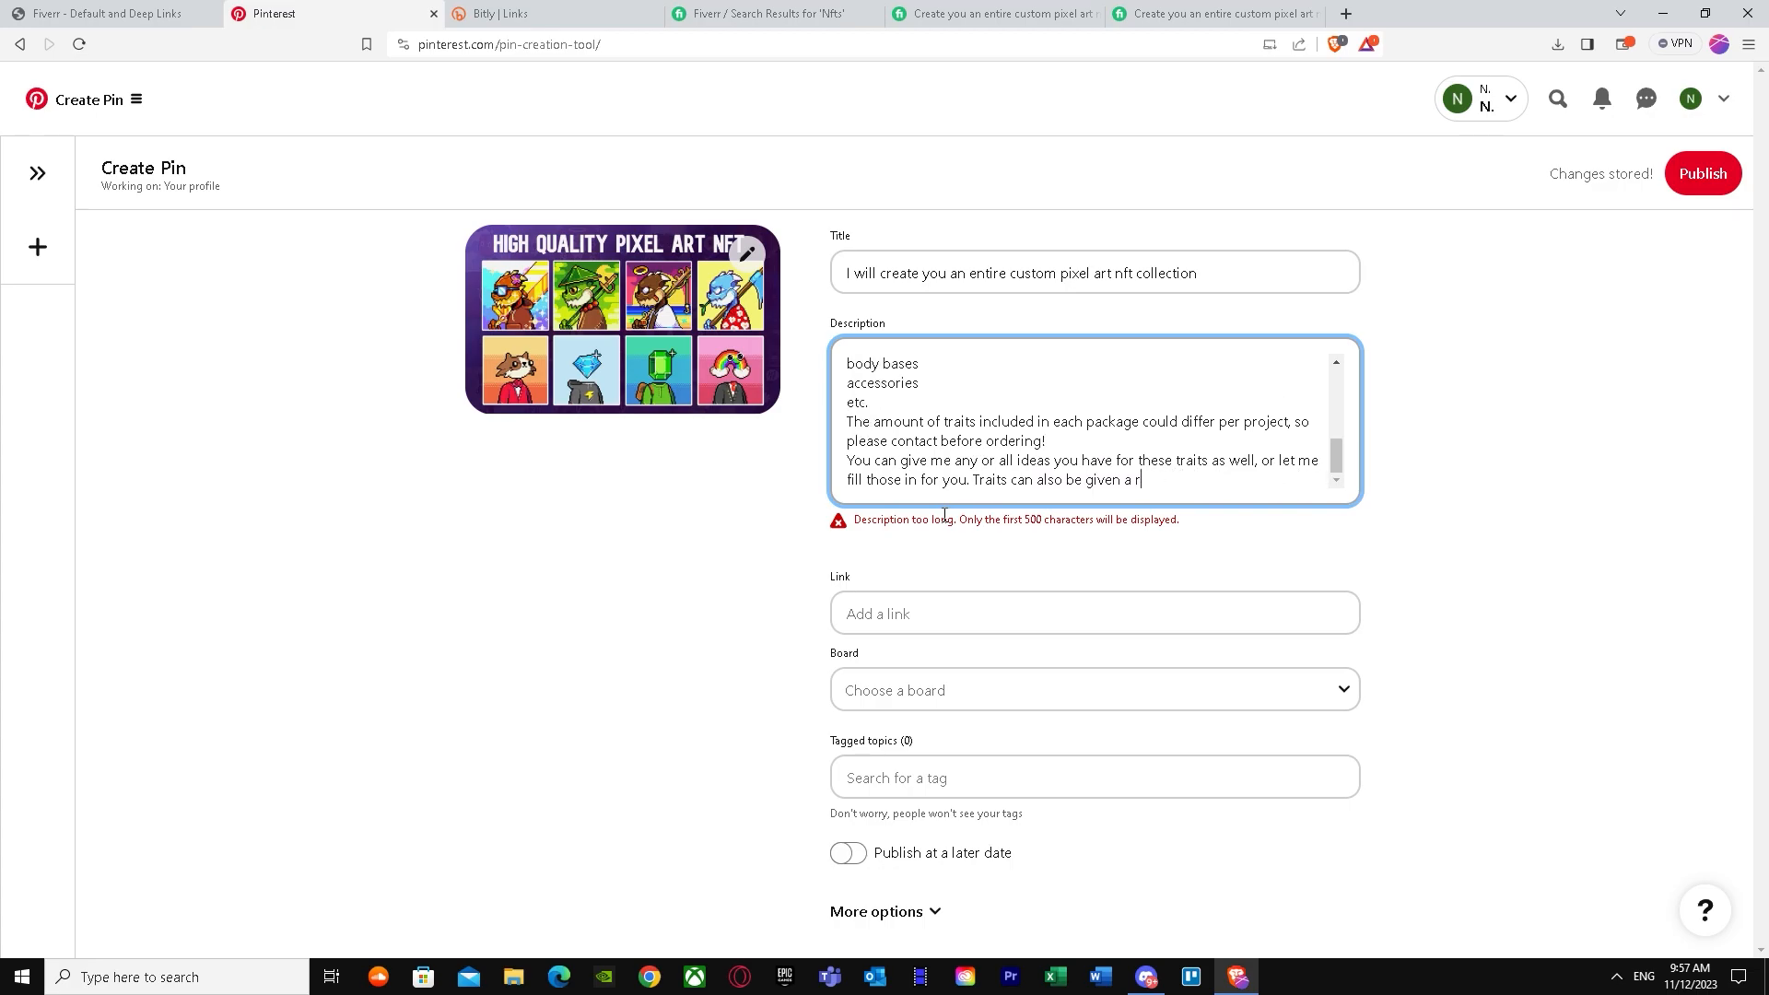
pyautogui.press('BackSpace')
pyautogui.press('BackSpace')
pyautogui.press('BackSpace')
pyautogui.press('BackSpace')
pyautogui.press('BackSpace')
pyautogui.press('BackSpace')
pyautogui.press('BackSpace')
pyautogui.press('BackSpace')
pyautogui.press('BackSpace')
pyautogui.press('BackSpace')
pyautogui.press('BackSpace')
pyautogui.press('BackSpace')
pyautogui.press('BackSpace')
pyautogui.press('BackSpace')
pyautogui.press('BackSpace')
pyautogui.press('BackSpace')
pyautogui.press('BackSpace')
pyautogui.press('BackSpace')
pyautogui.press('BackSpace')
pyautogui.press('BackSpace')
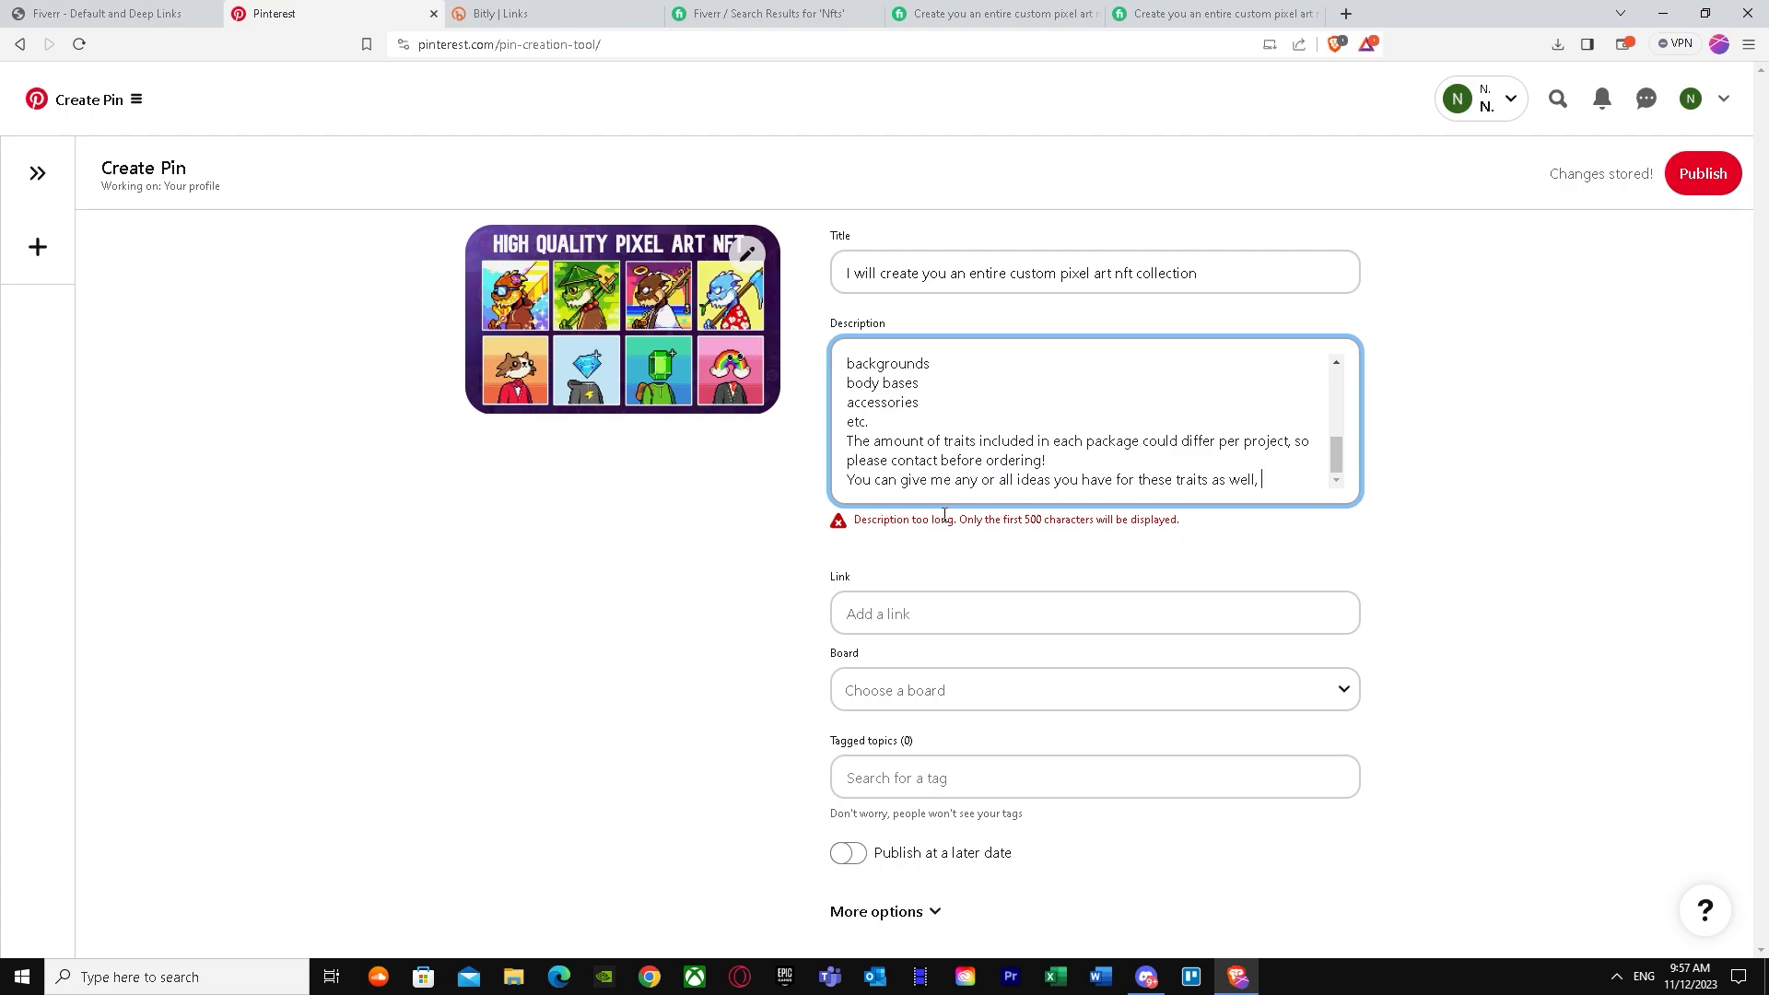
pyautogui.press('BackSpace')
pyautogui.press('BackSpace')
pyautogui.press('BackSpace')
pyautogui.press('BackSpace')
pyautogui.press('BackSpace')
pyautogui.press('BackSpace')
pyautogui.press('BackSpace')
pyautogui.press('BackSpace')
pyautogui.press('BackSpace')
pyautogui.press('BackSpace')
pyautogui.press('BackSpace')
pyautogui.press('BackSpace')
pyautogui.press('BackSpace')
pyautogui.press('BackSpace')
pyautogui.press('BackSpace')
pyautogui.press('BackSpace')
pyautogui.press('BackSpace')
pyautogui.press('BackSpace')
pyautogui.press('BackSpace')
pyautogui.press('BackSpace')
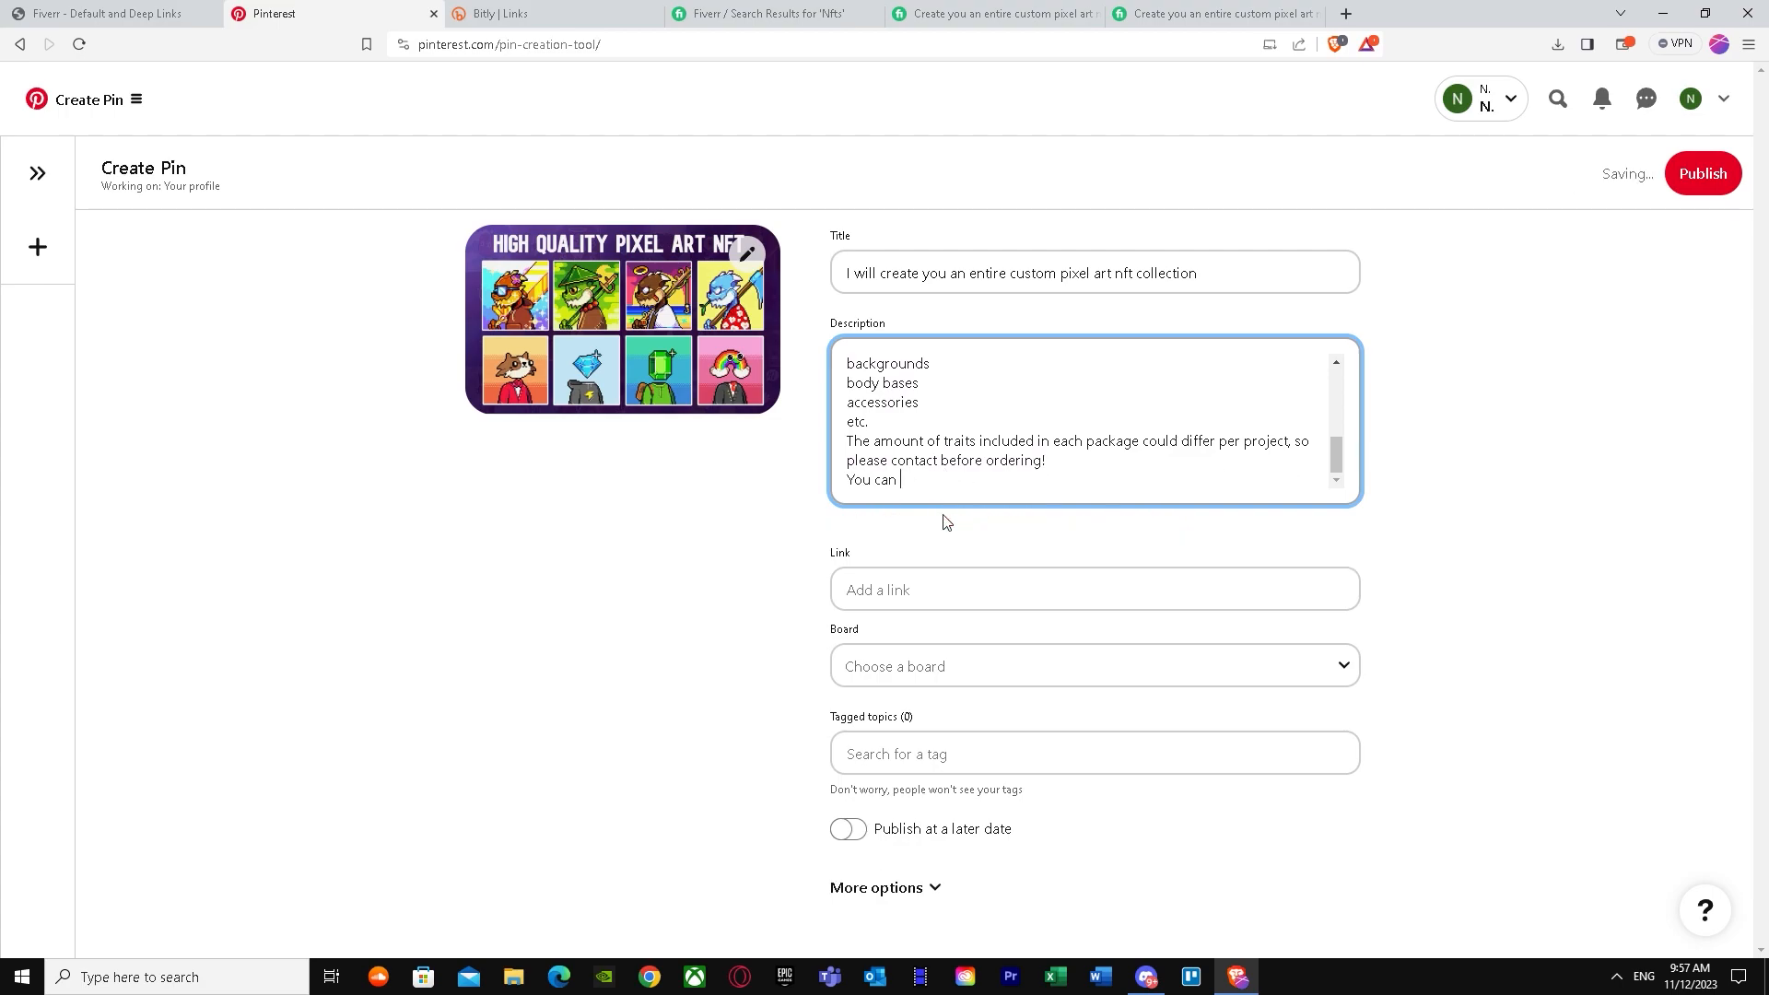
pyautogui.press('BackSpace')
pyautogui.press('BackSpace')
pyautogui.press('BackSpace')
pyautogui.press('BackSpace')
pyautogui.press('BackSpace')
pyautogui.press('BackSpace')
pyautogui.press('BackSpace')
pyautogui.press('BackSpace')
pyautogui.press('BackSpace')
pyautogui.press('BackSpace')
pyautogui.press('BackSpace')
pyautogui.press('BackSpace')
pyautogui.press('BackSpace')
pyautogui.press('BackSpace')
pyautogui.press('BackSpace')
pyautogui.press('BackSpace')
pyautogui.press('BackSpace')
pyautogui.press('BackSpace')
pyautogui.press('BackSpace')
pyautogui.press('BackSpace')
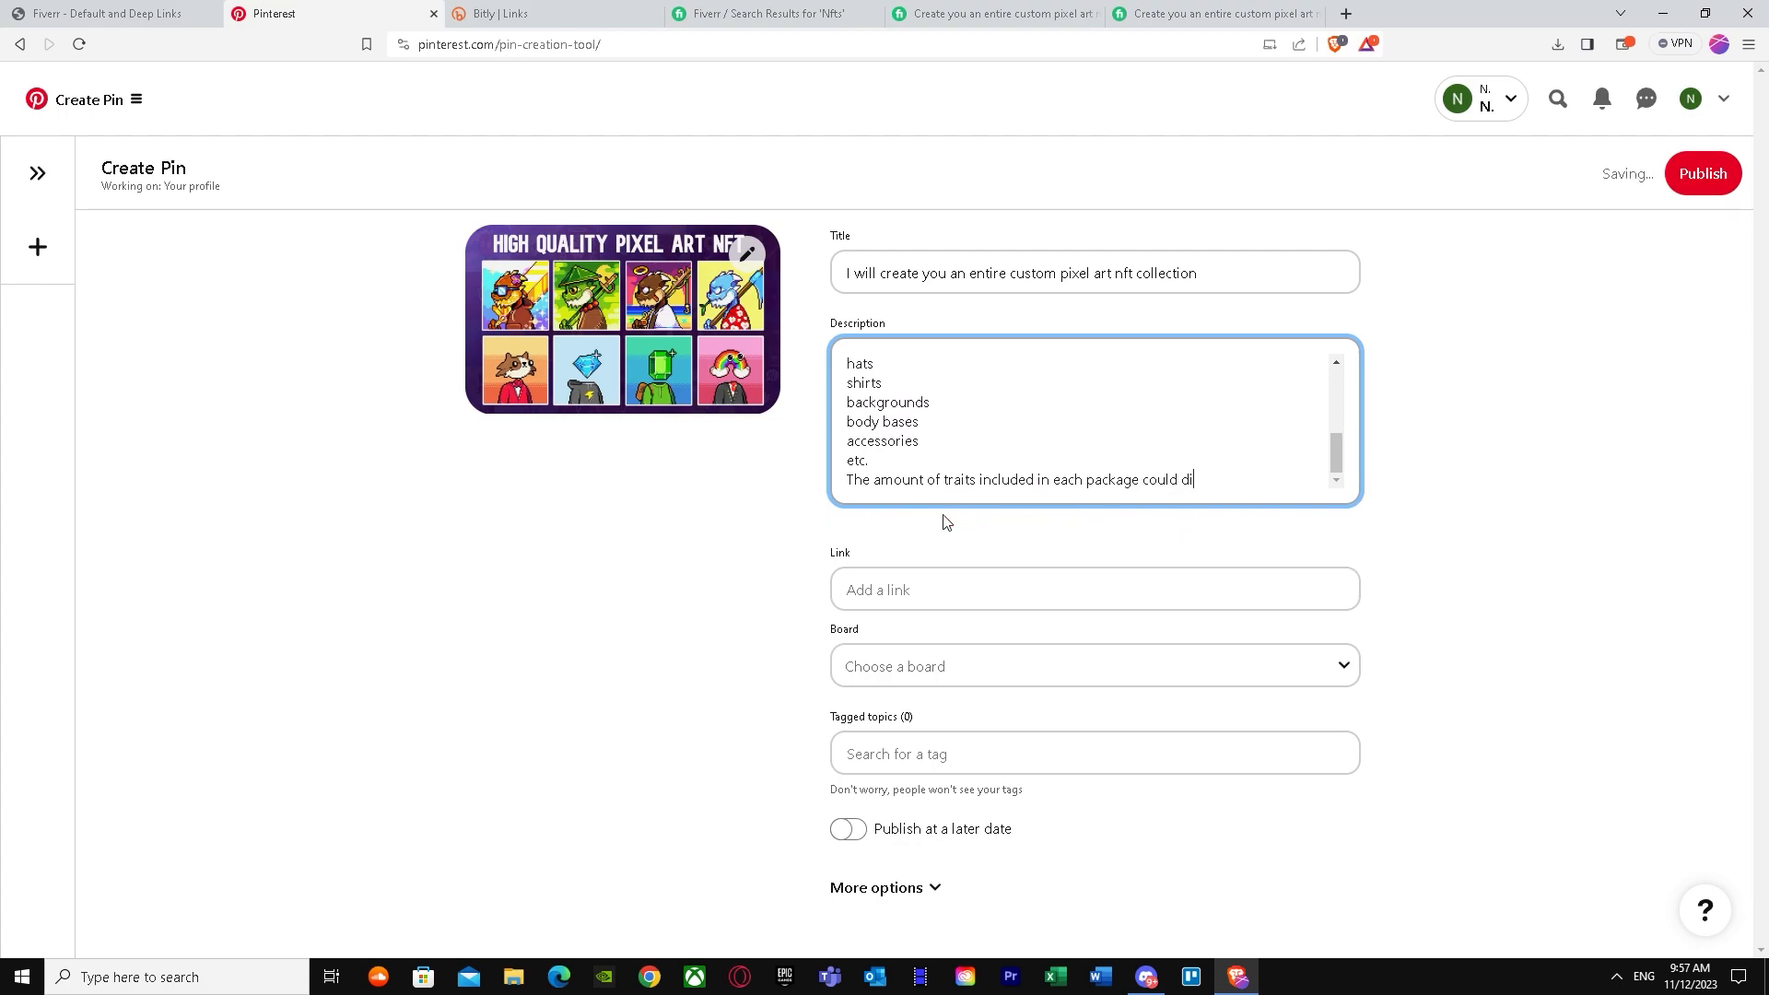
pyautogui.write('.')
pyautogui.click(901, 592)
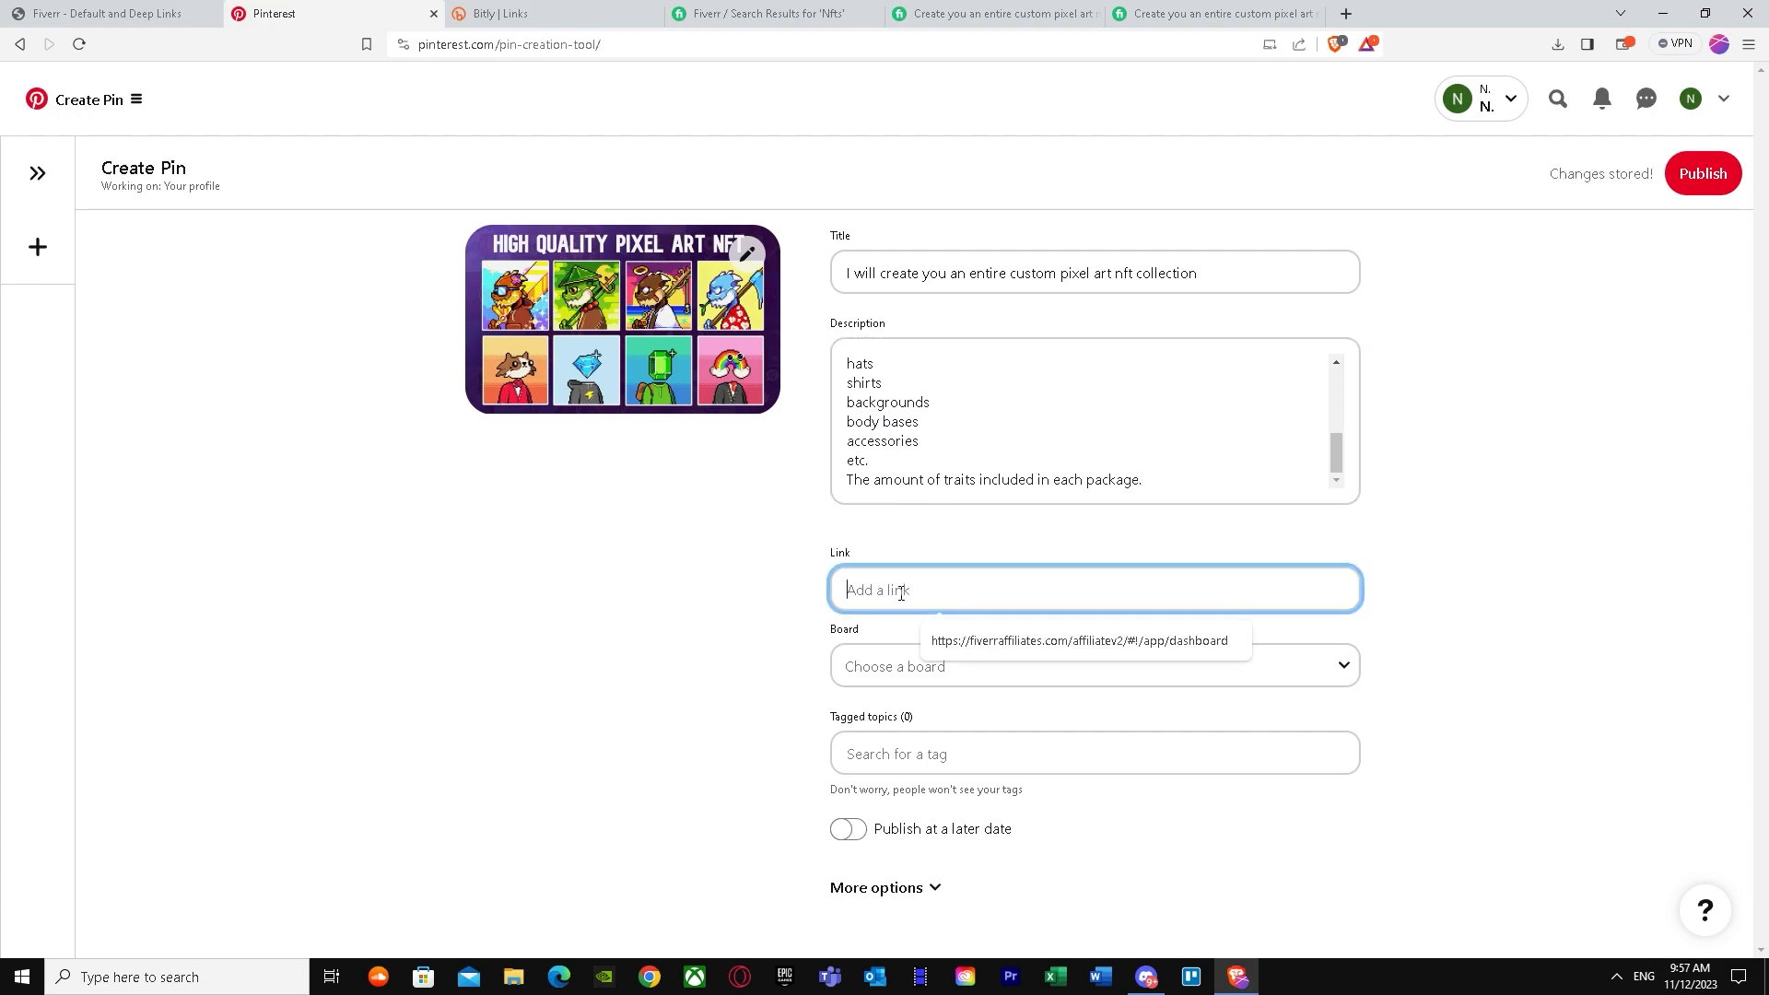
pyautogui.rightClick(949, 586)
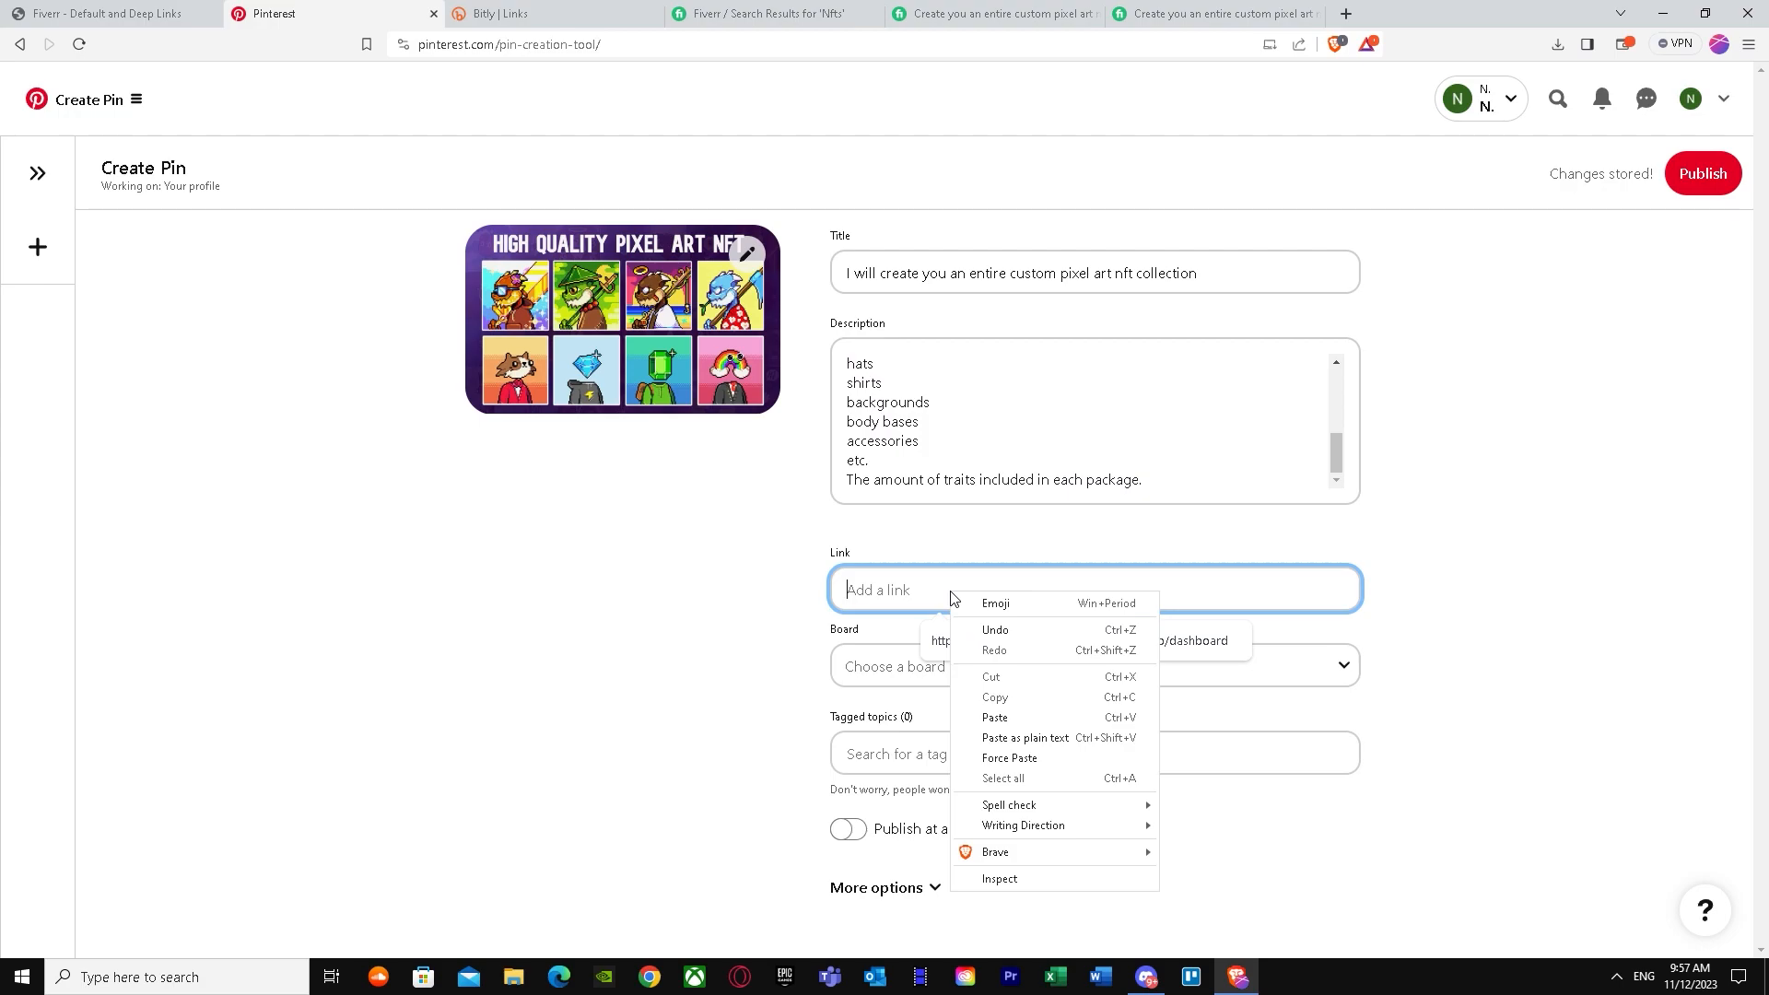
pyautogui.click(1011, 719)
pyautogui.press('BackSpace')
pyautogui.press('BackSpace')
pyautogui.press('BackSpace')
pyautogui.press('BackSpace')
pyautogui.press('BackSpace')
pyautogui.press('BackSpace')
pyautogui.press('BackSpace')
pyautogui.press('BackSpace')
pyautogui.press('BackSpace')
pyautogui.press('BackSpace')
pyautogui.press('BackSpace')
pyautogui.press('BackSpace')
pyautogui.press('BackSpace')
pyautogui.press('BackSpace')
pyautogui.press('BackSpace')
pyautogui.press('BackSpace')
pyautogui.press('BackSpace')
pyautogui.press('BackSpace')
pyautogui.press('BackSpace')
pyautogui.press('BackSpace')
pyautogui.press('BackSpace')
pyautogui.press('BackSpace')
pyautogui.press('BackSpace')
pyautogui.press('BackSpace')
pyautogui.press('BackSpace')
pyautogui.press('BackSpace')
pyautogui.press('BackSpace')
pyautogui.press('BackSpace')
pyautogui.press('BackSpace')
pyautogui.press('BackSpace')
pyautogui.press('BackSpace')
pyautogui.press('BackSpace')
pyautogui.press('BackSpace')
pyautogui.press('BackSpace')
pyautogui.press('BackSpace')
pyautogui.press('BackSpace')
pyautogui.press('BackSpace')
pyautogui.press('BackSpace')
pyautogui.press('BackSpace')
pyautogui.press('BackSpace')
pyautogui.press('BackSpace')
pyautogui.press('BackSpace')
pyautogui.press('BackSpace')
pyautogui.press('BackSpace')
pyautogui.press('BackSpace')
pyautogui.press('BackSpace')
pyautogui.press('BackSpace')
pyautogui.press('BackSpace')
pyautogui.press('BackSpace')
pyautogui.press('BackSpace')
pyautogui.press('BackSpace')
pyautogui.press('BackSpace')
pyautogui.press('BackSpace')
pyautogui.press('BackSpace')
pyautogui.press('BackSpace')
pyautogui.press('BackSpace')
pyautogui.press('BackSpace')
pyautogui.press('BackSpace')
pyautogui.press('BackSpace')
pyautogui.press('BackSpace')
pyautogui.press('BackSpace')
pyautogui.press('BackSpace')
pyautogui.press('BackSpace')
pyautogui.press('BackSpace')
pyautogui.press('BackSpace')
pyautogui.press('BackSpace')
pyautogui.press('BackSpace')
pyautogui.press('BackSpace')
pyautogui.press('BackSpace')
pyautogui.press('BackSpace')
pyautogui.press('BackSpace')
pyautogui.press('BackSpace')
pyautogui.press('BackSpace')
pyautogui.press('BackSpace')
pyautogui.press('BackSpace')
pyautogui.press('BackSpace')
pyautogui.press('BackSpace')
pyautogui.press('BackSpace')
pyautogui.press('BackSpace')
pyautogui.press('BackSpace')
pyautogui.press('BackSpace')
pyautogui.press('BackSpace')
pyautogui.press('BackSpace')
pyautogui.press('BackSpace')
pyautogui.press('BackSpace')
pyautogui.press('BackSpace')
pyautogui.press('BackSpace')
pyautogui.press('BackSpace')
pyautogui.press('BackSpace')
pyautogui.press('BackSpace')
pyautogui.press('BackSpace')
pyautogui.press('BackSpace')
pyautogui.press('BackSpace')
pyautogui.press('BackSpace')
pyautogui.press('BackSpace')
pyautogui.press('BackSpace')
pyautogui.press('BackSpace')
pyautogui.press('BackSpace')
pyautogui.press('BackSpace')
pyautogui.press('BackSpace')
pyautogui.tripleClick(1248, 600)
pyautogui.press('BackSpace')
pyautogui.click(516, 13)
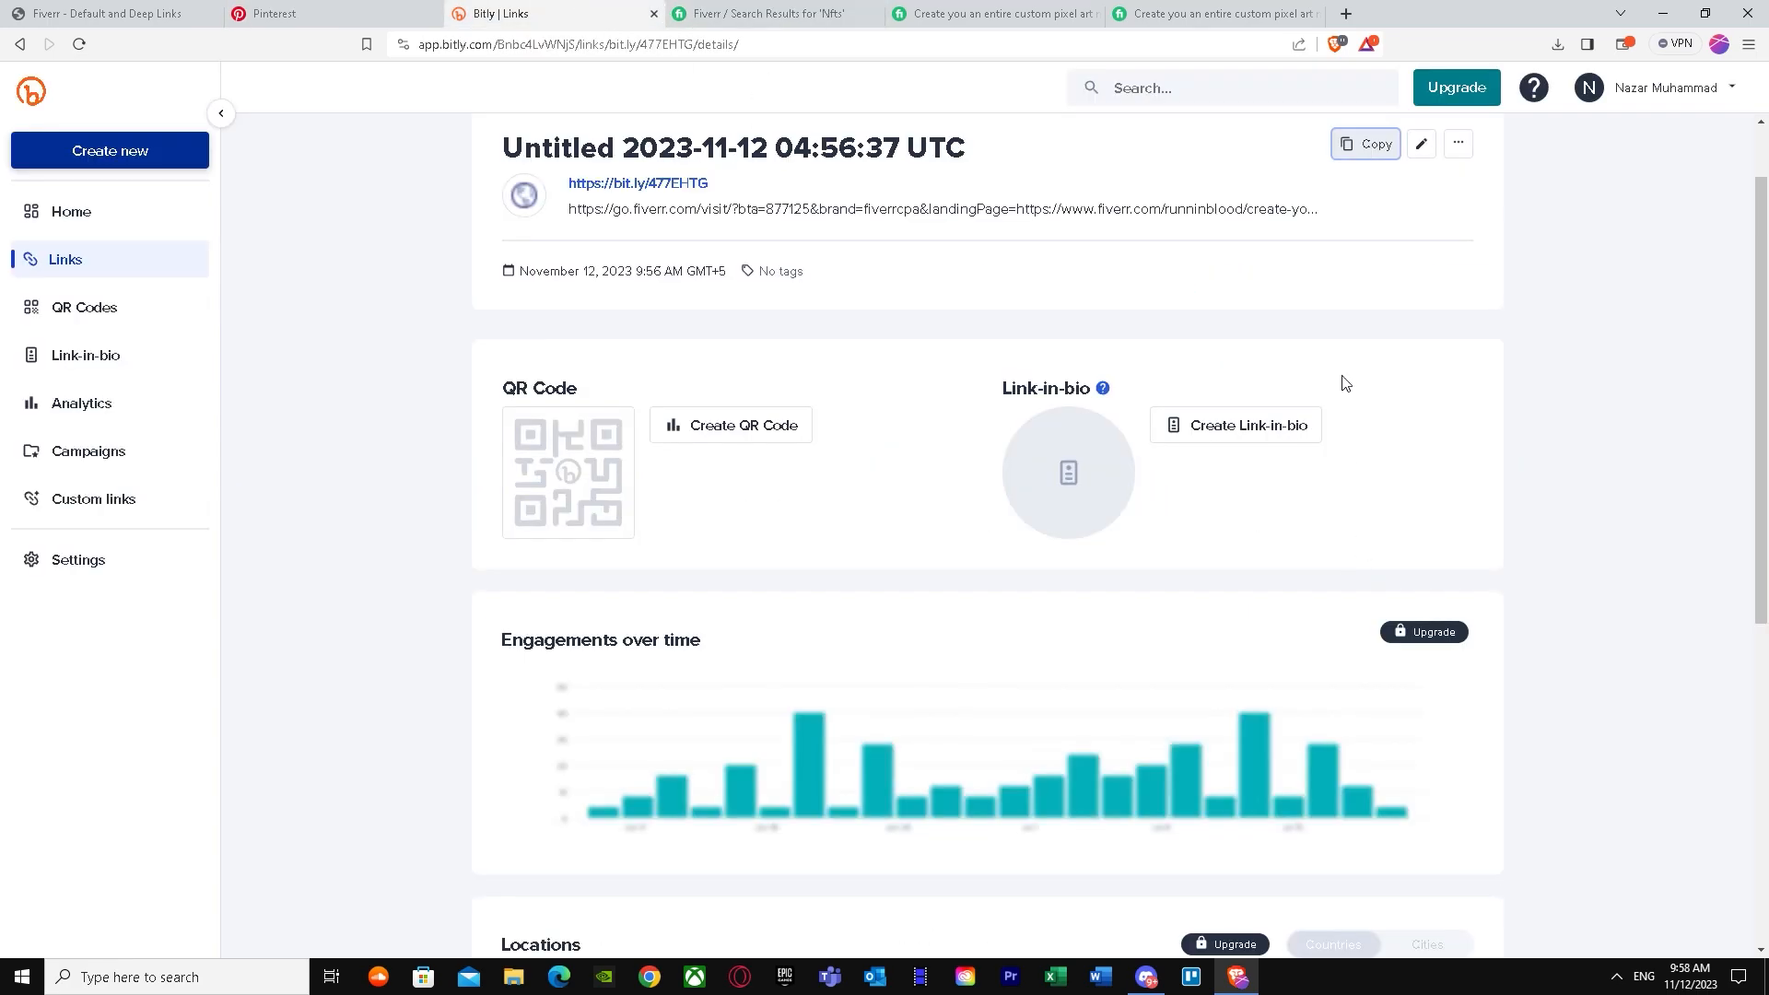
pyautogui.click(1365, 144)
pyautogui.click(1211, 12)
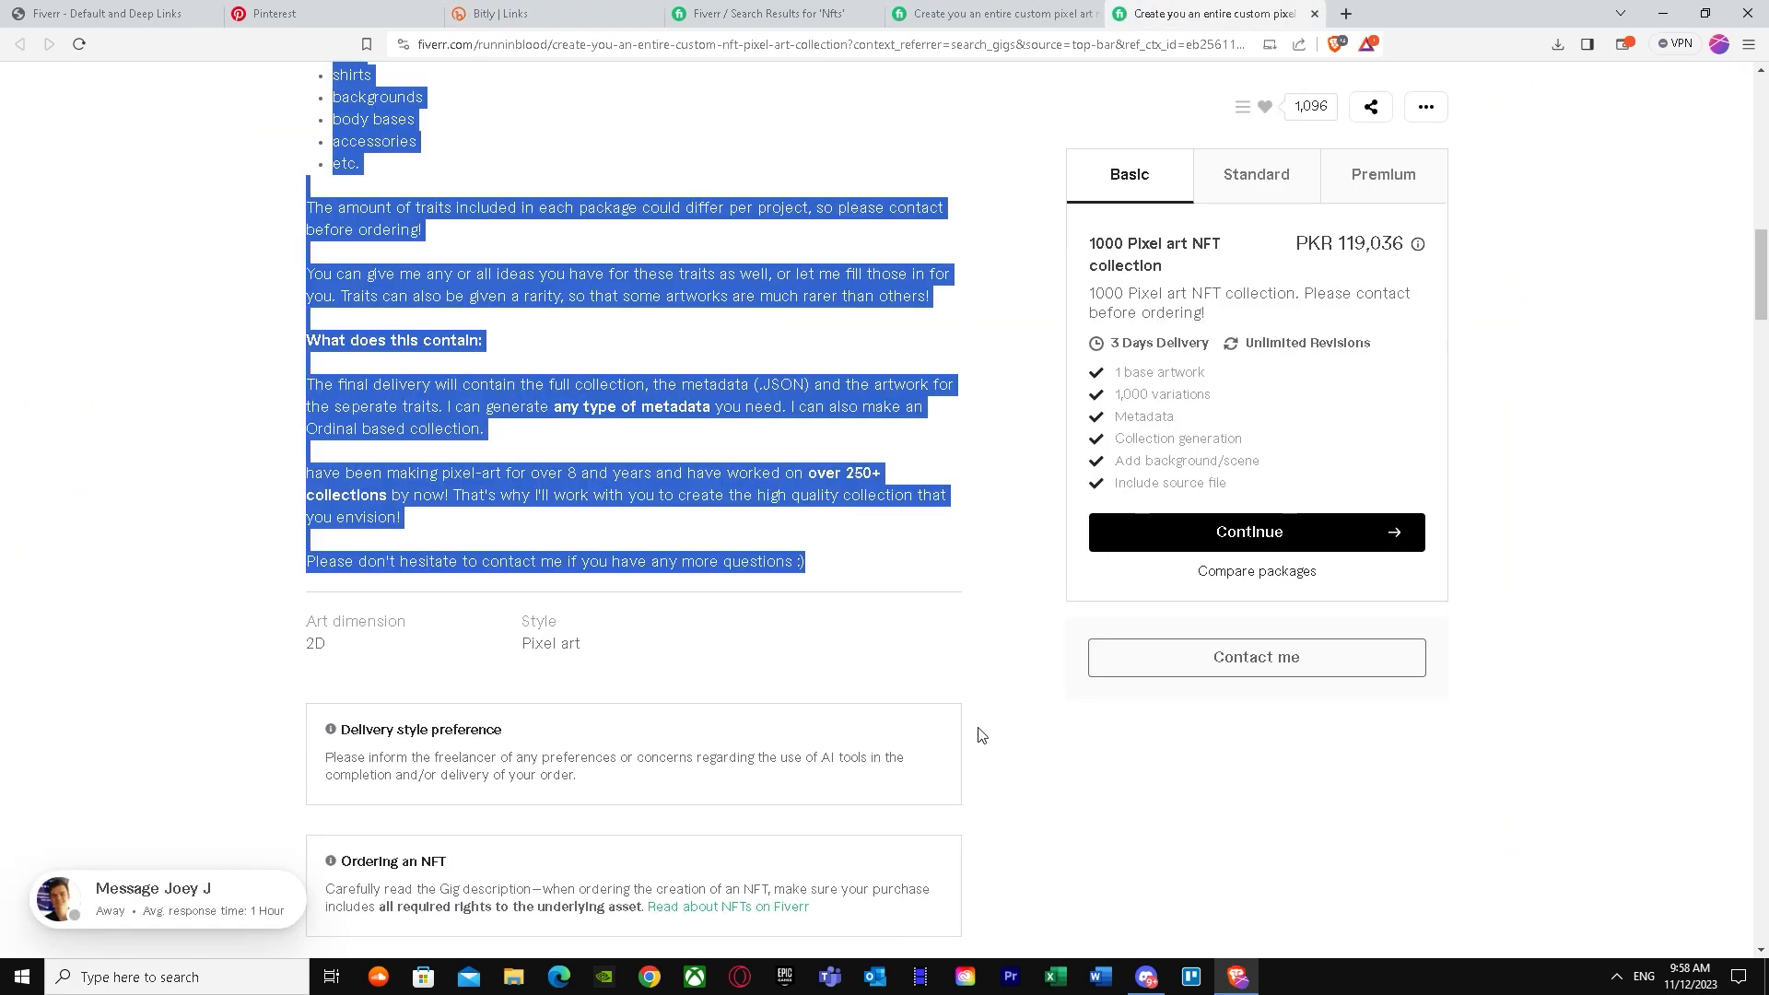
pyautogui.click(1009, 12)
pyautogui.click(783, 12)
pyautogui.click(1163, 10)
pyautogui.click(277, 13)
pyautogui.click(940, 582)
pyautogui.rightClick(941, 584)
pyautogui.click(998, 704)
# Step: Create a new board named NFT for the Pin
pyautogui.click(940, 669)
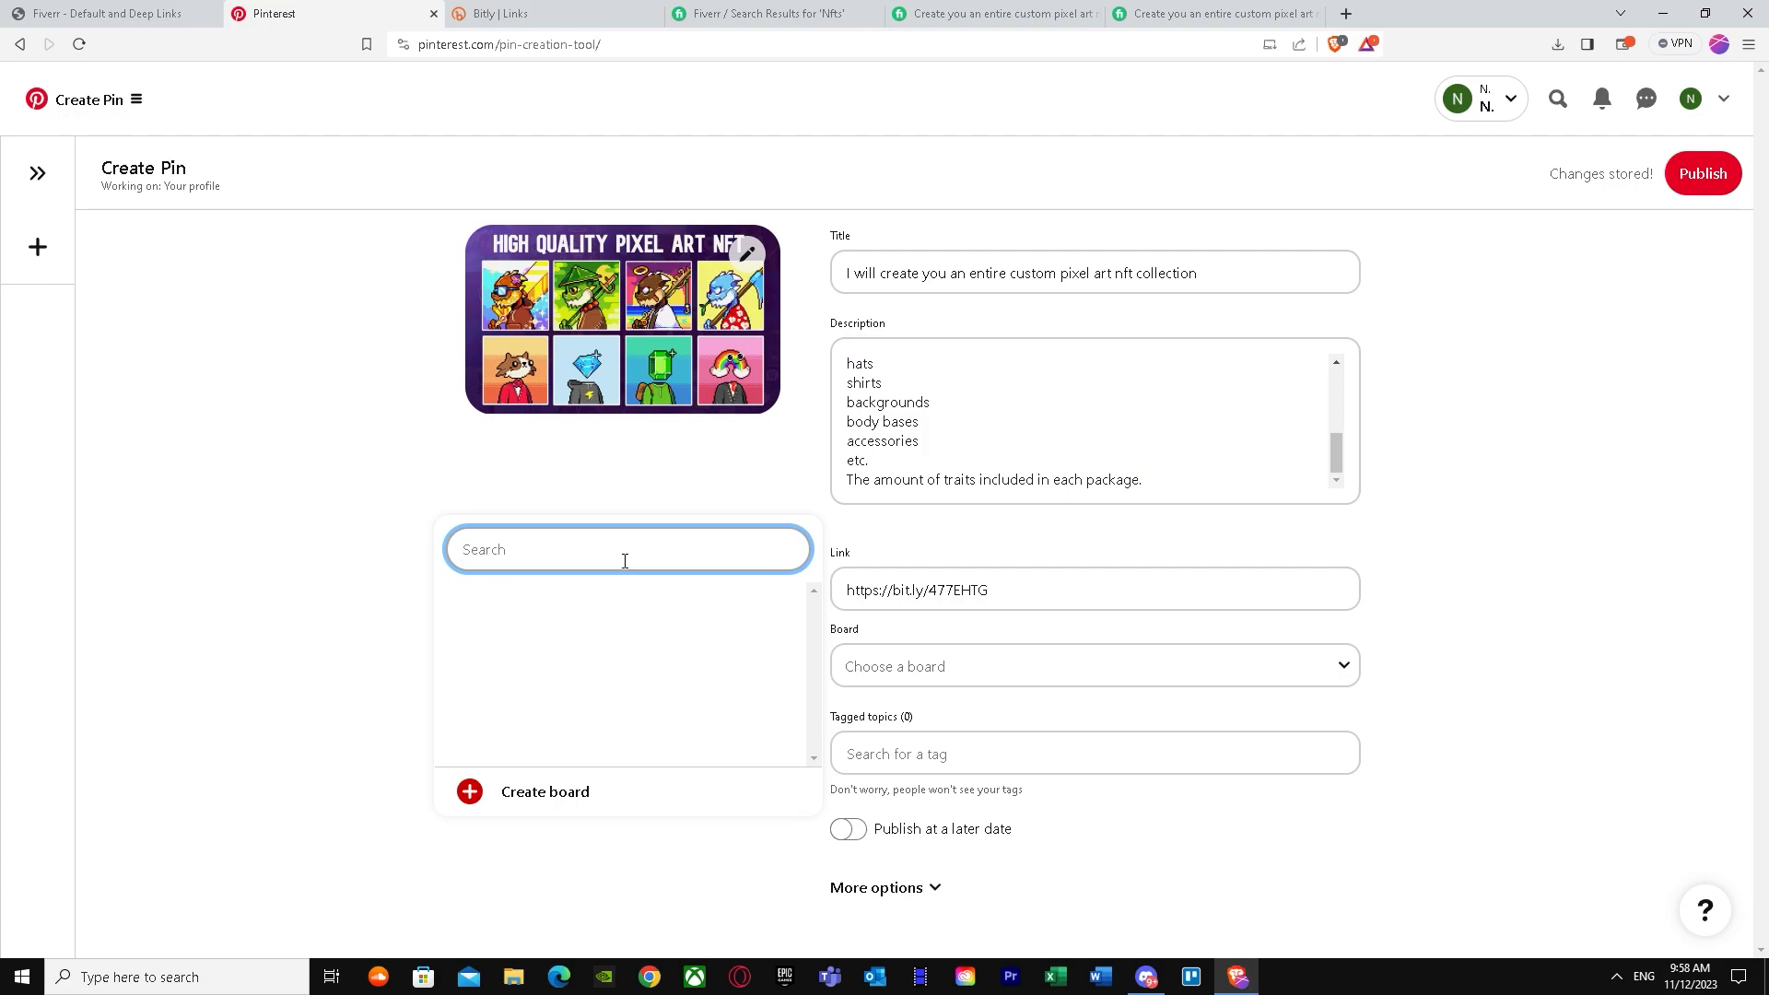
pyautogui.write('NFT')
pyautogui.click(486, 800)
pyautogui.click(1059, 649)
# Step: Enter "#NFTS #MARKETING" as the Pin's tagged topics
pyautogui.click(910, 766)
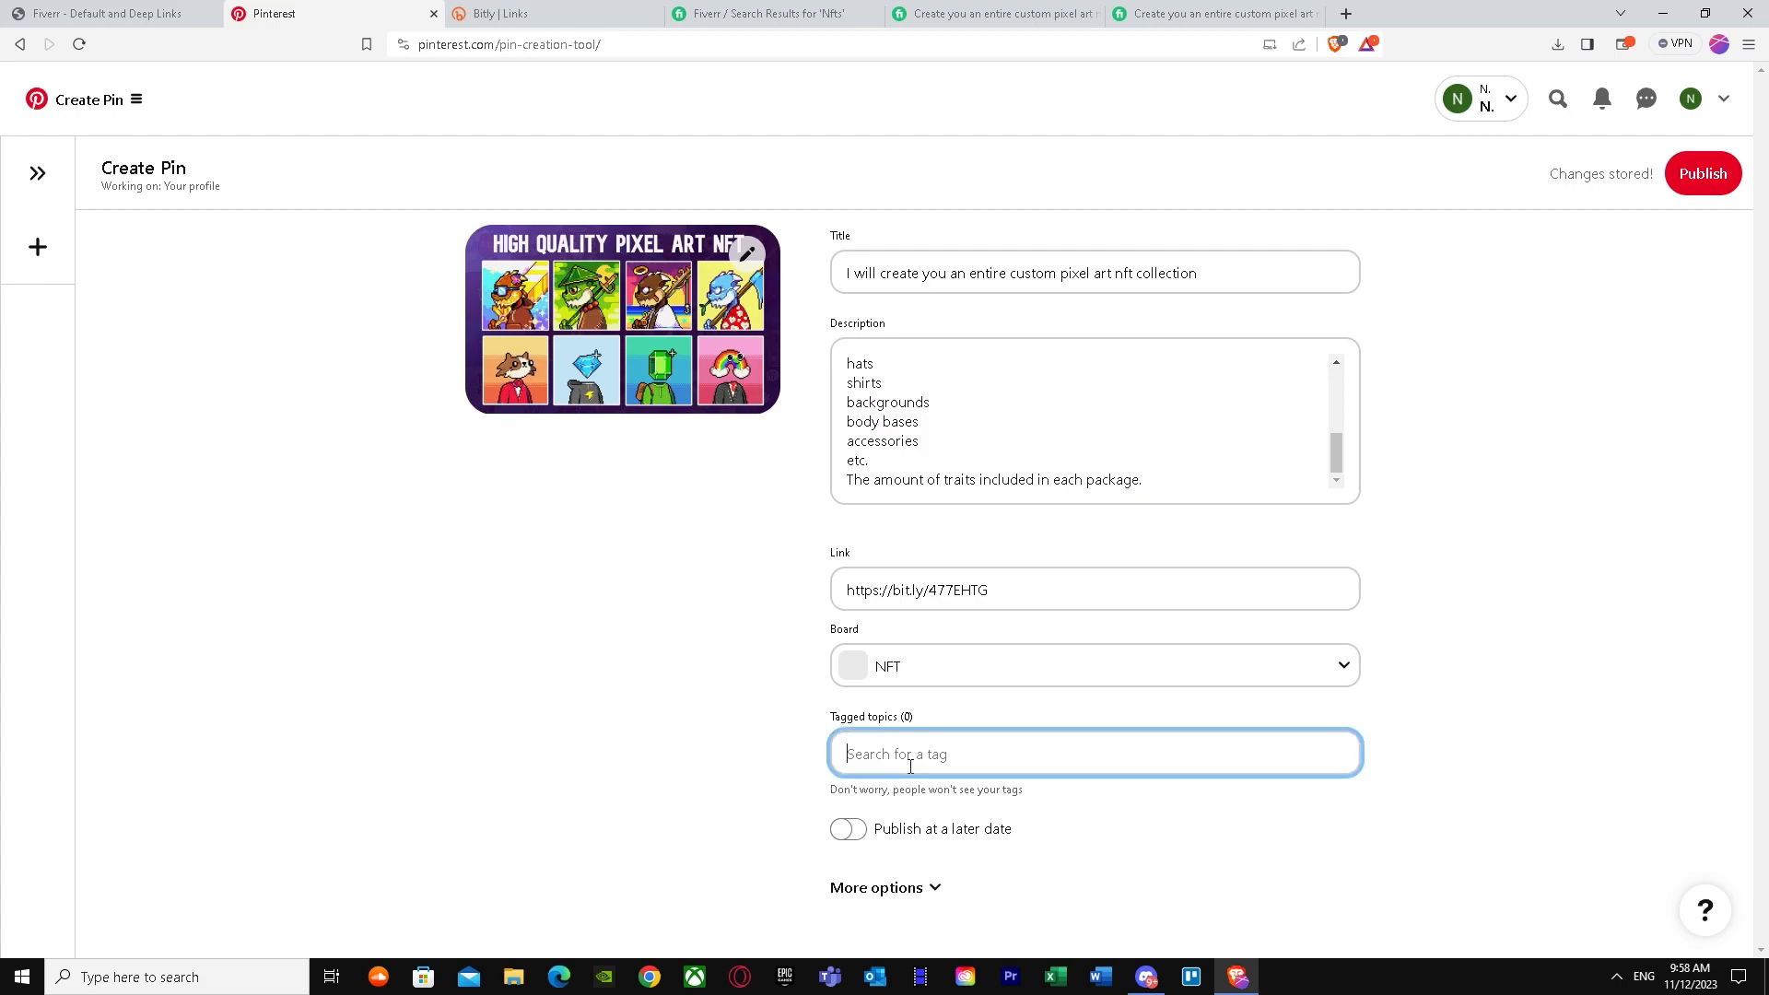
pyautogui.write('#')
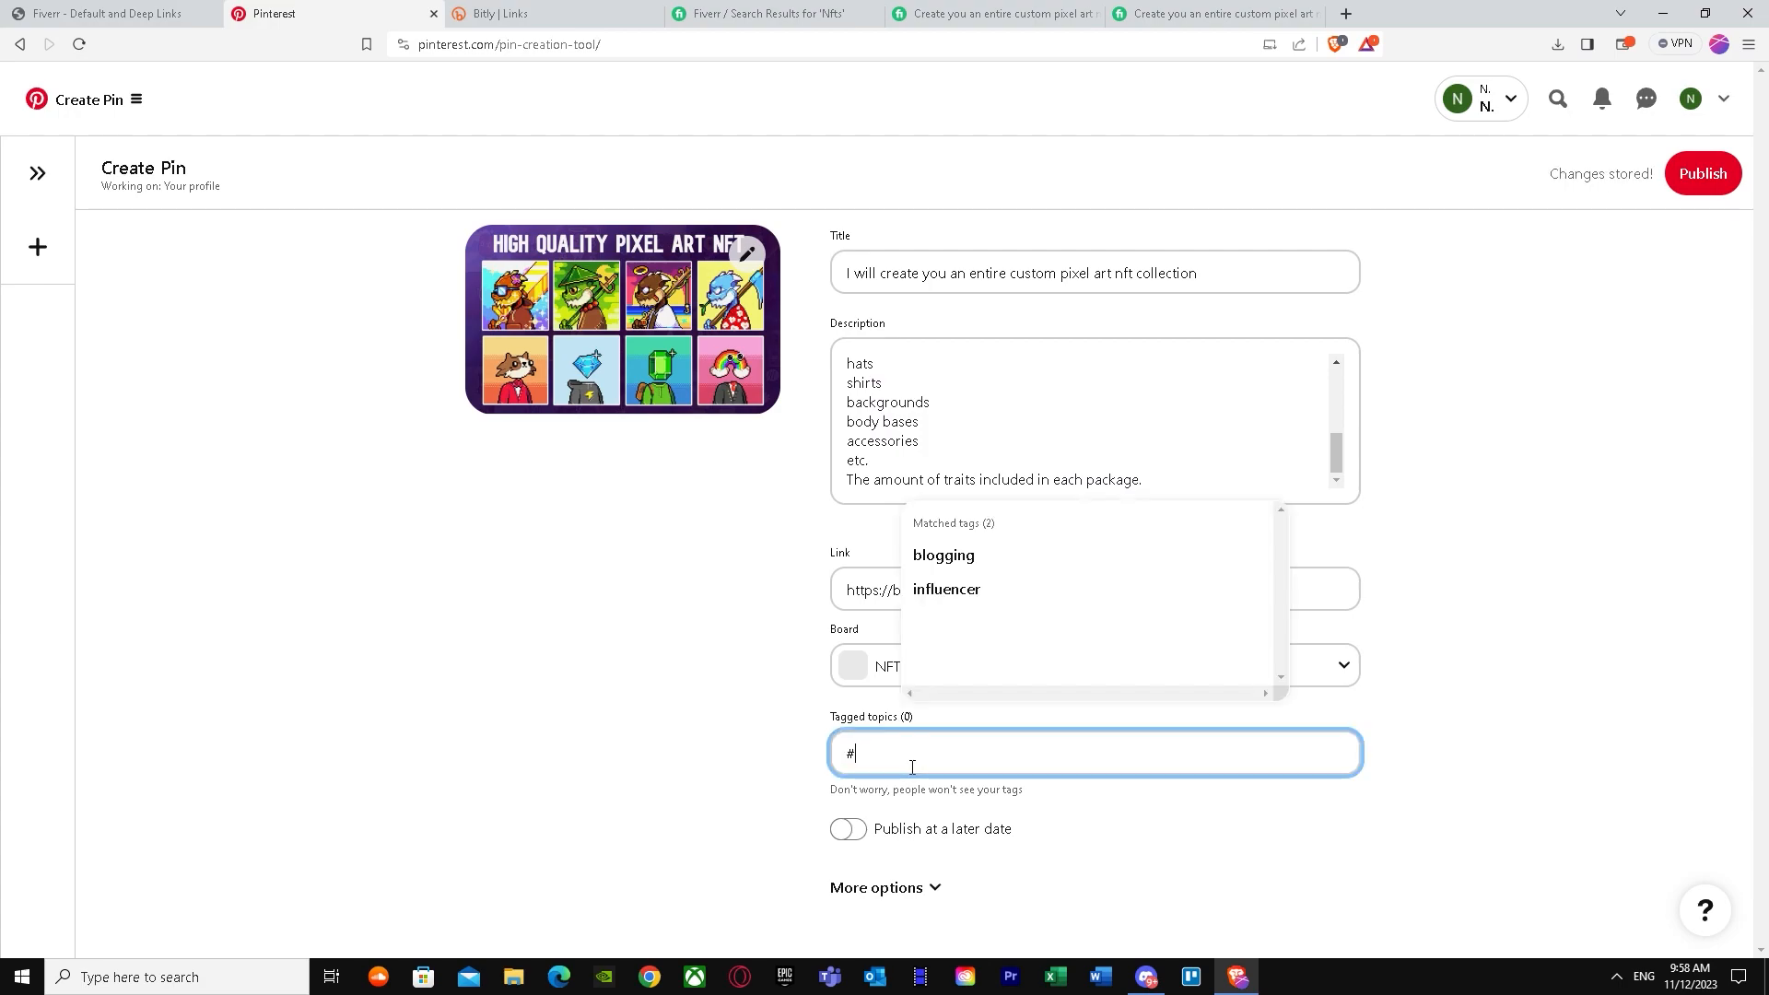
pyautogui.write('NTF')
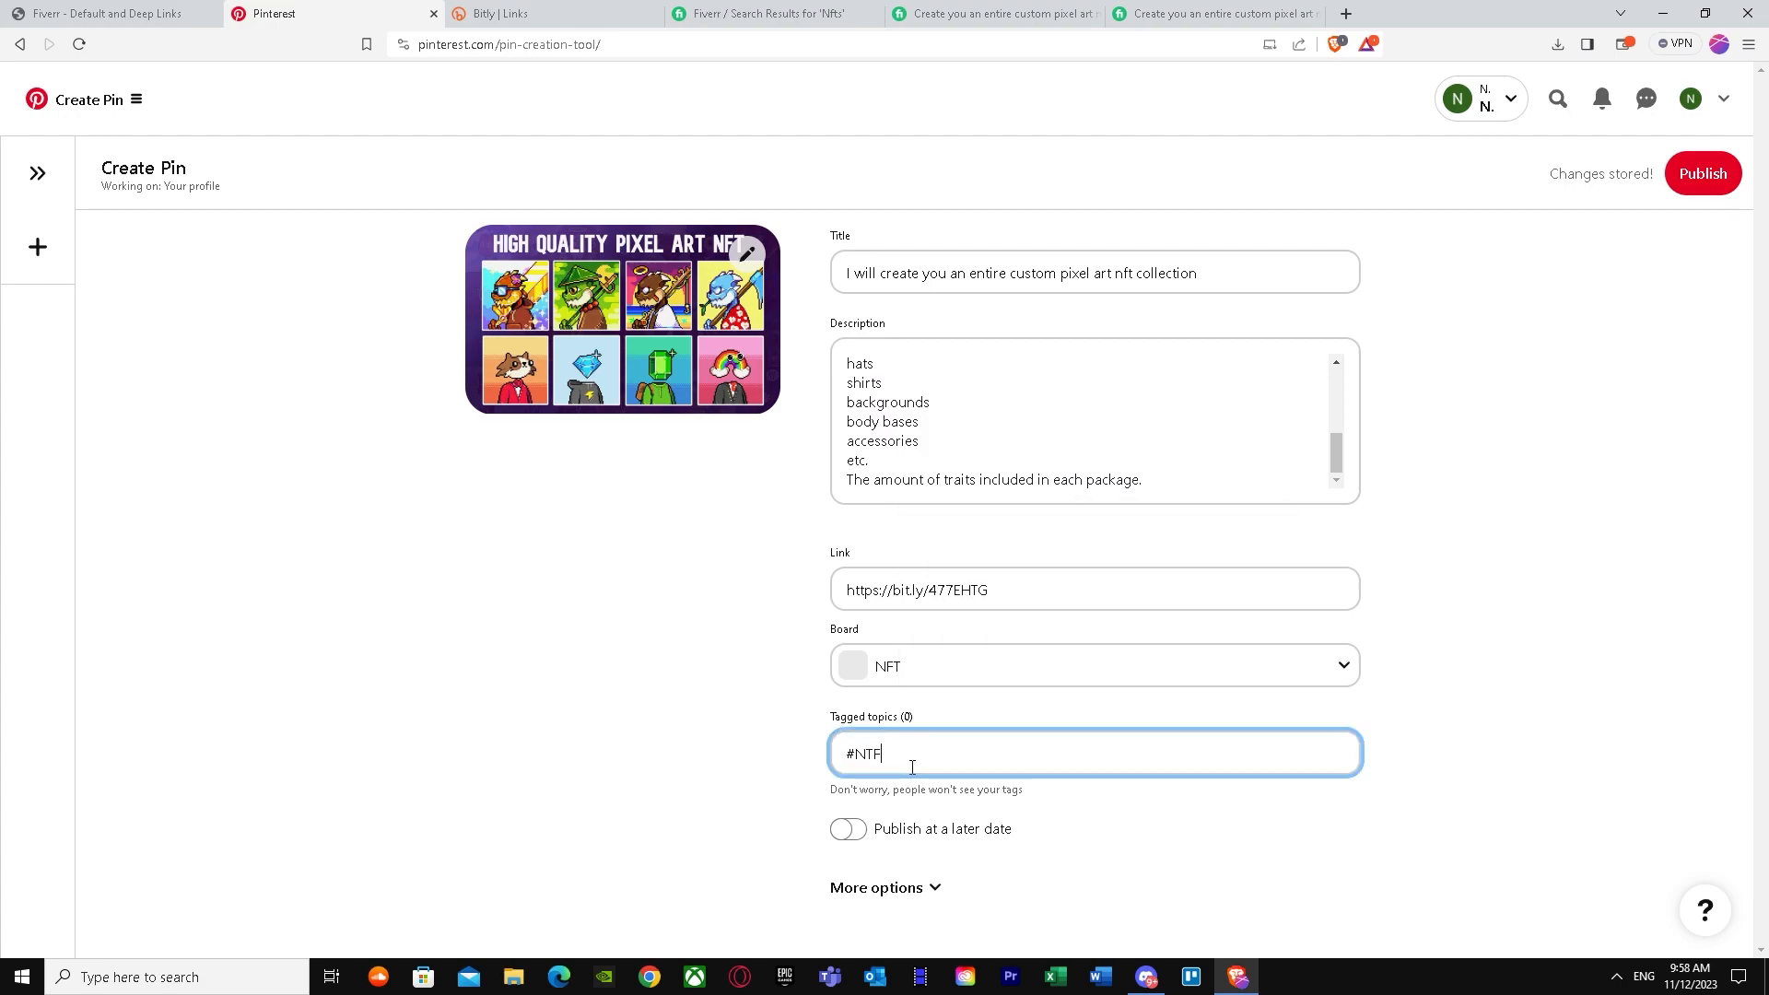
pyautogui.write('TS #MARKETING')
# Step: Expand the Pin's additional options to review the comment and similar-product settings, and publish the Pin
pyautogui.click(898, 887)
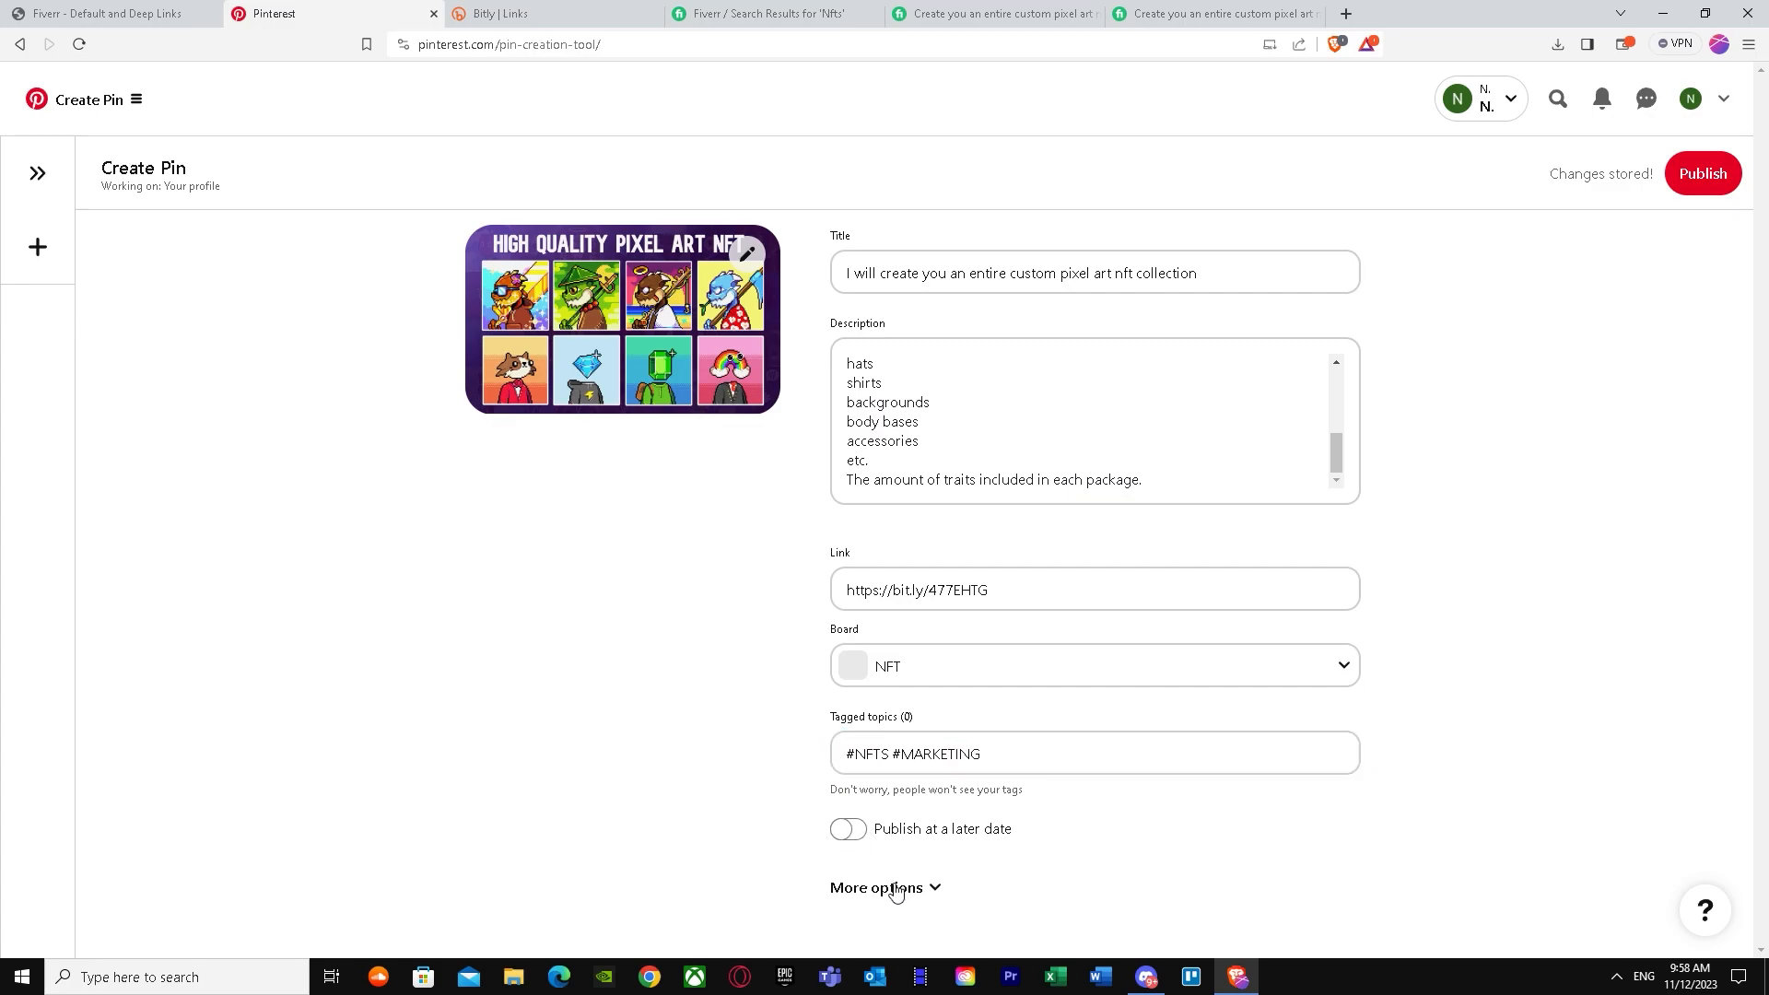
pyautogui.scroll(-1, 1391, 726)
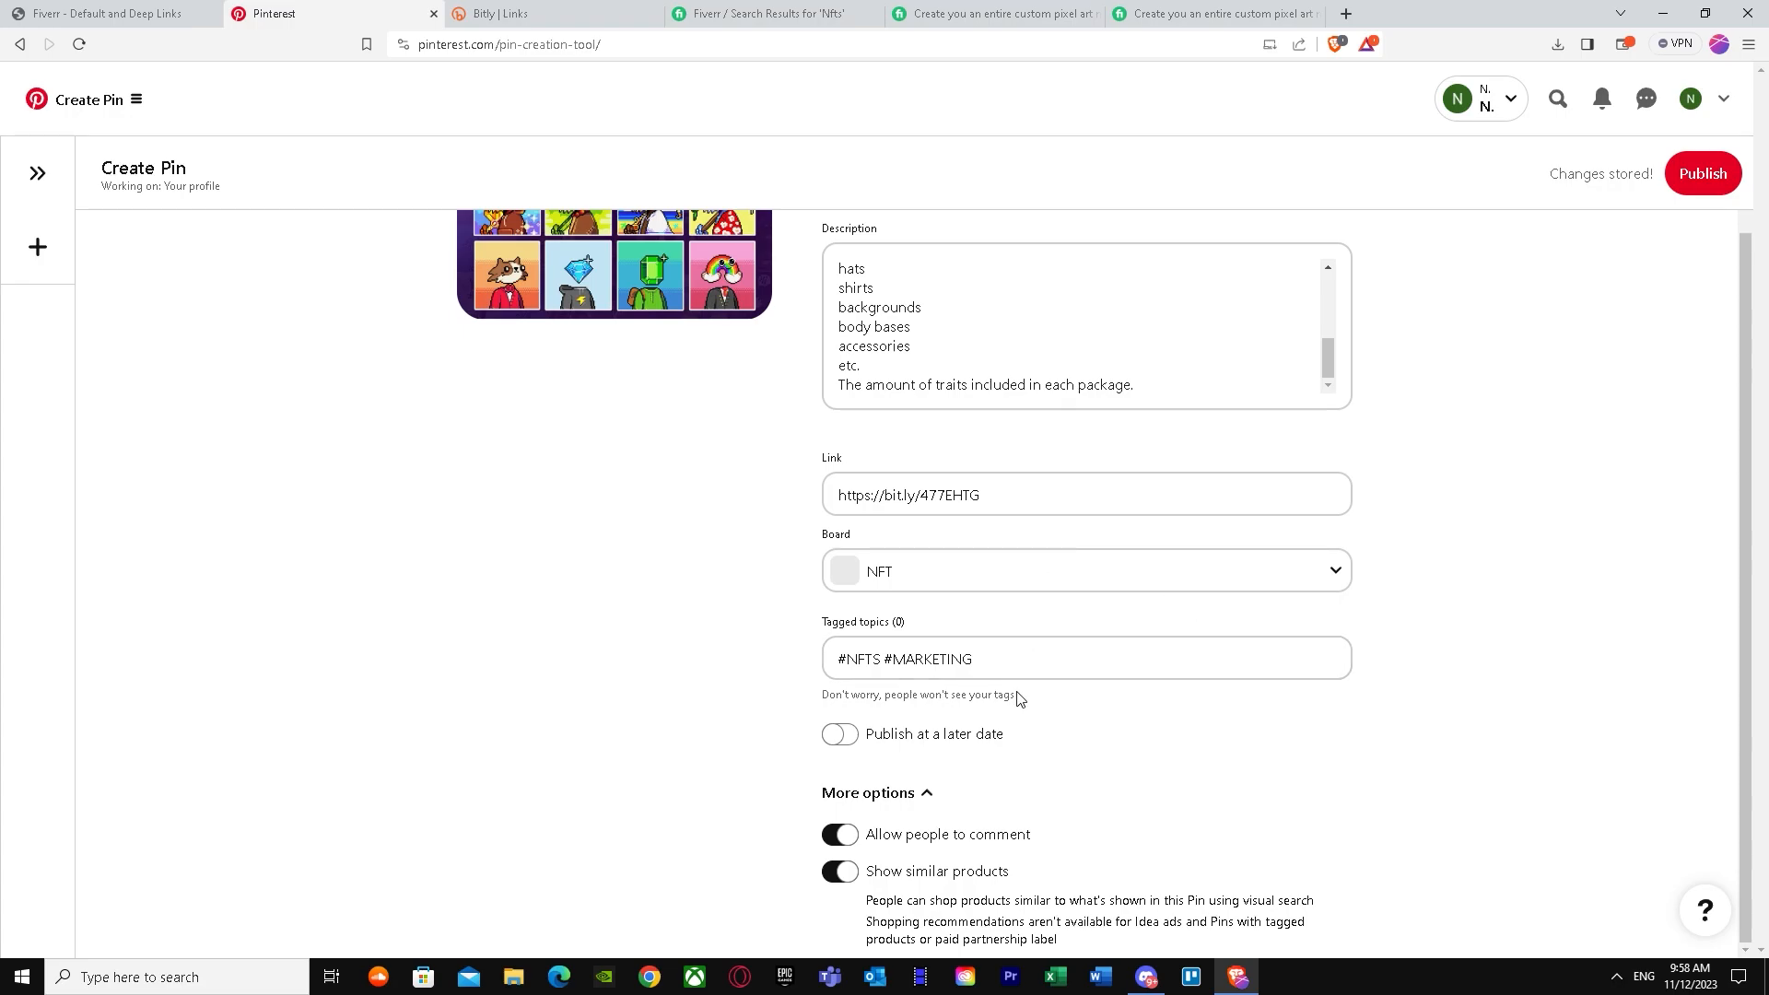
pyautogui.click(1704, 175)
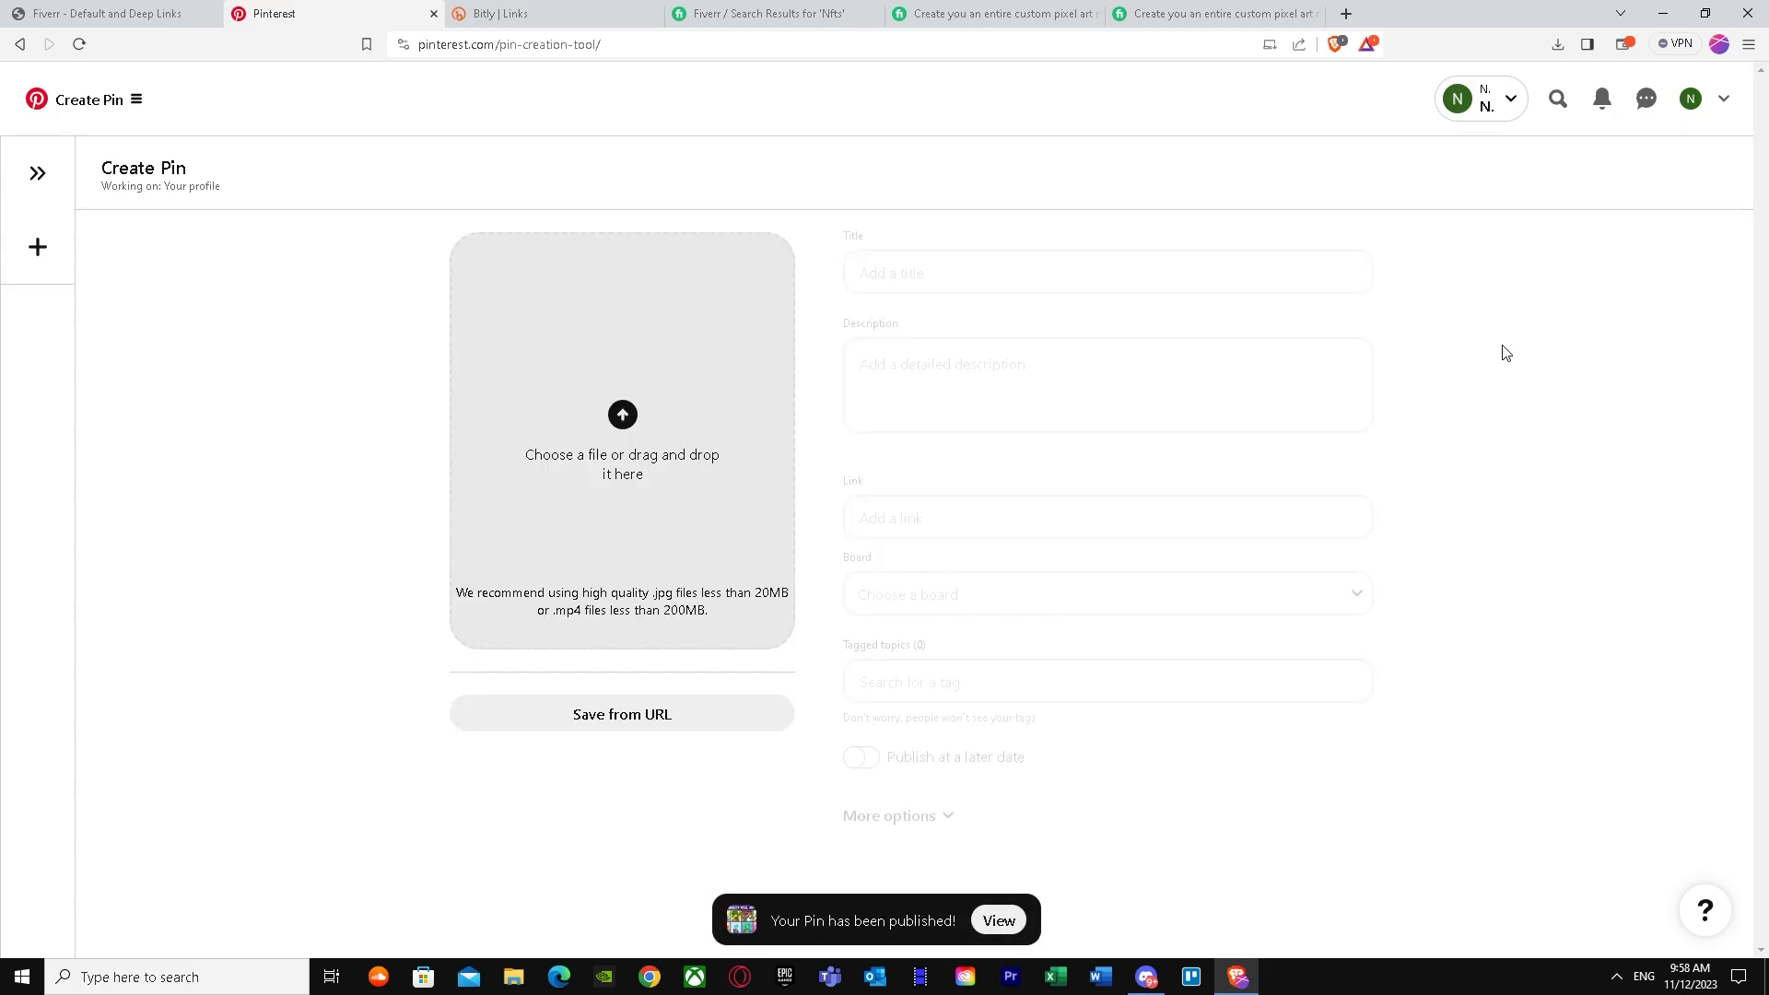
# Step: Open the published Pin and look through its page
pyautogui.click(998, 920)
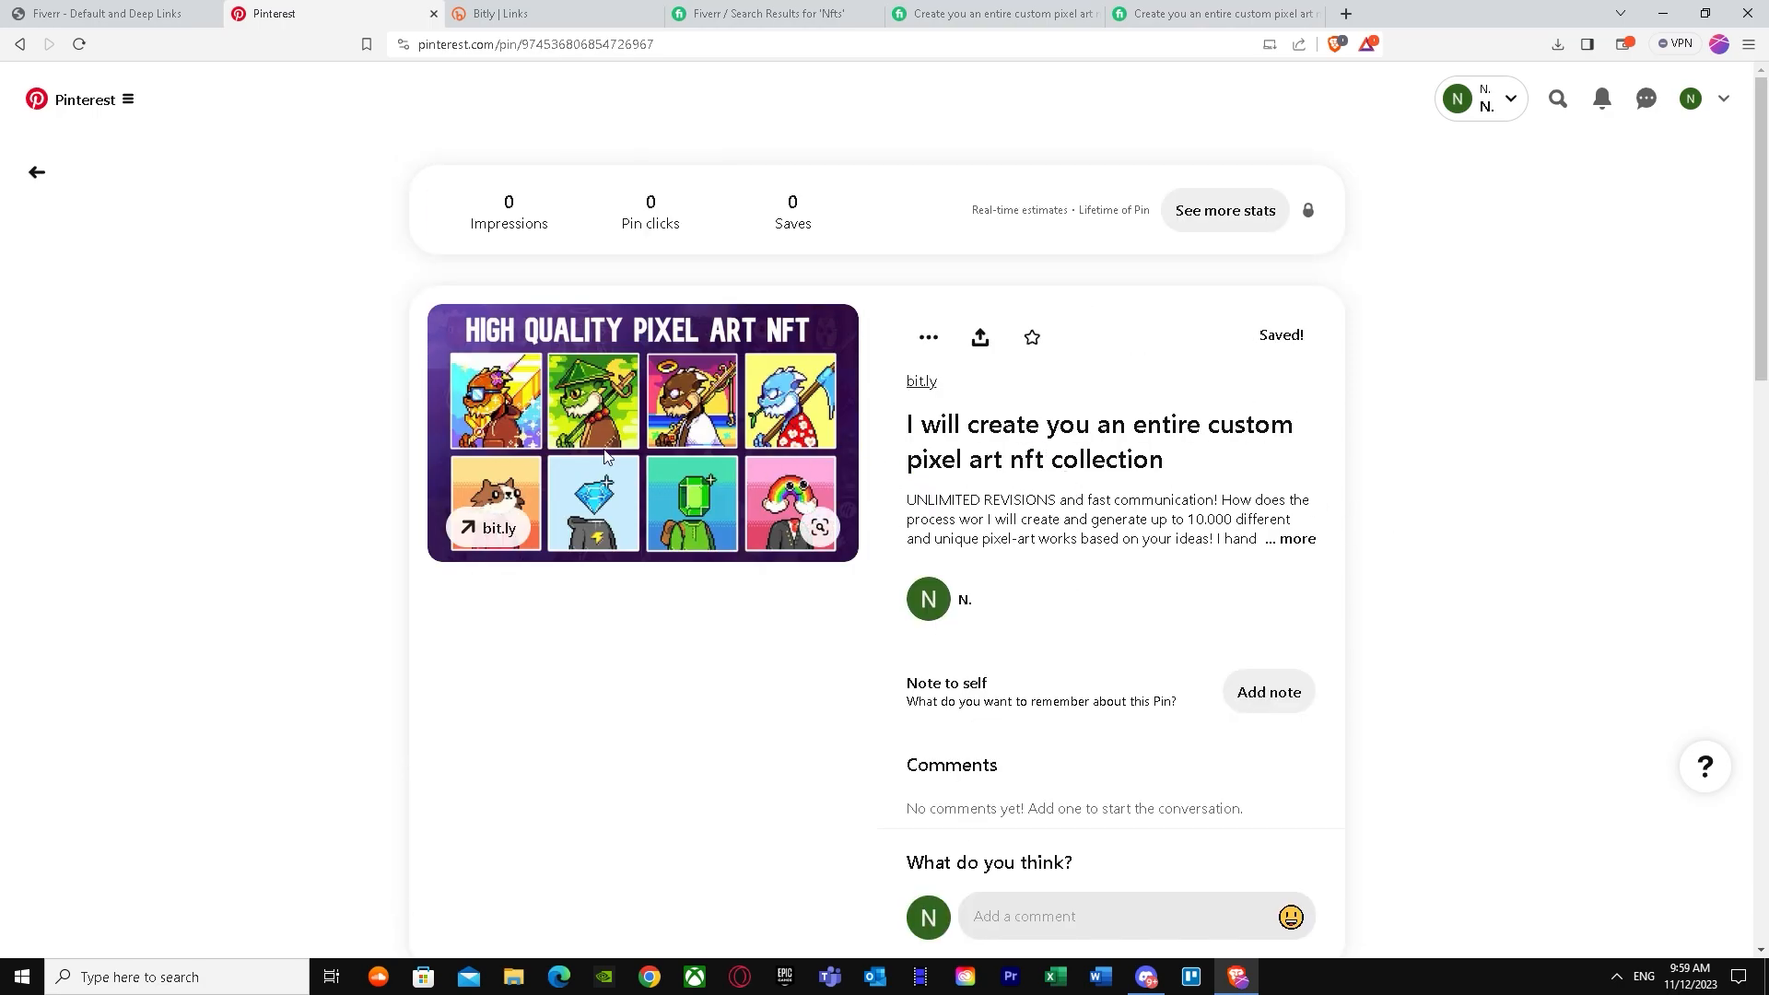
pyautogui.scroll(-10, 821, 688)
pyautogui.scroll(10, 916, 599)
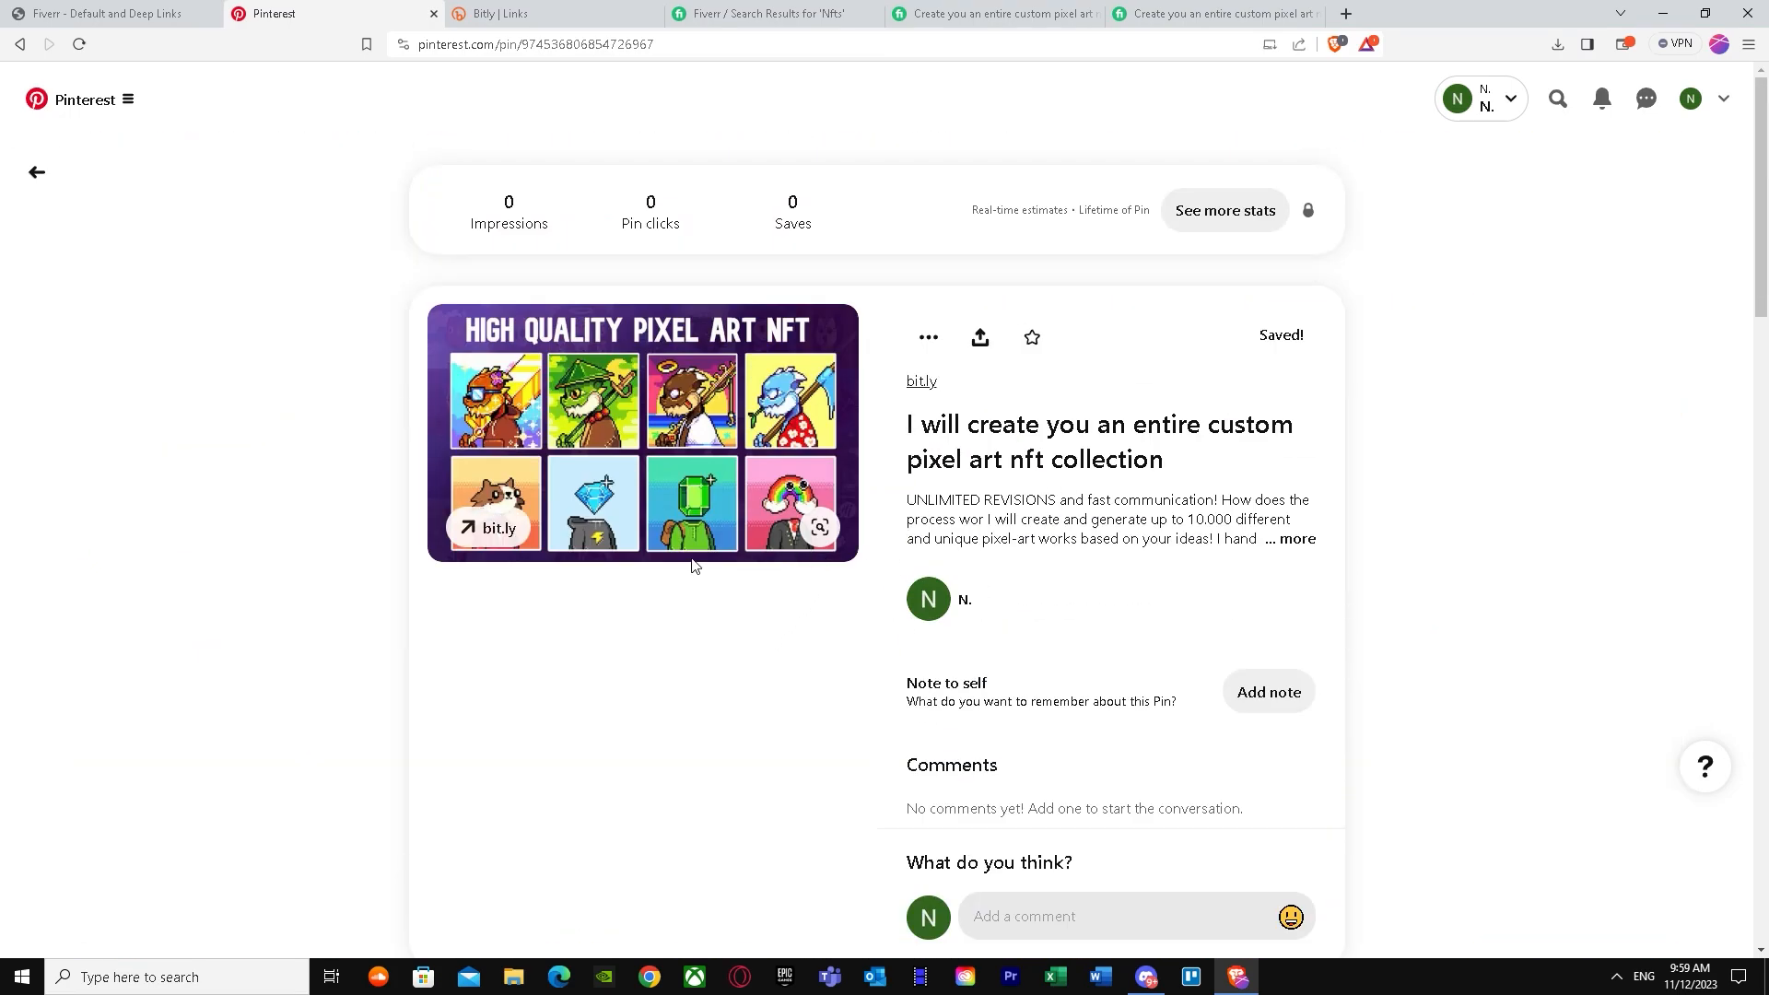